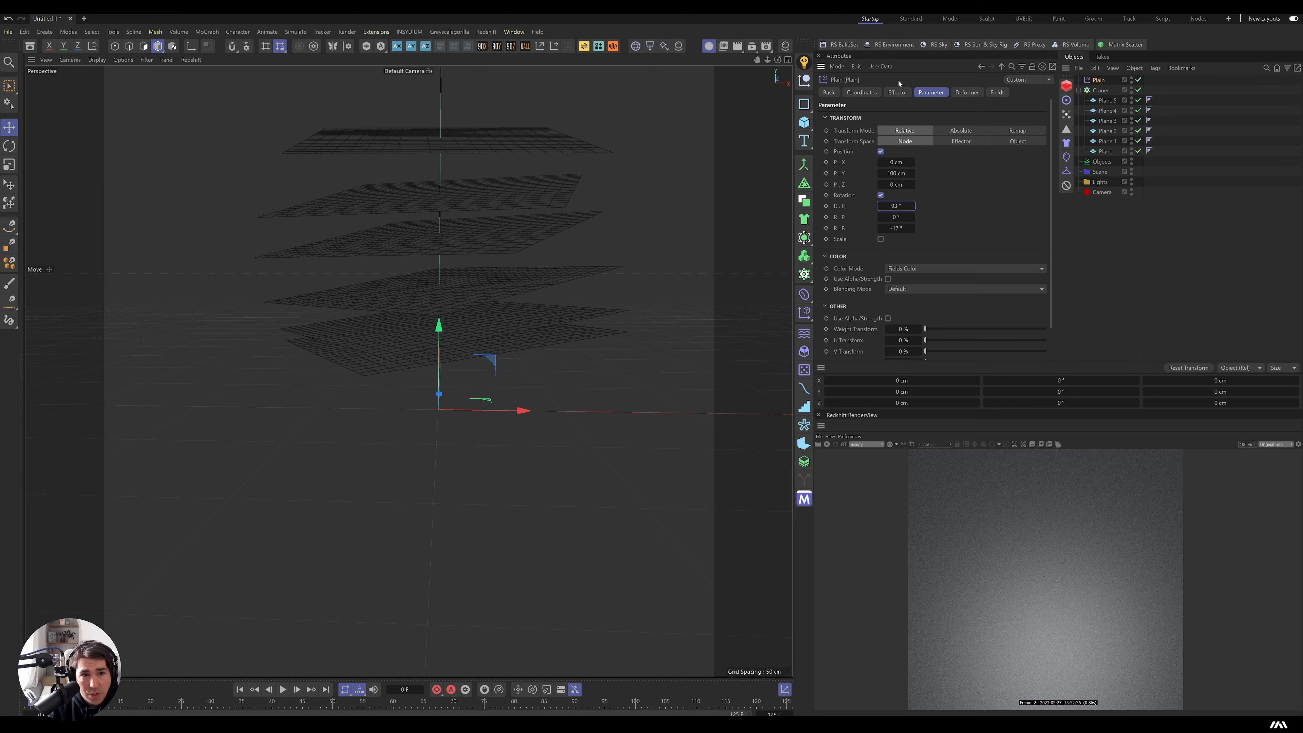
{"action": "left_click", "coordinate": [897, 92]}
{"action": "mouse_move", "coordinate": [1046, 116]}
{"action": "left_mouse_down"}
{"action": "mouse_move", "coordinate": [887, 151]}
{"action": "mouse_move", "coordinate": [947, 178]}
{"action": "mouse_move", "coordinate": [1075, 195]}
{"action": "left_mouse_up"}
{"action": "left_click_drag", "start_coordinate": [558, 255], "coordinate": [489, 361], "text": "alt"}
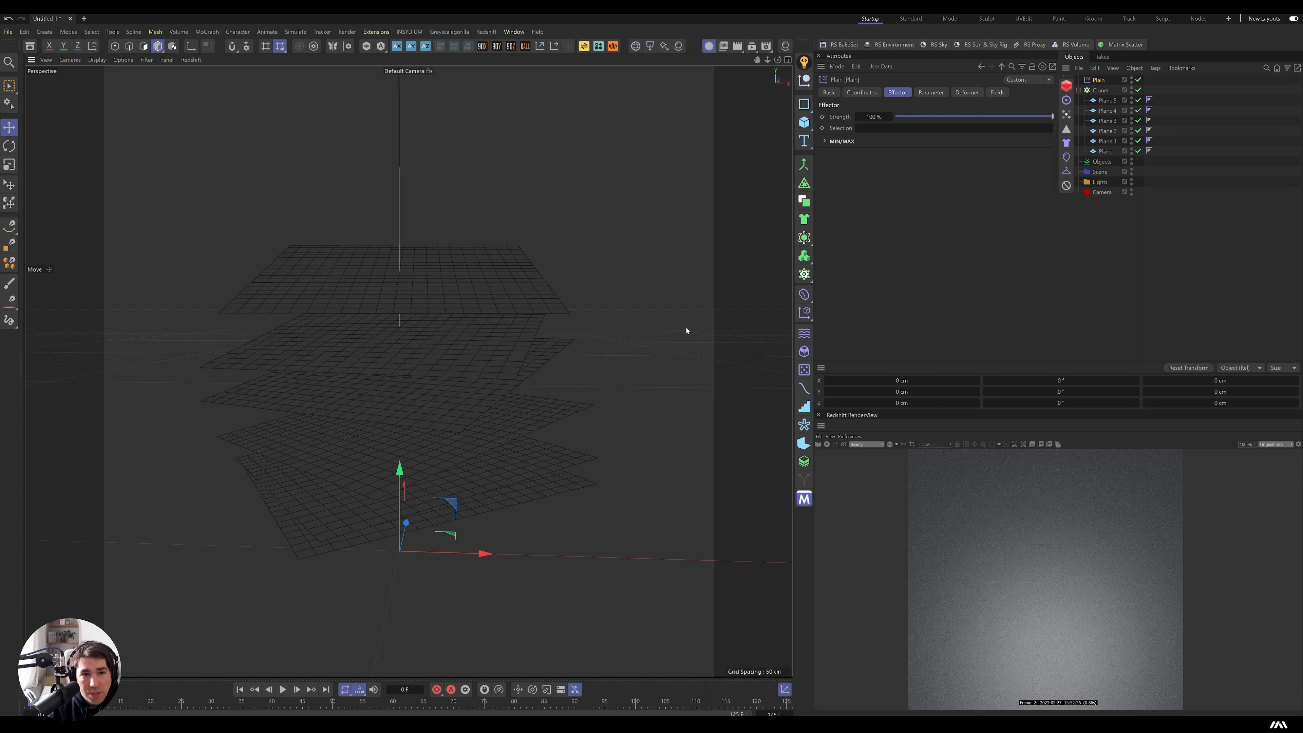
Wrap the Cloner in a Cloth Surface generator and set its thickness to 0.11 cm.
{"action": "left_click", "coordinate": [1101, 89]}
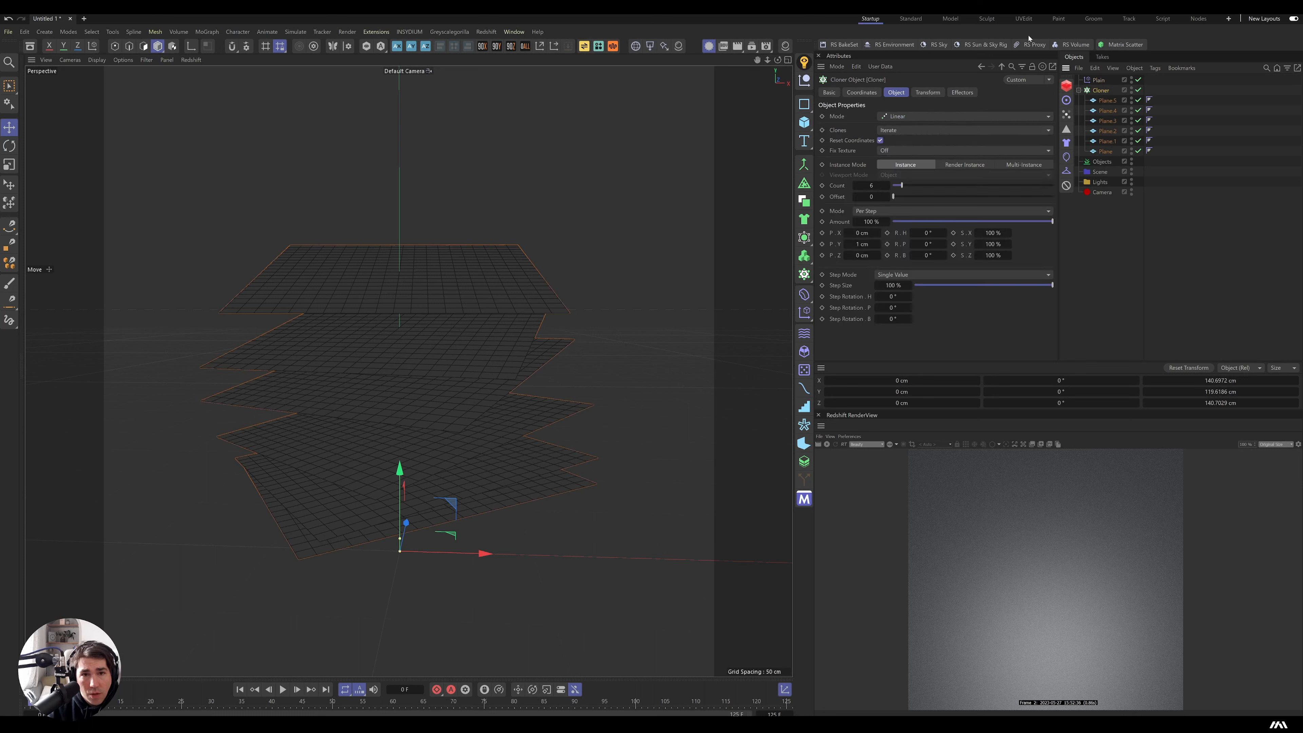
{"action": "left_click", "coordinate": [804, 219], "text": "alt"}
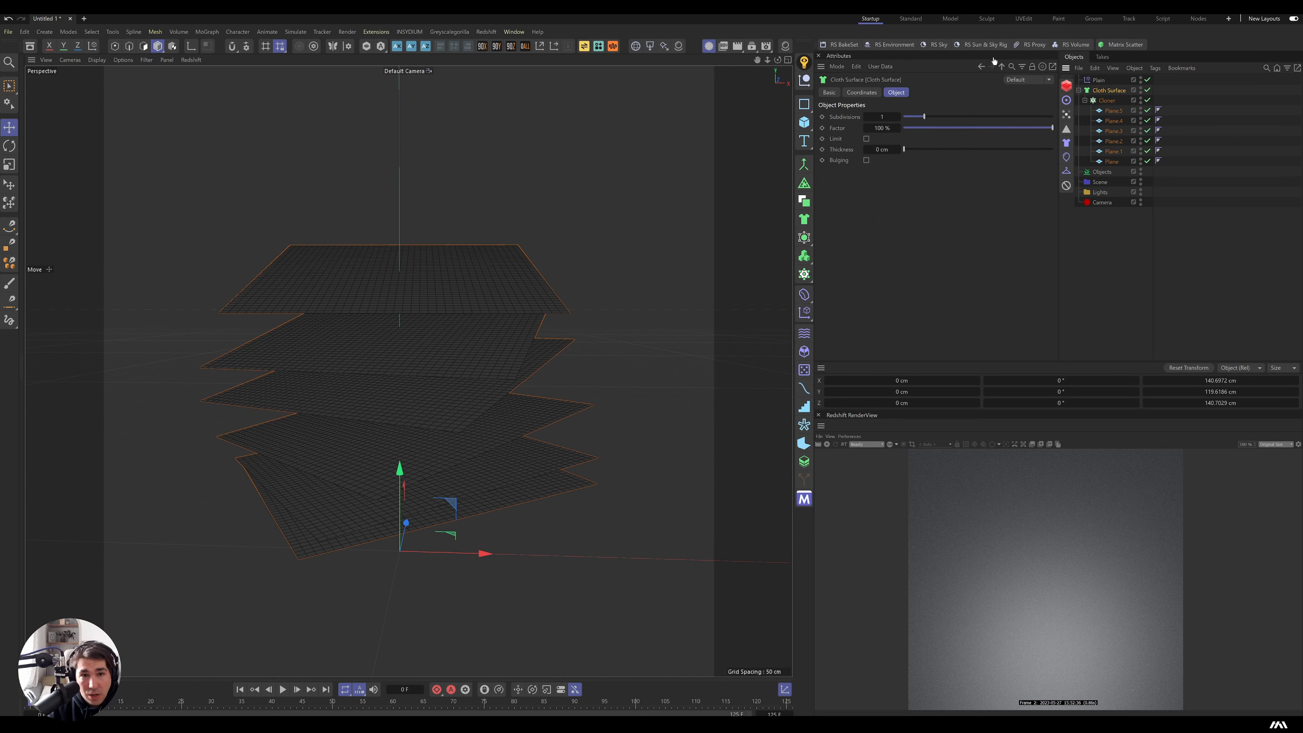
{"action": "left_click", "coordinate": [880, 149]}
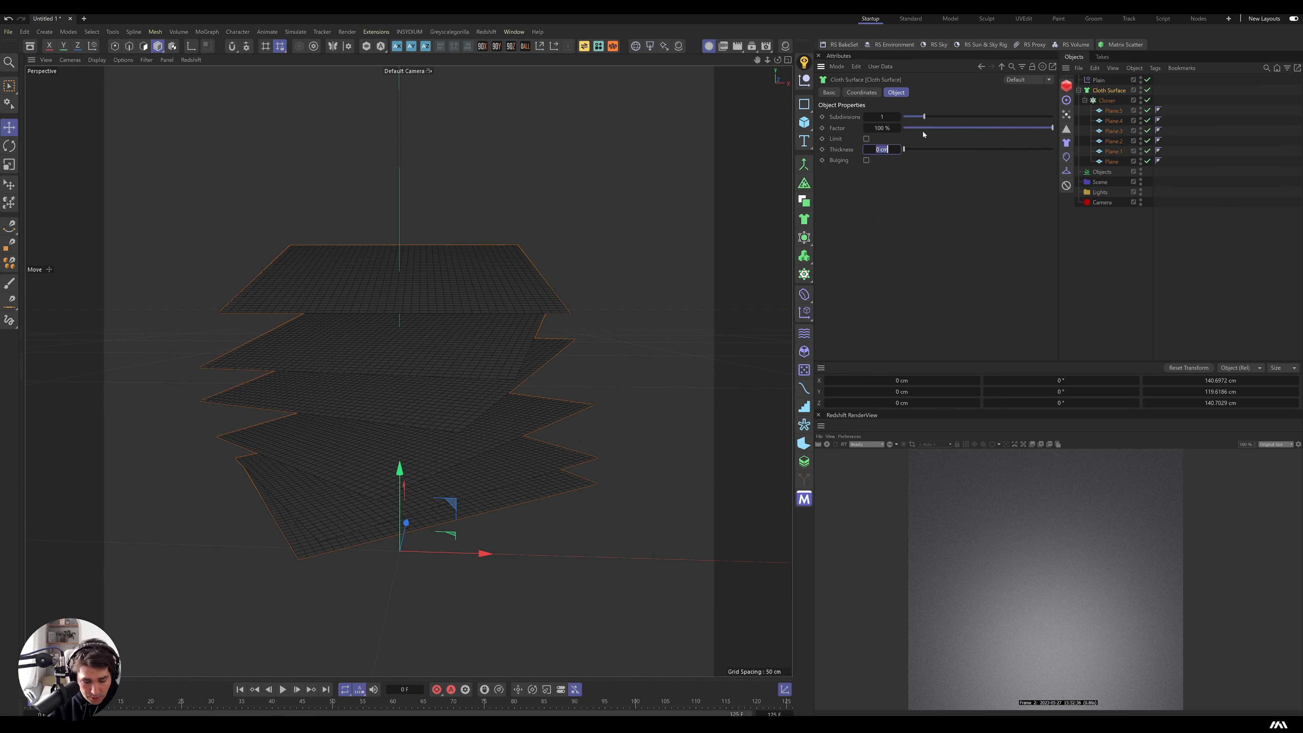
{"action": "type", "text": "0.1"}
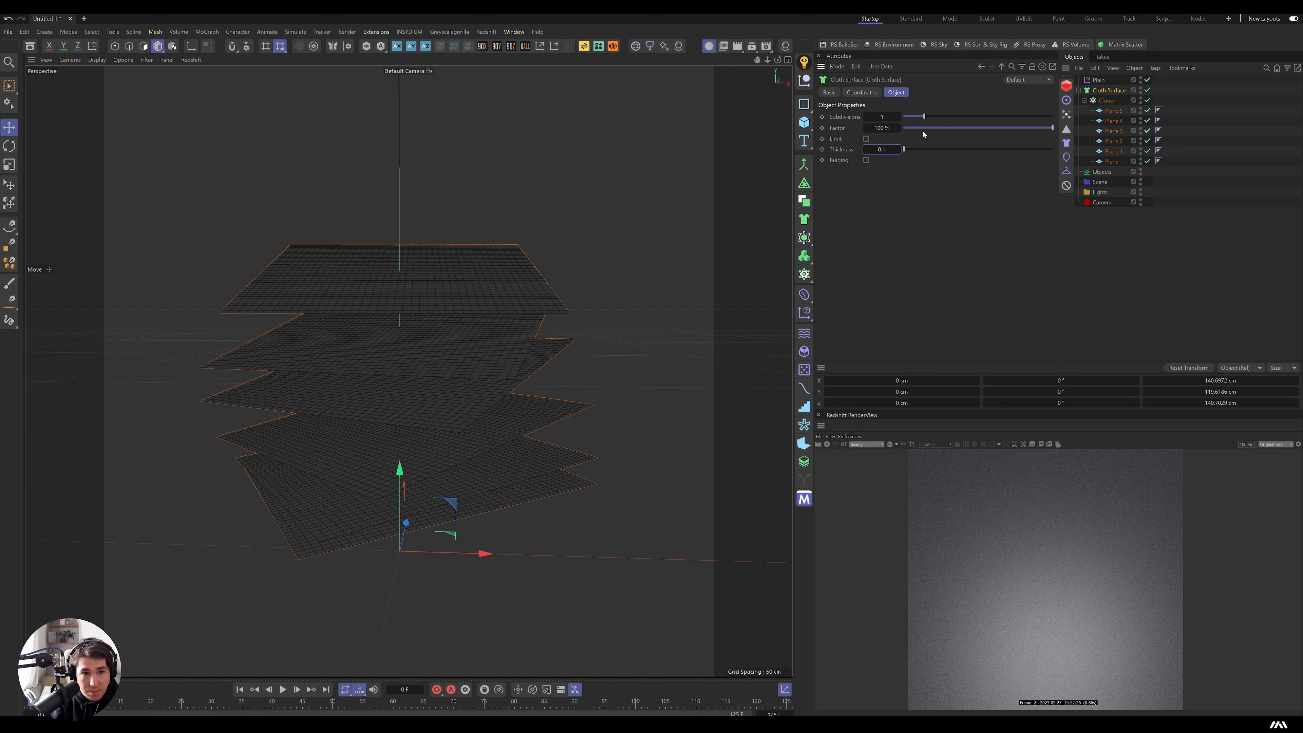
{"action": "type", "text": "1"}
{"action": "key", "text": "Return"}
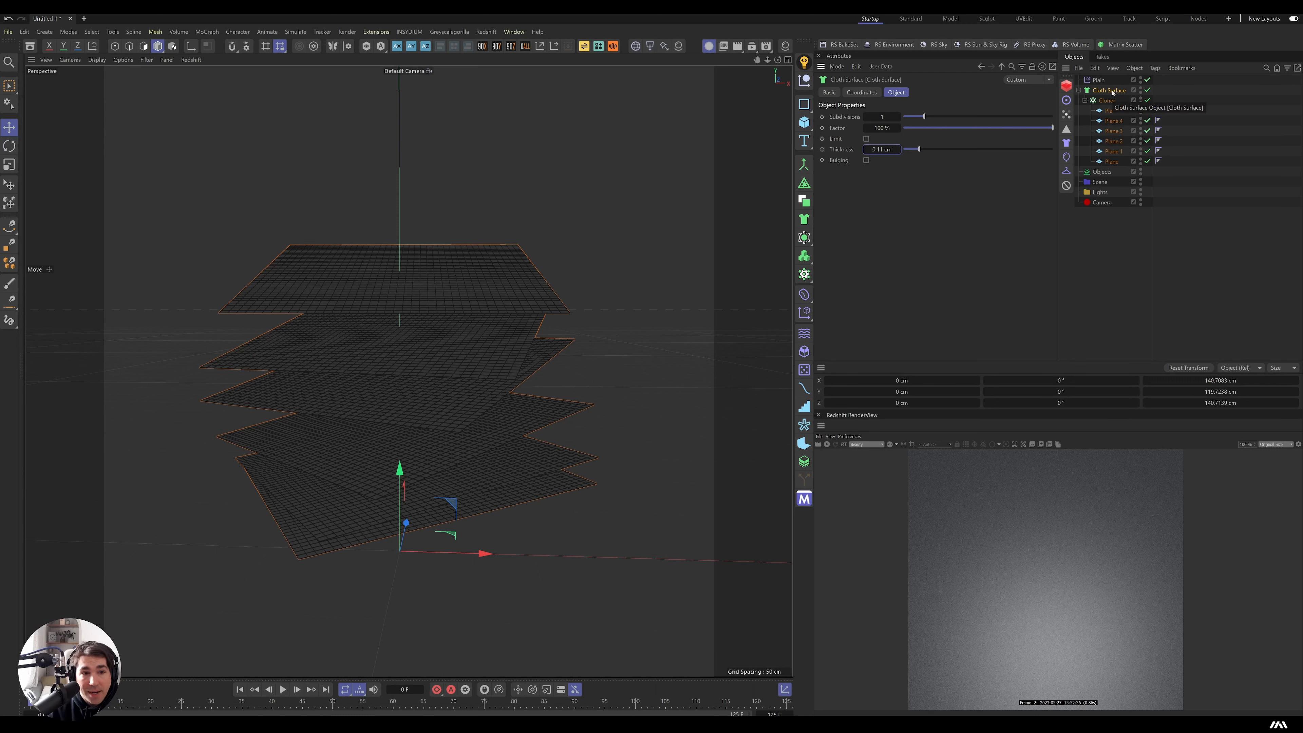
Wrap the Cloner in a Connect object inside the Cloth Surface and adjust its Weld option and tolerance.
{"action": "left_click", "coordinate": [1108, 103]}
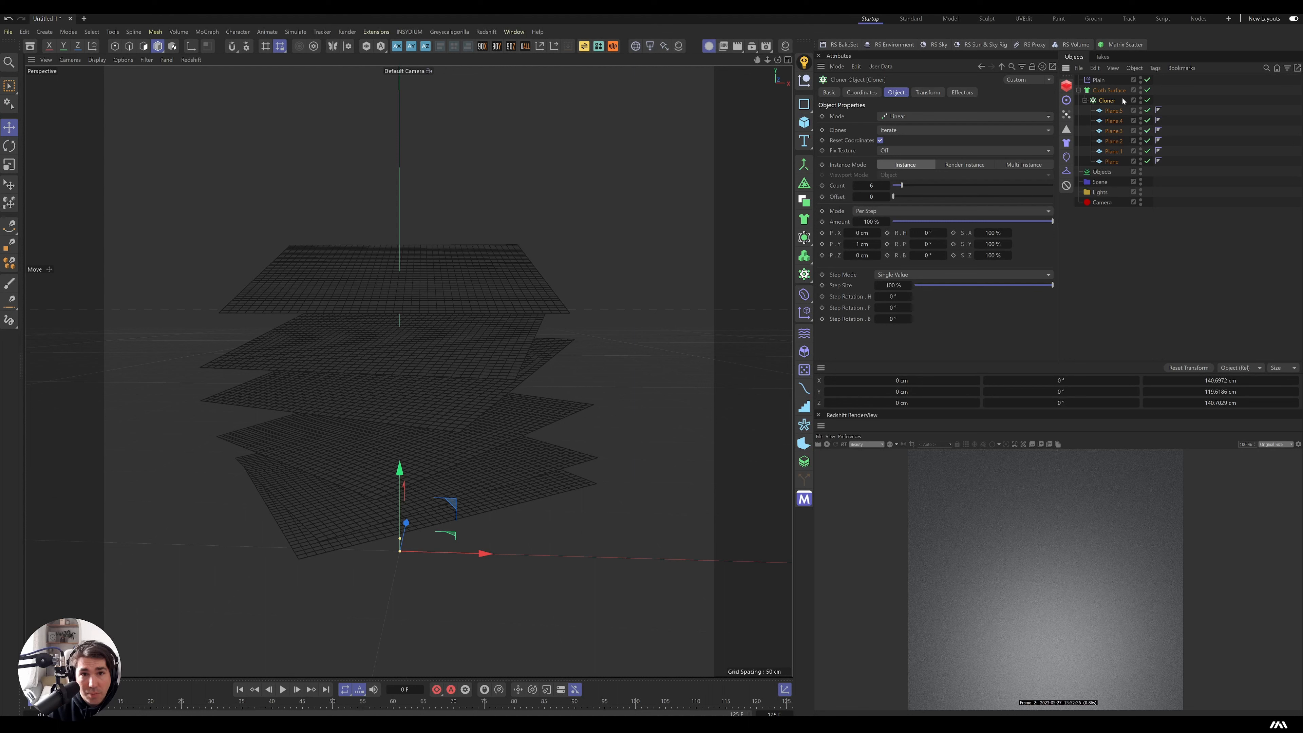
{"action": "left_click", "coordinate": [804, 164], "text": "alt"}
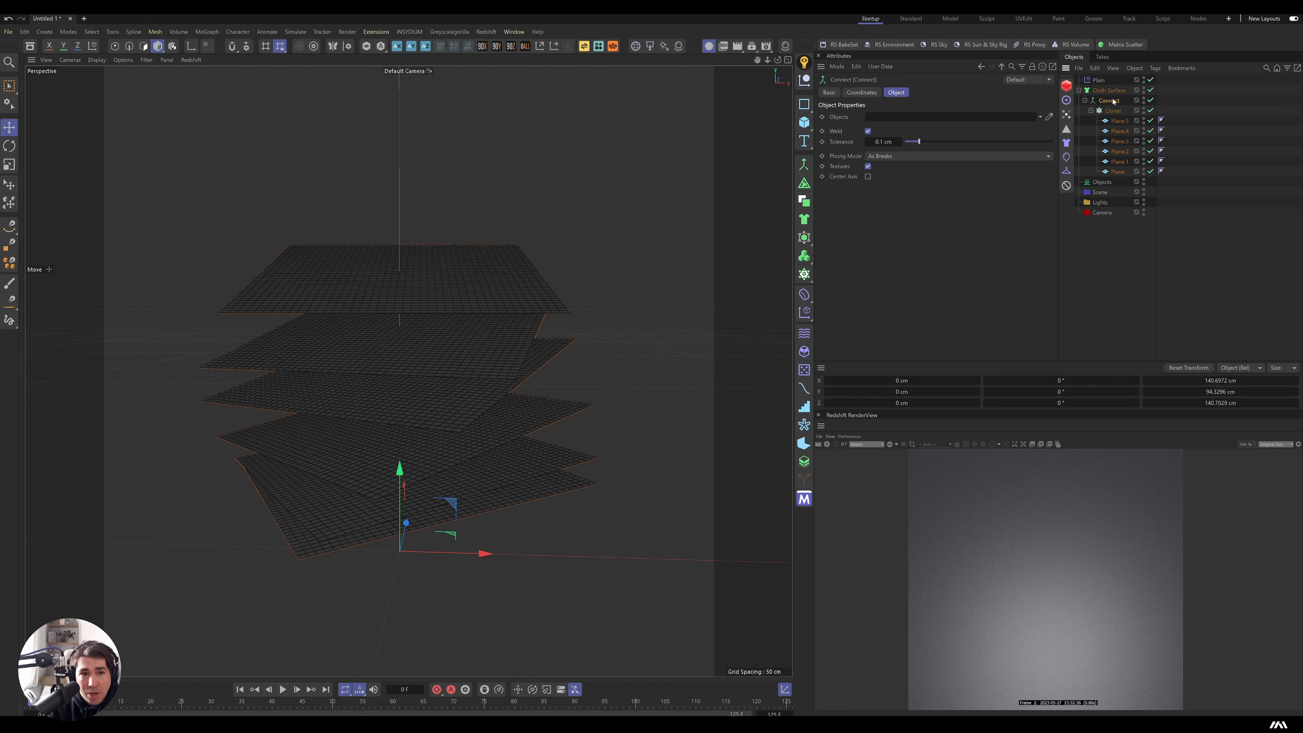
{"action": "left_click", "coordinate": [868, 131]}
{"action": "left_click_drag", "start_coordinate": [918, 142], "coordinate": [904, 143]}
Add a vertex map driven by a Spherical Field to the Cloth Surface, raising the field about 69 cm and shrinking it around the planes.
{"action": "left_click", "coordinate": [1066, 114]}
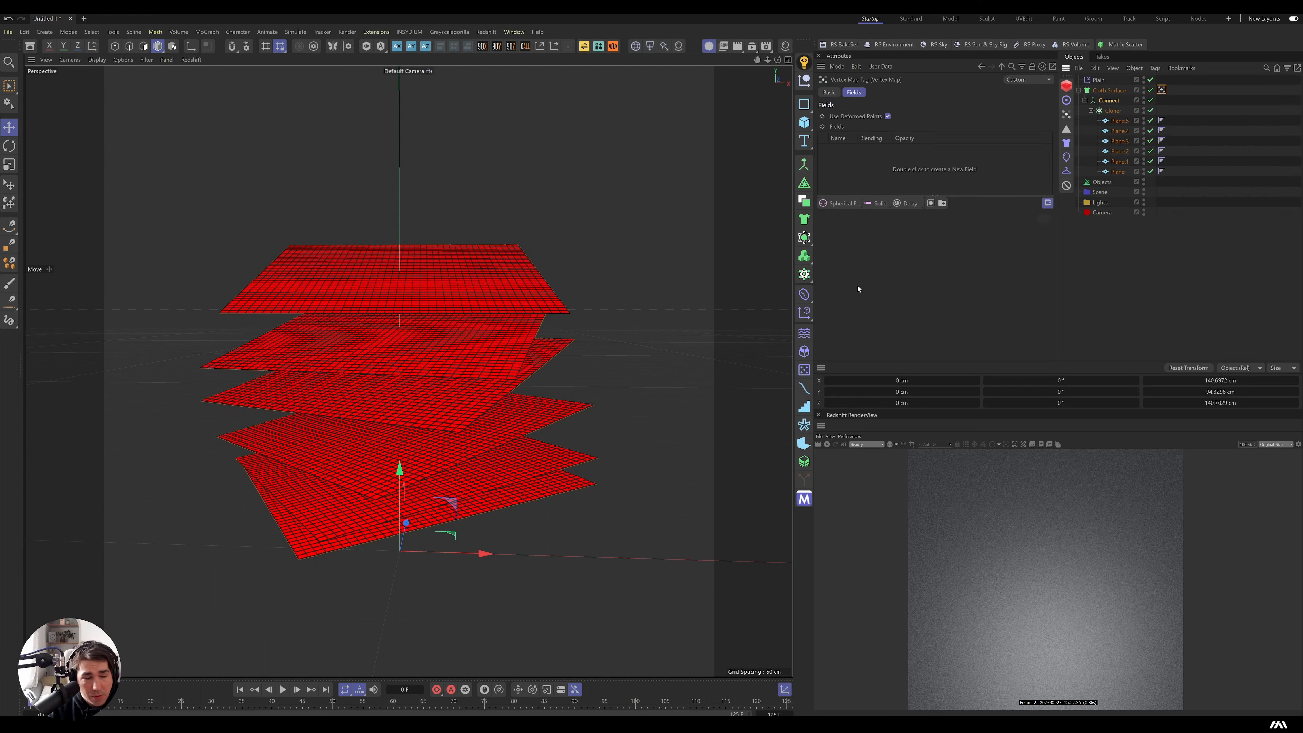
{"action": "left_click", "coordinate": [842, 202]}
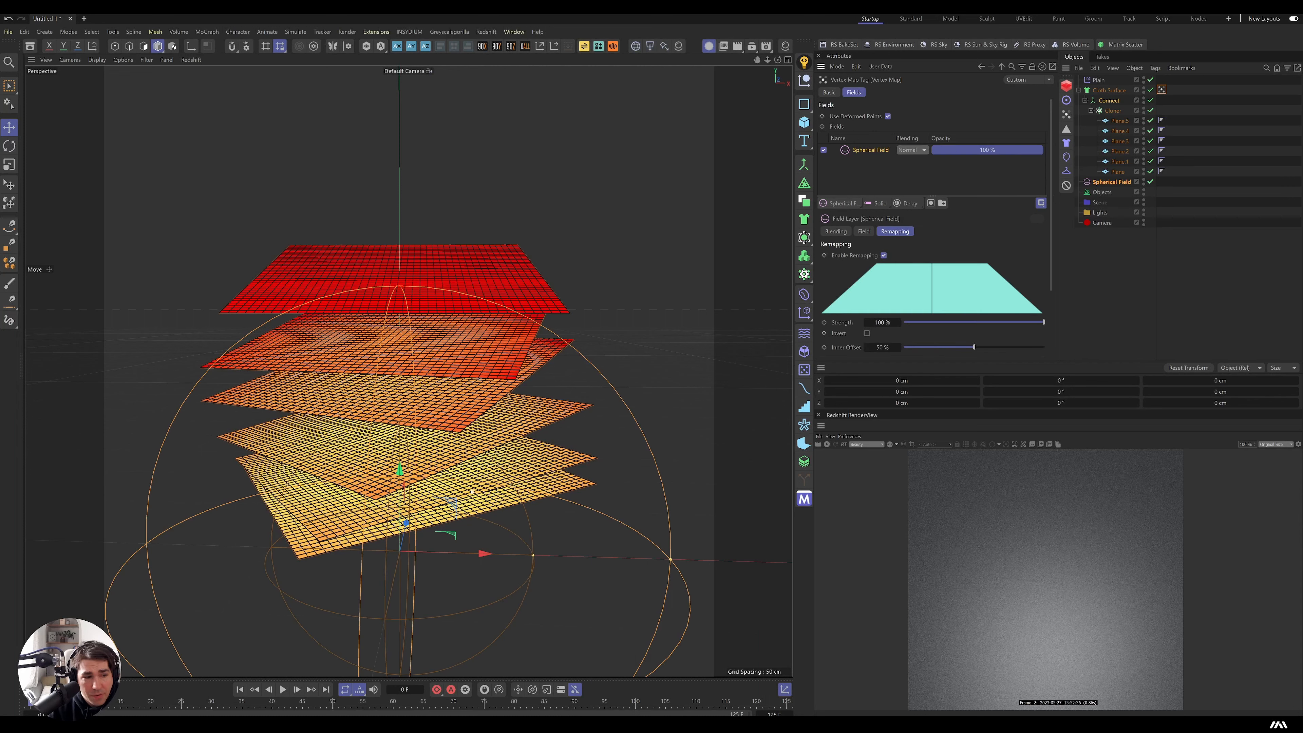
{"action": "left_click_drag", "start_coordinate": [399, 469], "coordinate": [400, 288]}
{"action": "left_click_drag", "start_coordinate": [539, 372], "coordinate": [511, 373]}
{"action": "left_click_drag", "start_coordinate": [679, 373], "coordinate": [627, 373]}
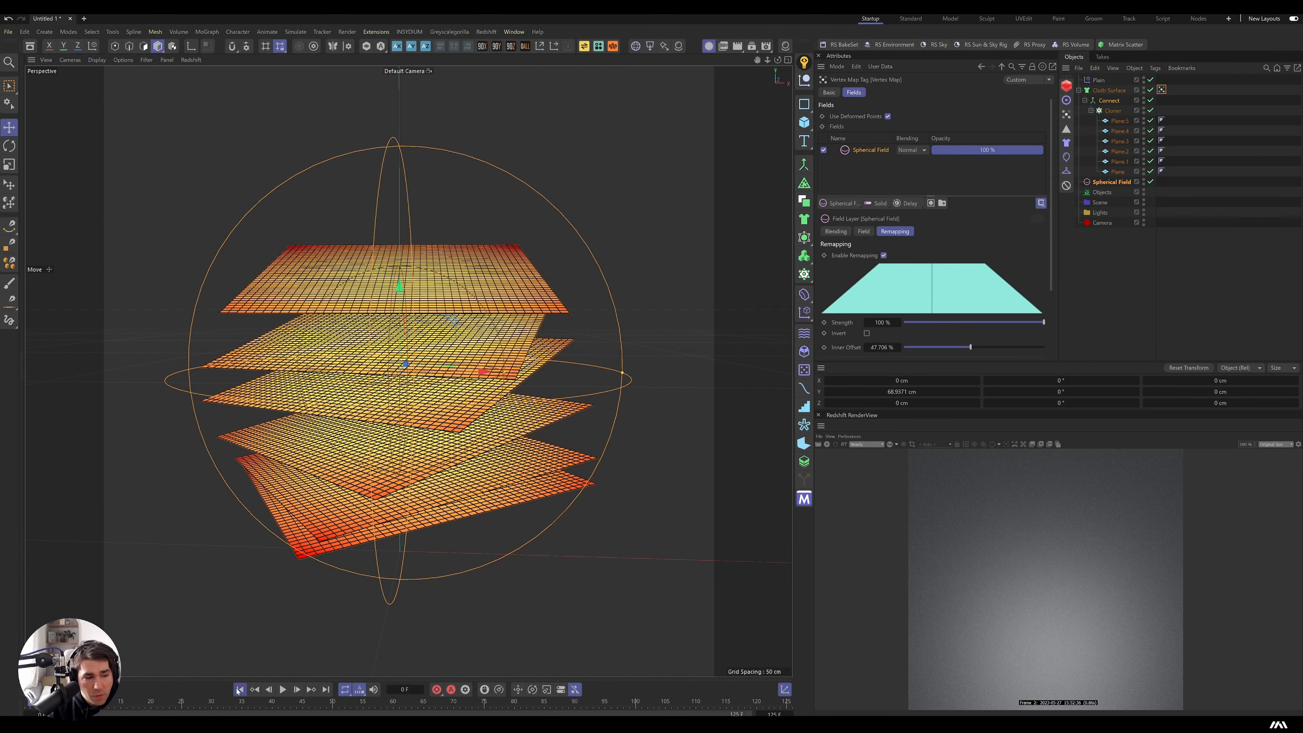
Play the animation briefly as a check and apply a Cloth tag to the Cloth Surface.
{"action": "left_click", "coordinate": [283, 689]}
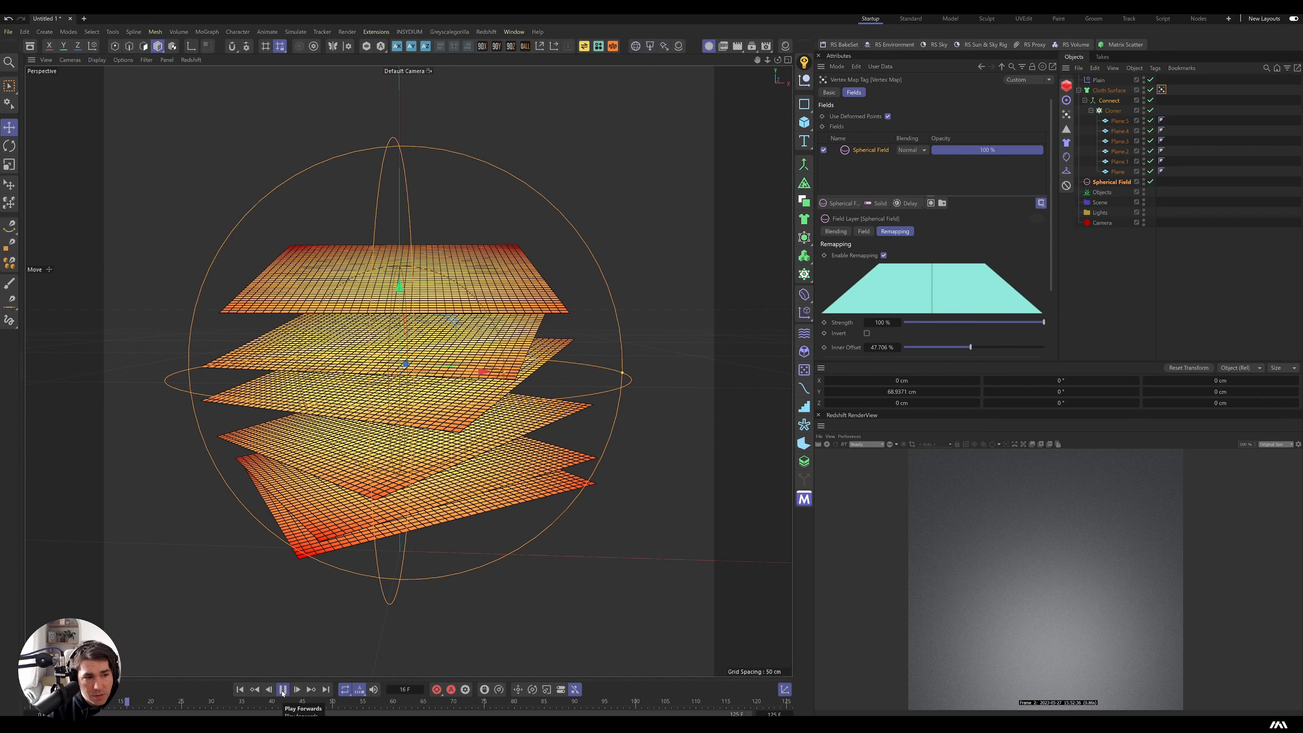
{"action": "left_click", "coordinate": [283, 689]}
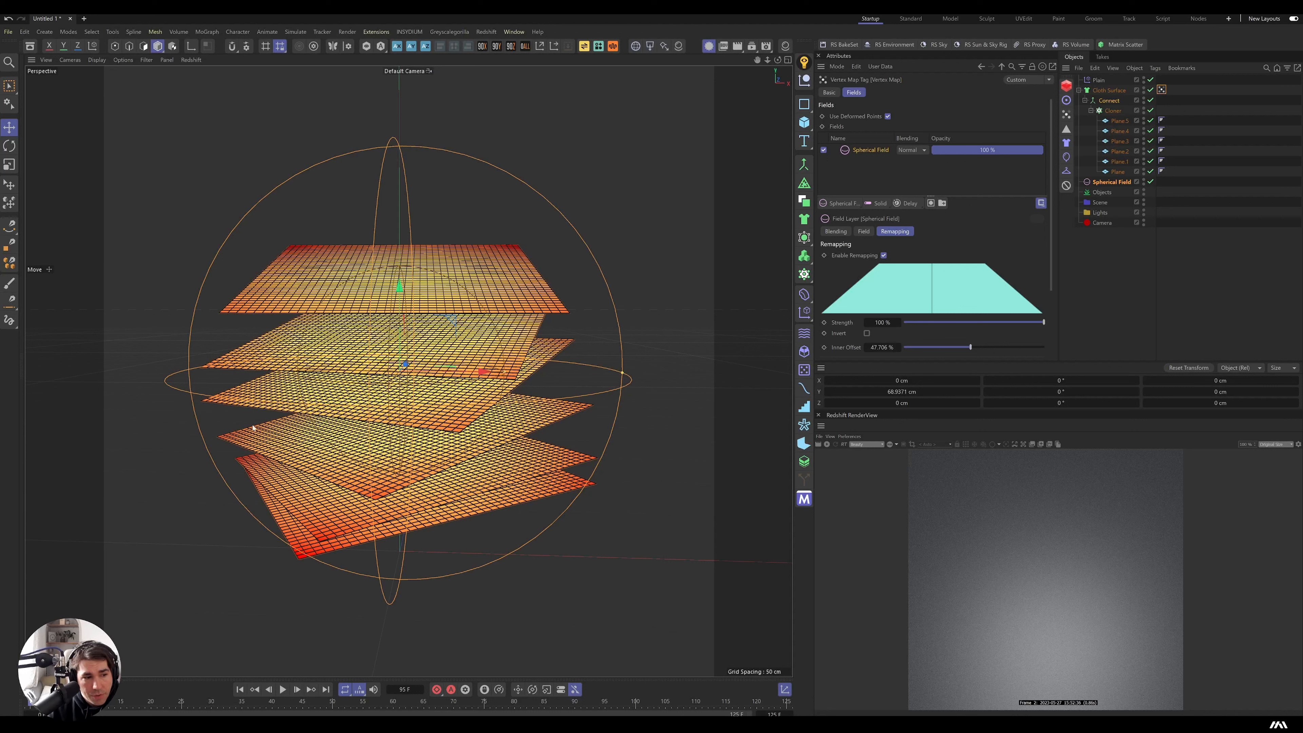
{"action": "left_click", "coordinate": [1109, 90]}
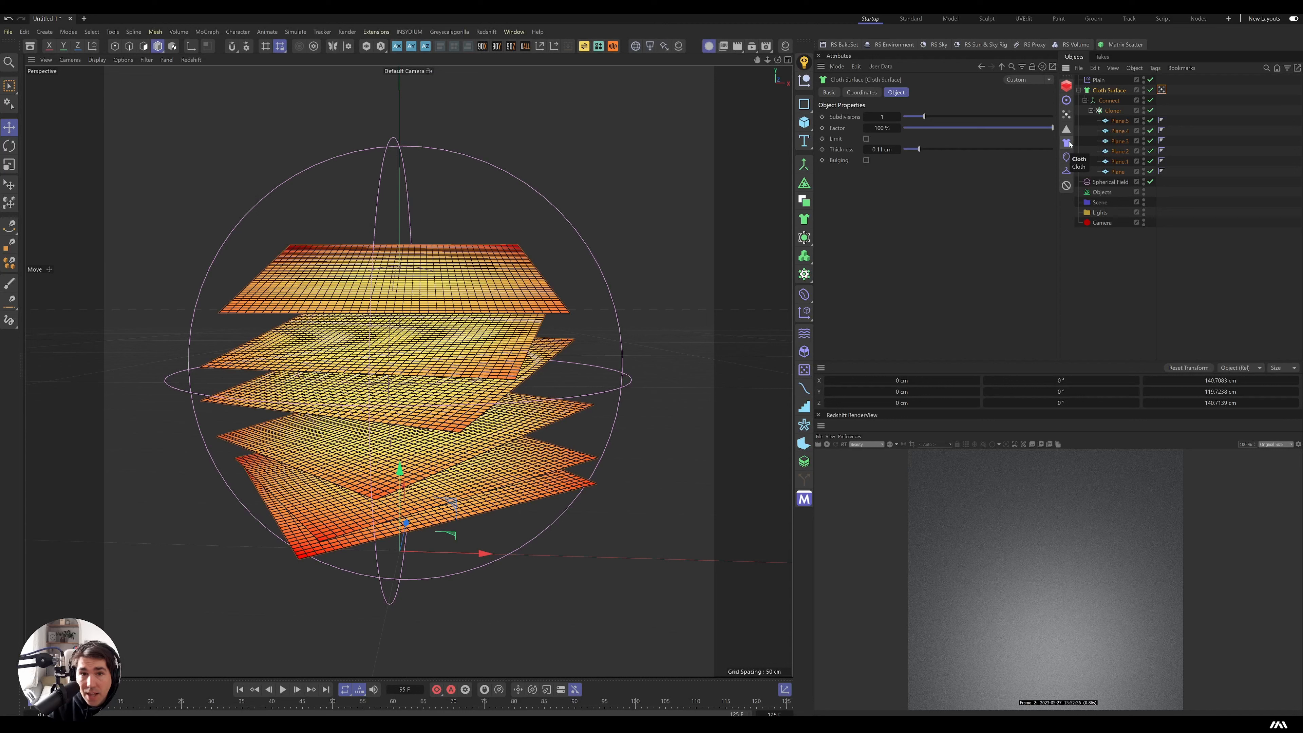
{"action": "left_click", "coordinate": [1068, 143]}
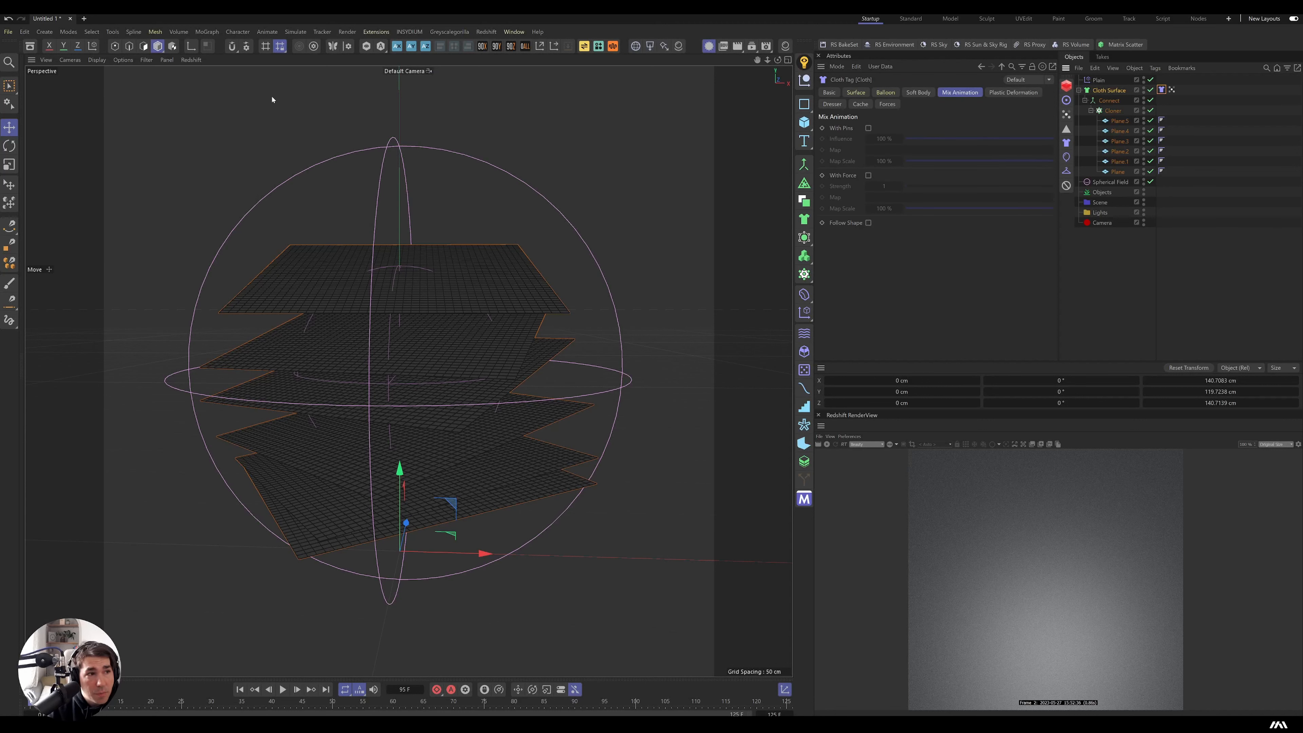
Add a Field Force with its velocity type on Set Absolute Velocity and a strength of 430.
{"action": "left_click", "coordinate": [296, 31]}
{"action": "mouse_move", "coordinate": [308, 52]}
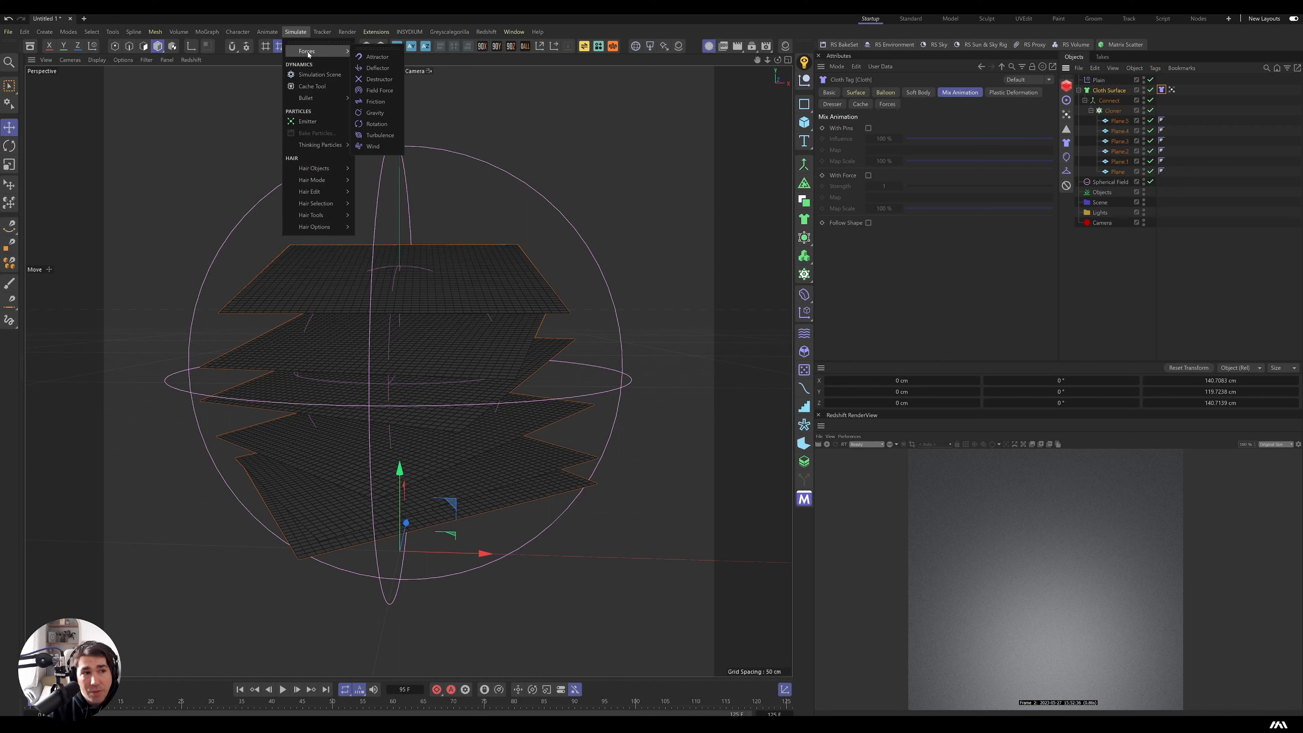
{"action": "left_click", "coordinate": [382, 90]}
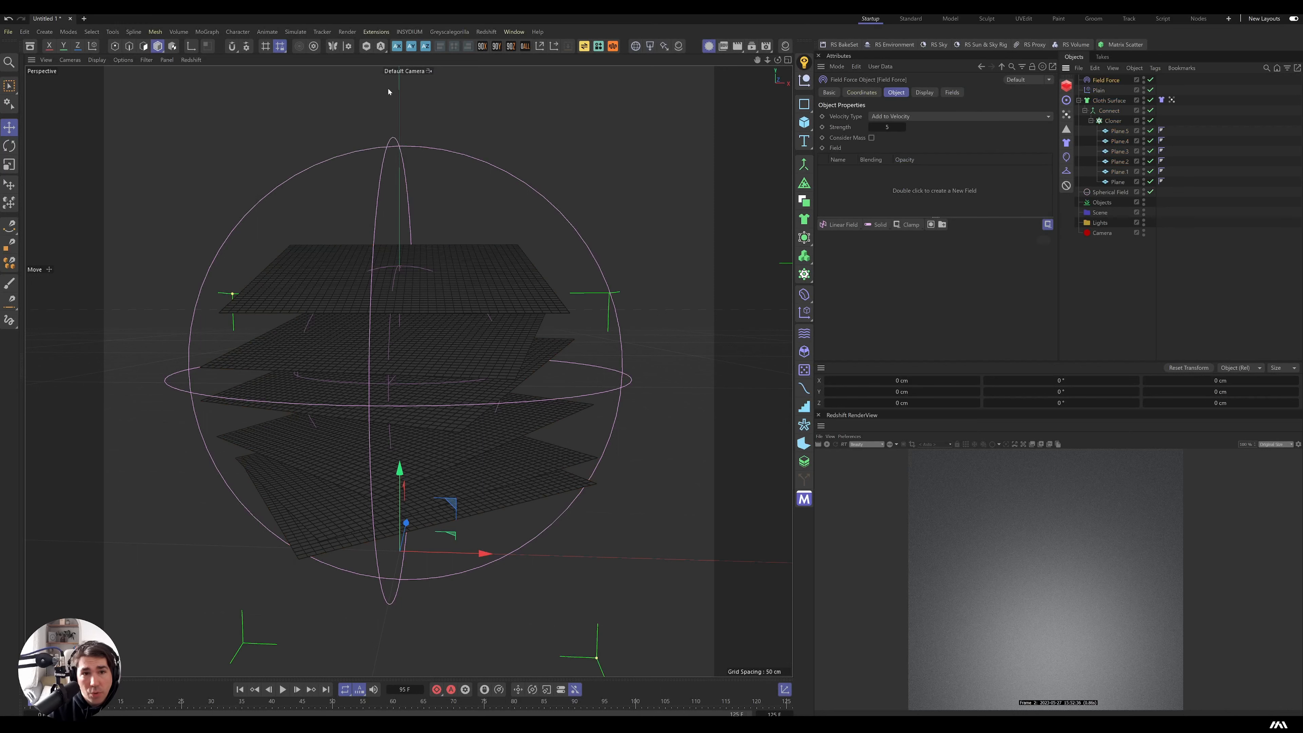
{"action": "left_click", "coordinate": [903, 117]}
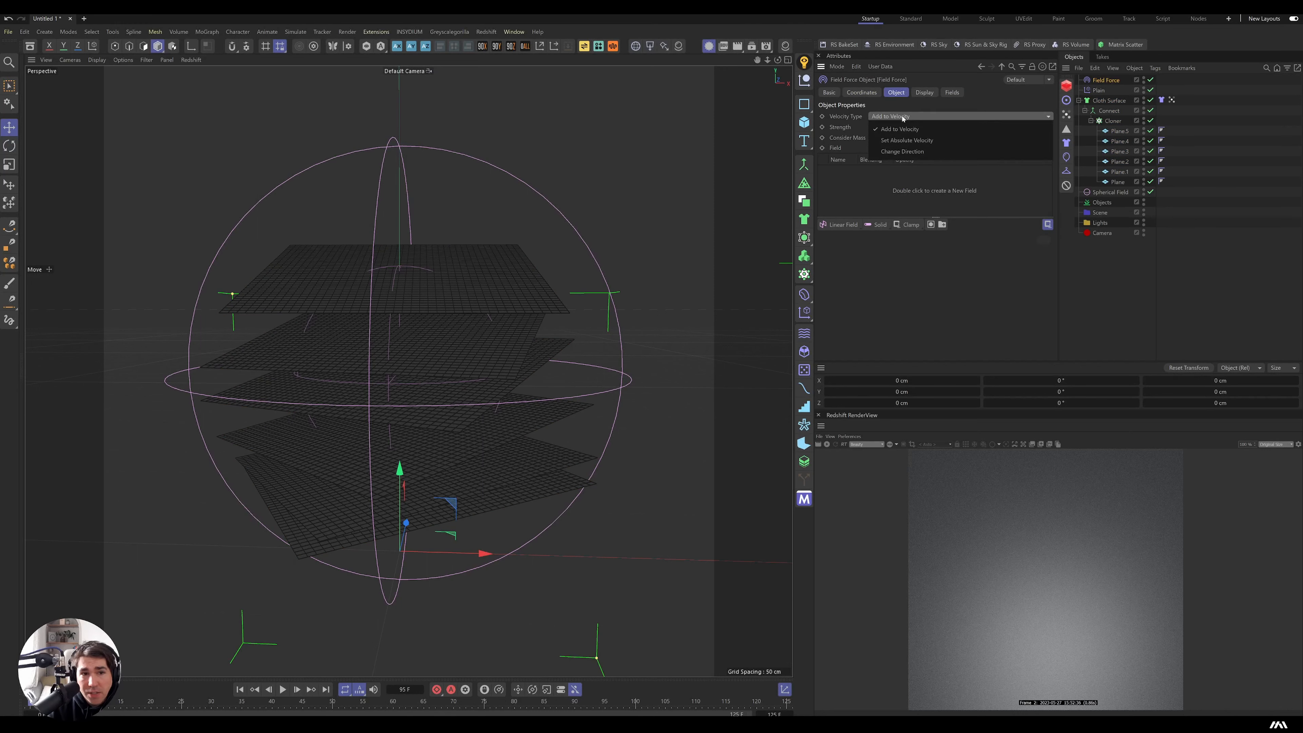
{"action": "left_click", "coordinate": [906, 141]}
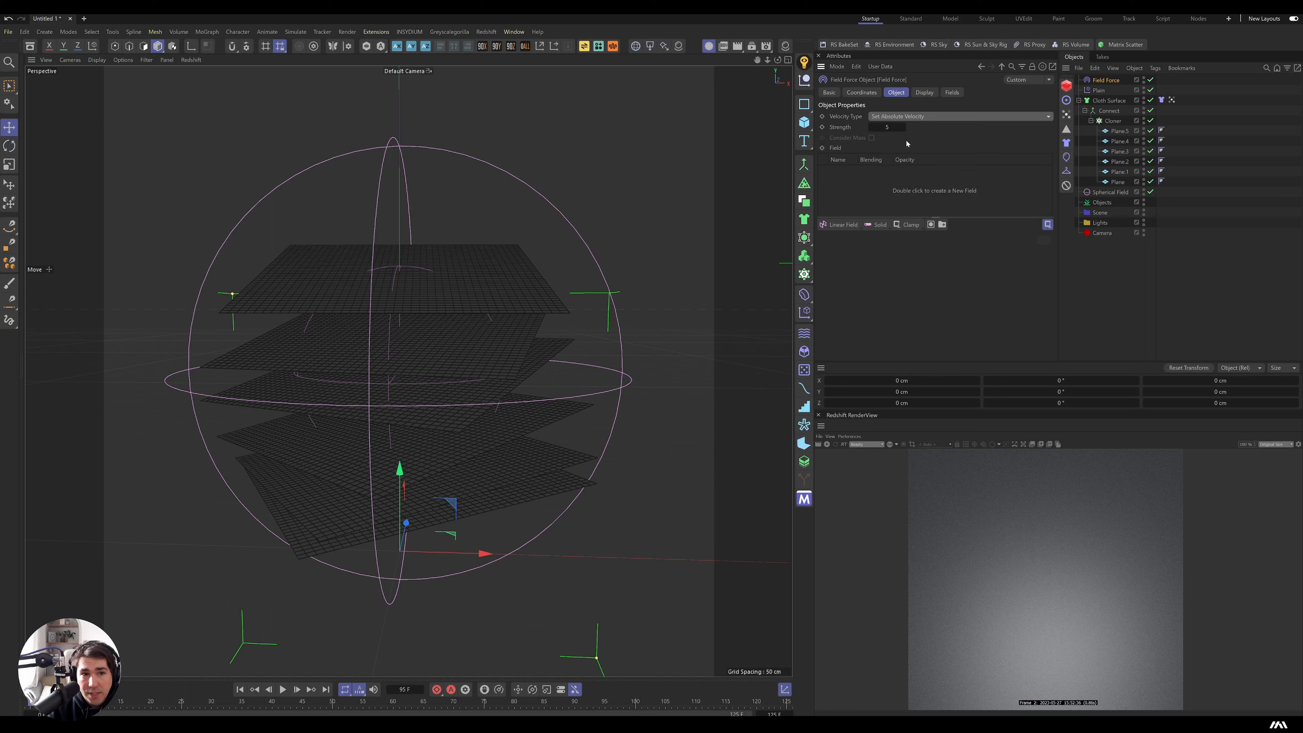
{"action": "double_click", "coordinate": [883, 128]}
{"action": "type", "text": "430"}
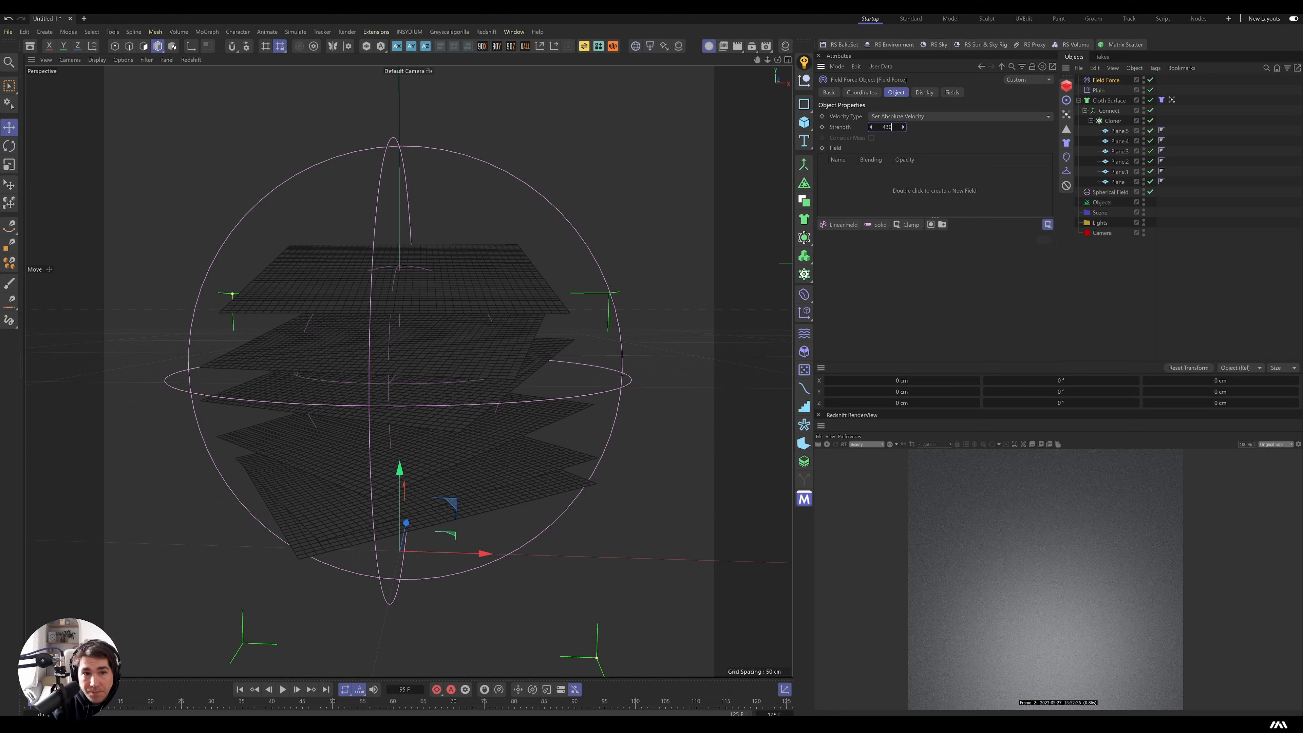
Add a Random Field to the Field Force and hide the force's direction lines in the viewport.
{"action": "left_click", "coordinate": [840, 224]}
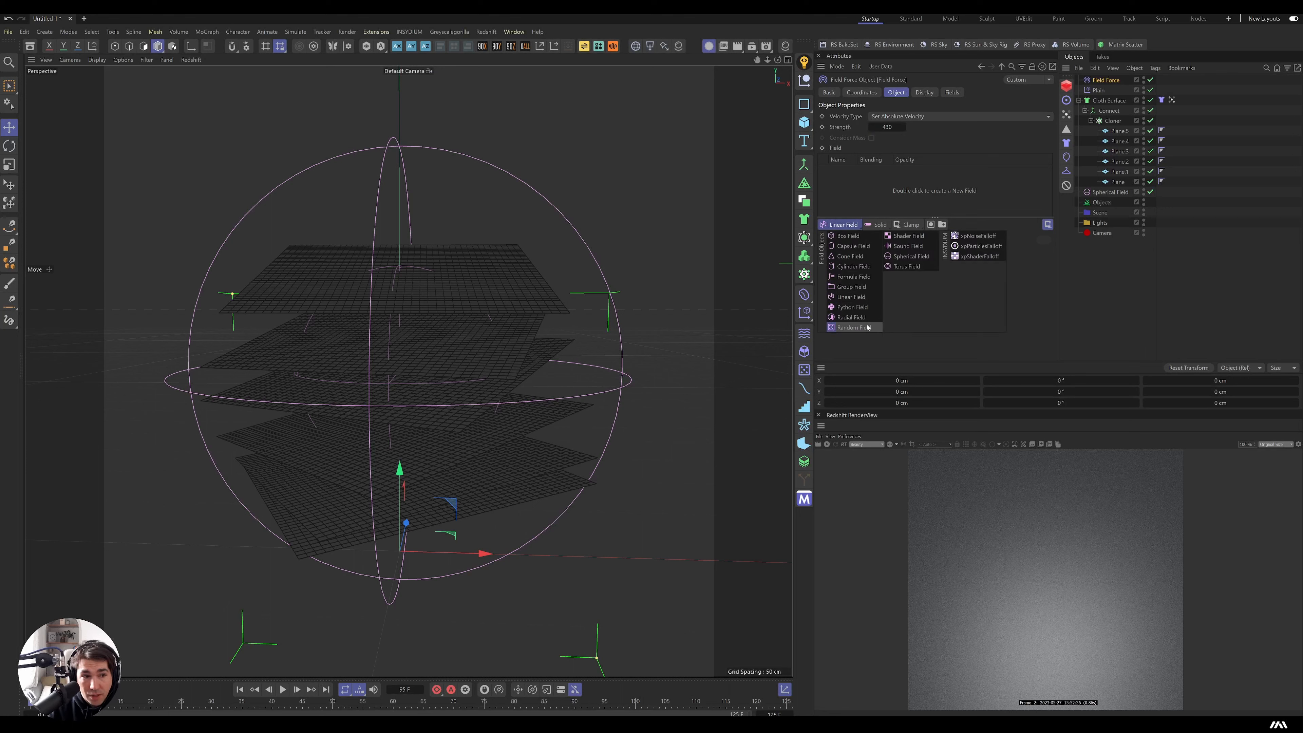
{"action": "left_click", "coordinate": [866, 327]}
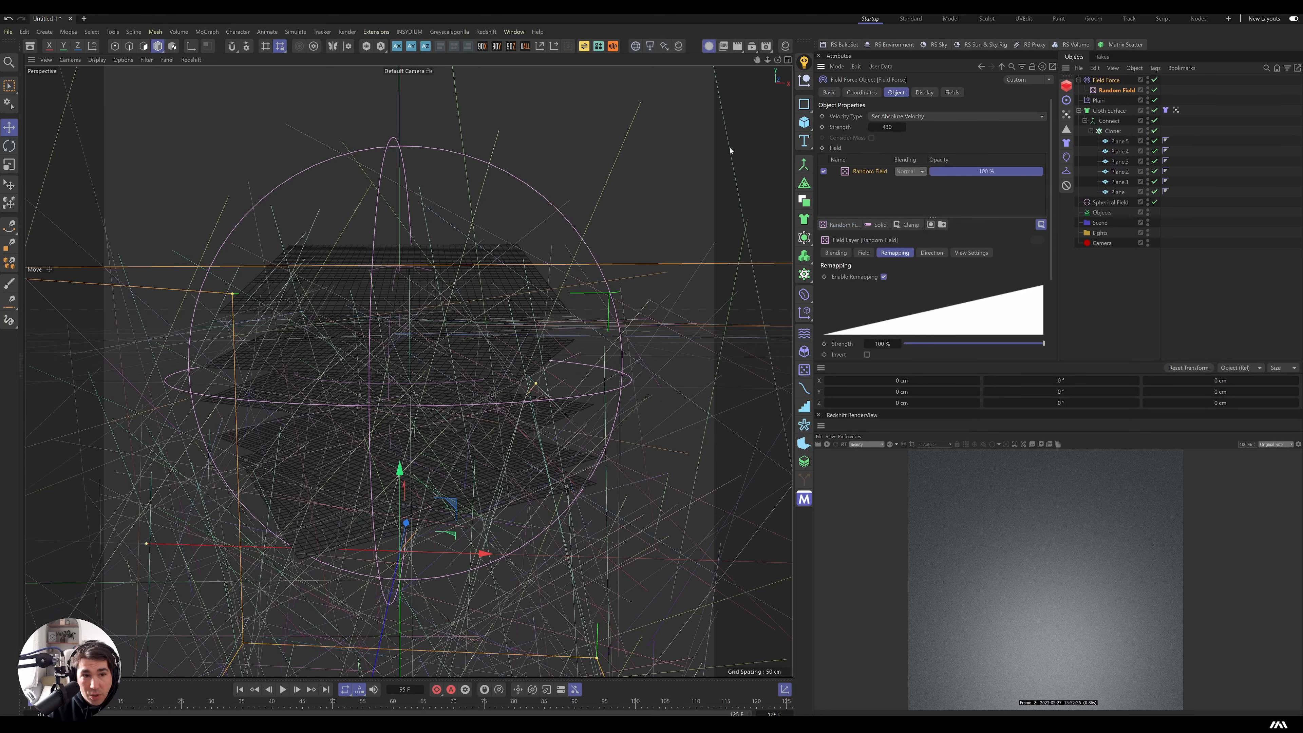
{"action": "left_click", "coordinate": [1148, 78]}
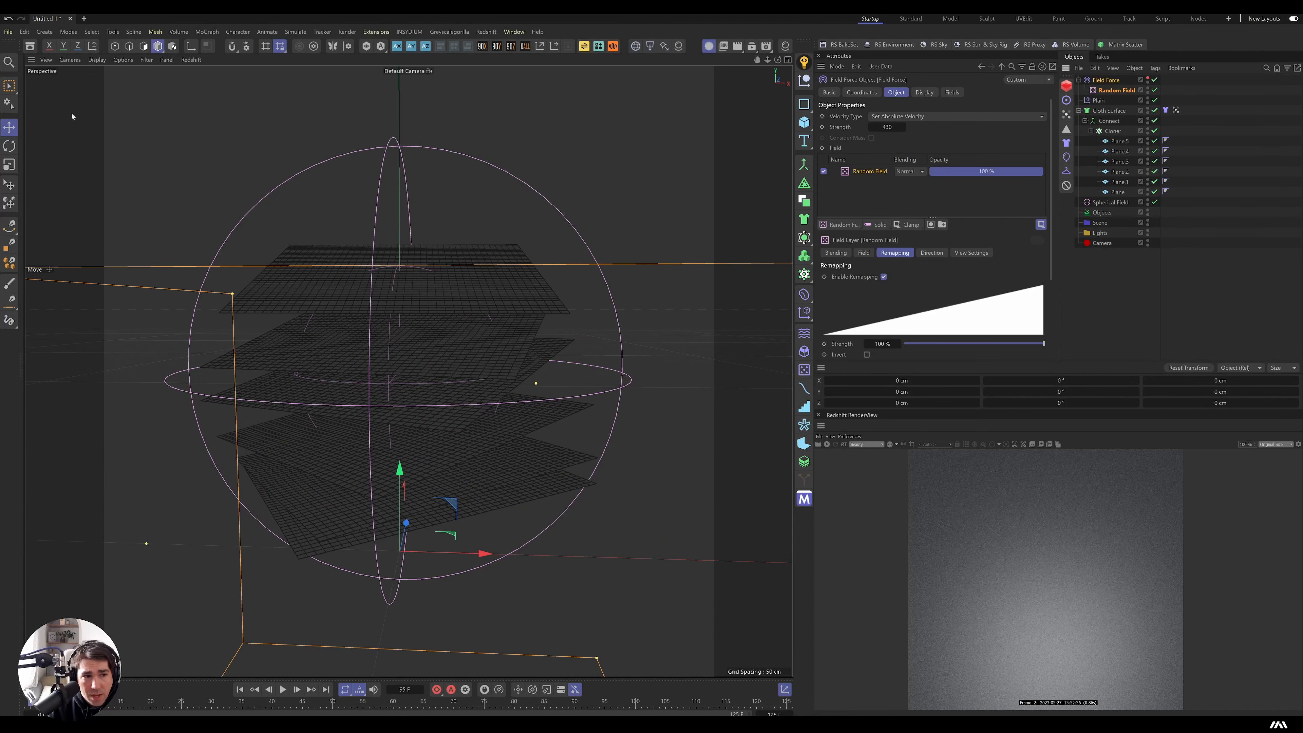
Bring up the Random Field's noise settings and play the cloth simulation to examine the force's effect.
{"action": "scroll", "coordinate": [1048, 289], "scroll_direction": "down", "scroll_amount": 3}
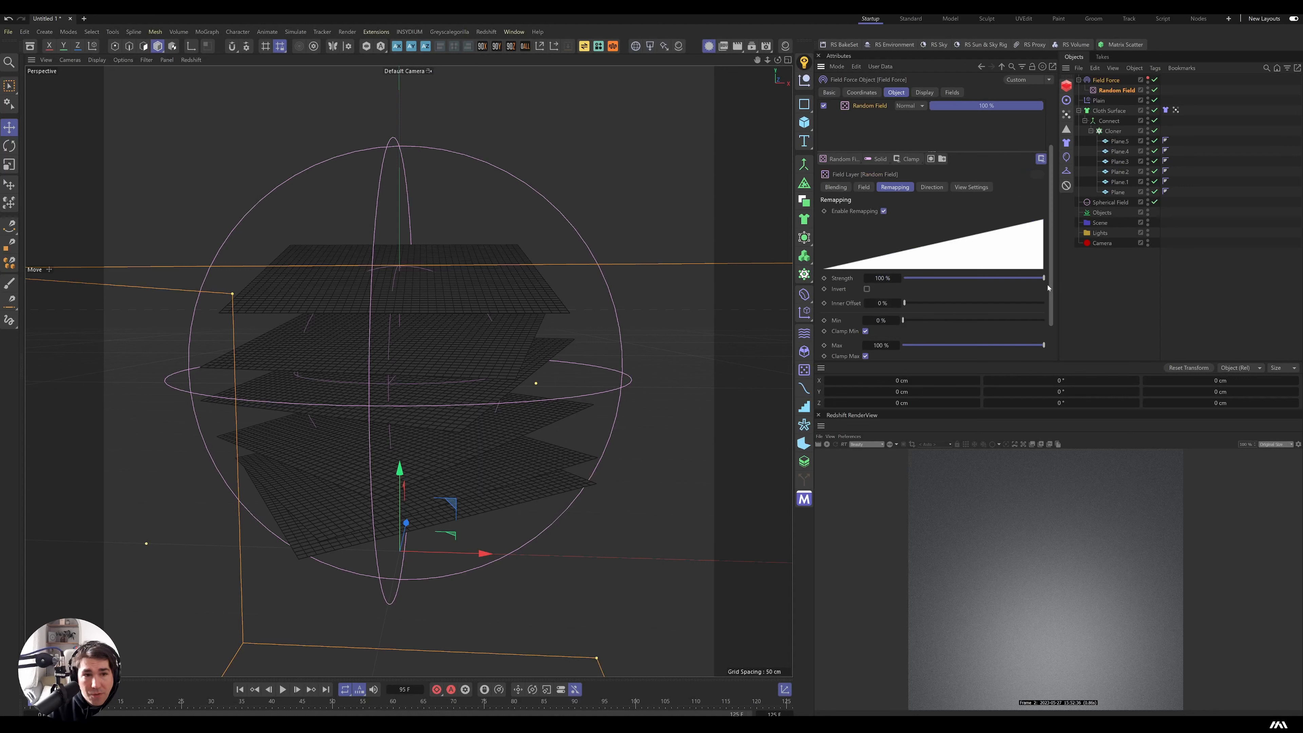
{"action": "scroll", "coordinate": [1047, 290], "scroll_direction": "down", "scroll_amount": 2}
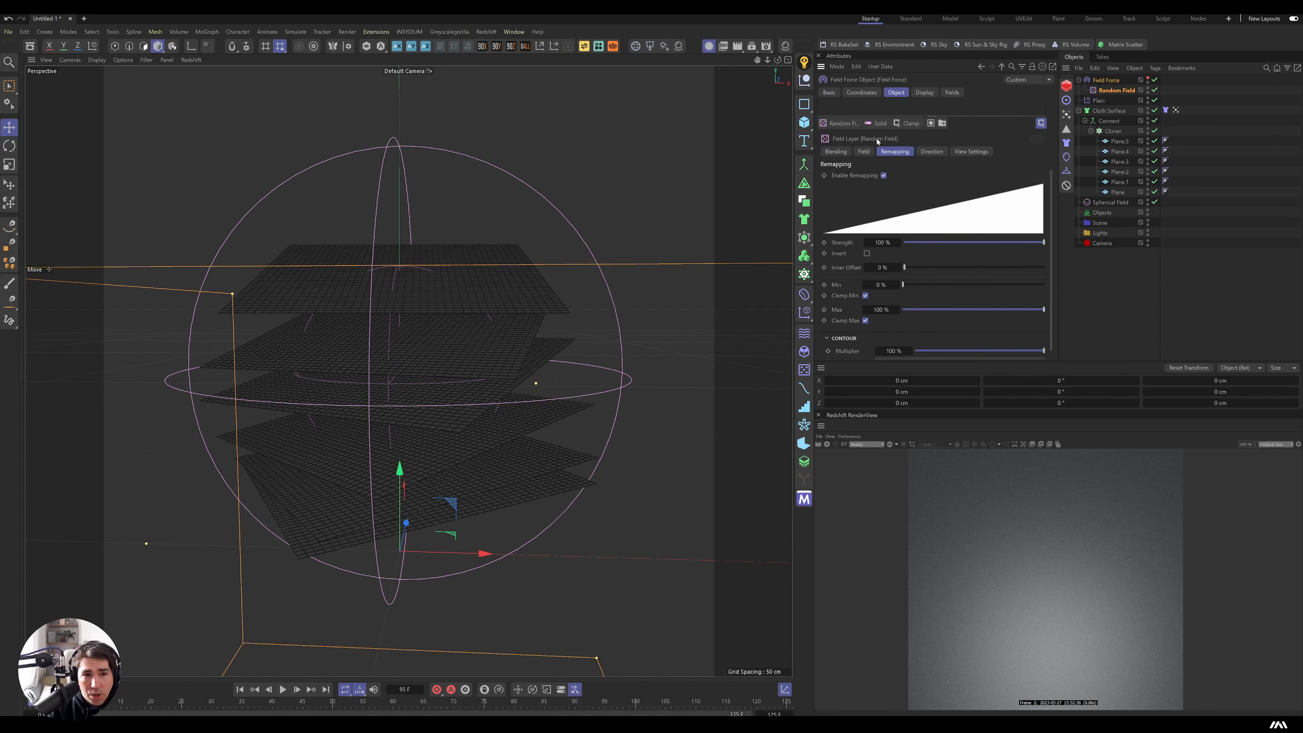
{"action": "left_click", "coordinate": [864, 152]}
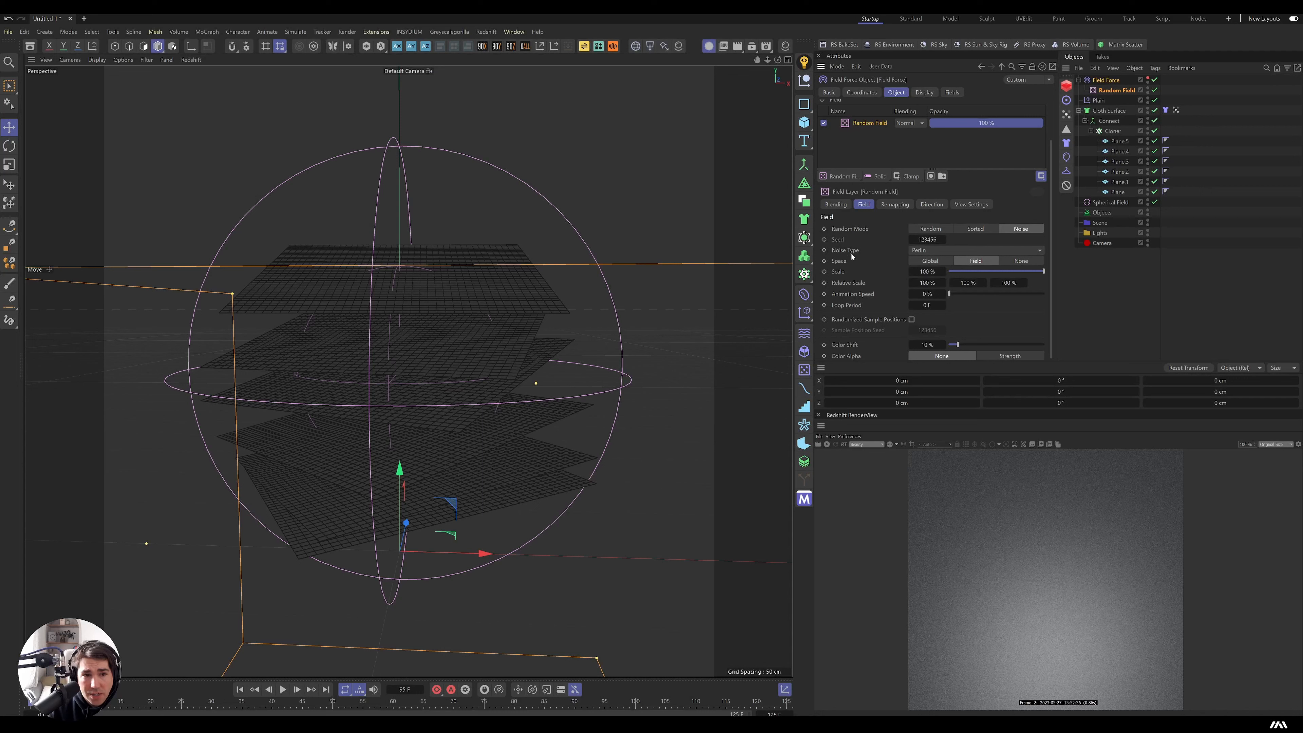
{"action": "left_click", "coordinate": [930, 270]}
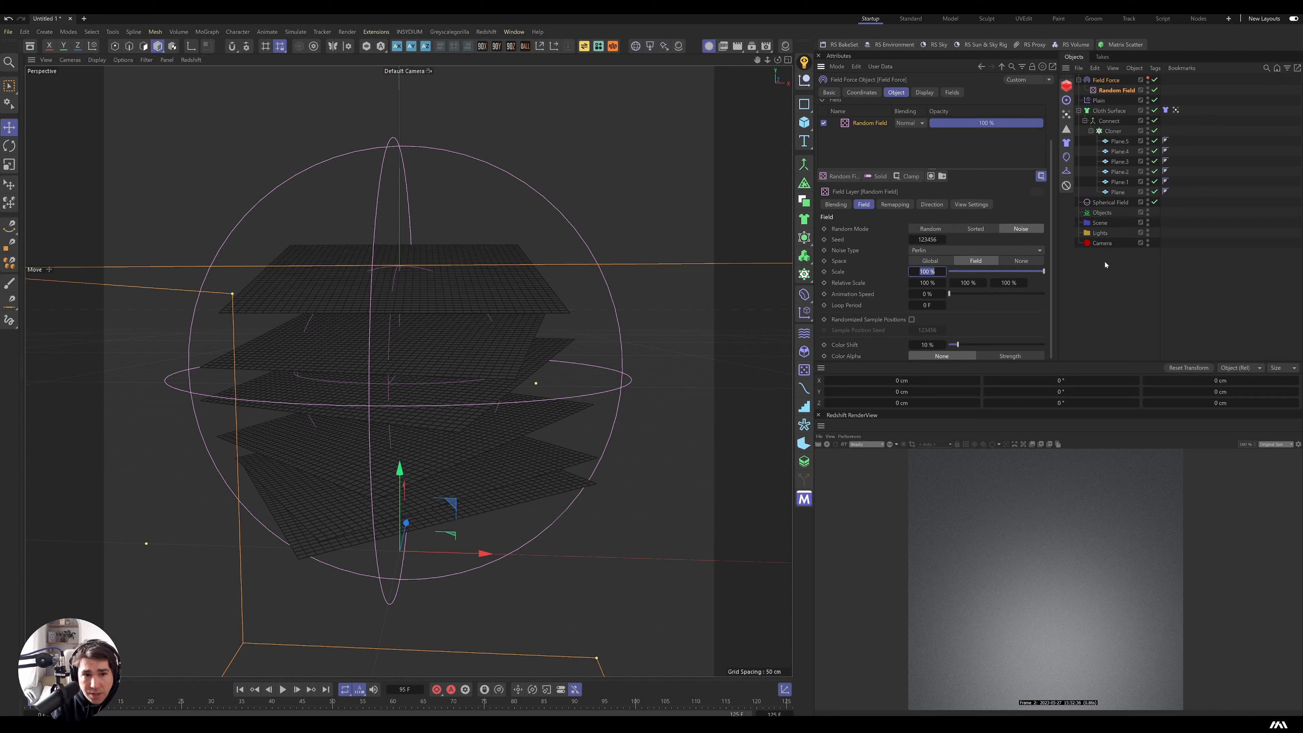
{"action": "key", "text": "F8"}
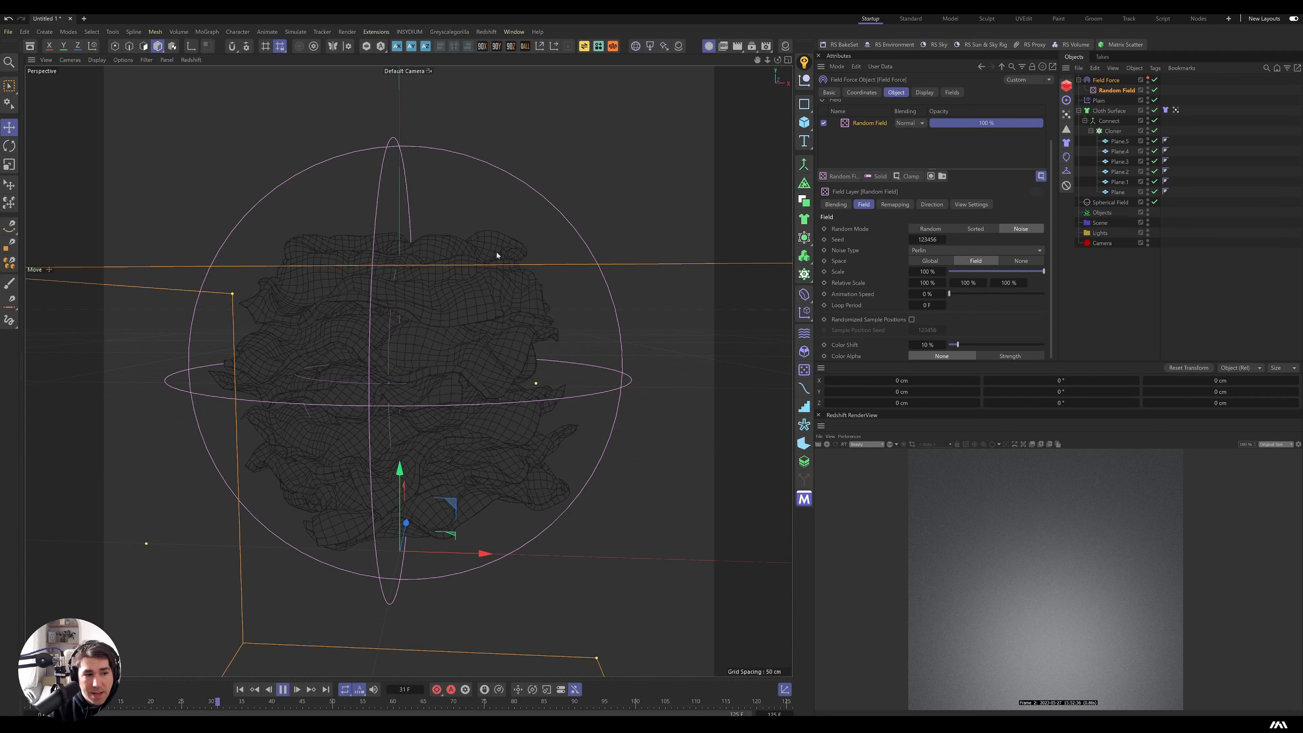
Set the Random Field's noise scale to 2000 % and its first relative scale value to 150 %, then stop and rewind playback.
{"action": "double_click", "coordinate": [924, 271]}
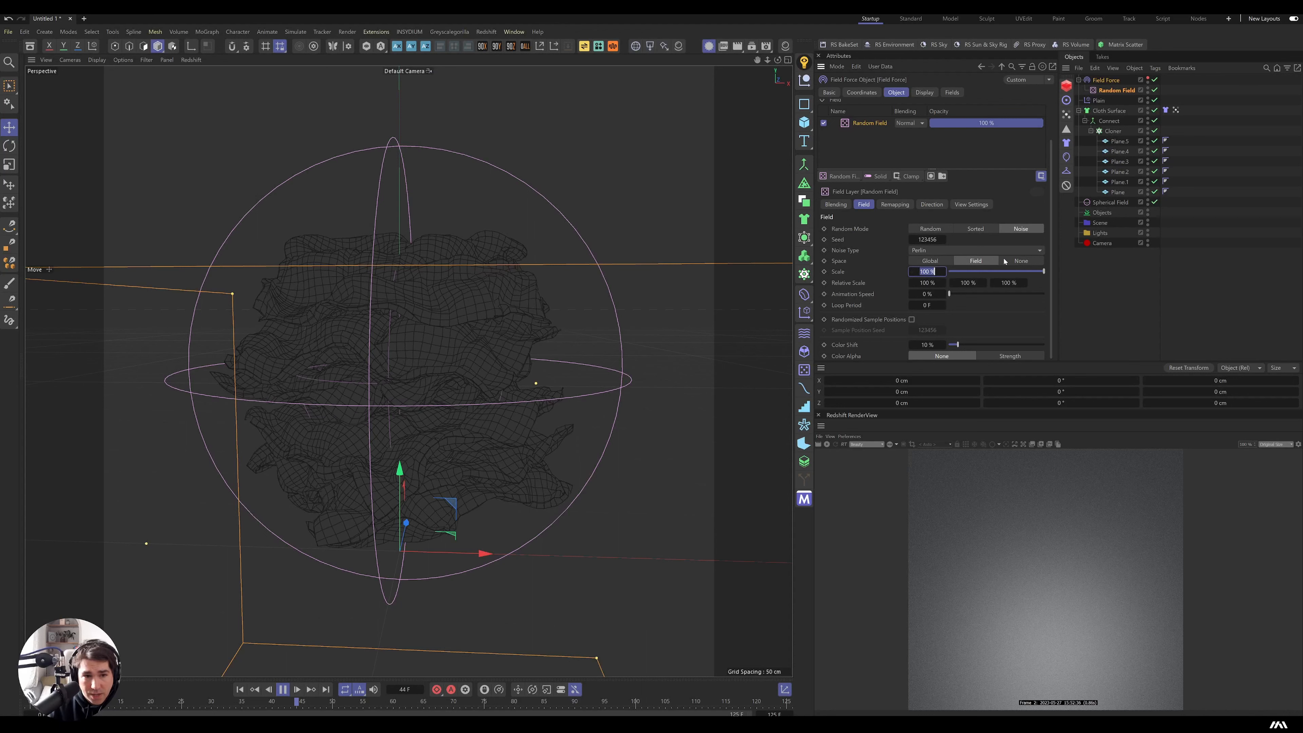
{"action": "type", "text": "2000"}
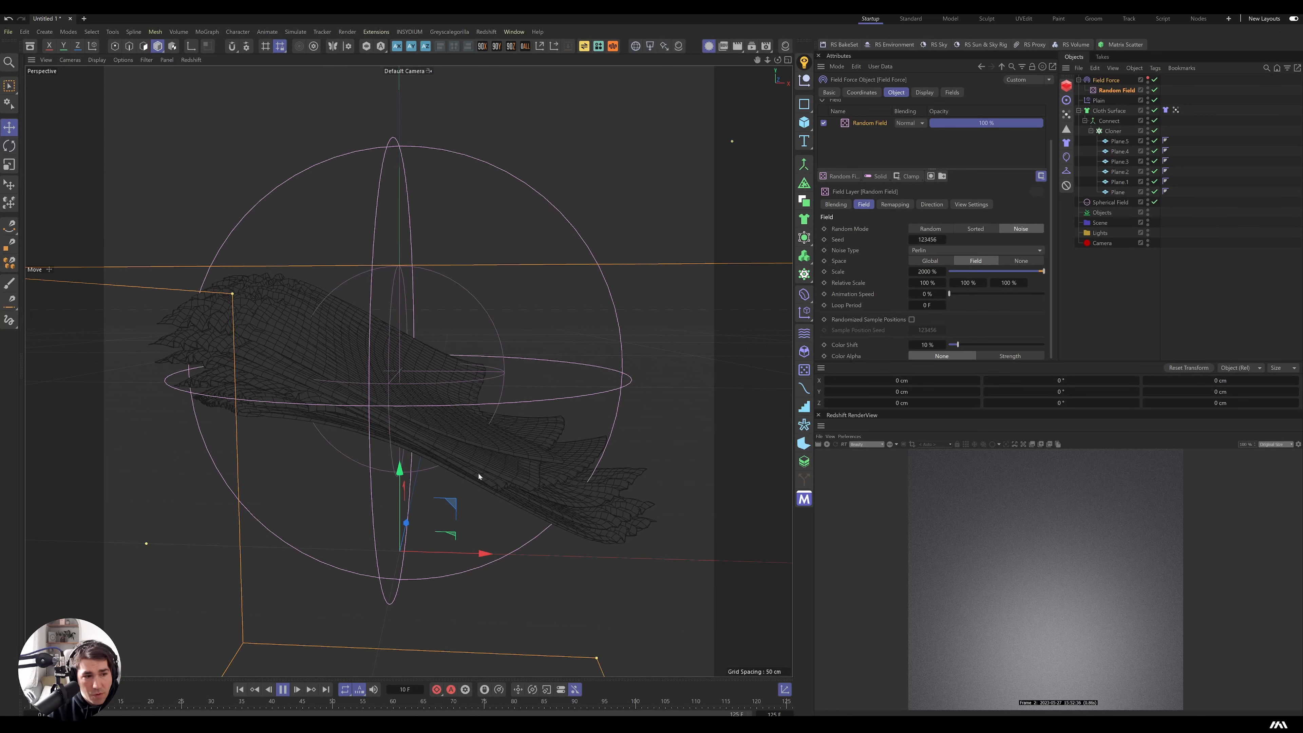
{"action": "left_click", "coordinate": [927, 282]}
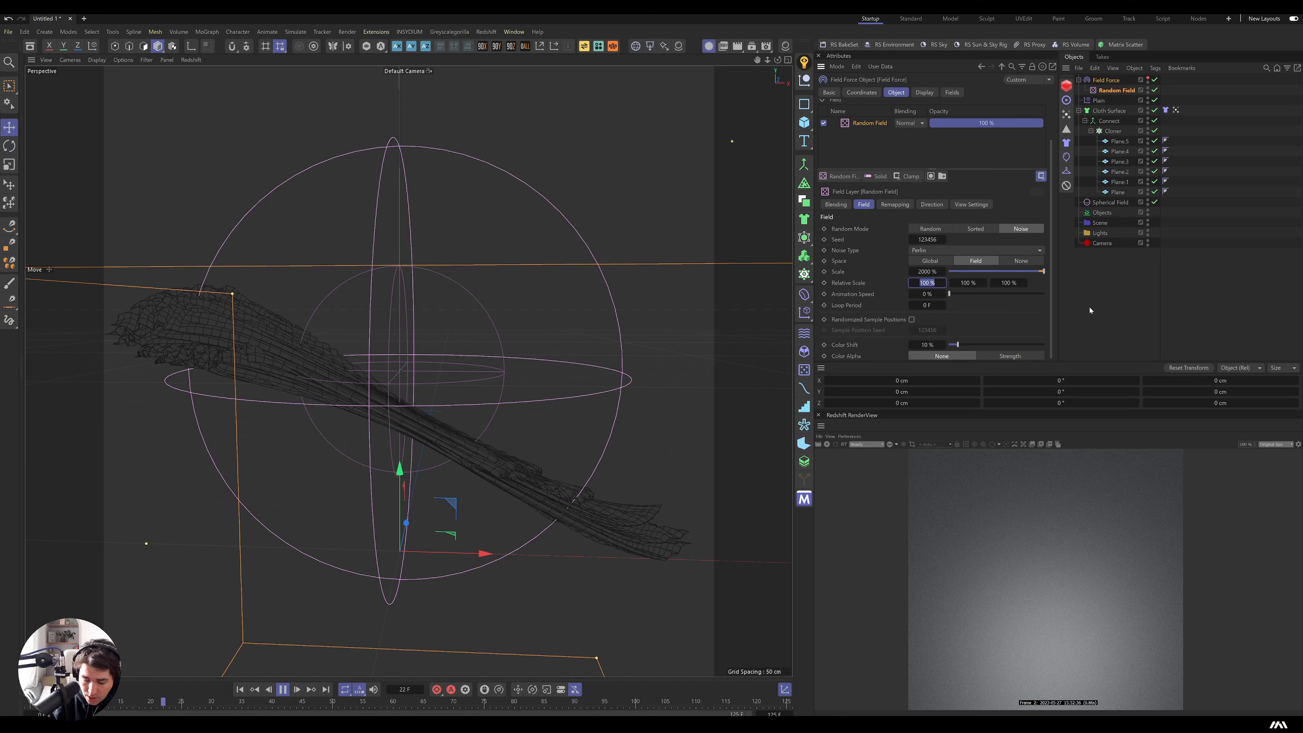
{"action": "type", "text": "150"}
{"action": "key", "text": "Return"}
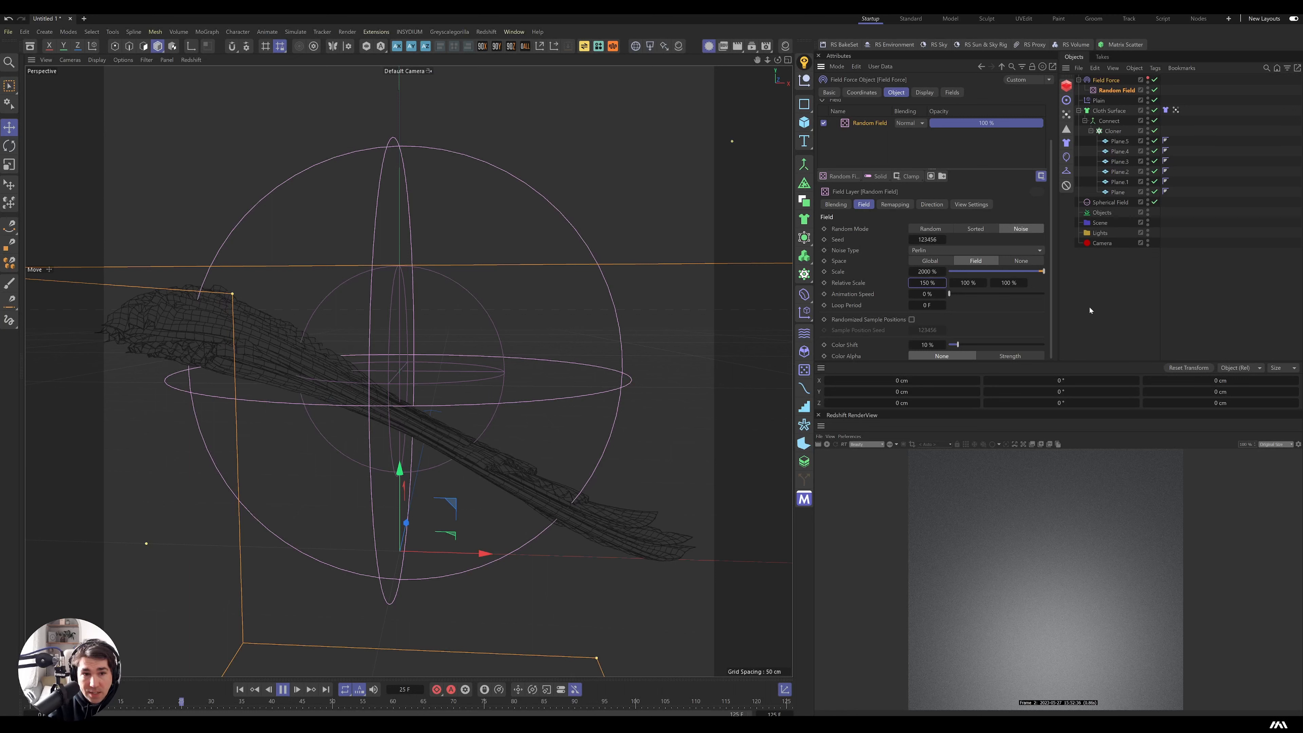
{"action": "left_click", "coordinate": [284, 690]}
{"action": "left_click", "coordinate": [240, 690]}
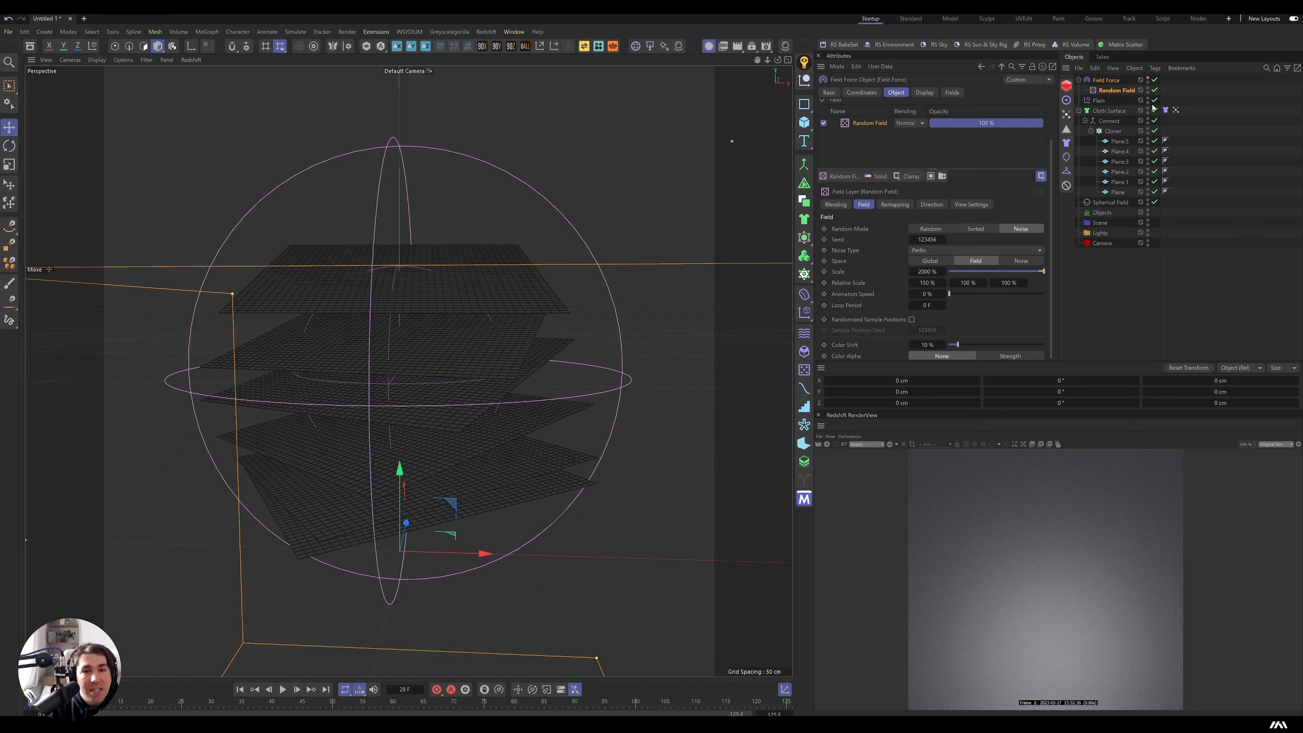
Set the thickness in the Cloth Surface's cloth tag to 0.11 cm.
{"action": "left_click", "coordinate": [1166, 111]}
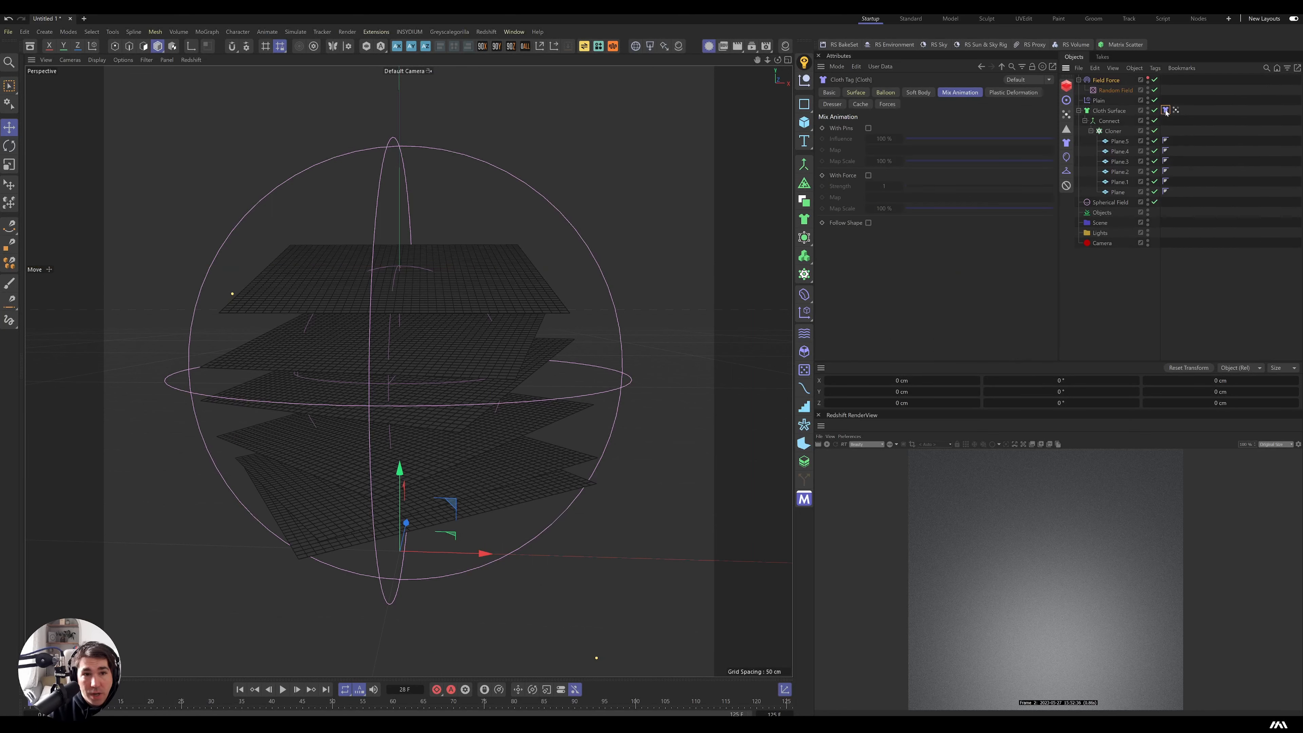
{"action": "left_click", "coordinate": [856, 92]}
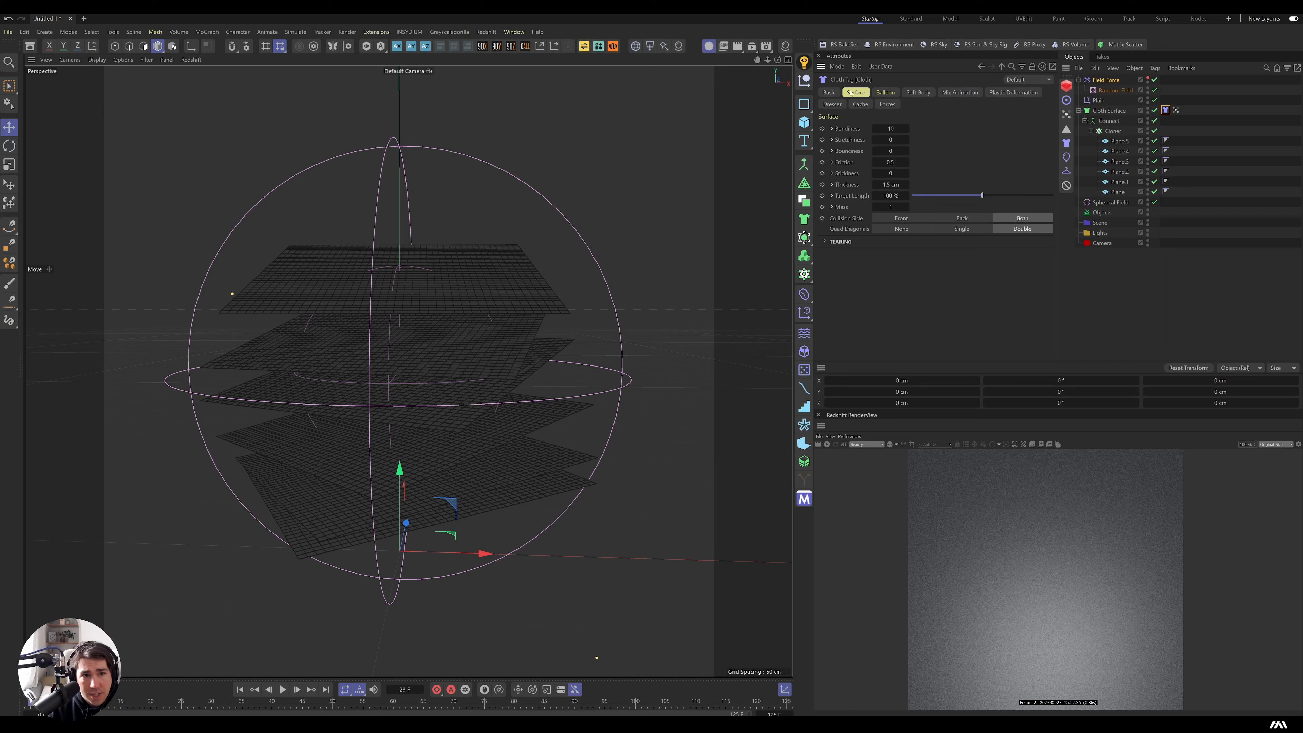
{"action": "left_click", "coordinate": [888, 185]}
{"action": "type", "text": "0.11"}
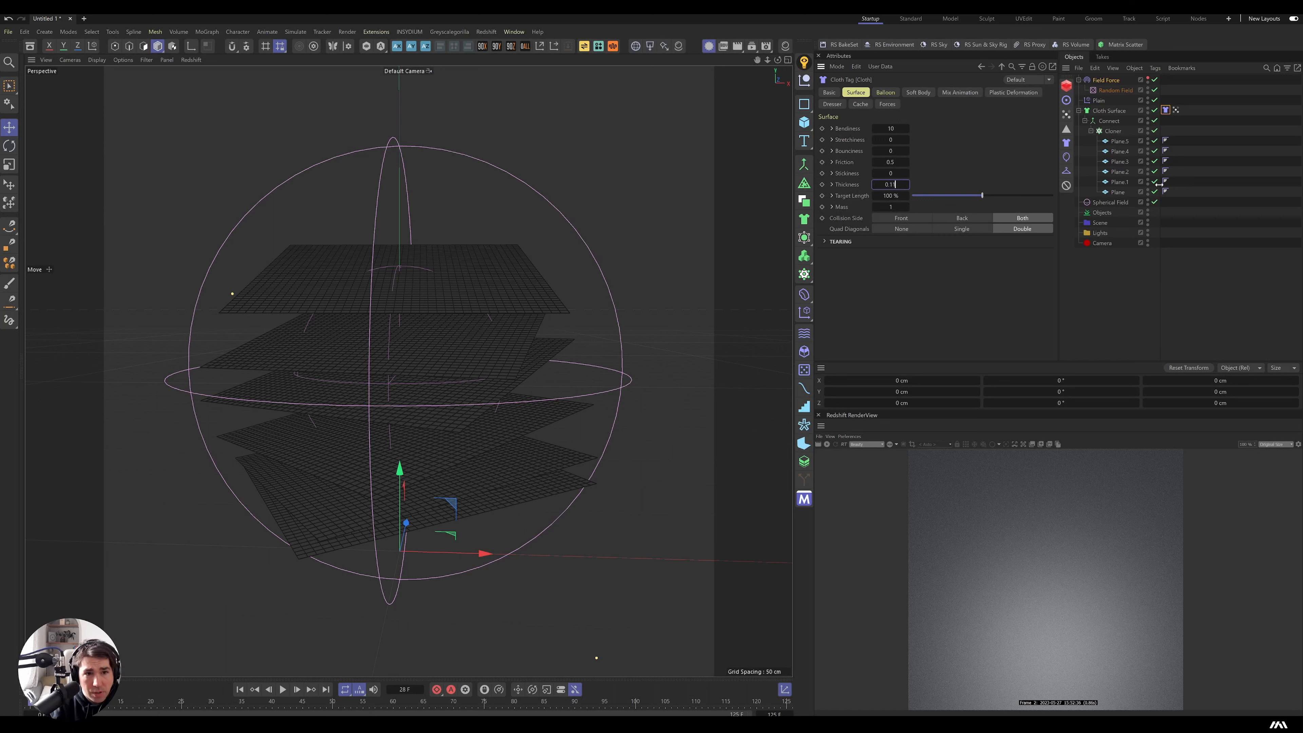
{"action": "key", "text": "Return"}
Set the cloth's bendiness to 100, run the simulation to check it, and stop playback.
{"action": "left_click", "coordinate": [891, 129]}
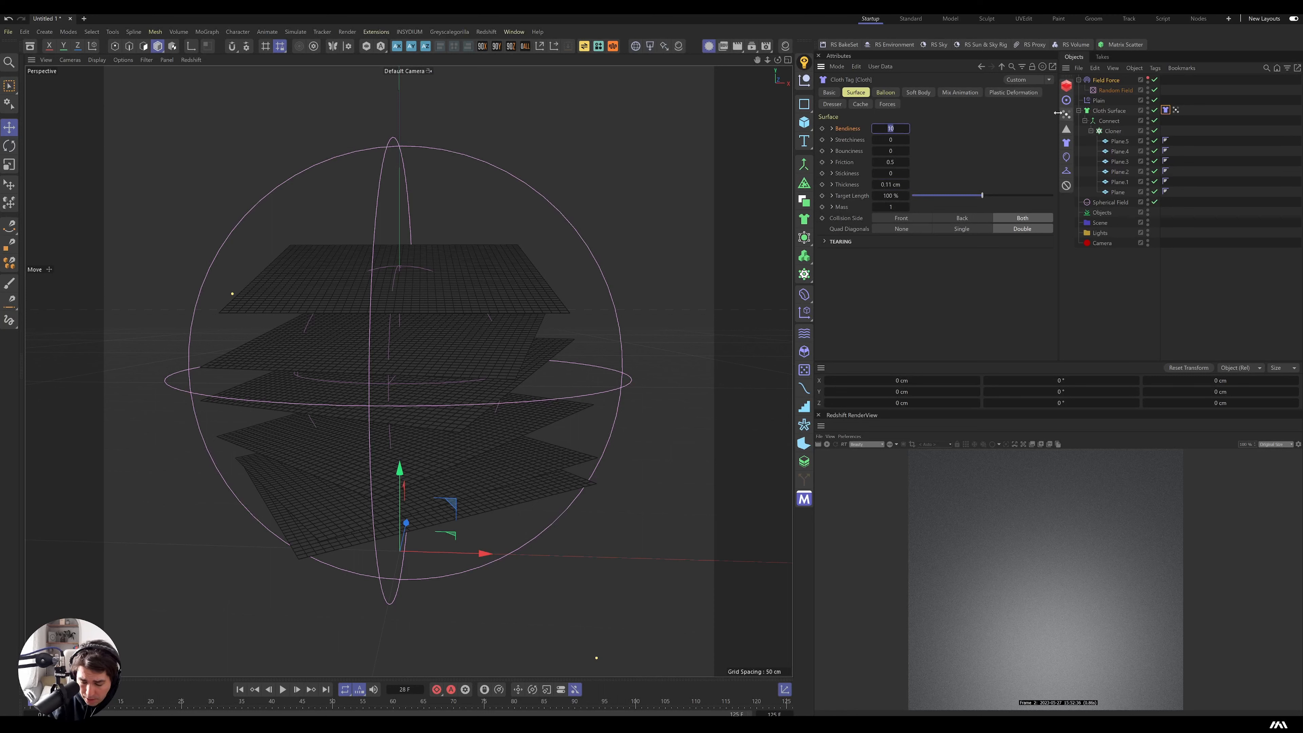
{"action": "type", "text": "0"}
{"action": "key", "text": "Return"}
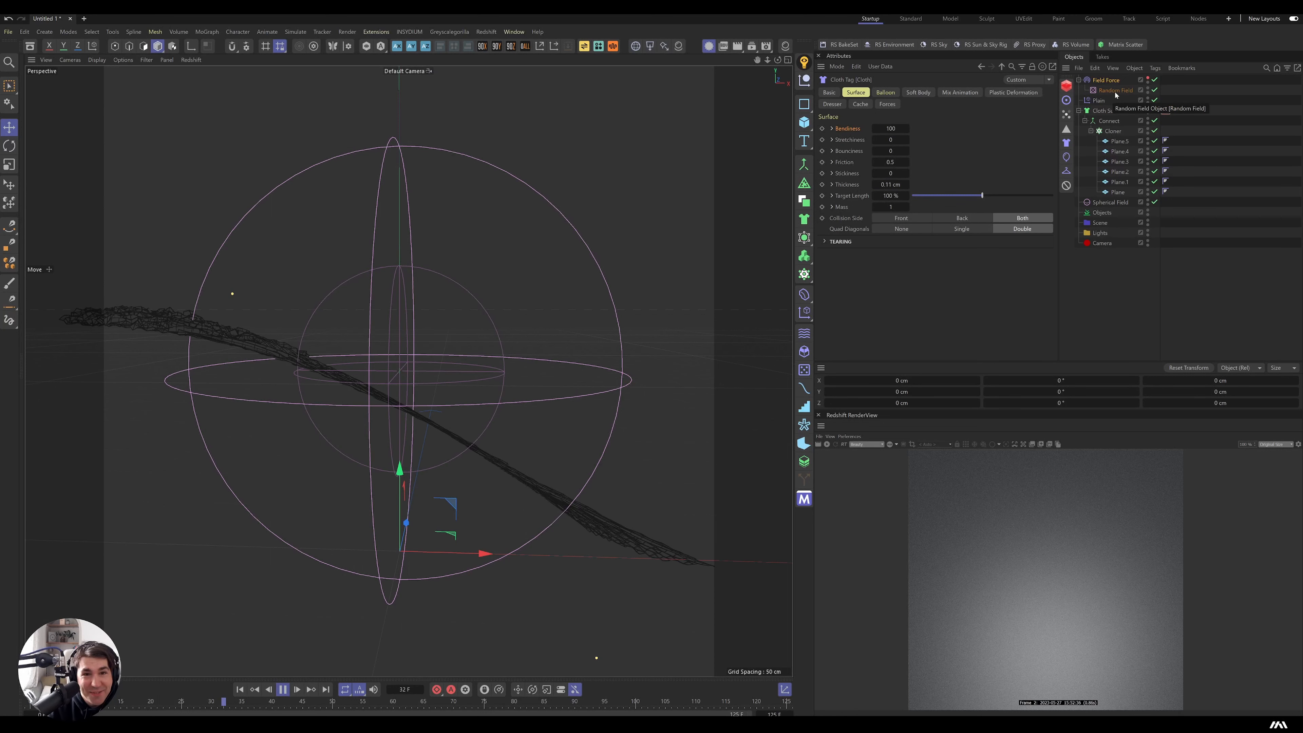
{"action": "left_click", "coordinate": [282, 690]}
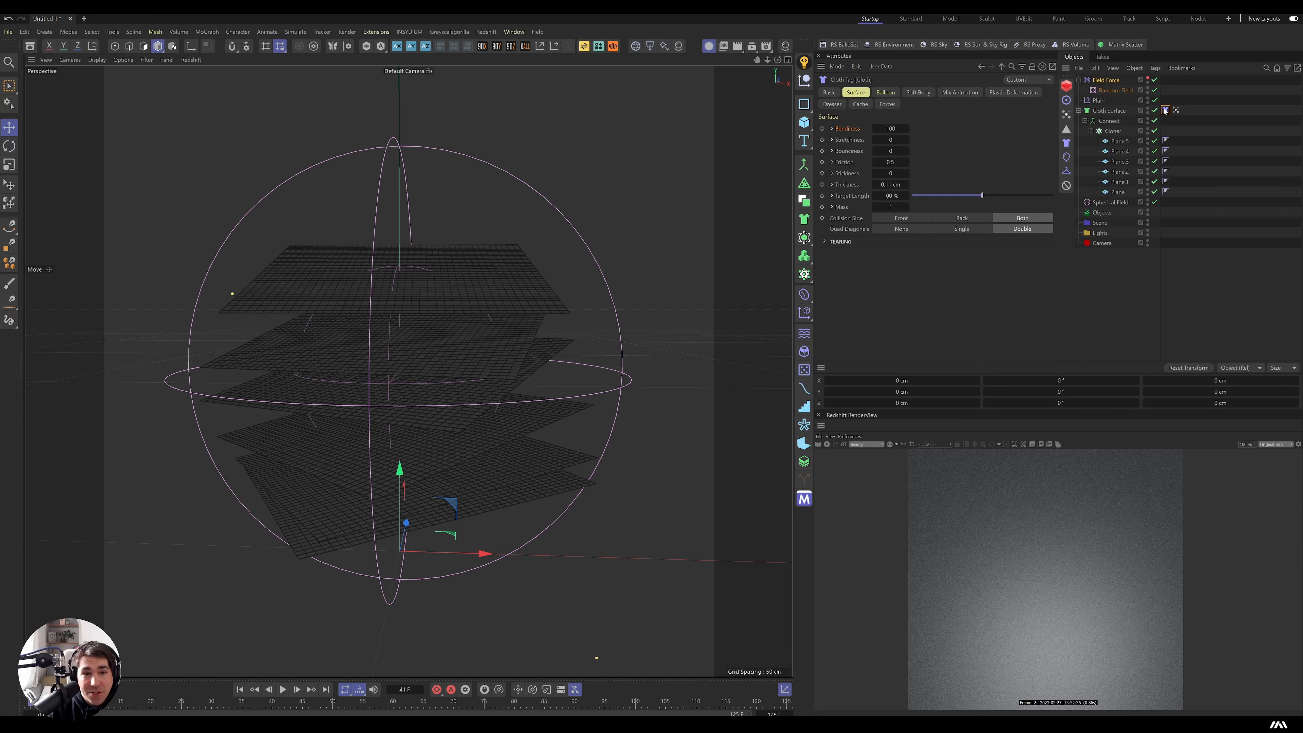
Enable mixing animation with pins on the cloth tag and set its influence to 60 %.
{"action": "left_click", "coordinate": [960, 92]}
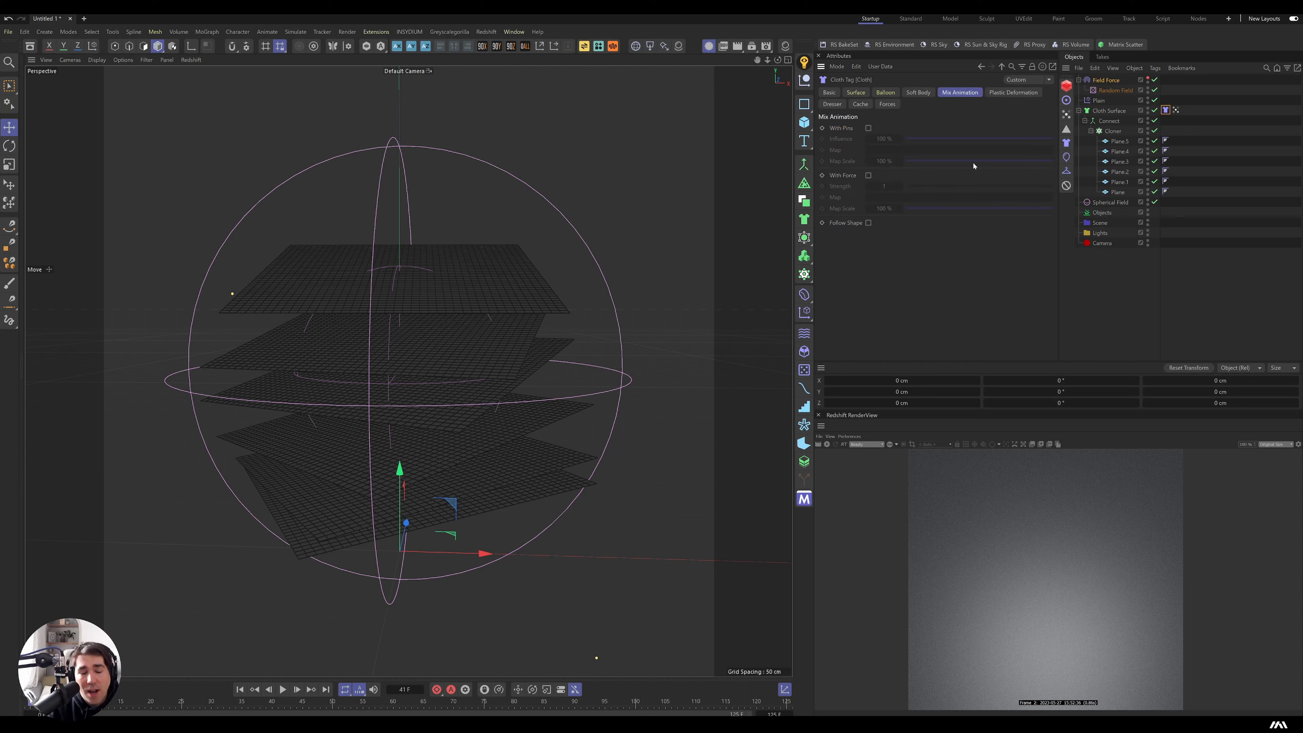
{"action": "left_click", "coordinate": [868, 128]}
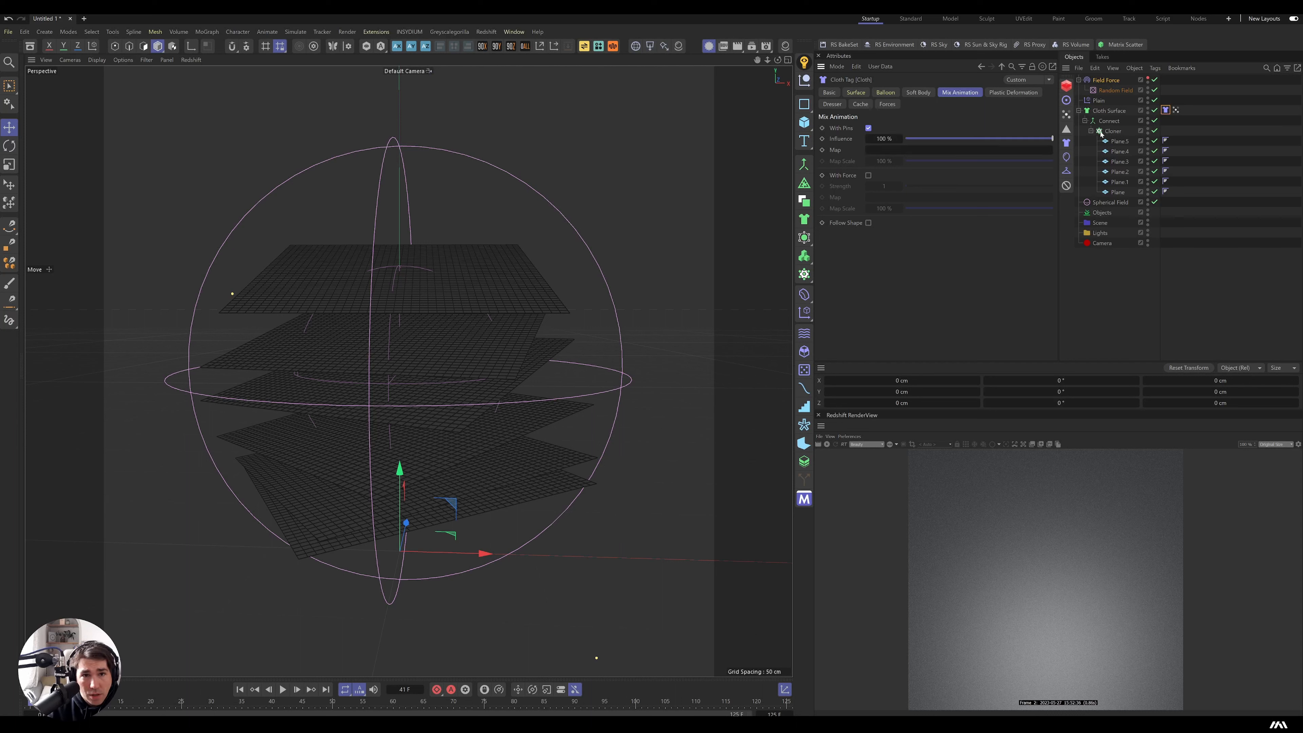
{"action": "double_click", "coordinate": [882, 138]}
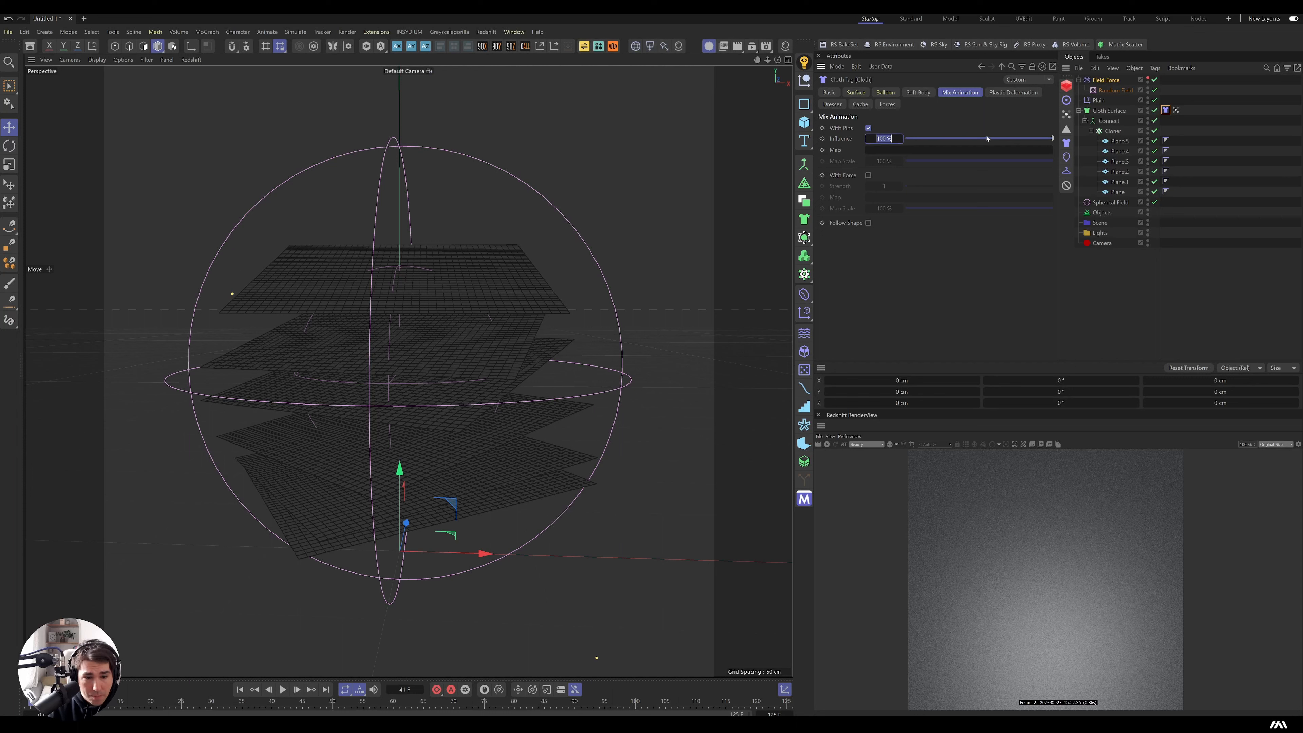
{"action": "type", "text": "0"}
Keyframe the Plain effector's strength from 0 % at the start to 100 % at frame 50 and back to 0 % at frame 100.
{"action": "left_click", "coordinate": [1101, 100]}
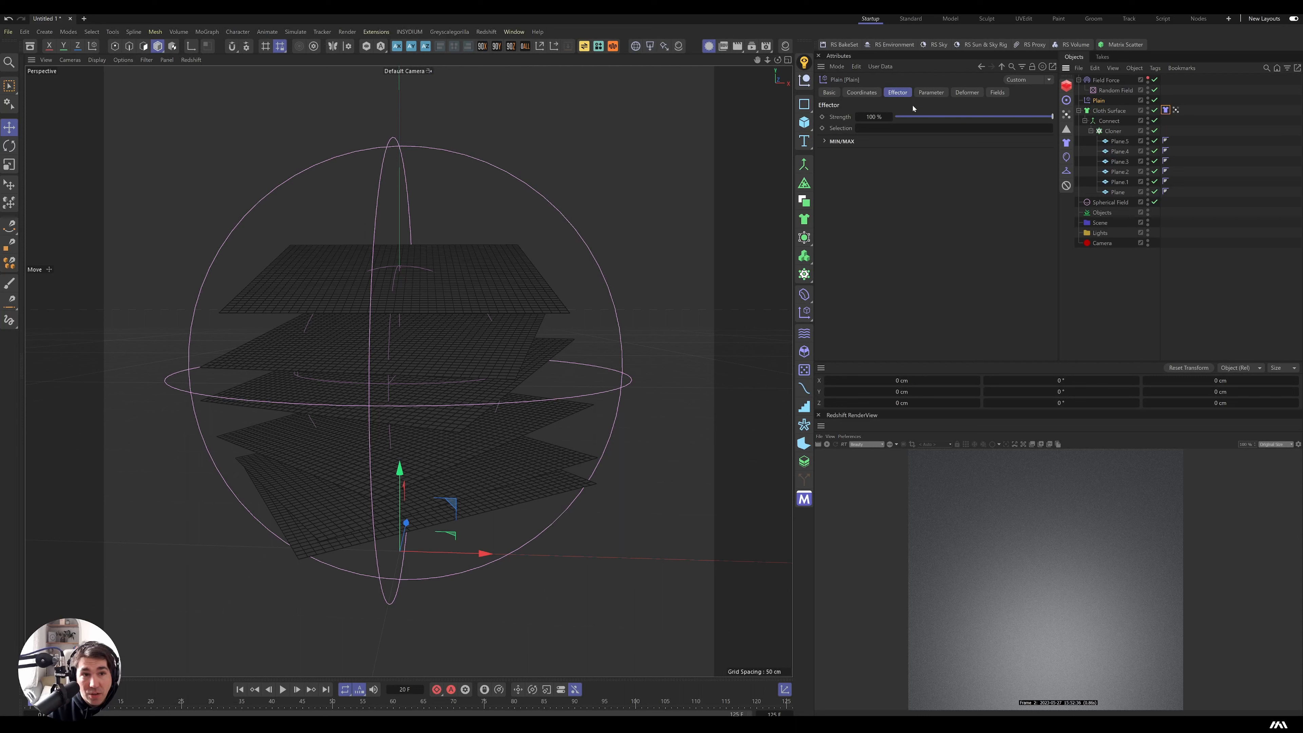
{"action": "mouse_move", "coordinate": [974, 117]}
{"action": "left_mouse_down"}
{"action": "mouse_move", "coordinate": [913, 134]}
{"action": "mouse_move", "coordinate": [1006, 138]}
{"action": "mouse_move", "coordinate": [878, 150]}
{"action": "left_mouse_up"}
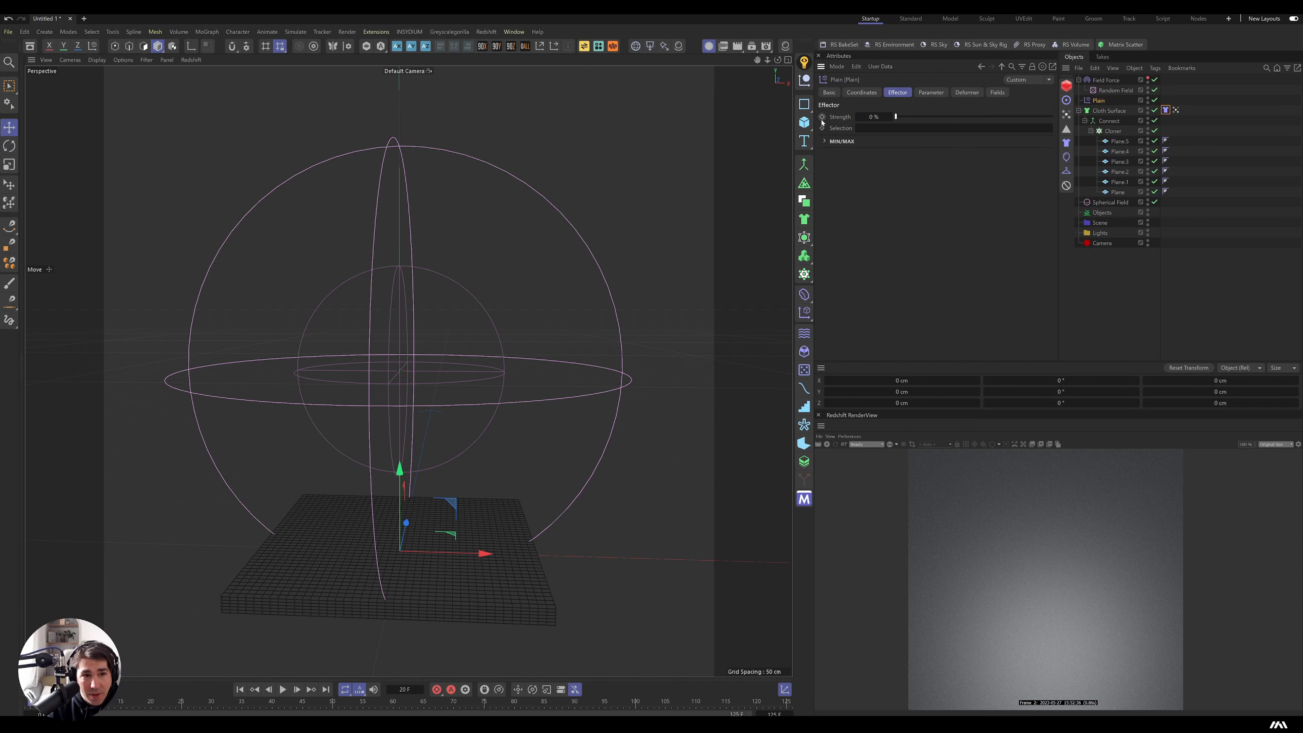
{"action": "mouse_move", "coordinate": [896, 117]}
{"action": "left_mouse_down"}
{"action": "mouse_move", "coordinate": [987, 122]}
{"action": "mouse_move", "coordinate": [847, 130]}
{"action": "left_mouse_up"}
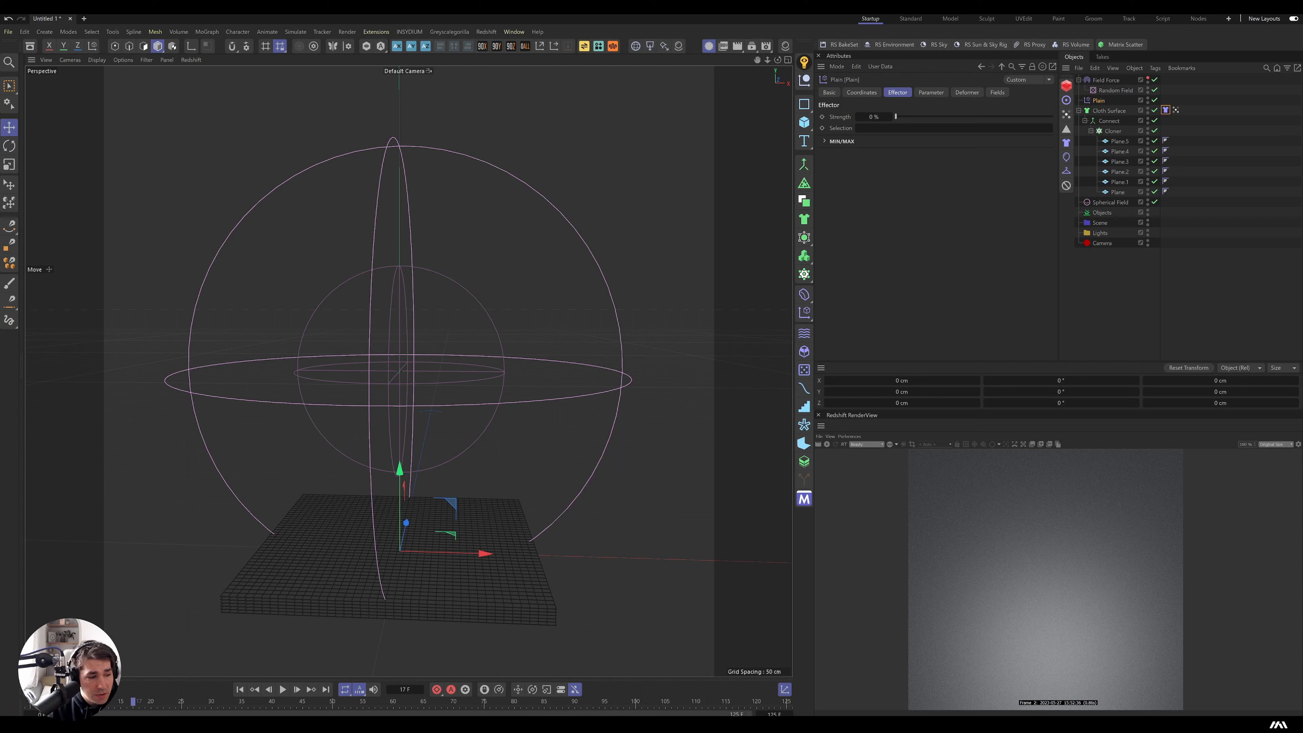
{"action": "left_click", "coordinate": [42, 703]}
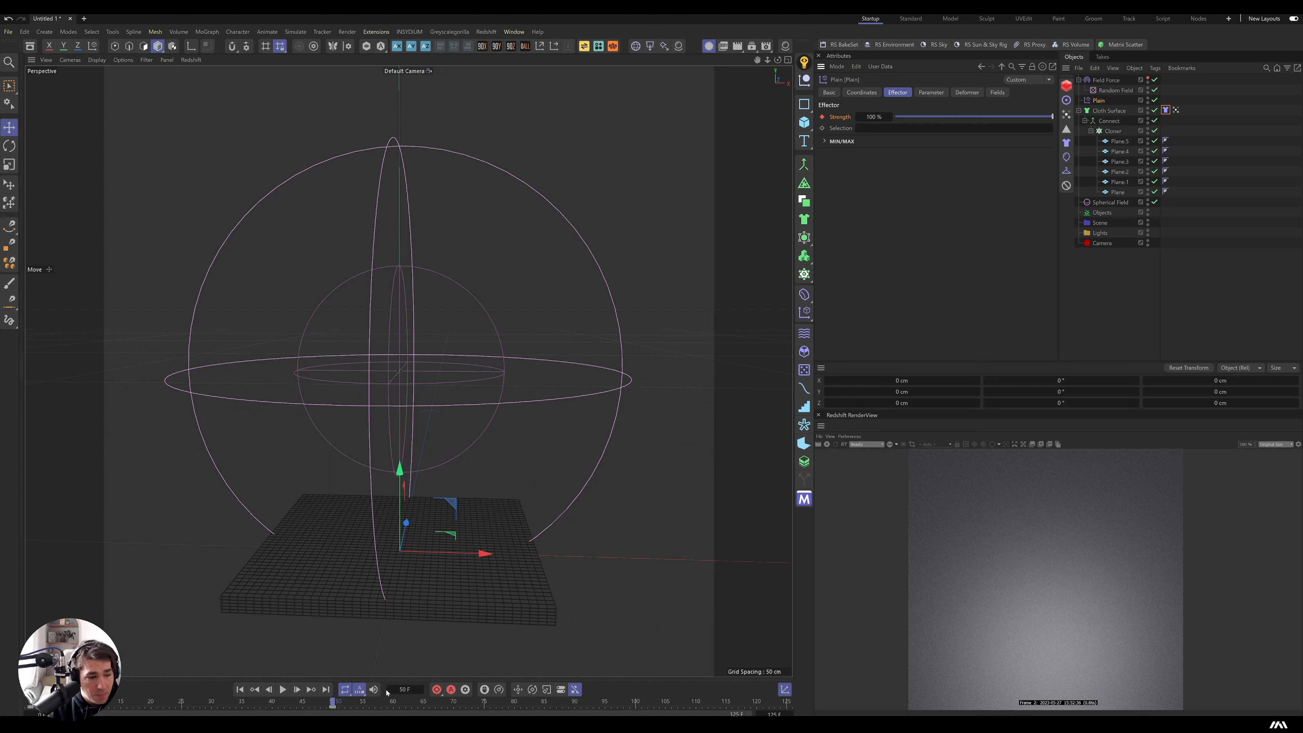
{"action": "left_click_drag", "start_coordinate": [366, 705], "coordinate": [456, 706]}
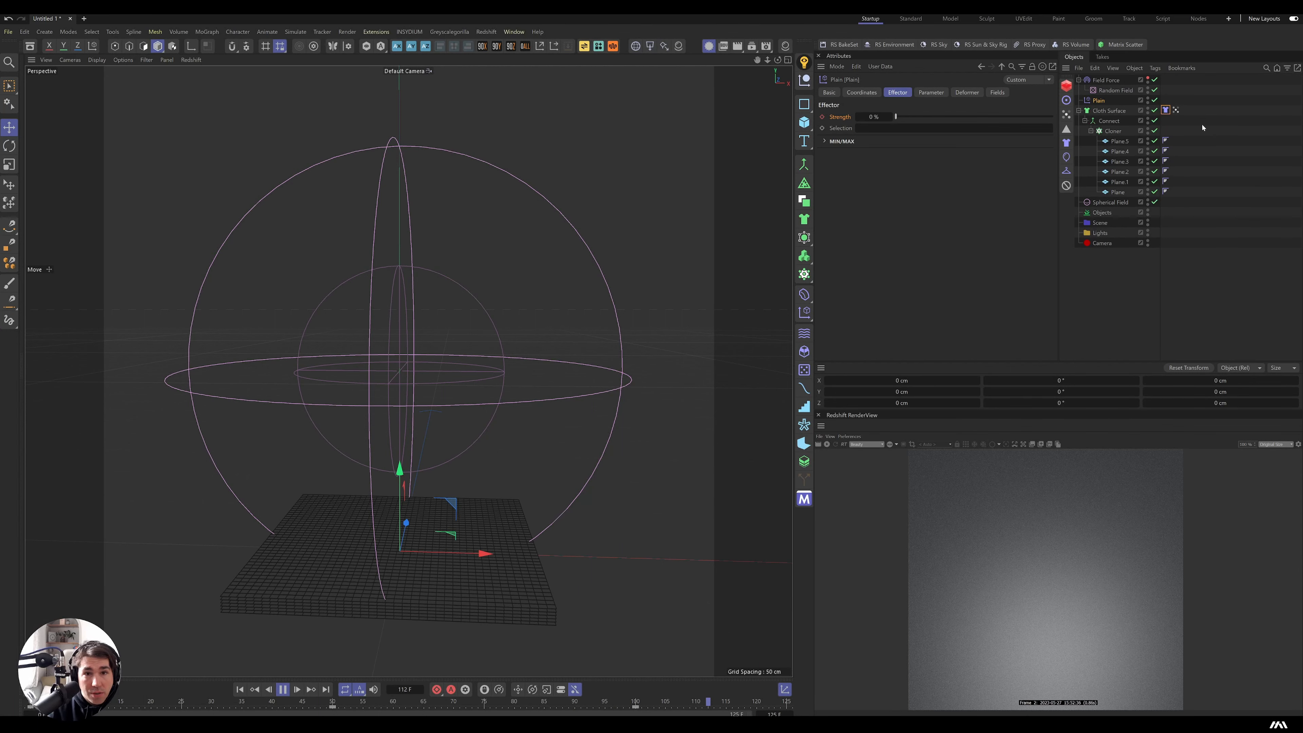
Lower the cloth's pin influence to 43 % during playback and assign the Vertex Map as the pin map.
{"action": "left_click", "coordinate": [1166, 110]}
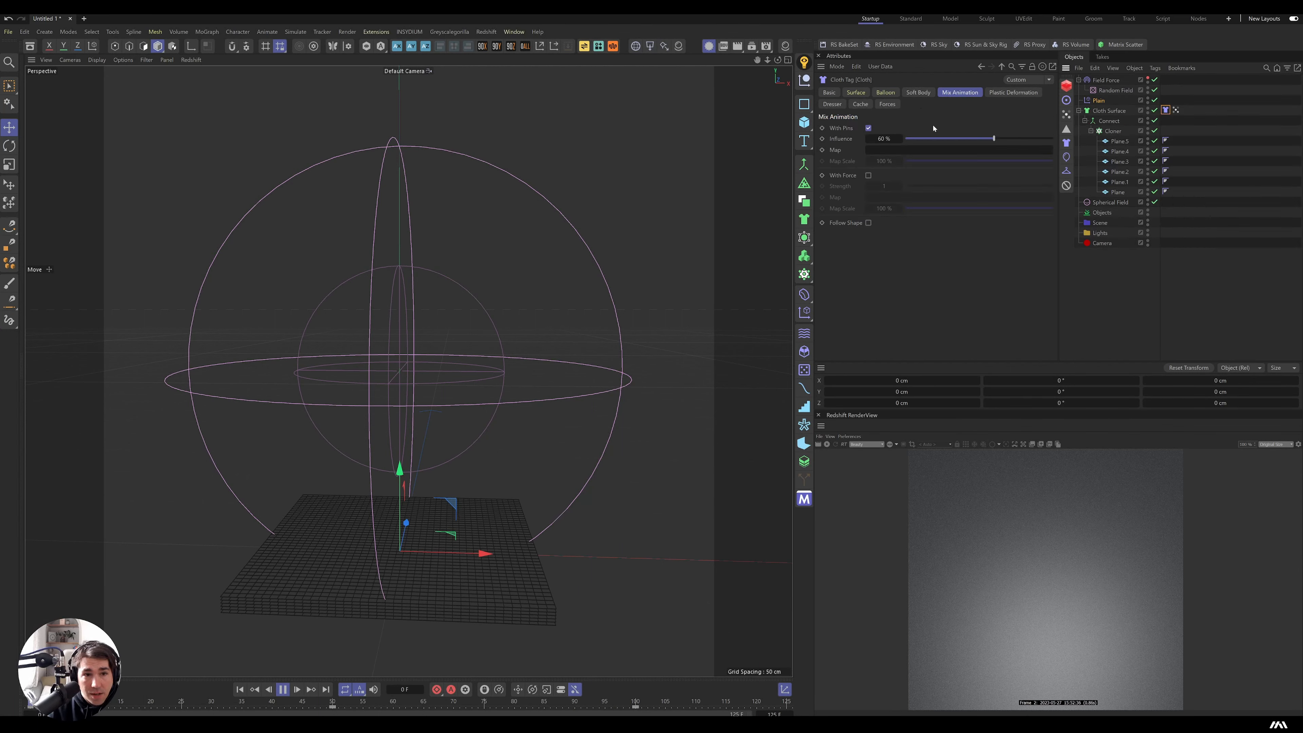
{"action": "left_click_drag", "start_coordinate": [978, 139], "coordinate": [980, 140]}
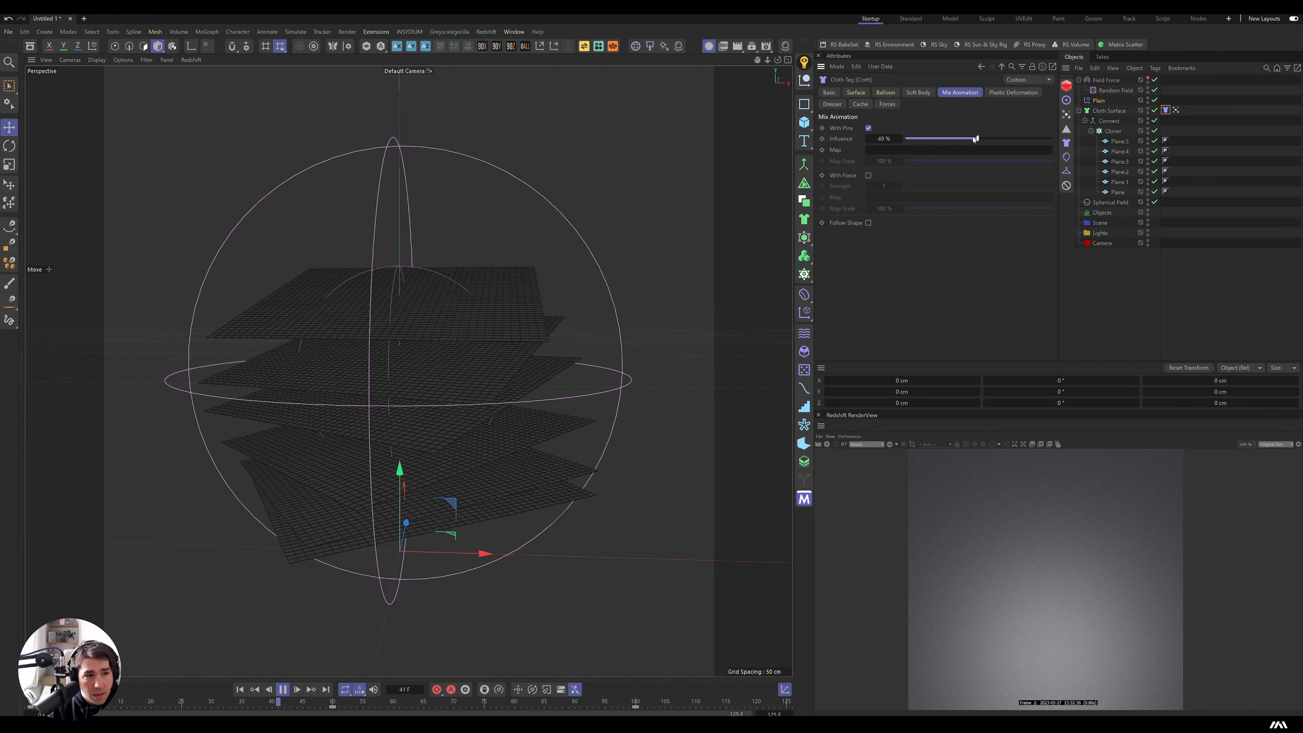
{"action": "left_click_drag", "start_coordinate": [977, 140], "coordinate": [968, 140]}
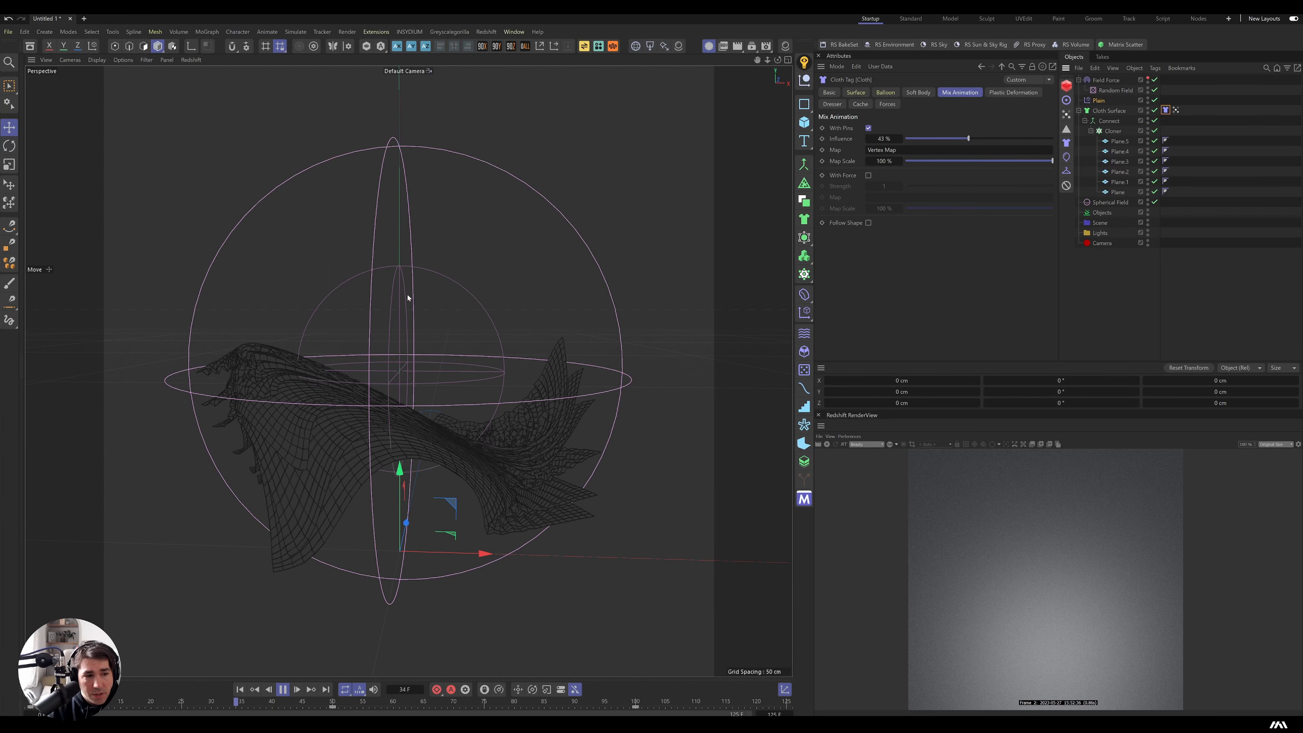
Set the cloth's pin map scale to 46 % and the pin influence to 65 %.
{"action": "left_click", "coordinate": [1176, 110]}
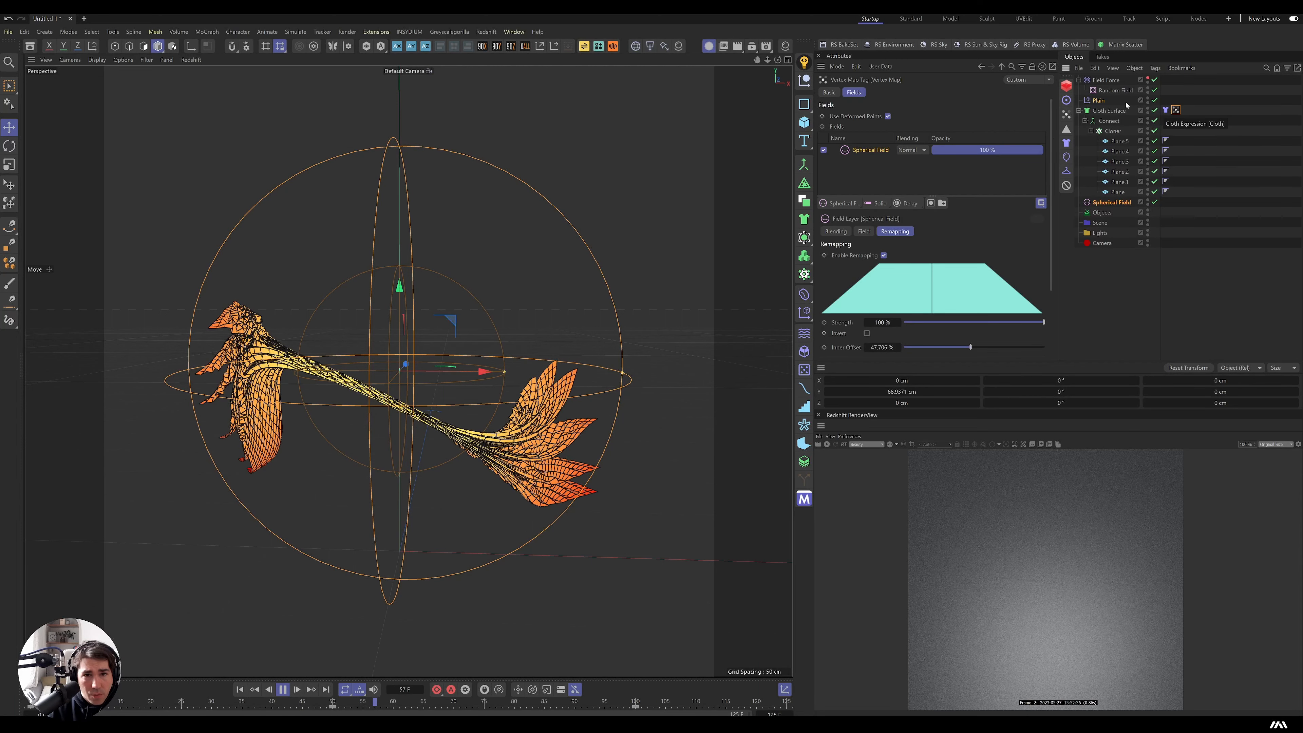
{"action": "left_click", "coordinate": [1166, 110]}
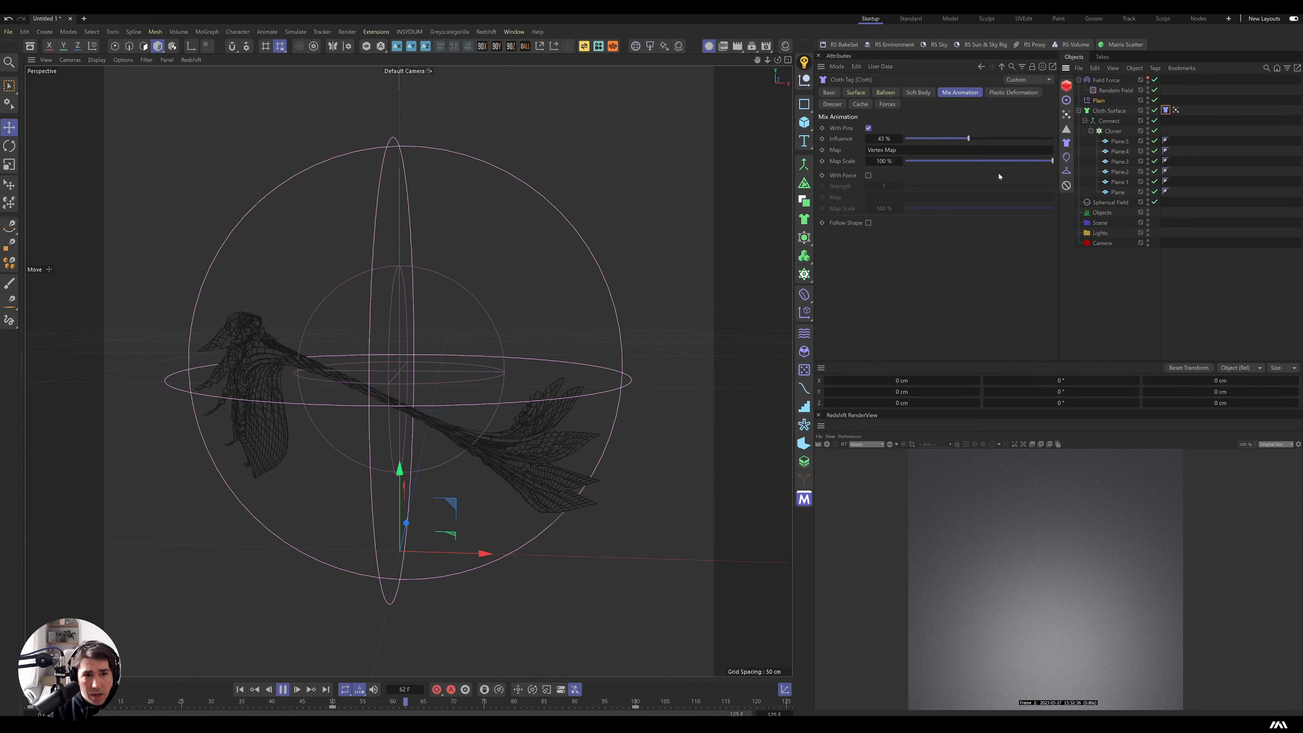
{"action": "left_click", "coordinate": [900, 161]}
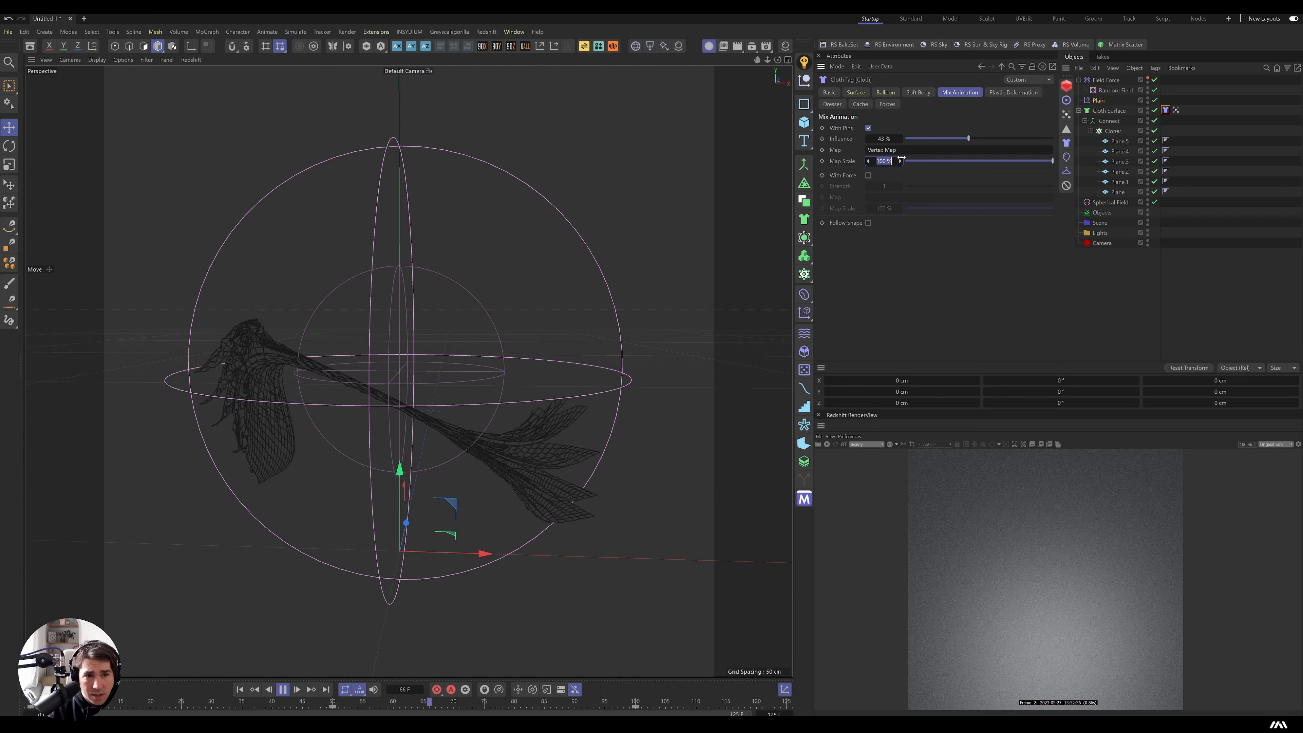
{"action": "type", "text": "46"}
{"action": "key", "text": "Return"}
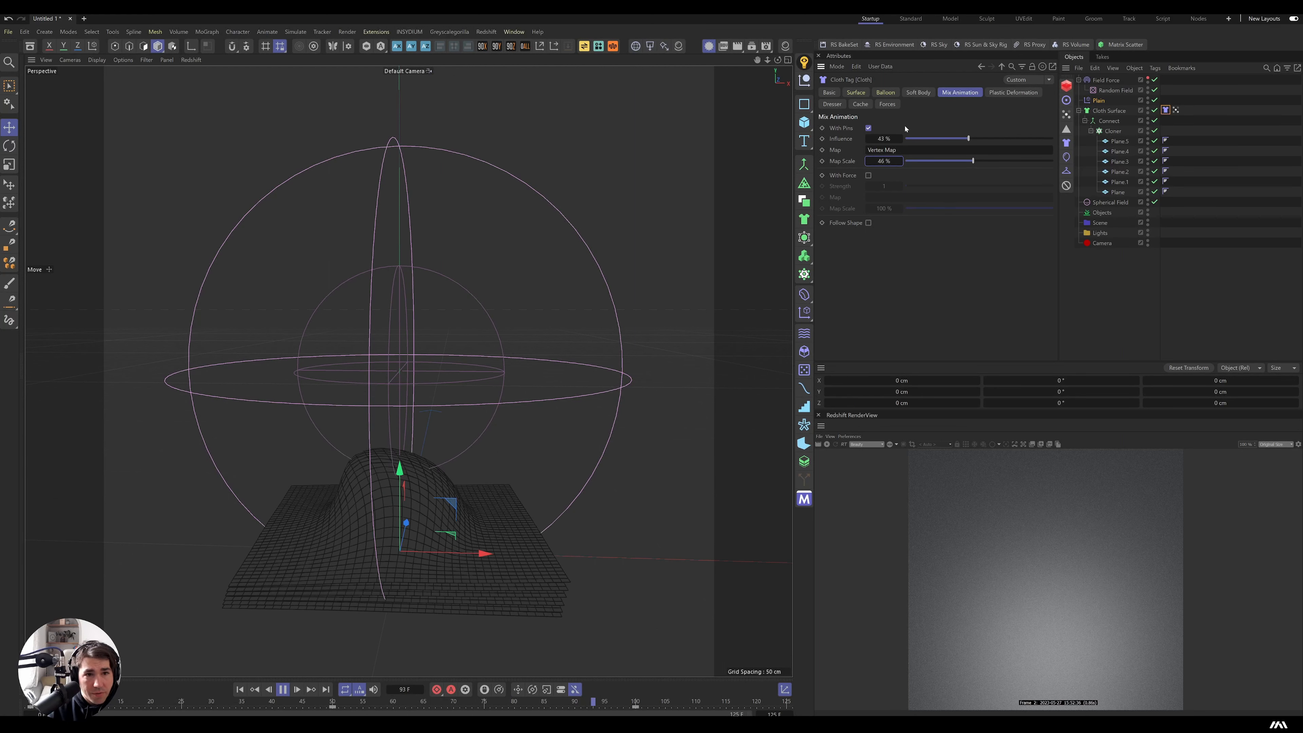
{"action": "left_click", "coordinate": [881, 139]}
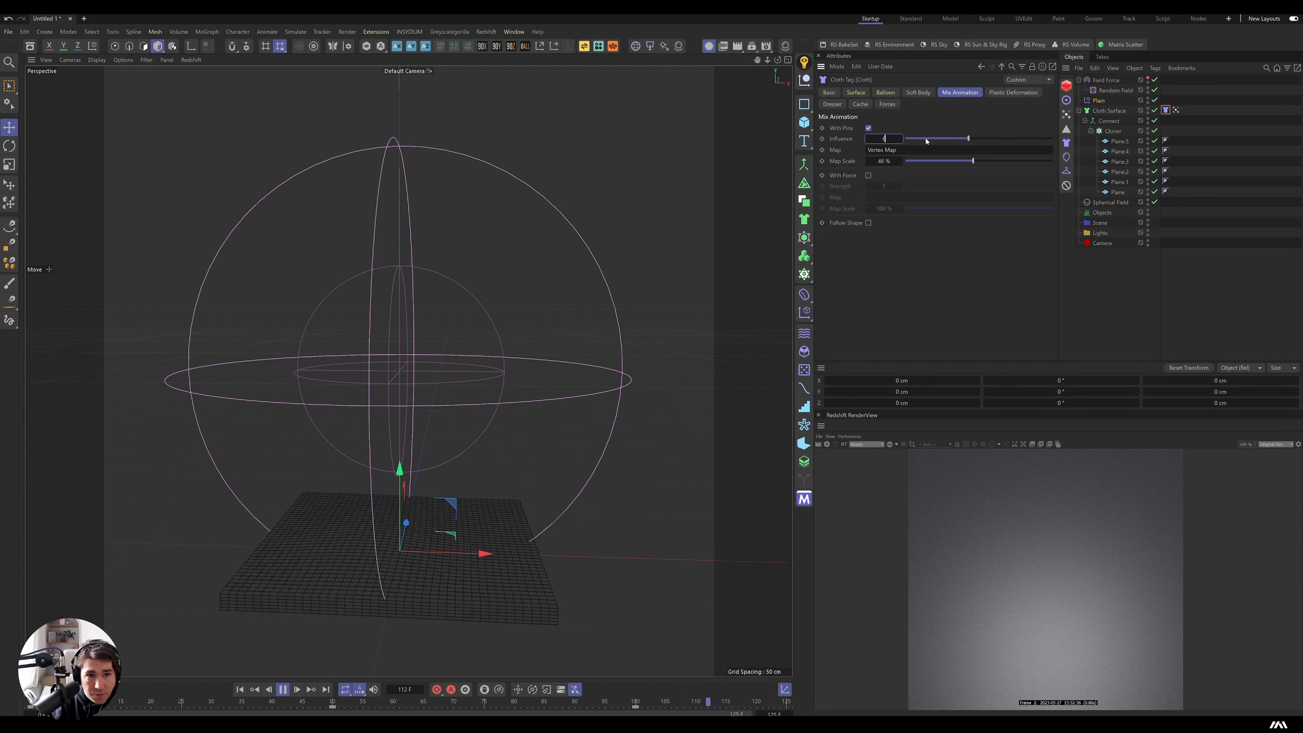
{"action": "type", "text": "654"}
{"action": "key", "text": "BackSpace"}
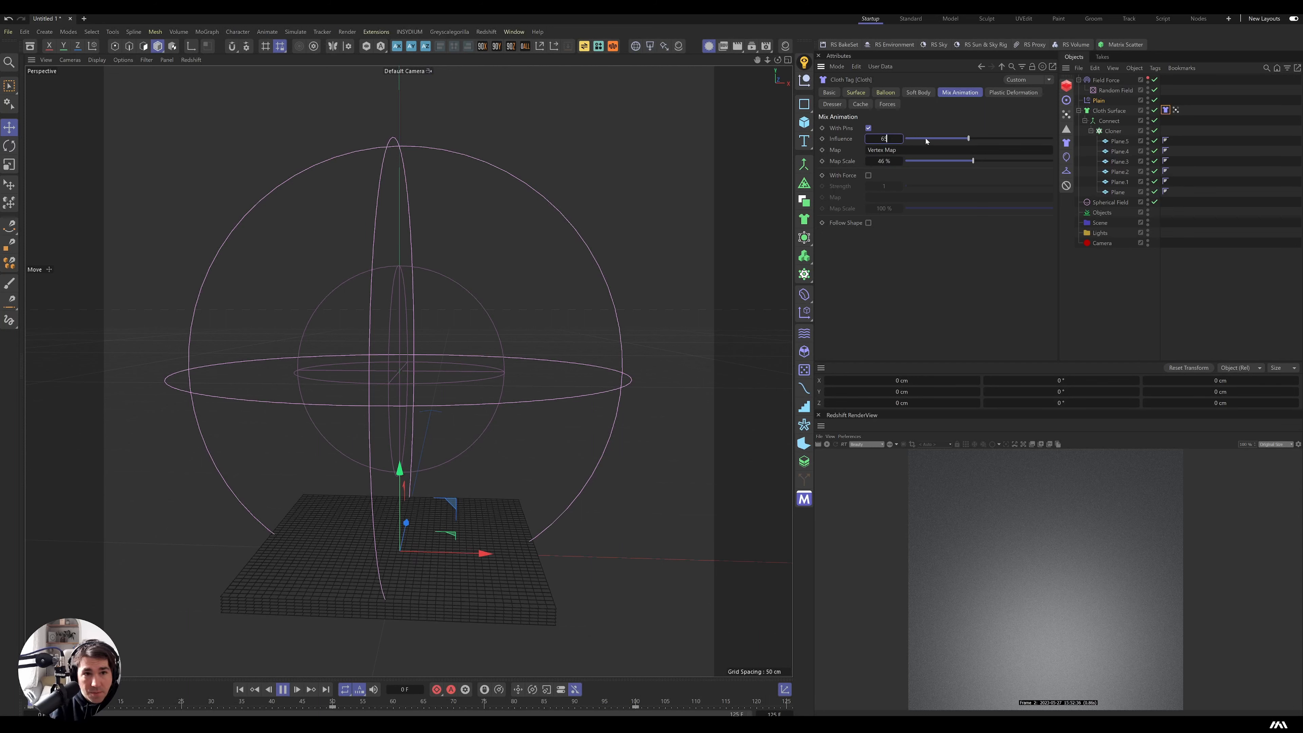
{"action": "key", "text": "Return"}
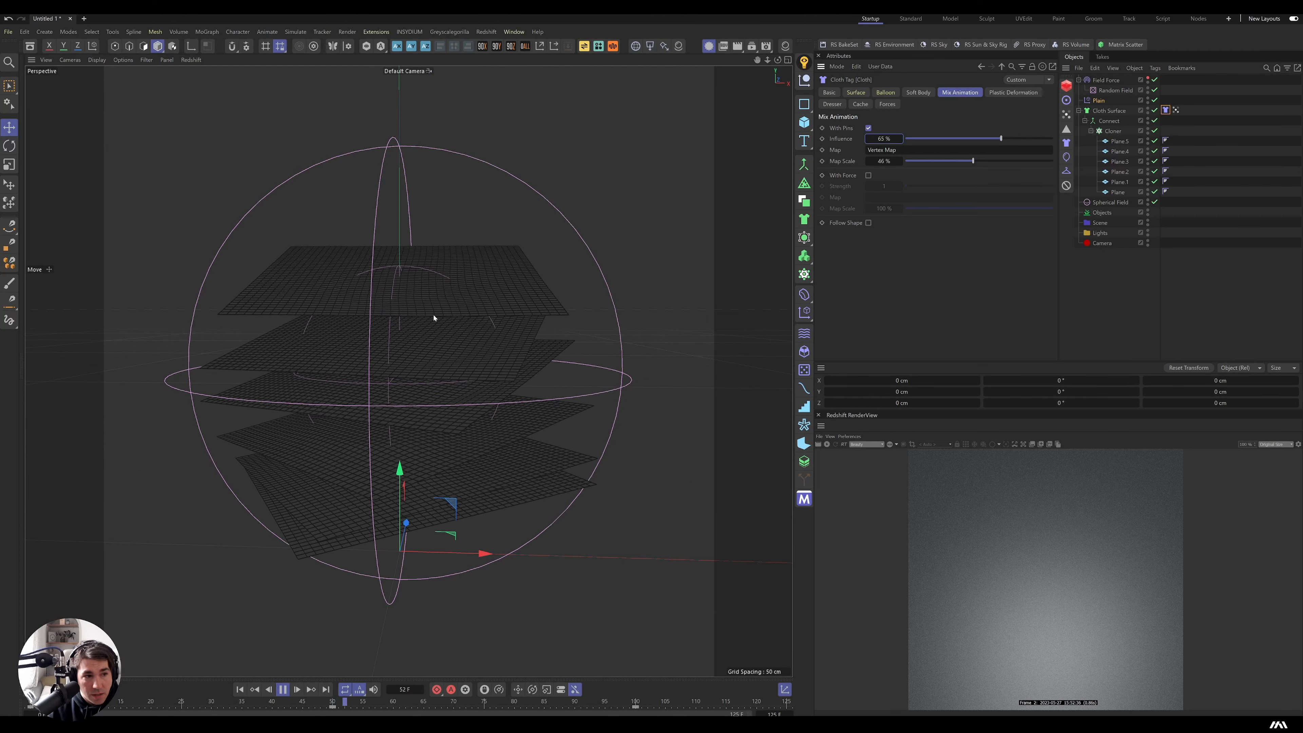
Add an Invert layer above the Spherical Field in the vertex map's fields.
{"action": "left_click", "coordinate": [1175, 109]}
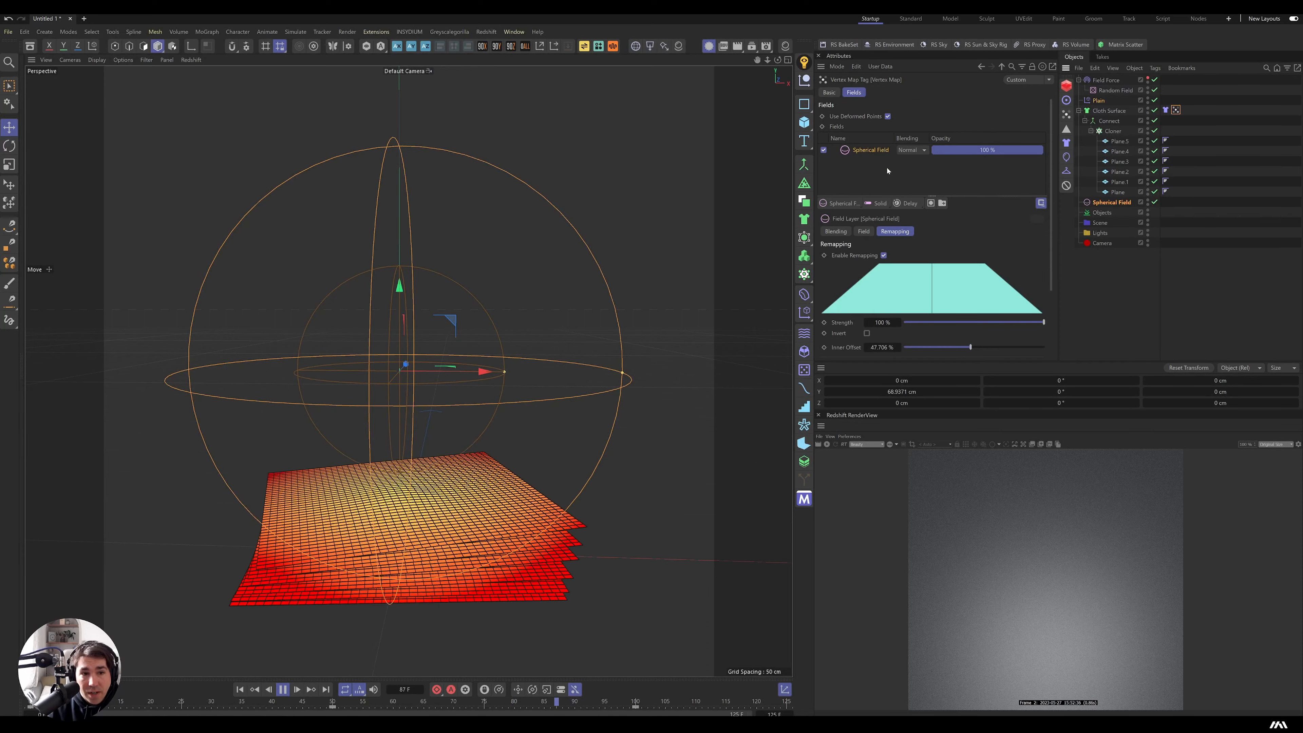
{"action": "left_click", "coordinate": [903, 205]}
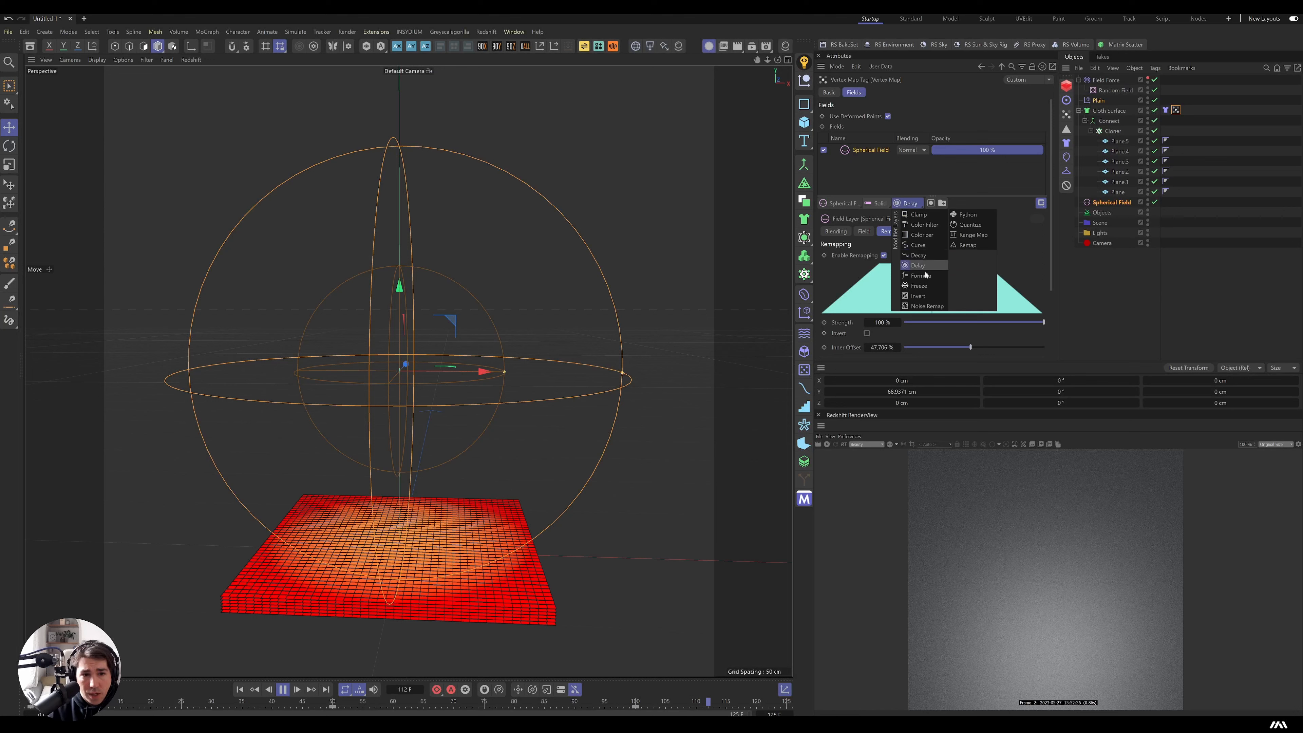
{"action": "left_click", "coordinate": [918, 296]}
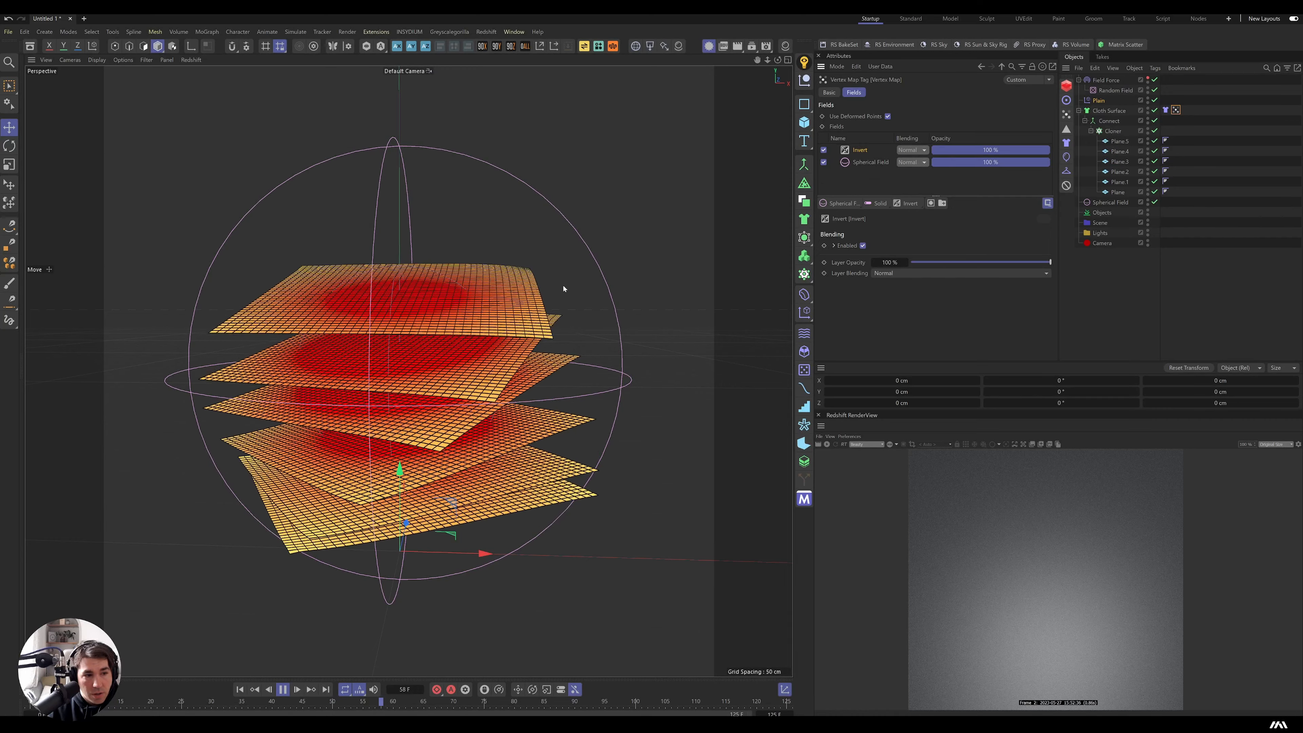
Lower the cloth's pin influence to 52 % and shrink the Spherical Field in the viewport, with an inner offset of about 42 %.
{"action": "left_click", "coordinate": [1165, 110]}
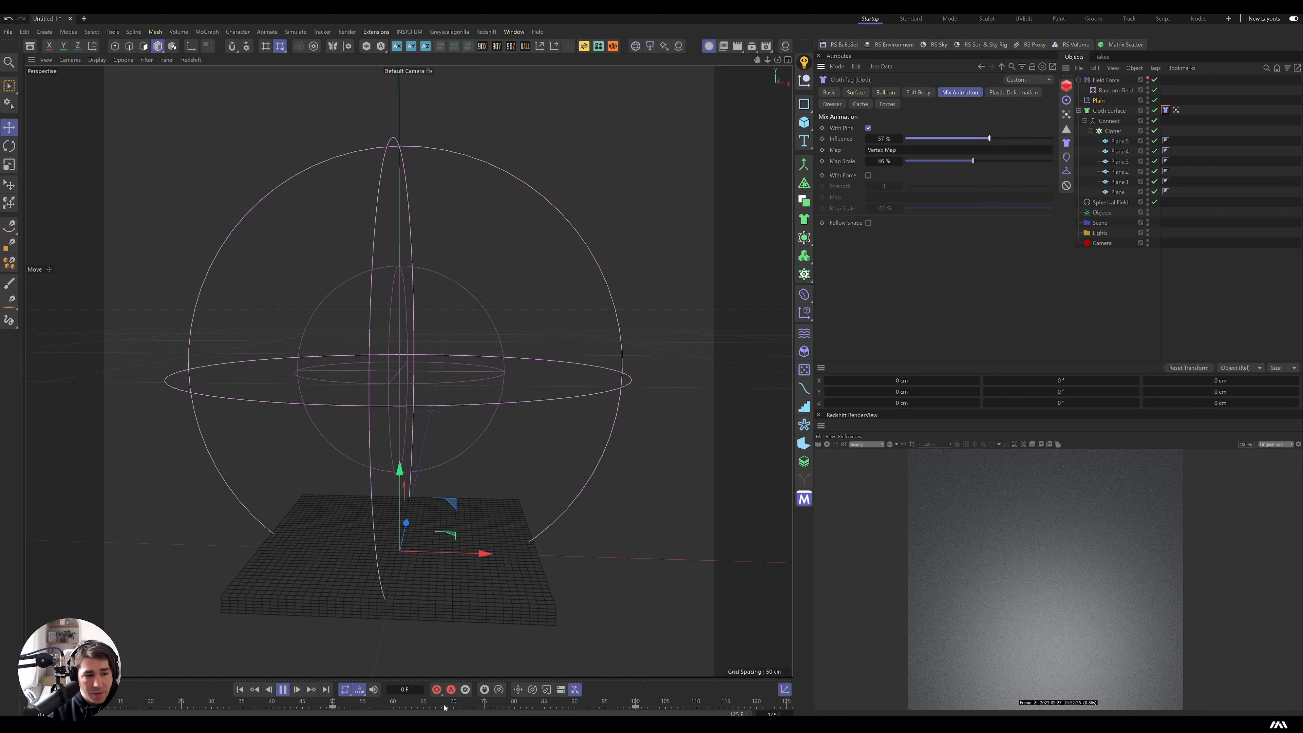
{"action": "left_click_drag", "start_coordinate": [899, 137], "coordinate": [894, 134]}
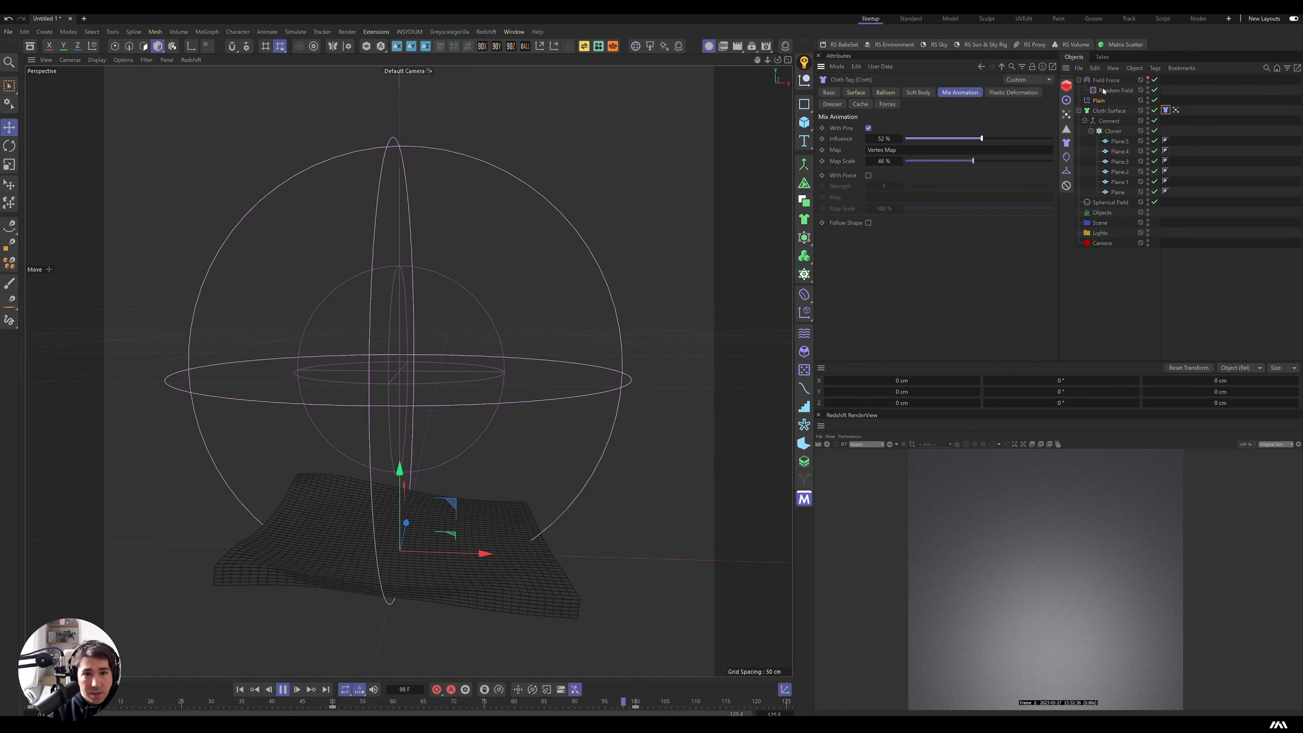
{"action": "left_click", "coordinate": [1116, 204]}
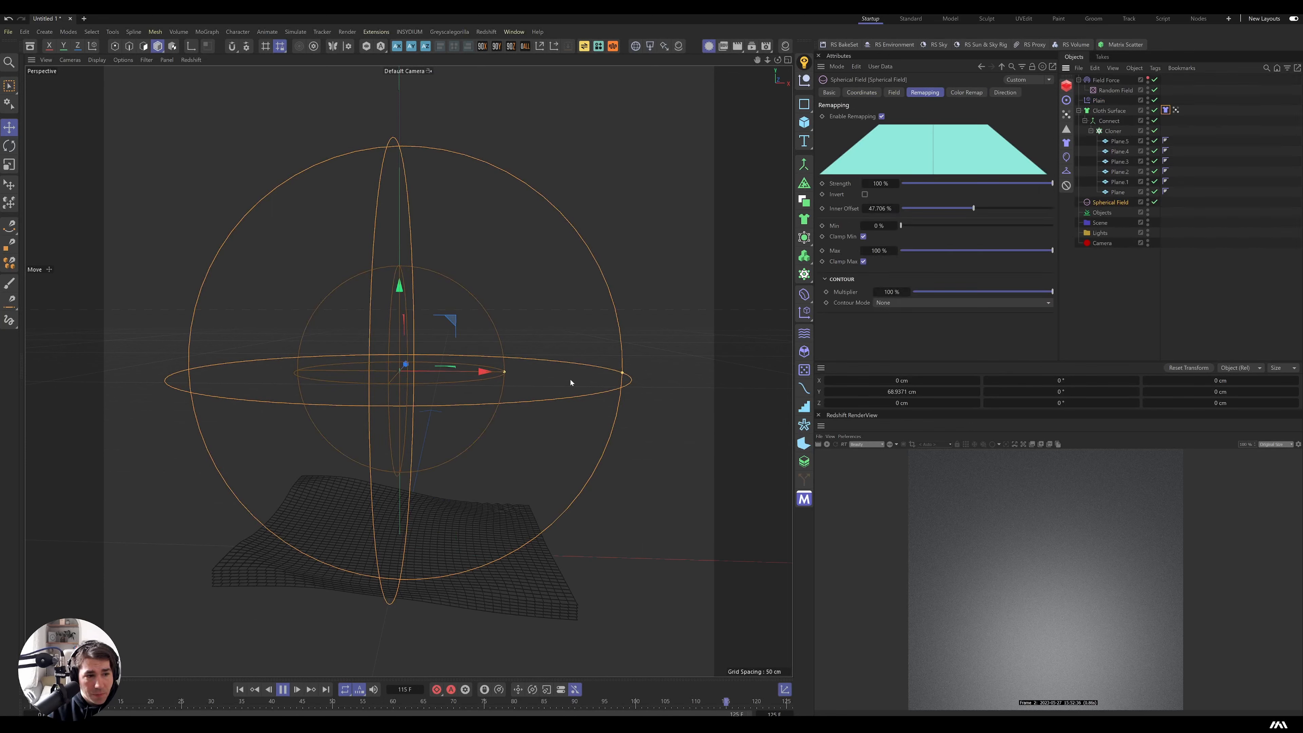
{"action": "left_click_drag", "start_coordinate": [500, 376], "coordinate": [489, 377]}
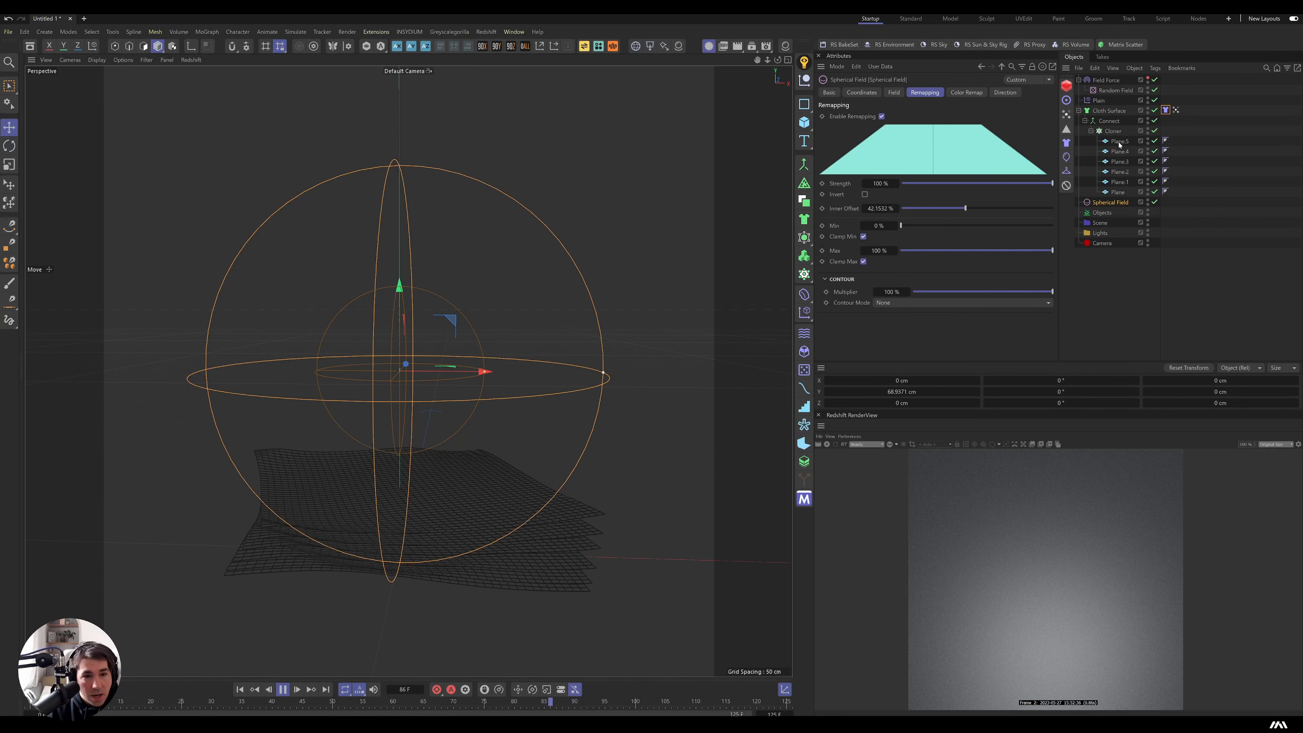
Set the Random Field's noise animation speed to 67 %.
{"action": "left_click", "coordinate": [1116, 90]}
{"action": "left_click", "coordinate": [894, 92]}
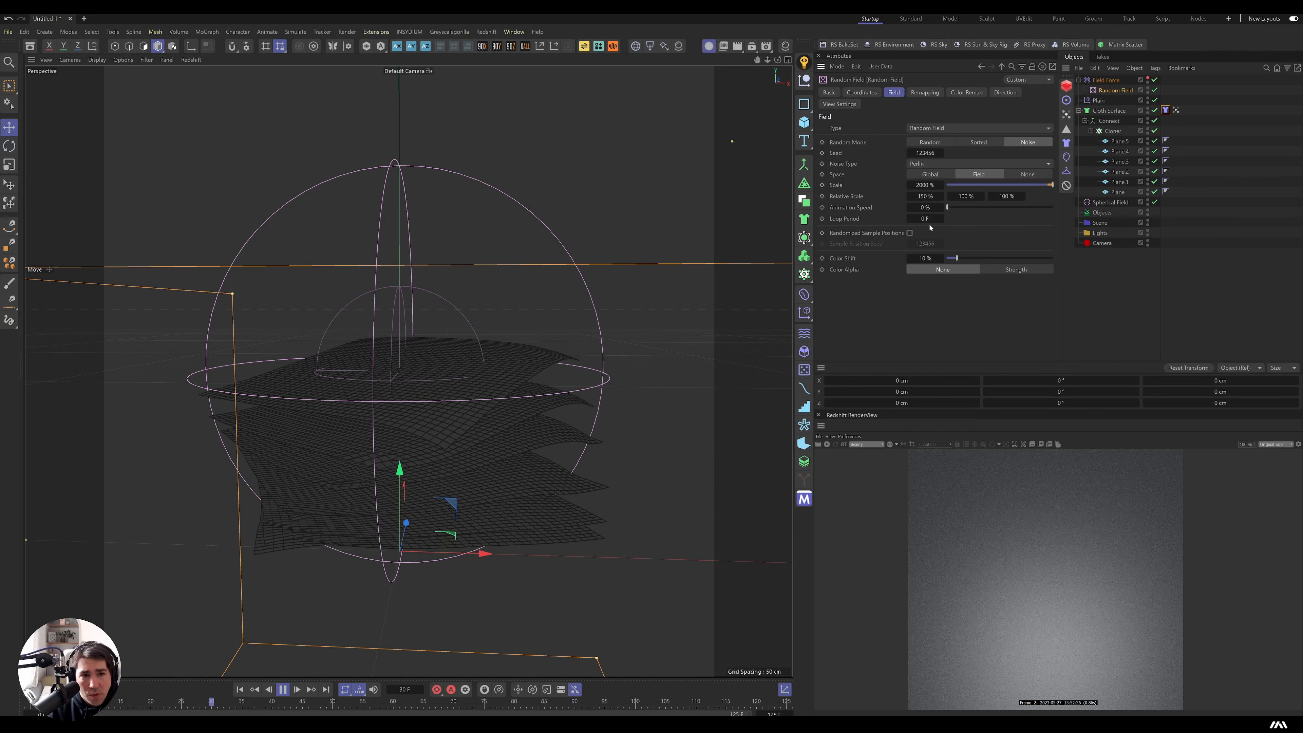
{"action": "double_click", "coordinate": [925, 207]}
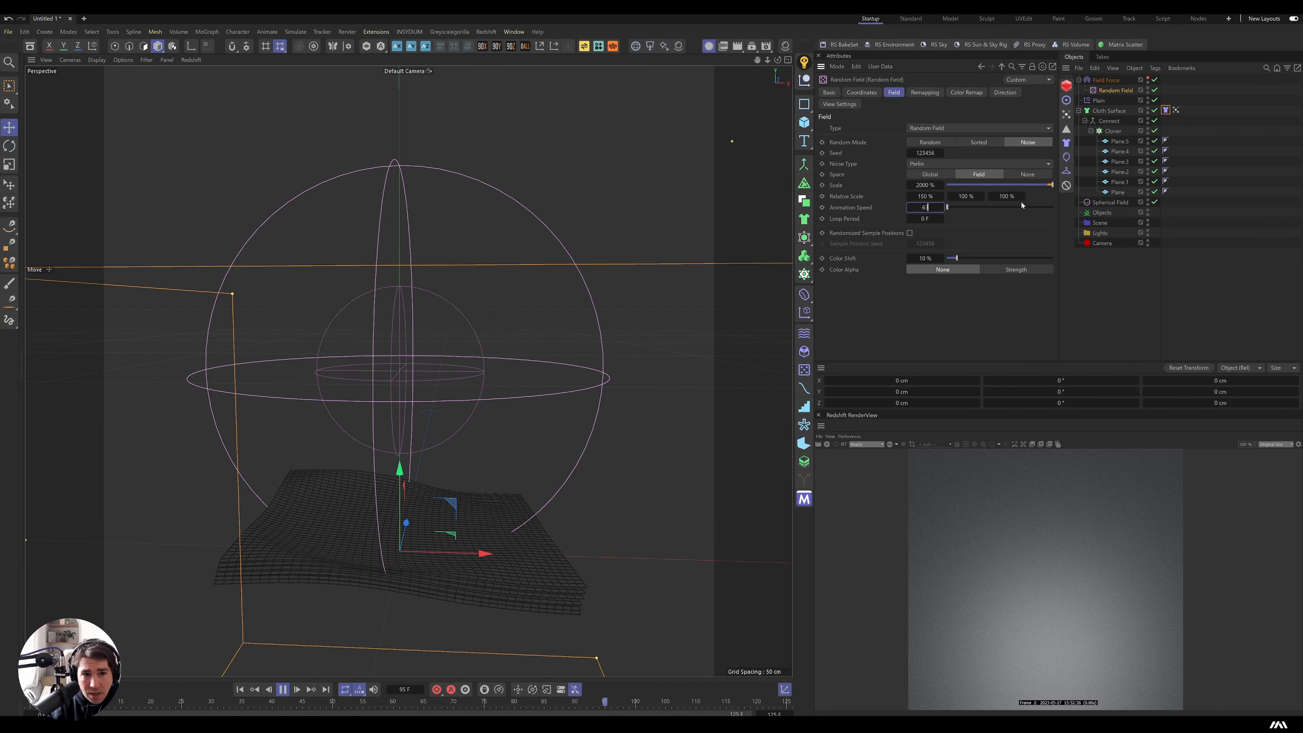
{"action": "key", "text": "Return"}
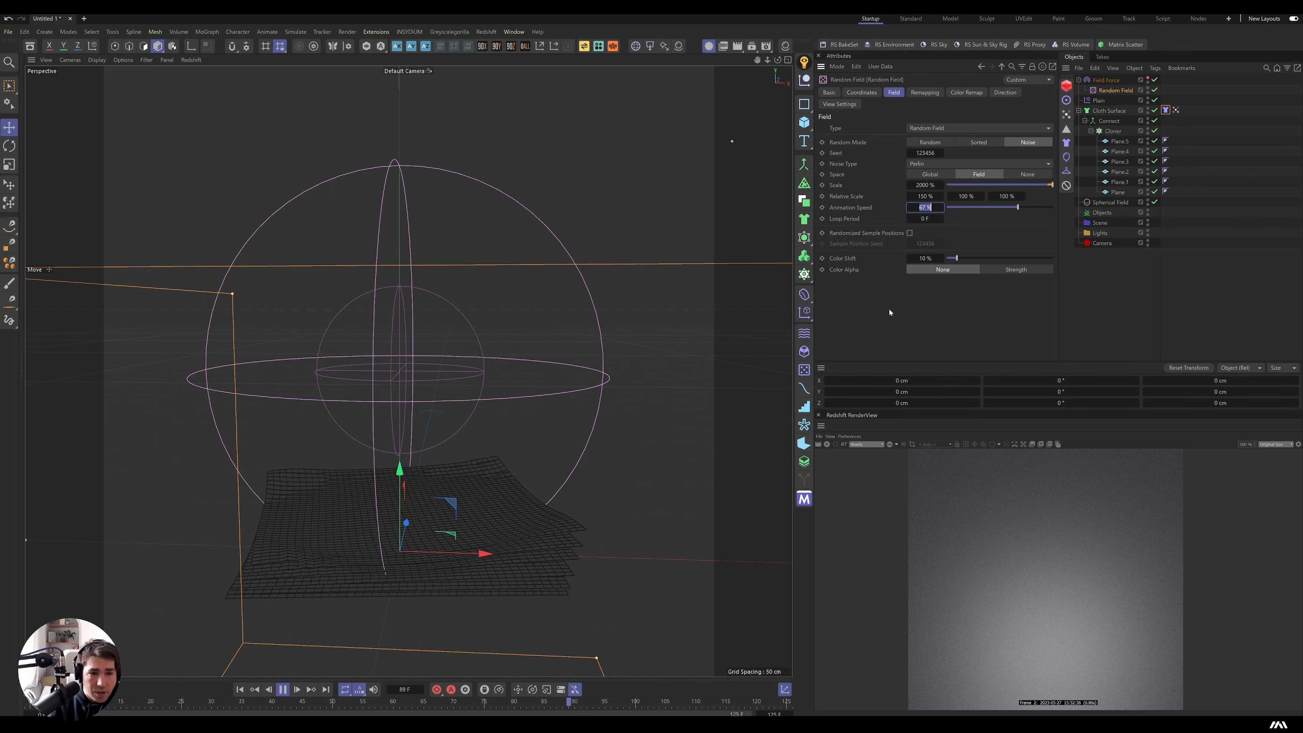
Add a Backdrop geometry primitive around the cloth stack and view the whole scene from an angle.
{"action": "key", "text": "shift+c"}
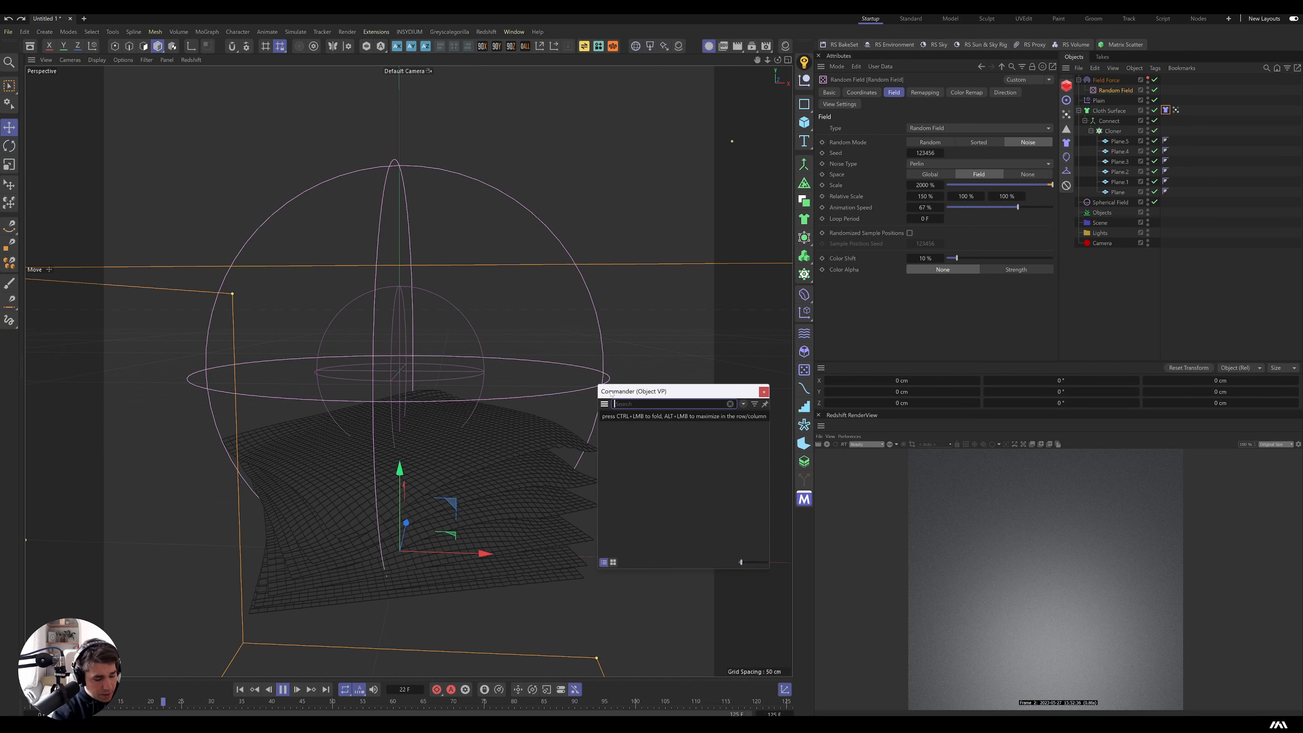
{"action": "type", "text": "backdrop"}
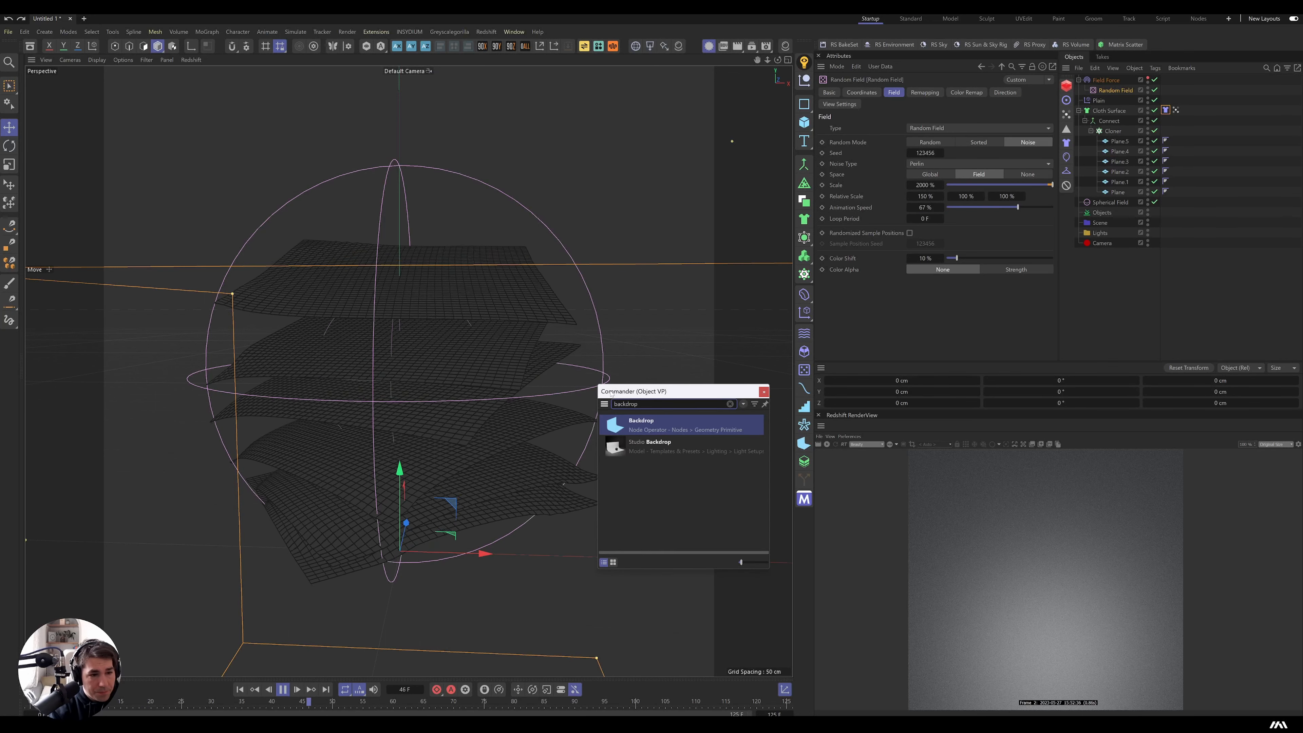
{"action": "key", "text": "Return"}
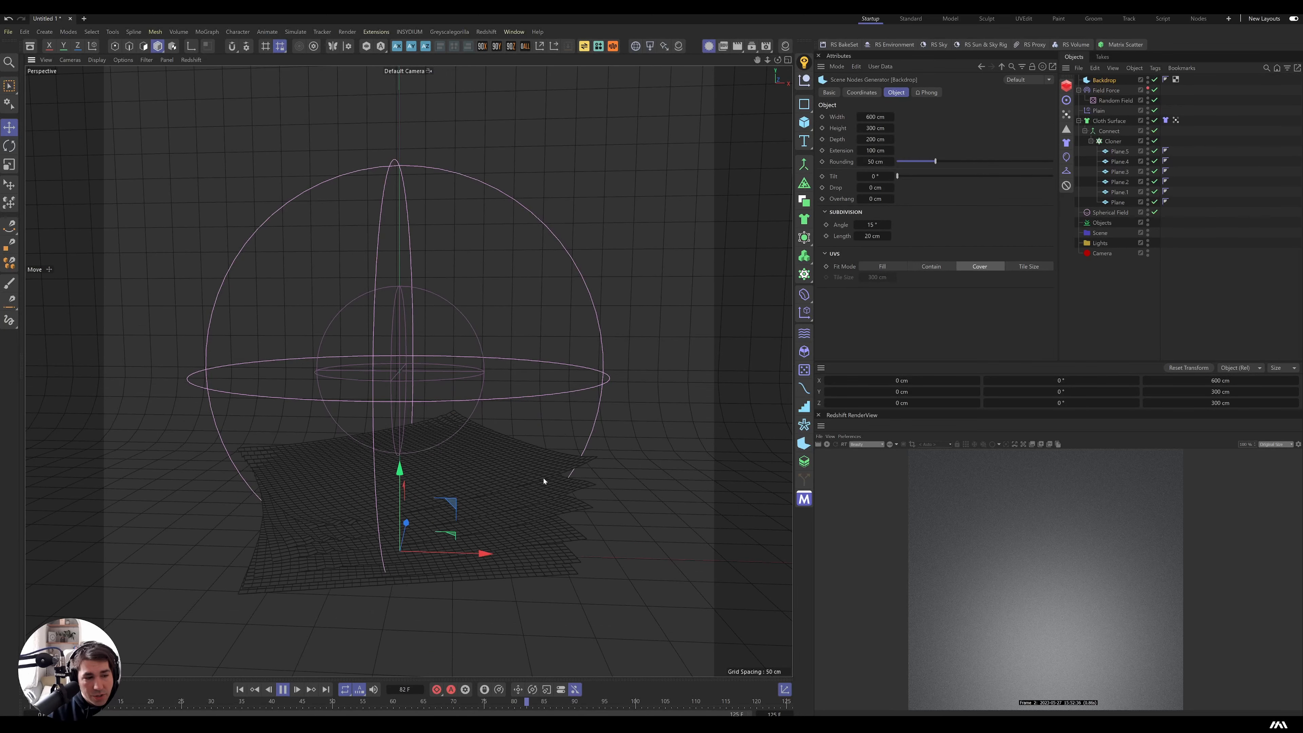
{"action": "scroll", "coordinate": [495, 395], "scroll_direction": "down", "scroll_amount": 10}
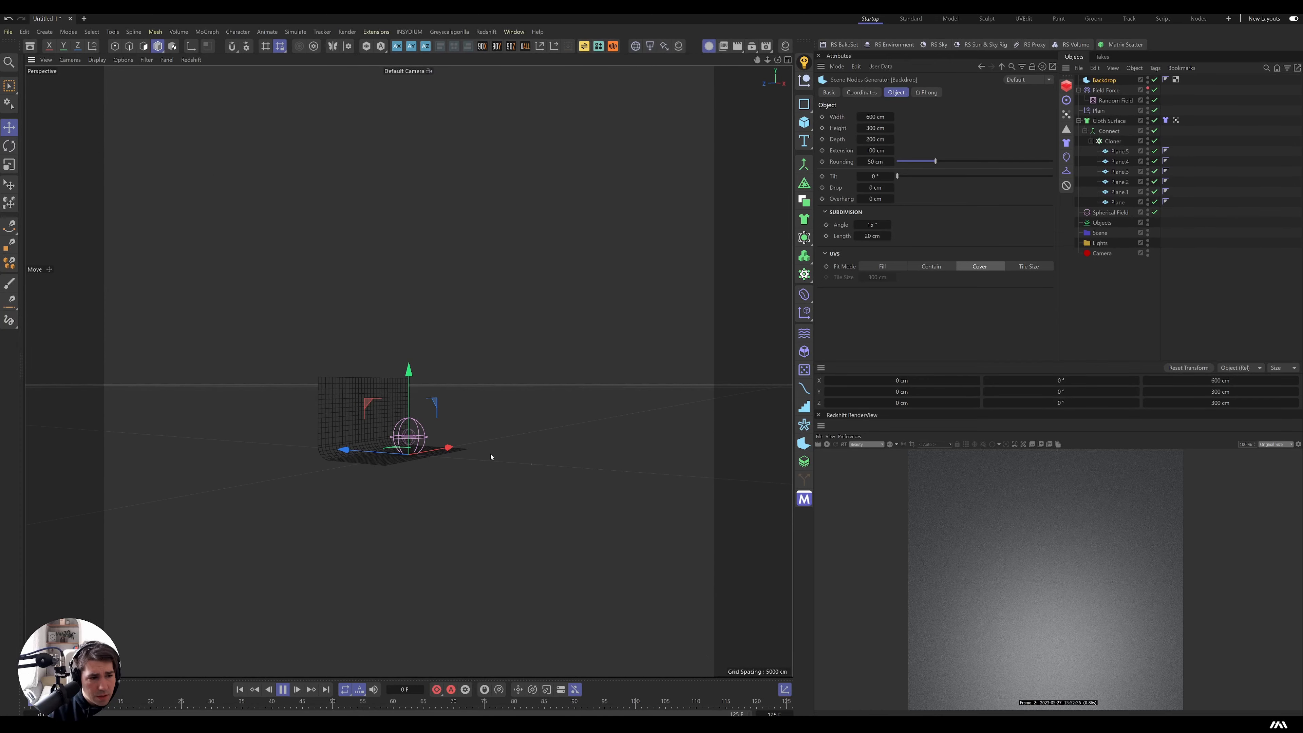
{"action": "scroll", "coordinate": [391, 452], "scroll_direction": "up", "scroll_amount": 10}
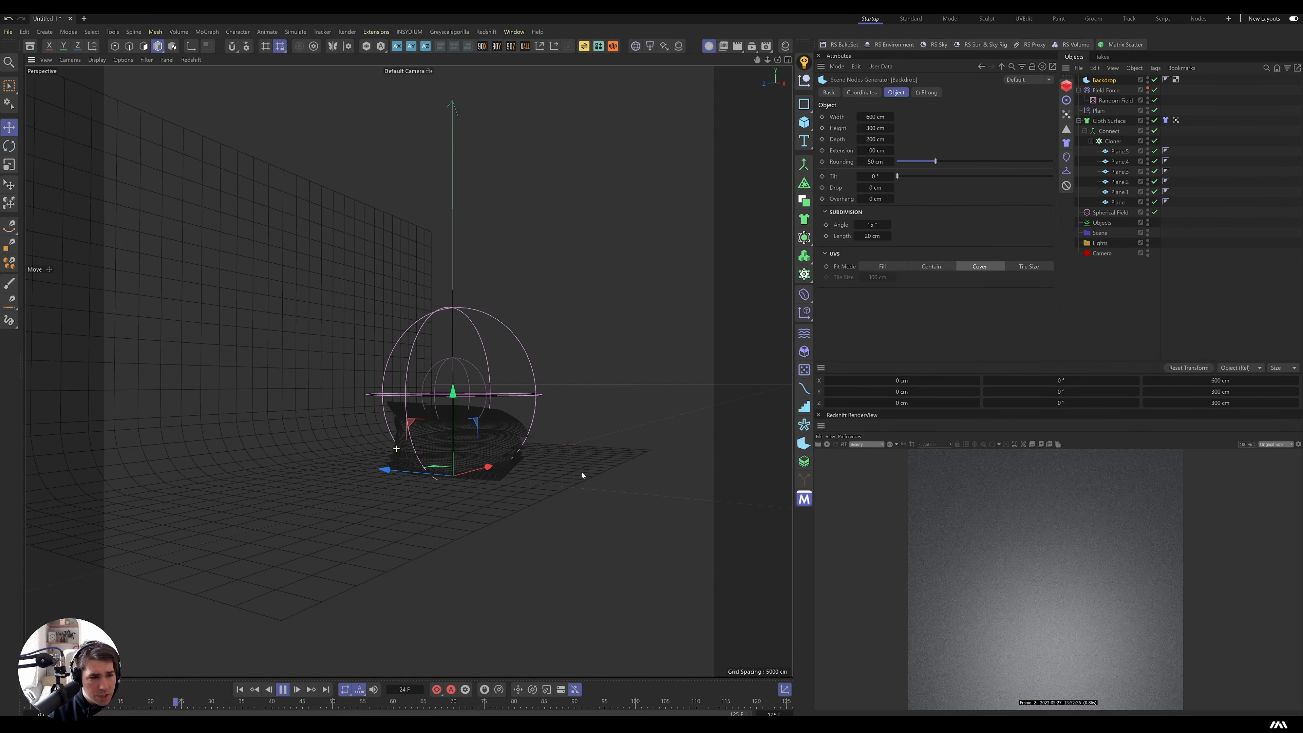
{"action": "left_click_drag", "start_coordinate": [425, 467], "coordinate": [482, 456], "text": "alt"}
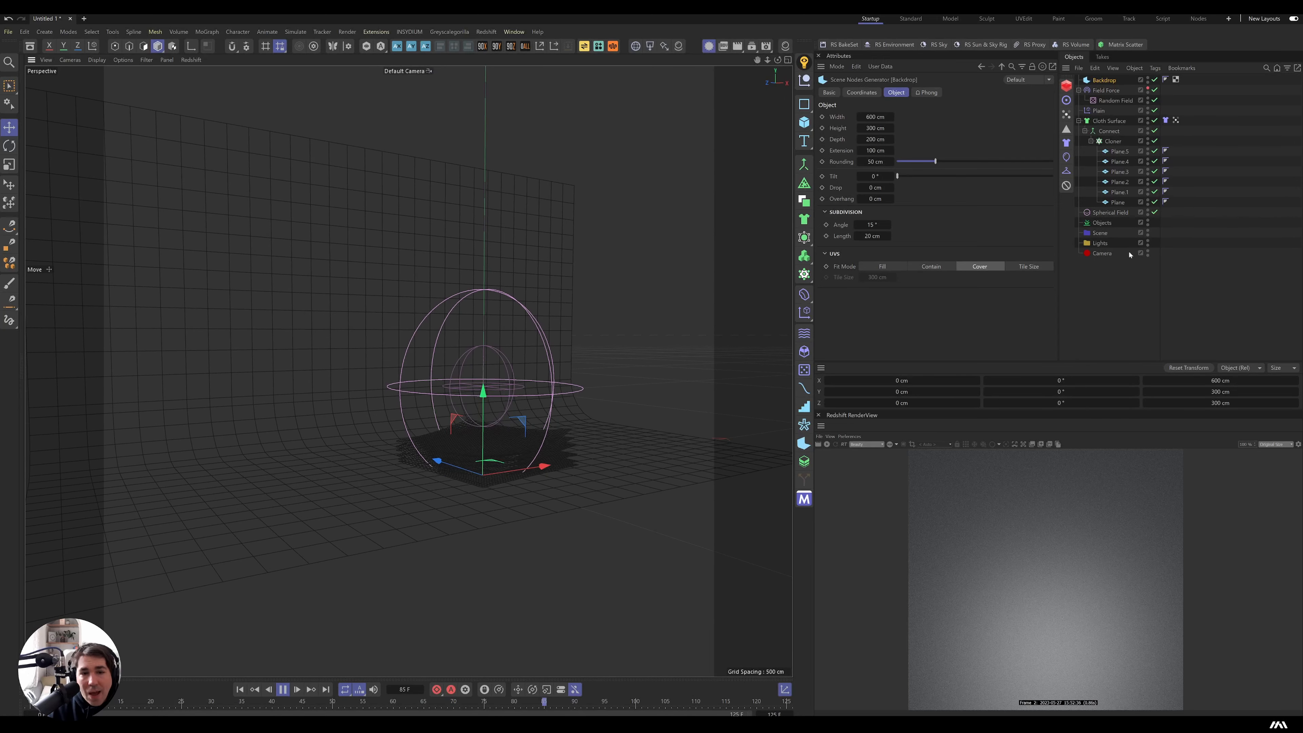
Add a Redshift camera, look through it, reset its transform and position it at Y 50 cm and Z -315 cm.
{"action": "left_click", "coordinate": [487, 32]}
{"action": "mouse_move", "coordinate": [534, 75]}
{"action": "left_click", "coordinate": [586, 79]}
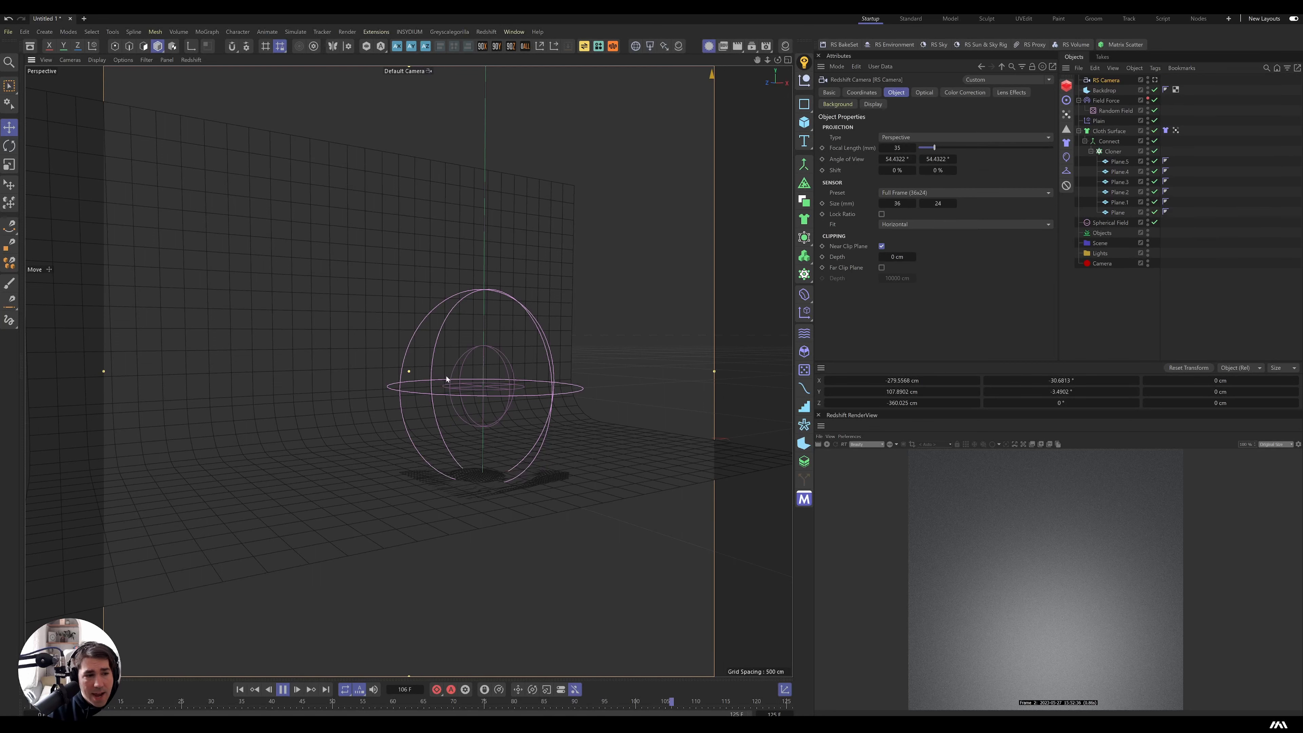
{"action": "left_click_drag", "start_coordinate": [446, 379], "coordinate": [377, 380], "text": "alt"}
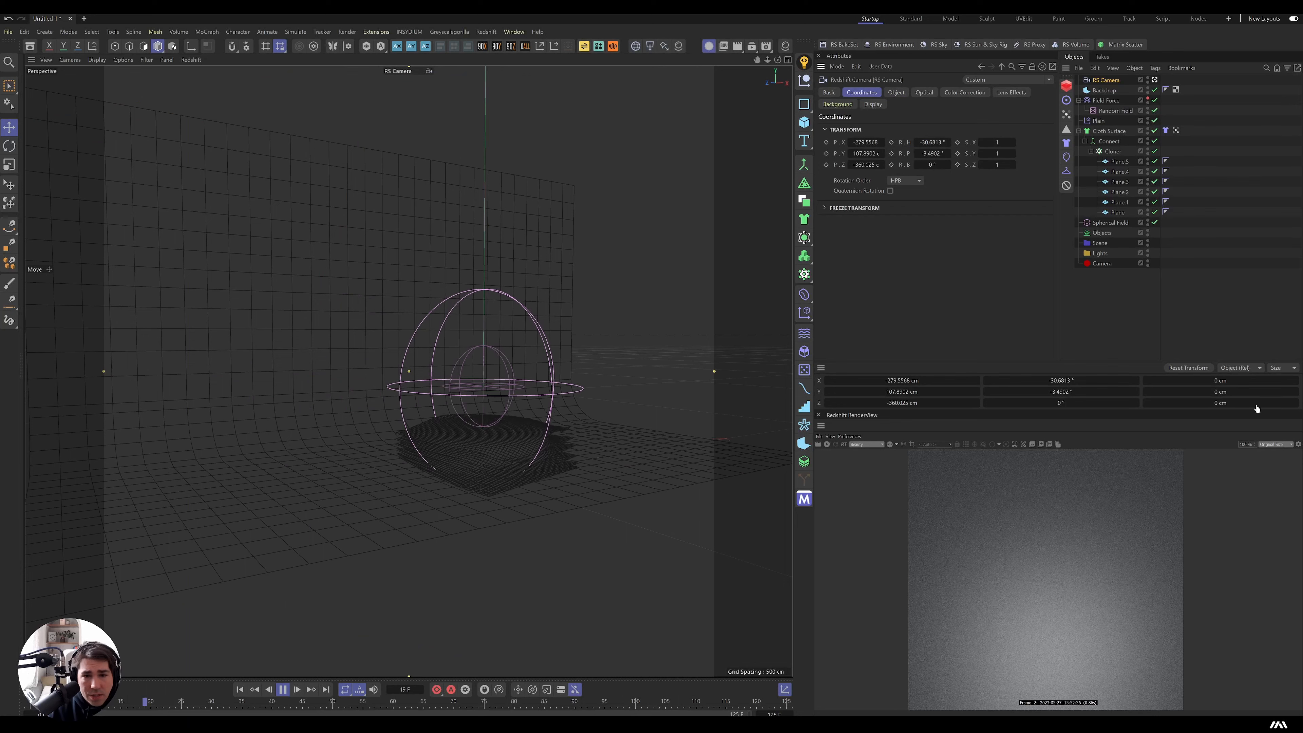
{"action": "left_click", "coordinate": [1188, 367]}
{"action": "left_click_drag", "start_coordinate": [867, 153], "coordinate": [834, 164]}
Set the RS Camera's focal length to 85 mm and raise the camera to about Y 93.6 cm.
{"action": "left_click", "coordinate": [896, 92]}
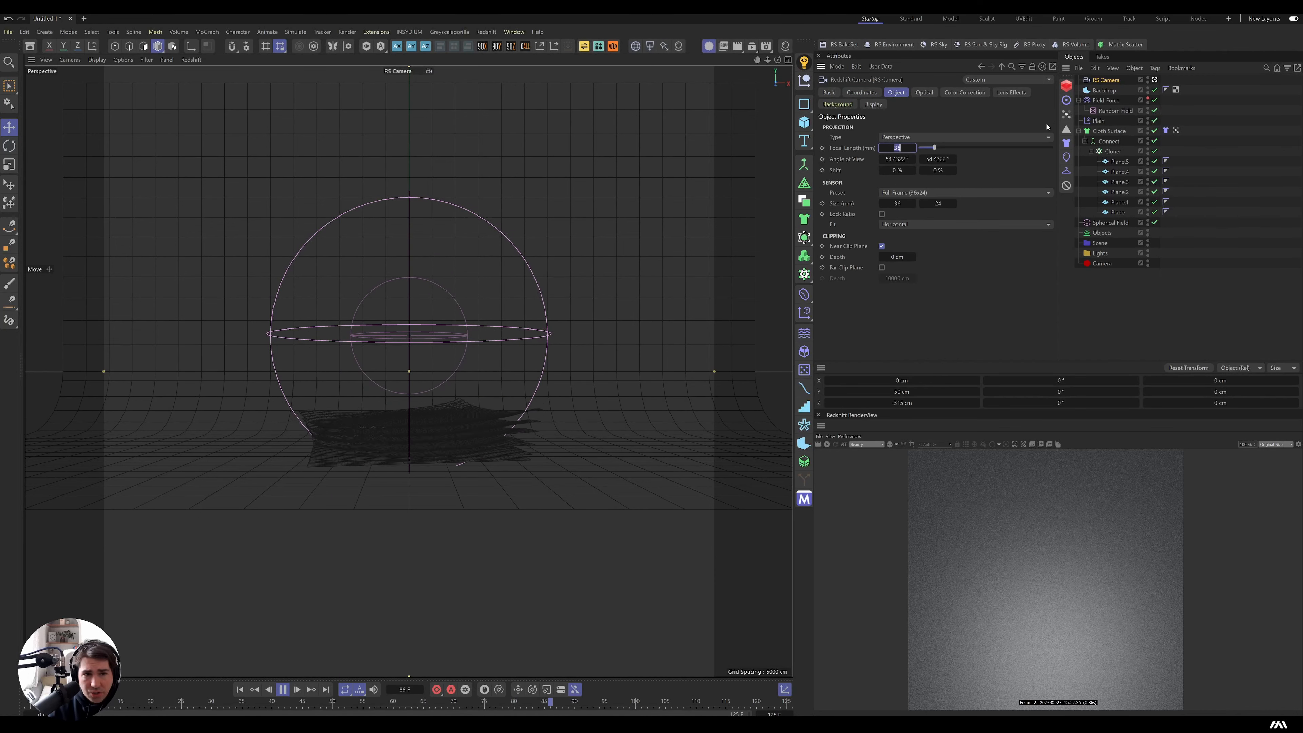
{"action": "type", "text": "85"}
{"action": "key", "text": "Return"}
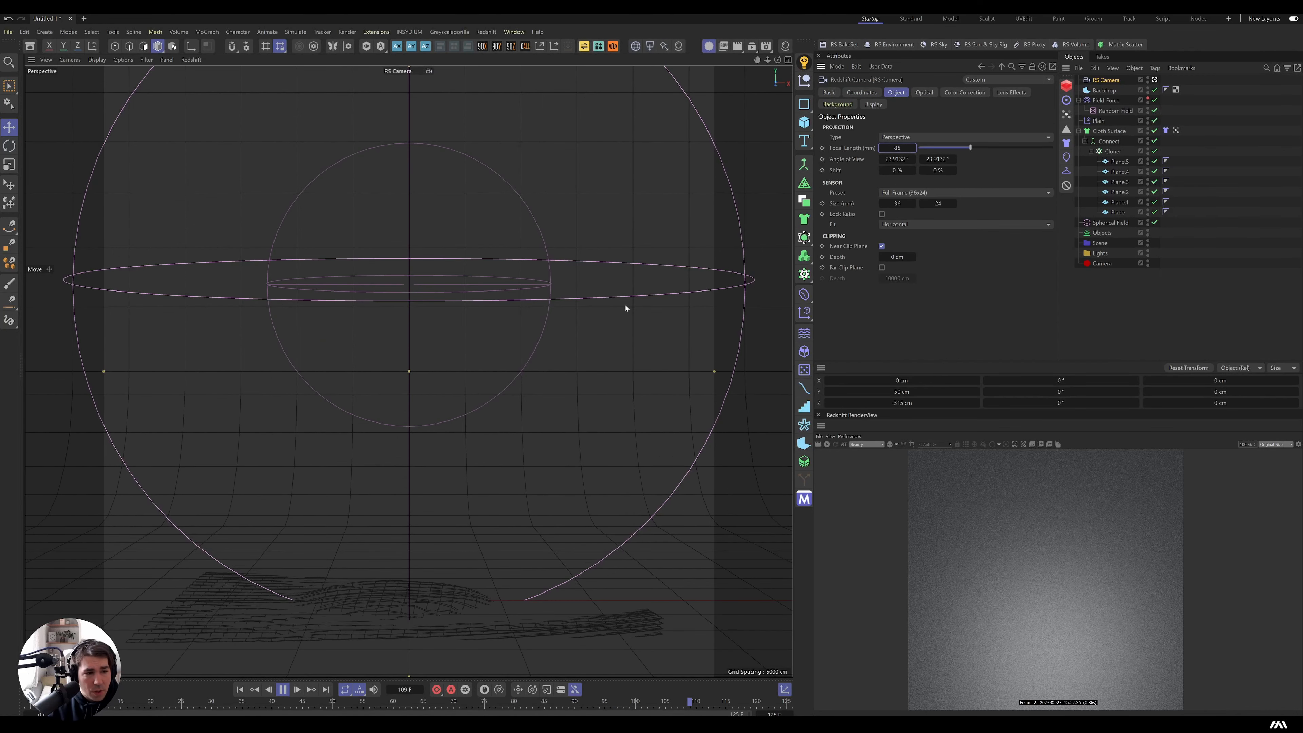
{"action": "left_click_drag", "start_coordinate": [494, 355], "coordinate": [489, 432]}
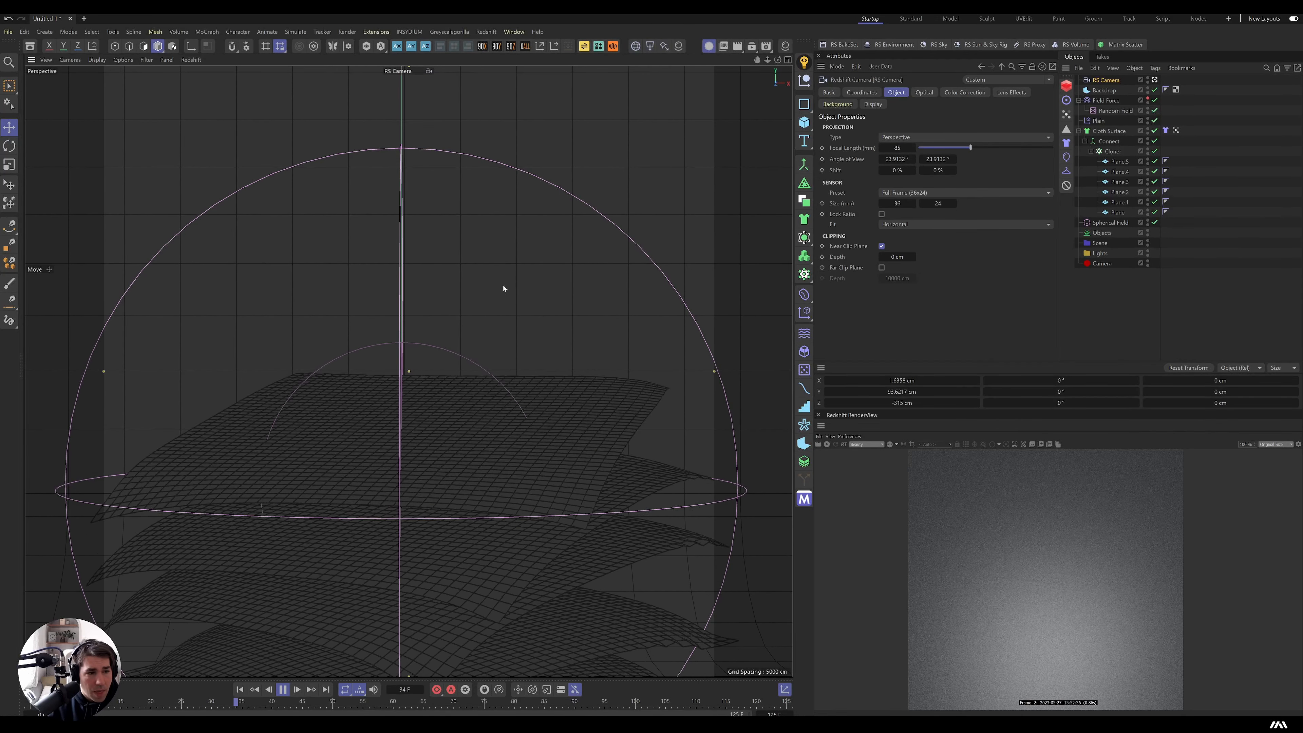
Lower the Backdrop to a Y position of -28 cm.
{"action": "left_click", "coordinate": [570, 253]}
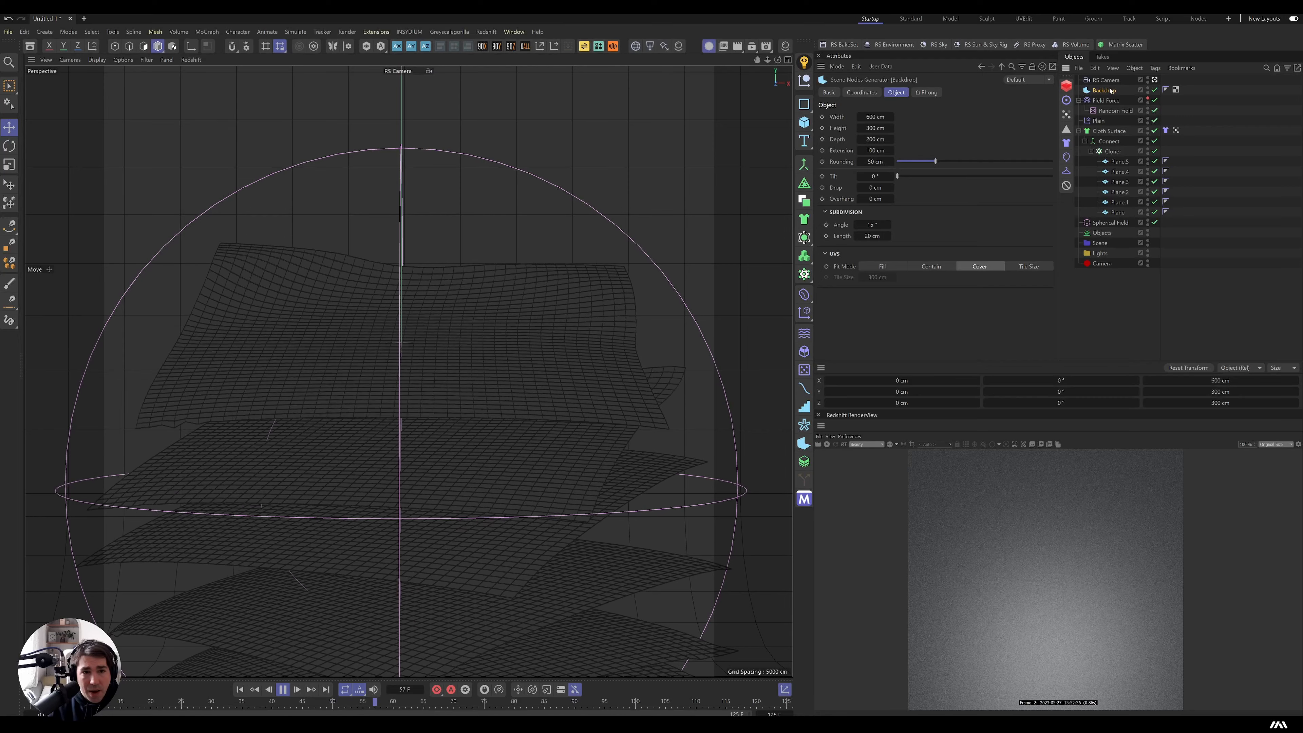
{"action": "left_click", "coordinate": [862, 92]}
{"action": "left_click_drag", "start_coordinate": [866, 142], "coordinate": [851, 141]}
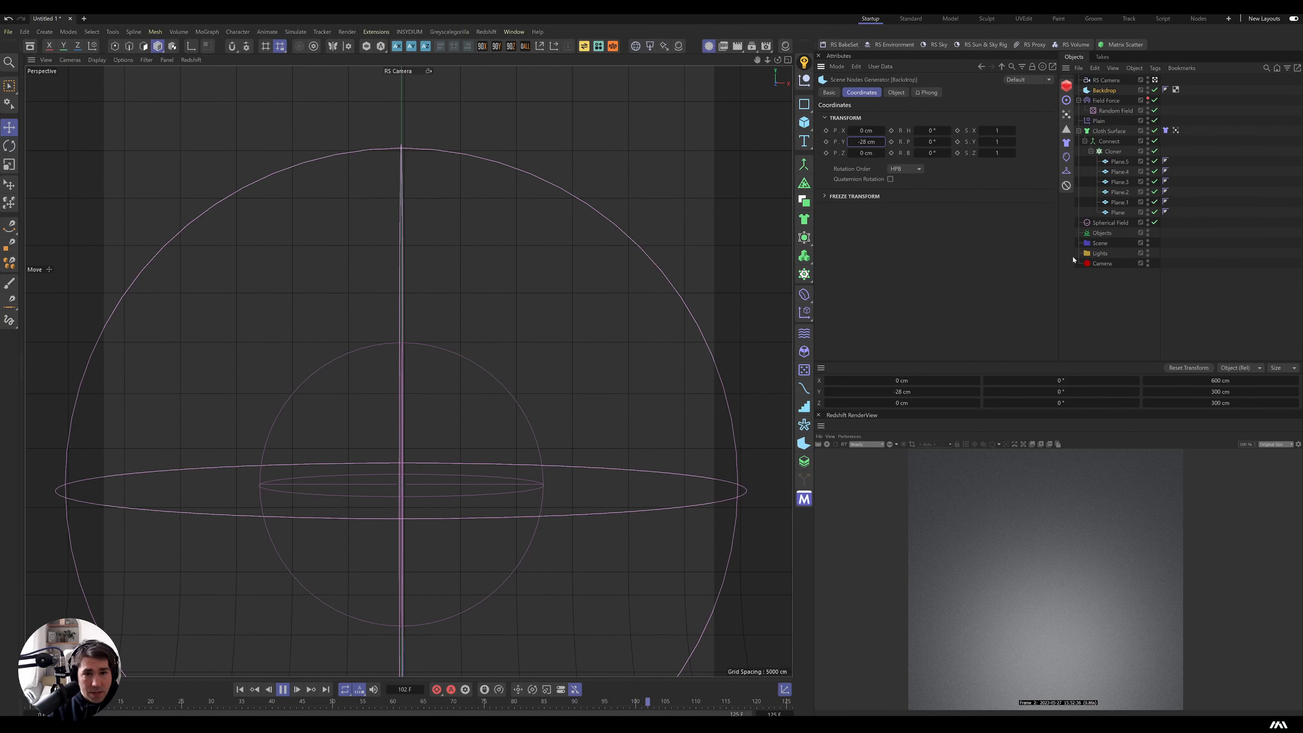
Parent the RS Camera to the Camera null and set its Z position to 118 cm.
{"action": "left_click_drag", "start_coordinate": [1106, 99], "coordinate": [1113, 123]}
{"action": "left_click_drag", "start_coordinate": [1113, 268], "coordinate": [1108, 253]}
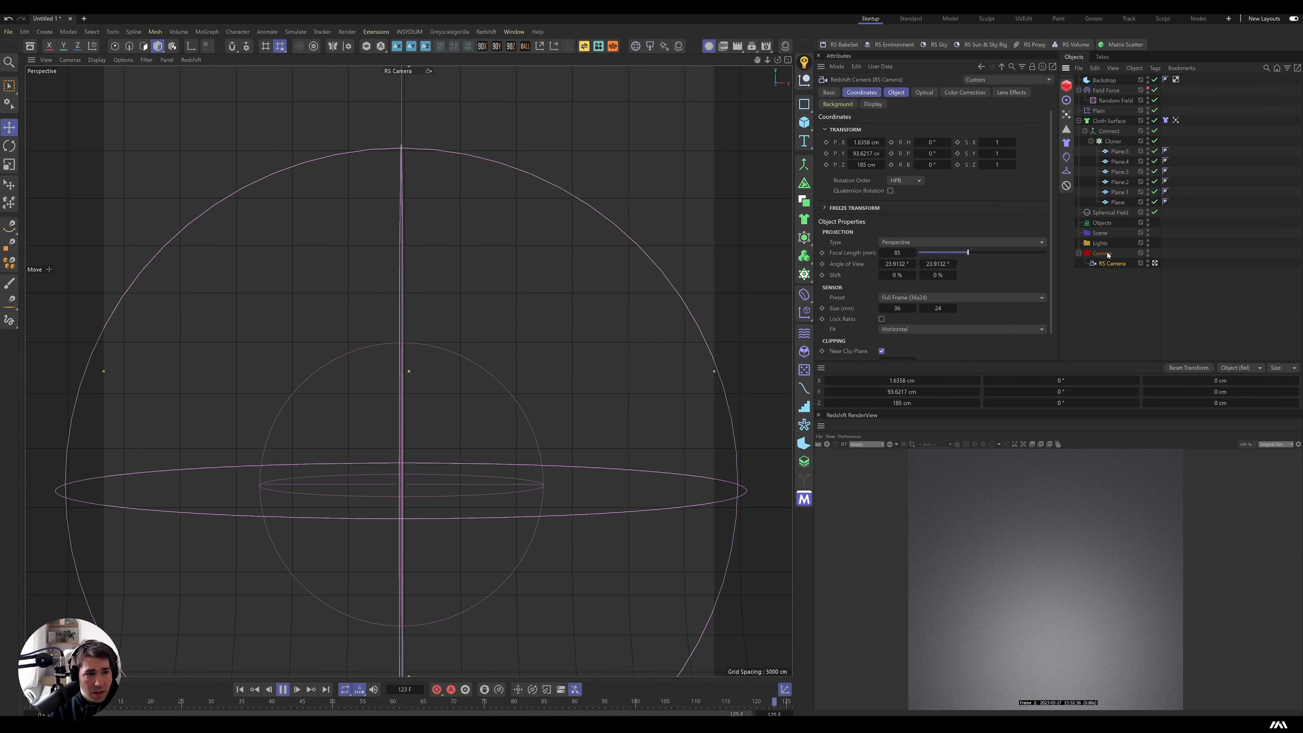
{"action": "left_click_drag", "start_coordinate": [866, 164], "coordinate": [679, 492]}
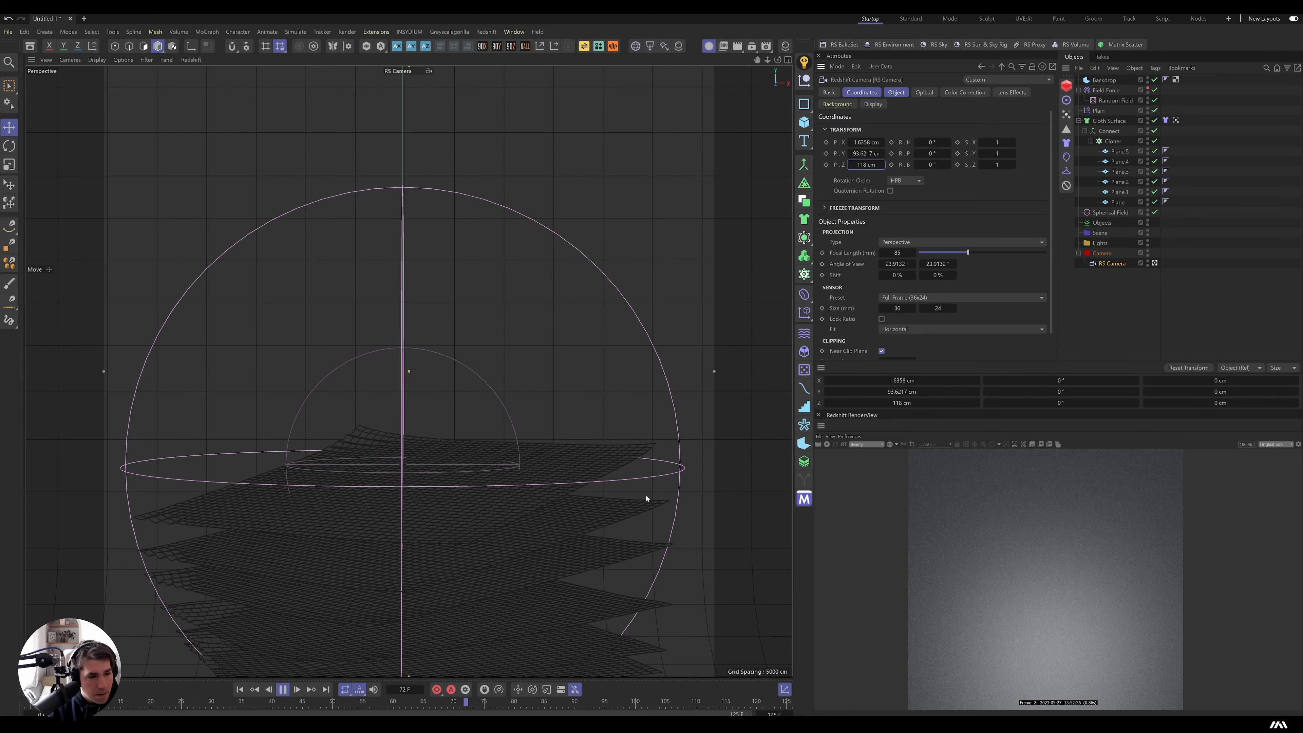
Pause playback and wrap the Cloth Surface in a Subdivision Surface with a viewport subdivision of 1.
{"action": "key", "text": "F8"}
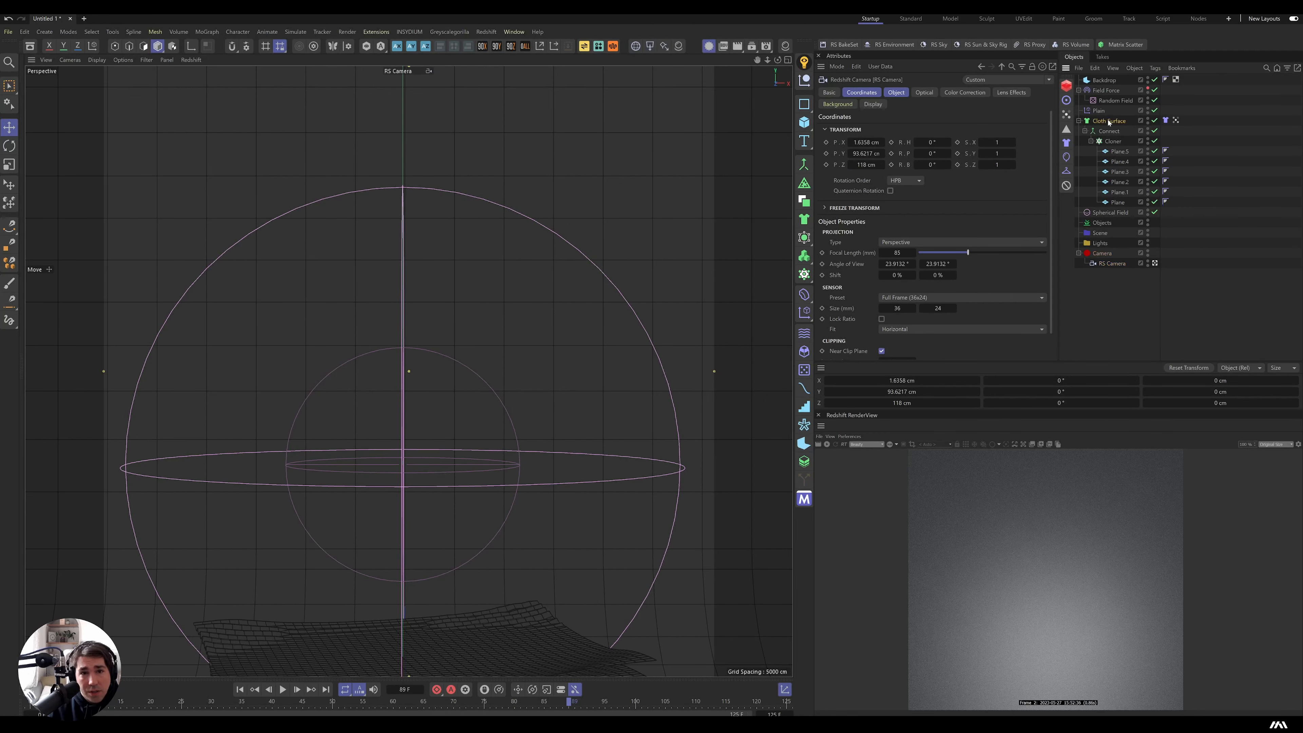
{"action": "left_click", "coordinate": [1108, 121]}
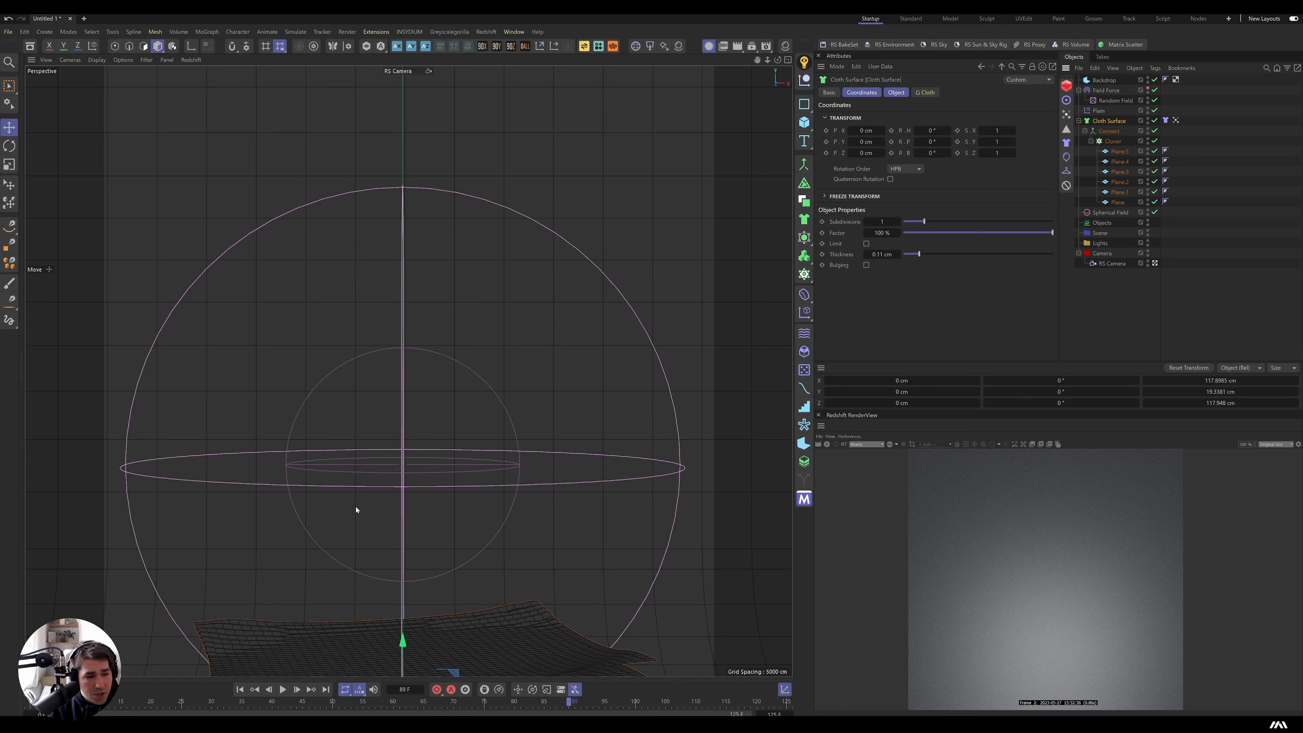
{"action": "left_click", "coordinate": [807, 245], "text": "alt"}
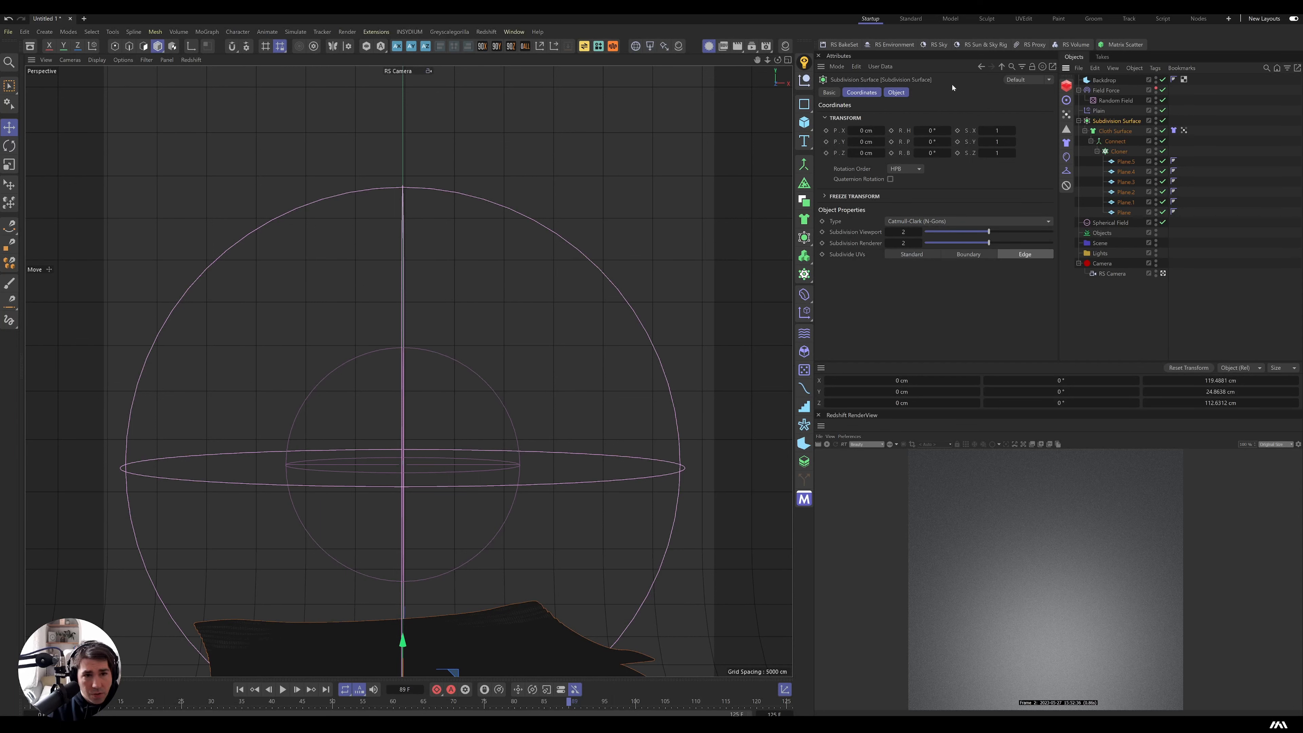
{"action": "left_click", "coordinate": [961, 232]}
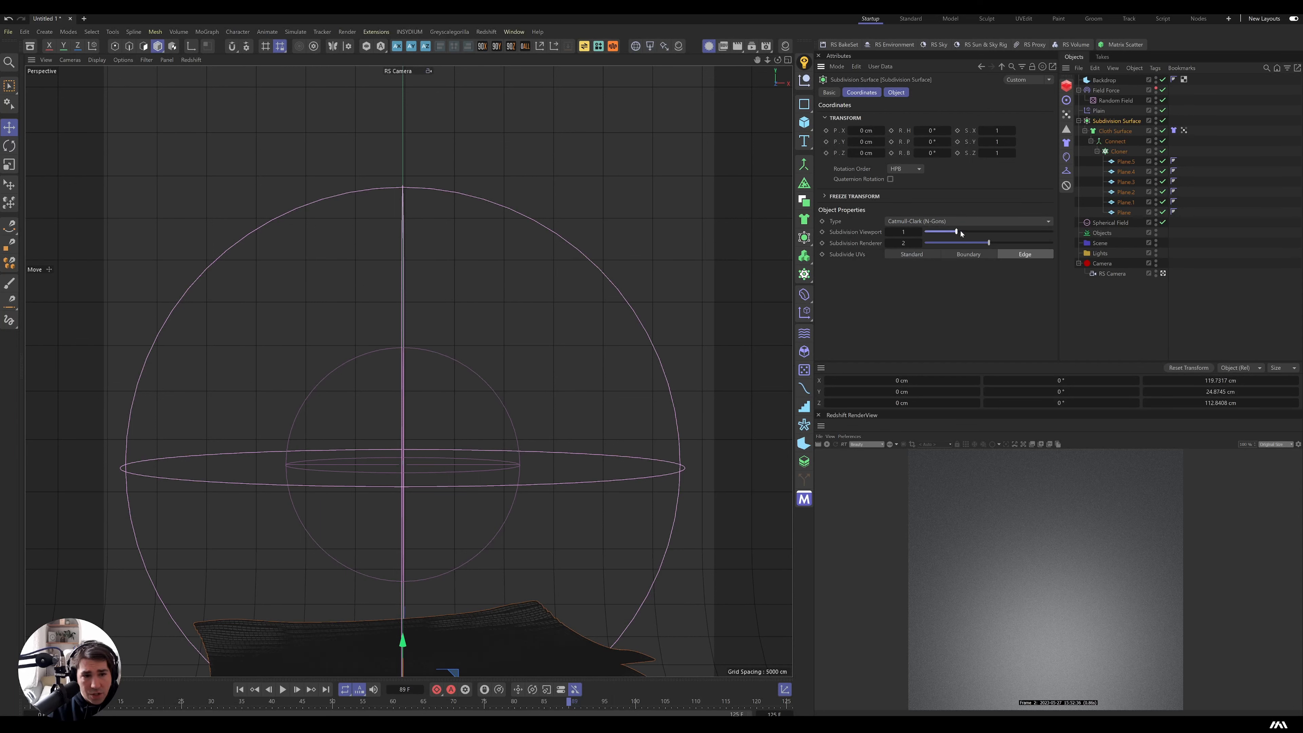
Start the live Redshift render on a raised-cloth frame and compare the cloth edges with the Subdivision Surface off and on.
{"action": "left_click", "coordinate": [284, 690]}
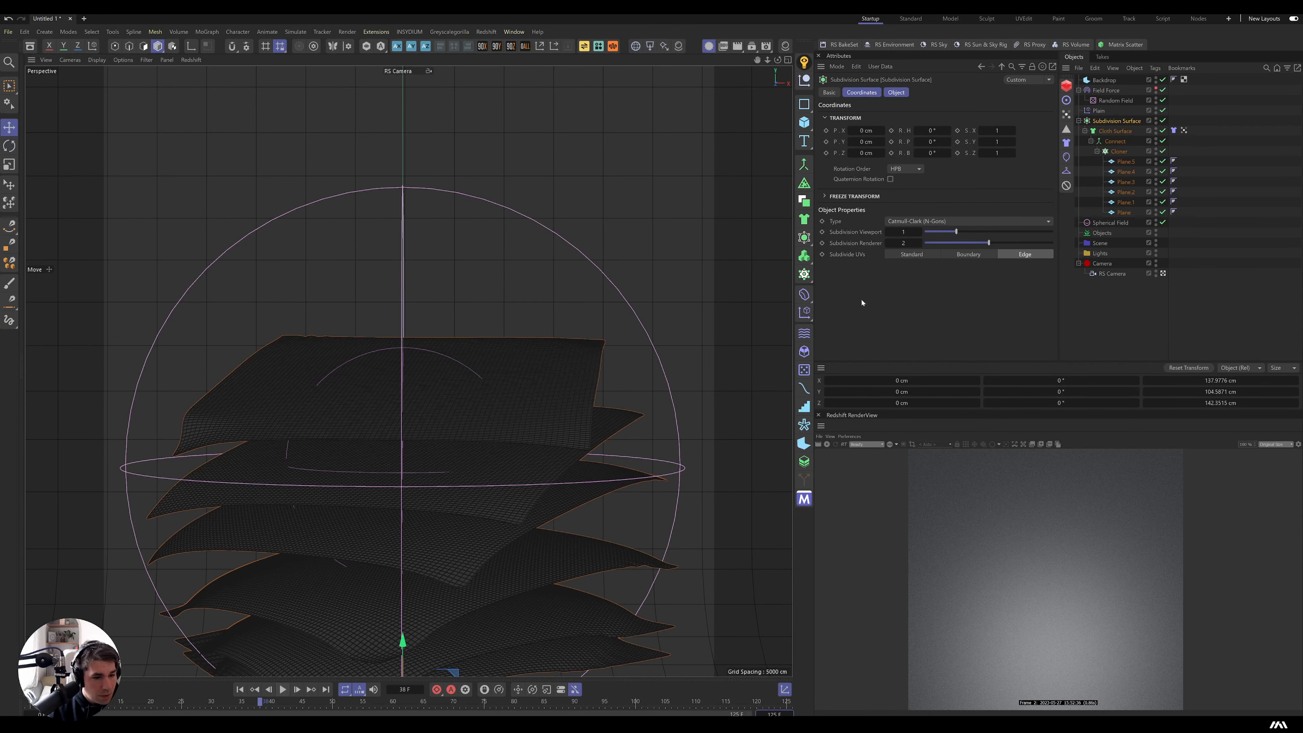
{"action": "left_click", "coordinate": [827, 444]}
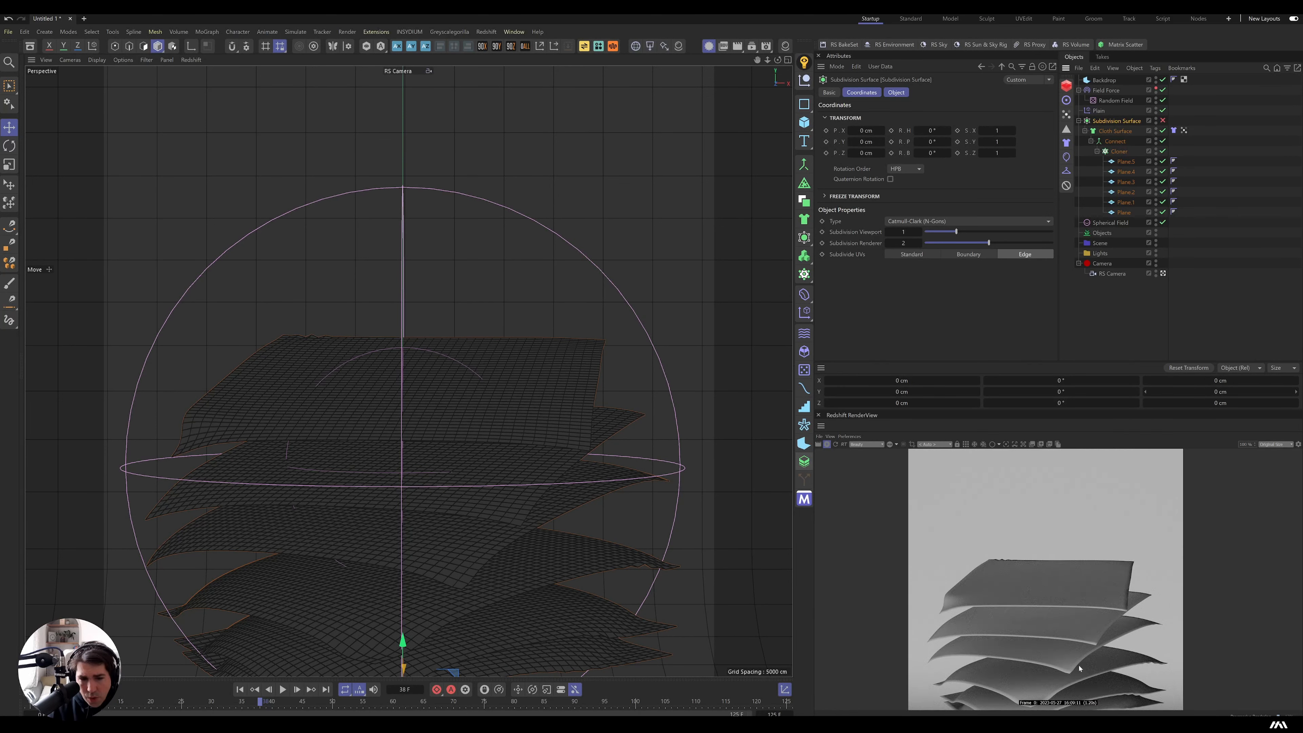
{"action": "left_click", "coordinate": [1163, 121]}
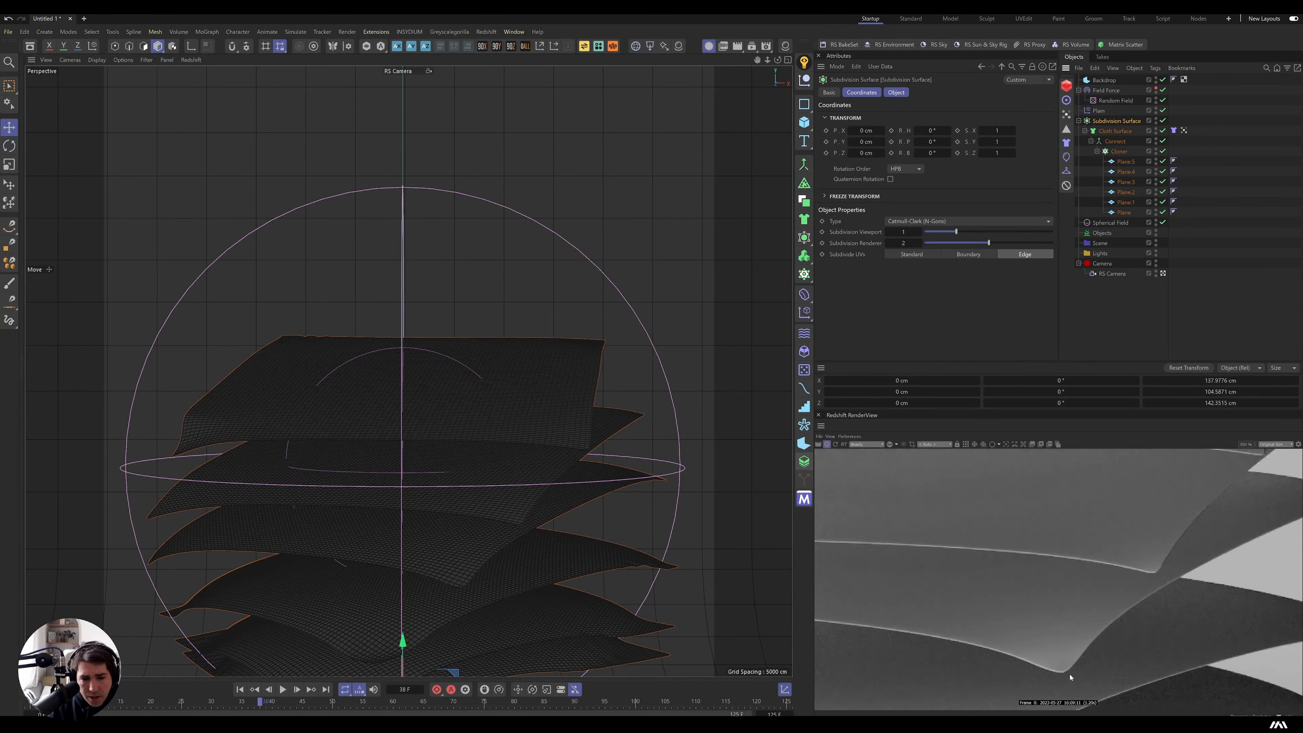
Play back the simulation and set the Cloth tag's pin influence to 60 % and map scale to 51 %.
{"action": "left_click", "coordinate": [1173, 131]}
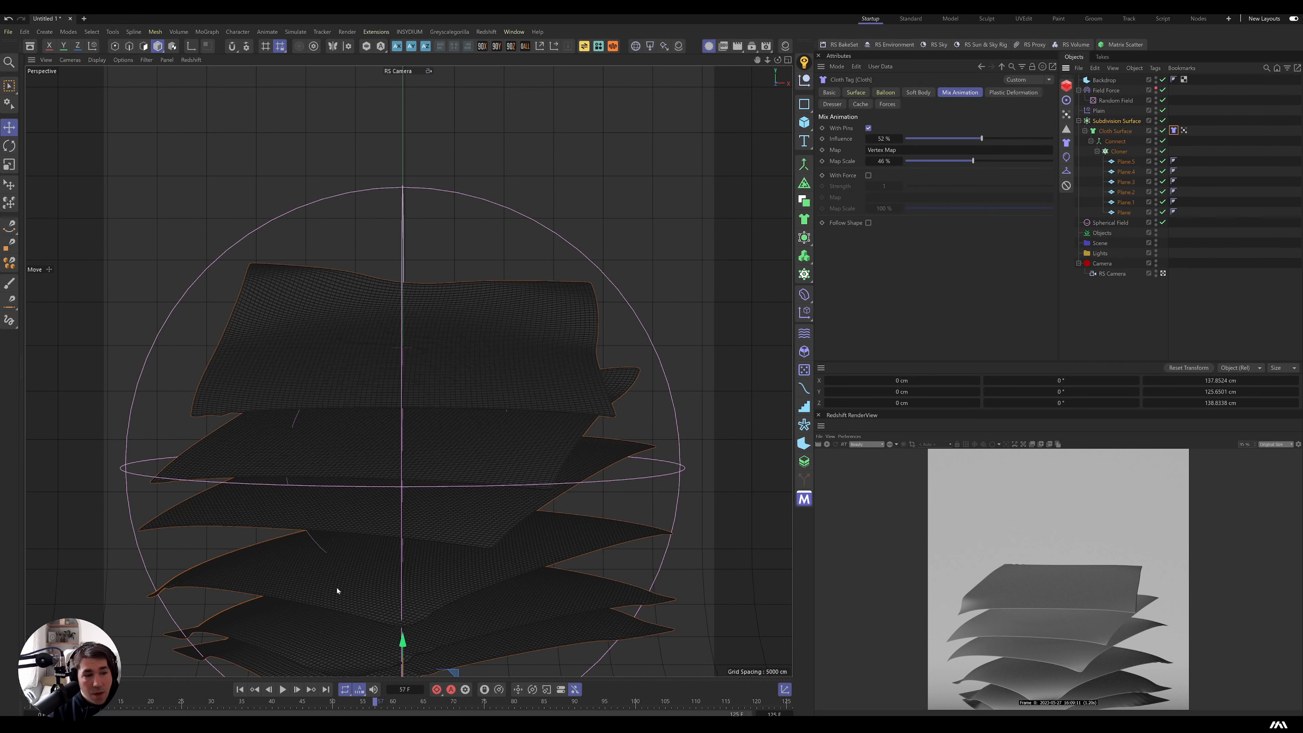
{"action": "left_click", "coordinate": [282, 689]}
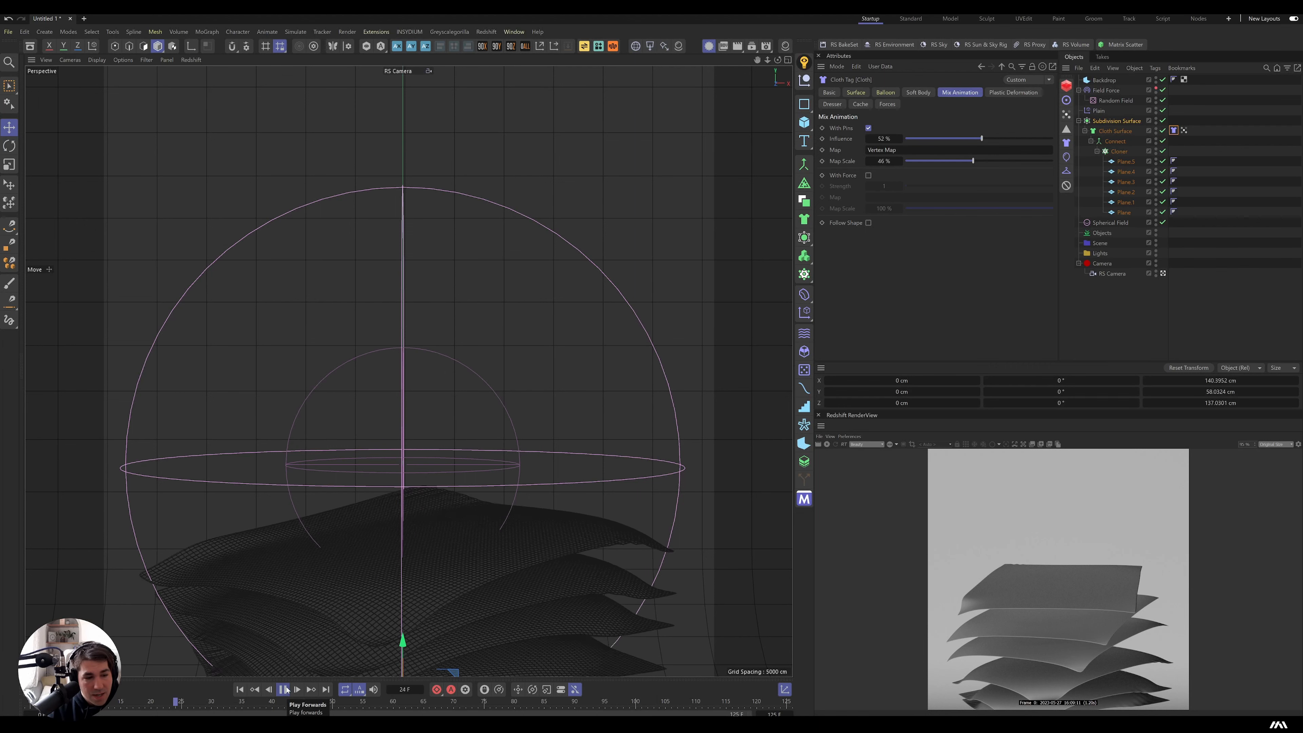
{"action": "left_click", "coordinate": [283, 689]}
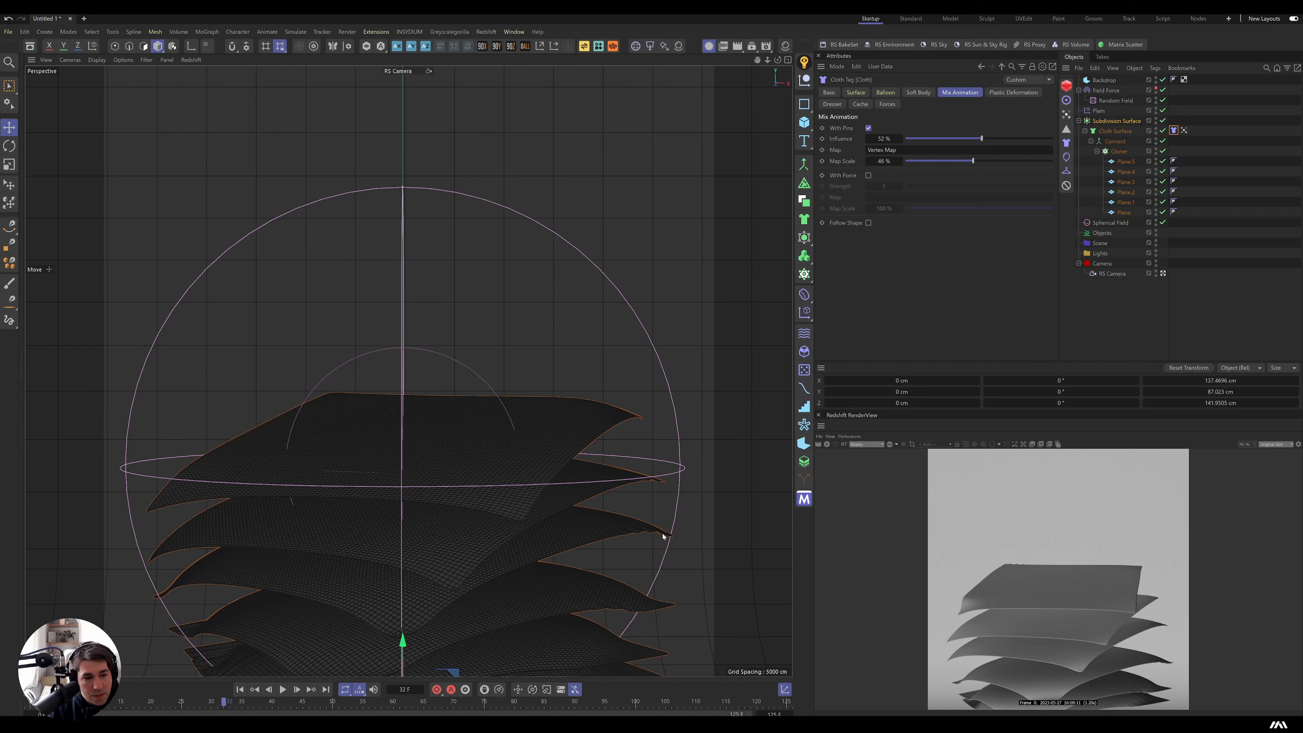
{"action": "key", "text": "F8"}
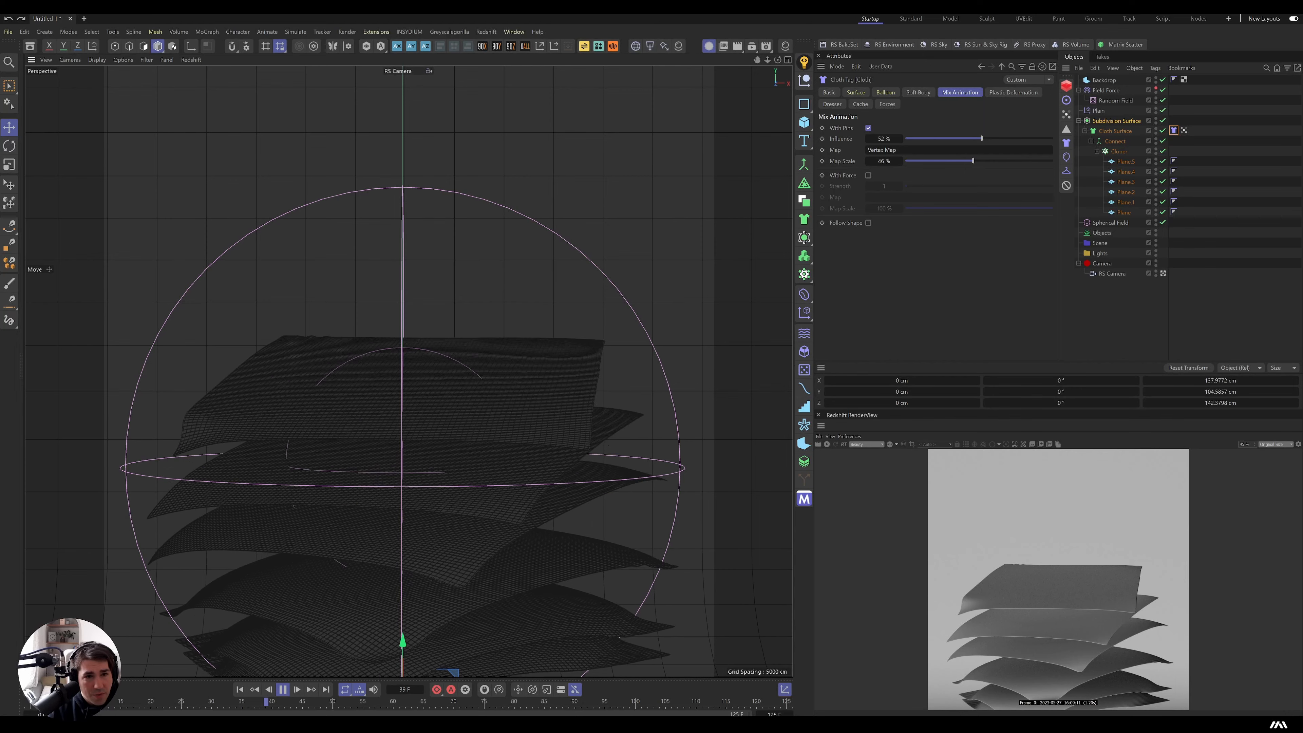
{"action": "left_click_drag", "start_coordinate": [982, 139], "coordinate": [998, 138]}
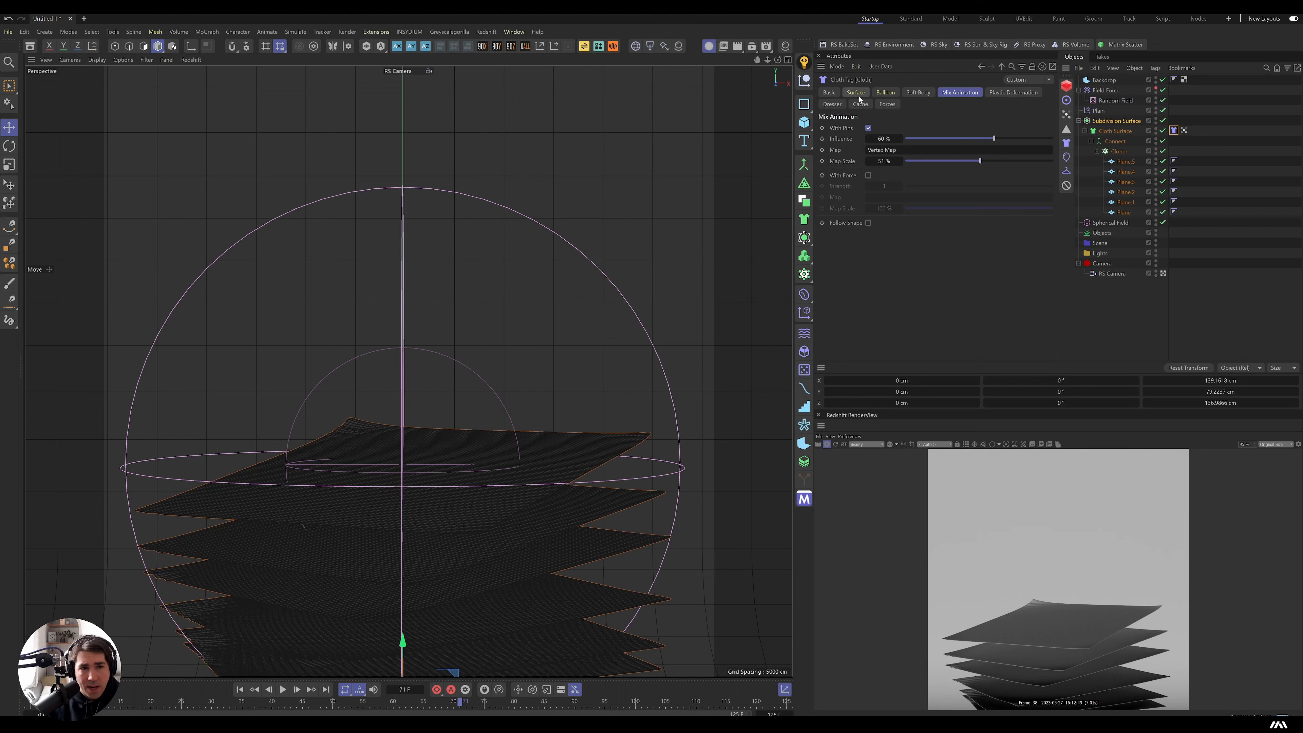
Set the Random Field's first relative scale value to 100 %.
{"action": "left_click", "coordinate": [1114, 102]}
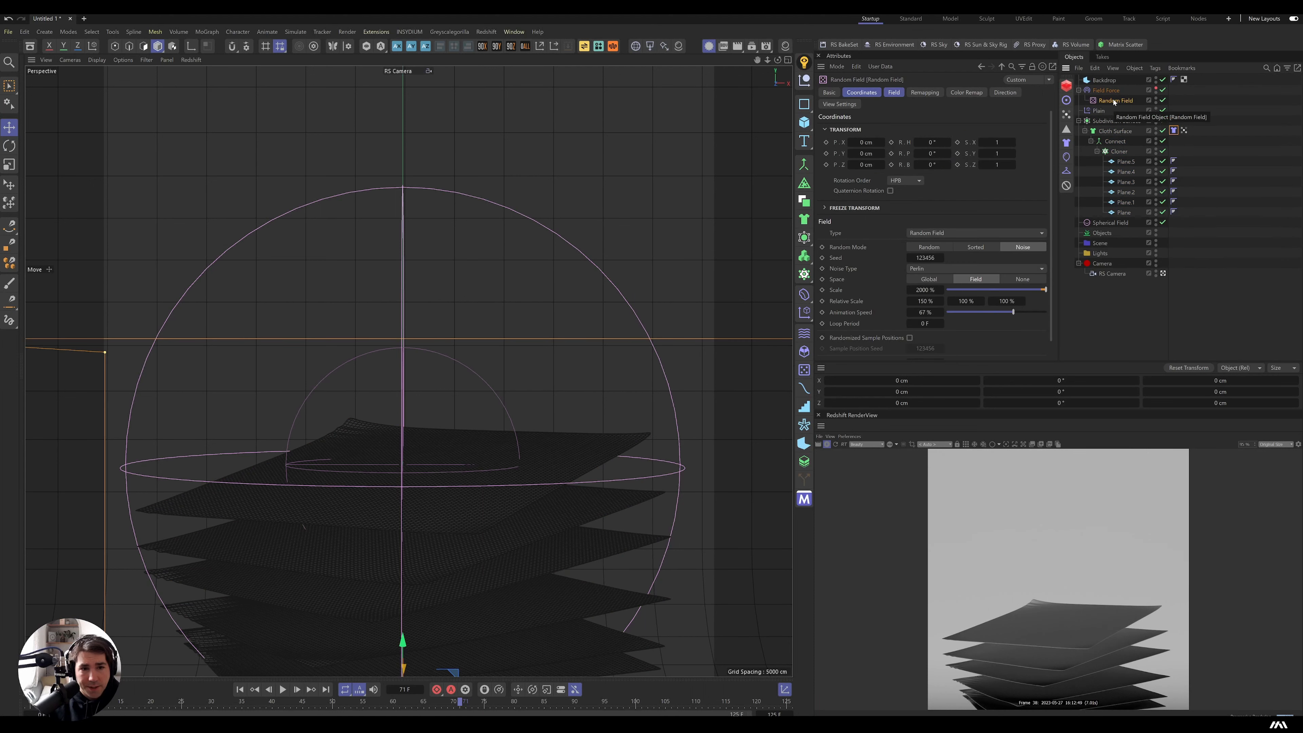
{"action": "double_click", "coordinate": [925, 301]}
{"action": "type", "text": "10"}
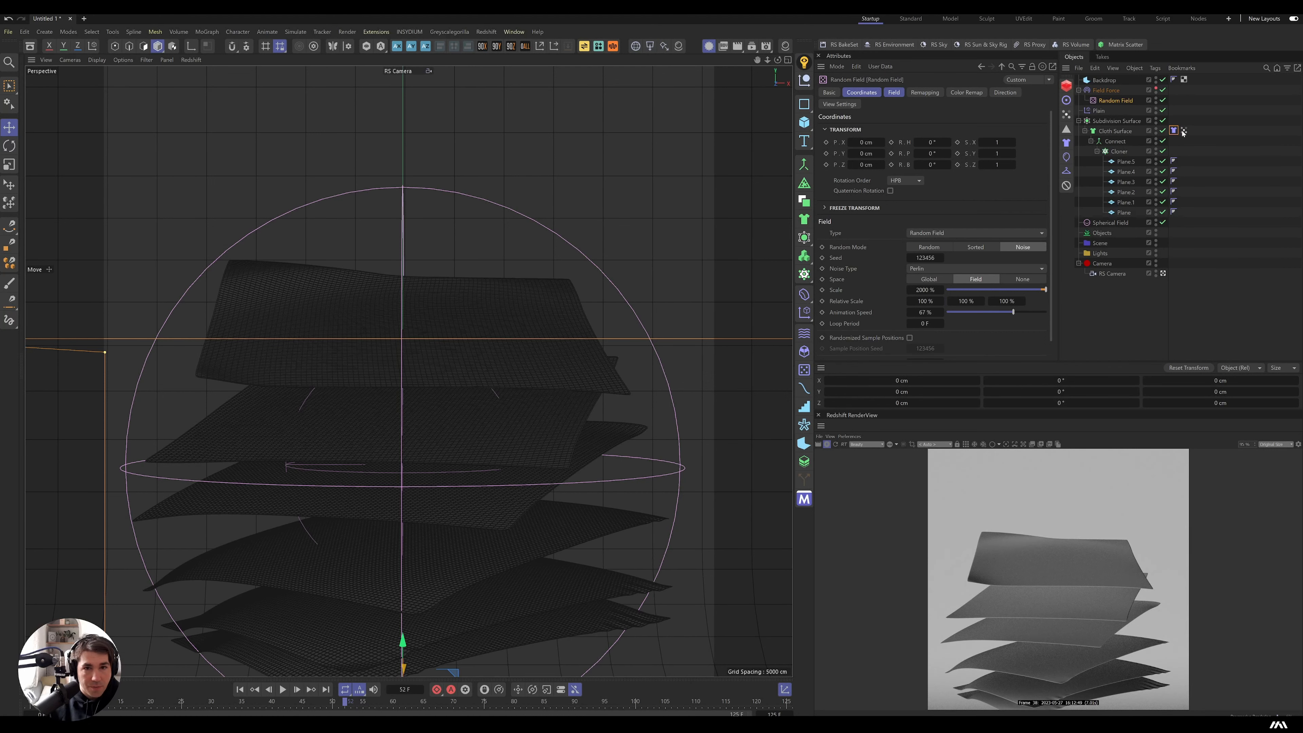
Set the Cloth tag's surface thickness to 0.1 cm.
{"action": "left_click", "coordinate": [1175, 131]}
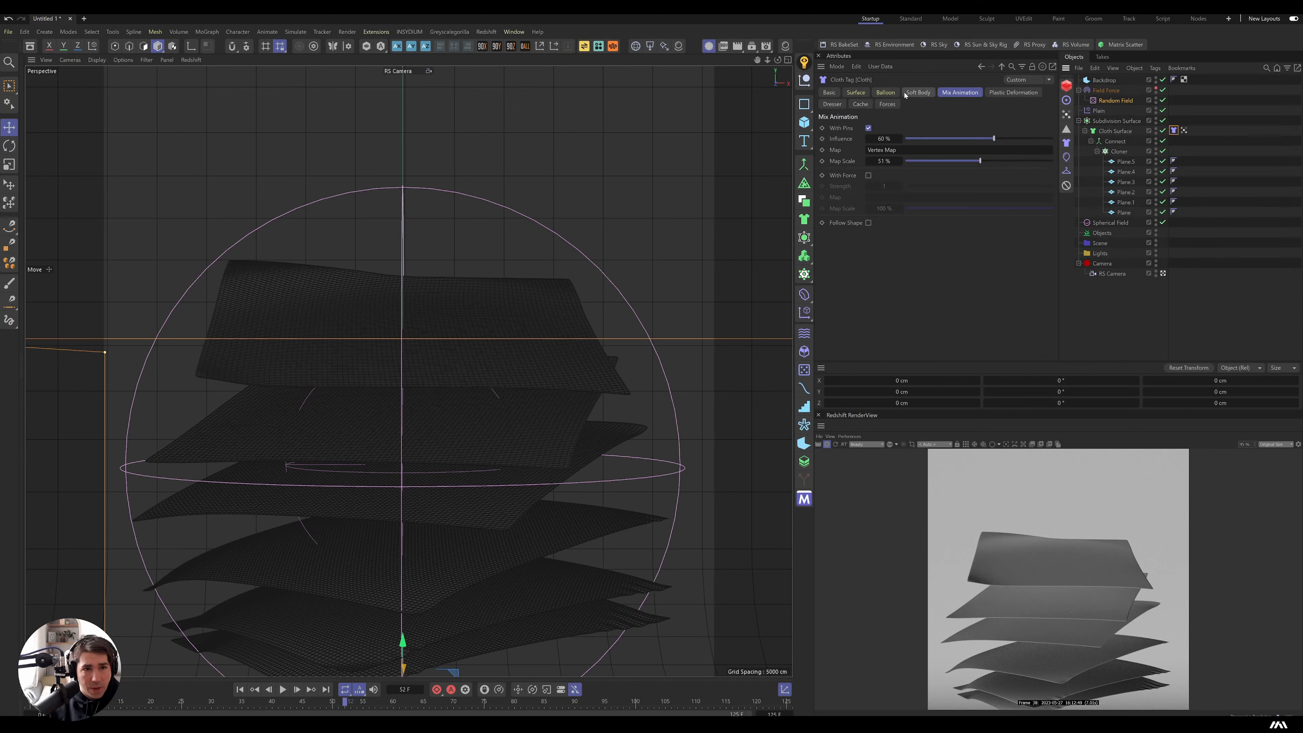
{"action": "left_click", "coordinate": [856, 92]}
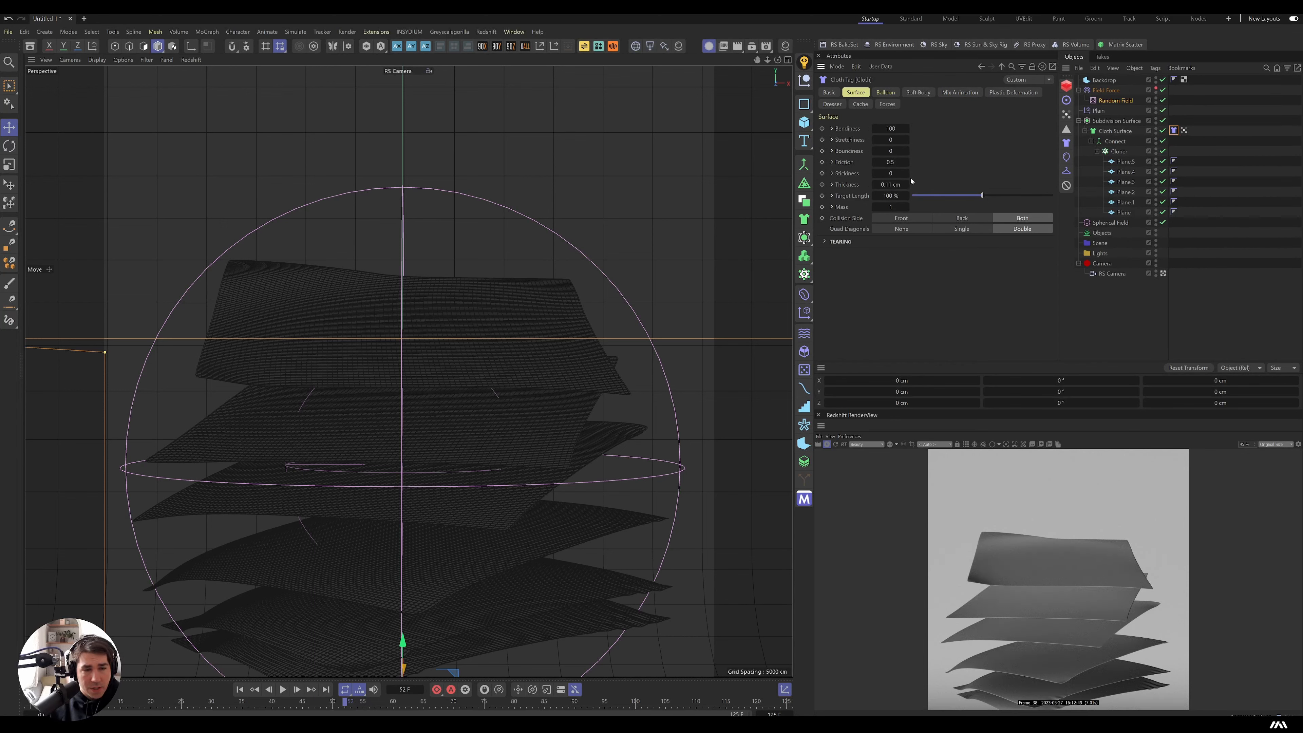
{"action": "left_click", "coordinate": [895, 184]}
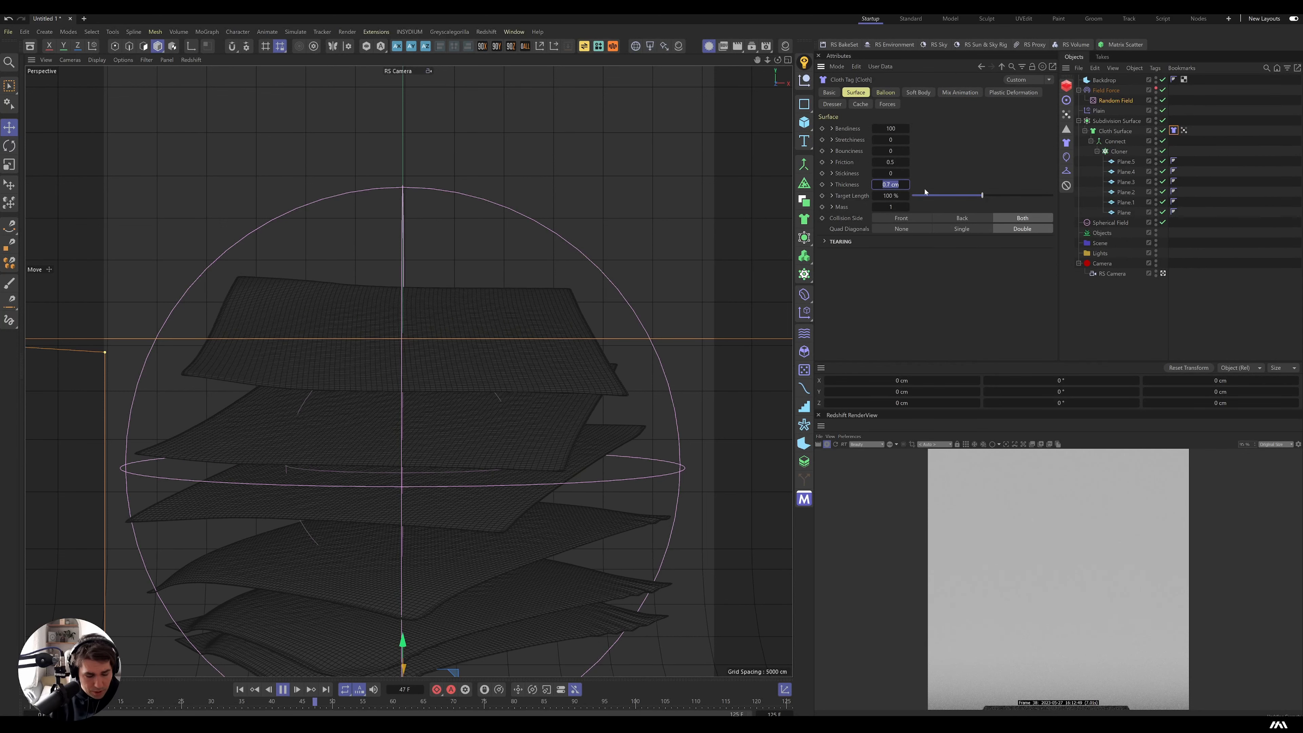
{"action": "type", "text": "0.1"}
{"action": "key", "text": "Return"}
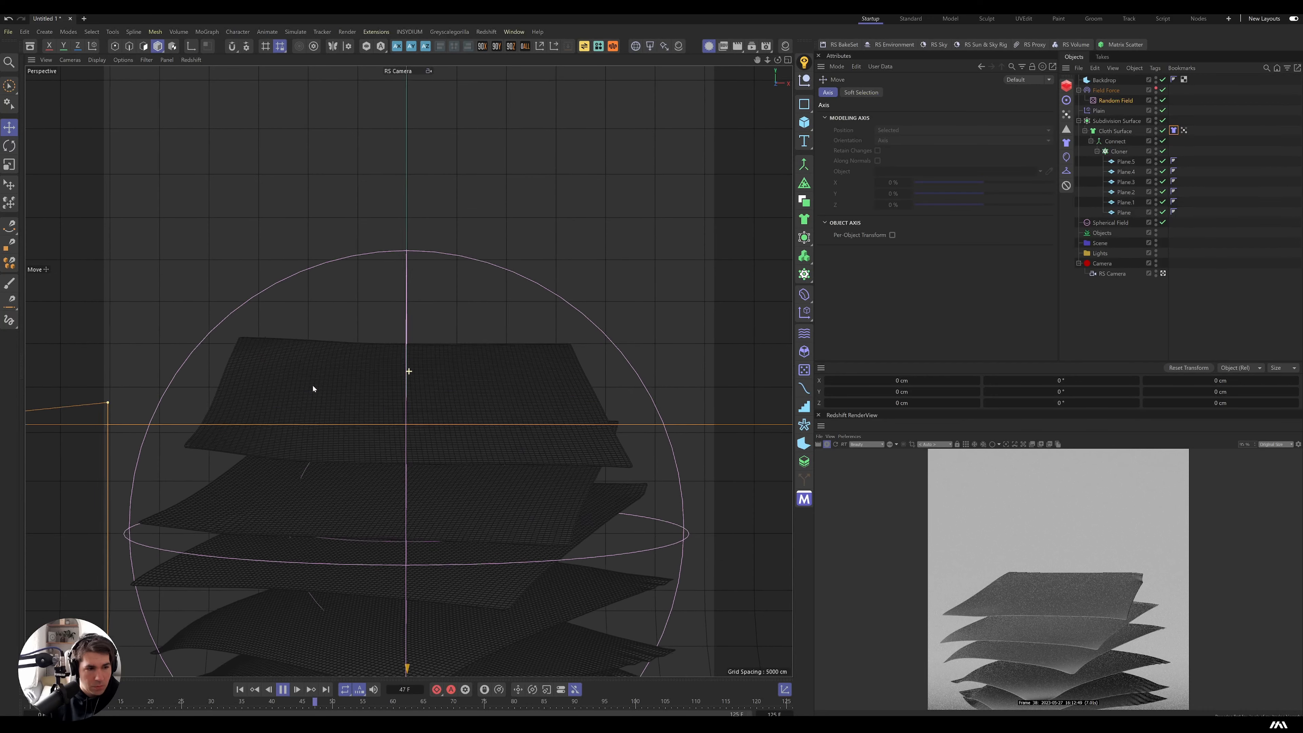
Set the Plain effector's relative Y position parameter to 131 cm.
{"action": "left_click_drag", "start_coordinate": [314, 388], "coordinate": [305, 390], "text": "alt"}
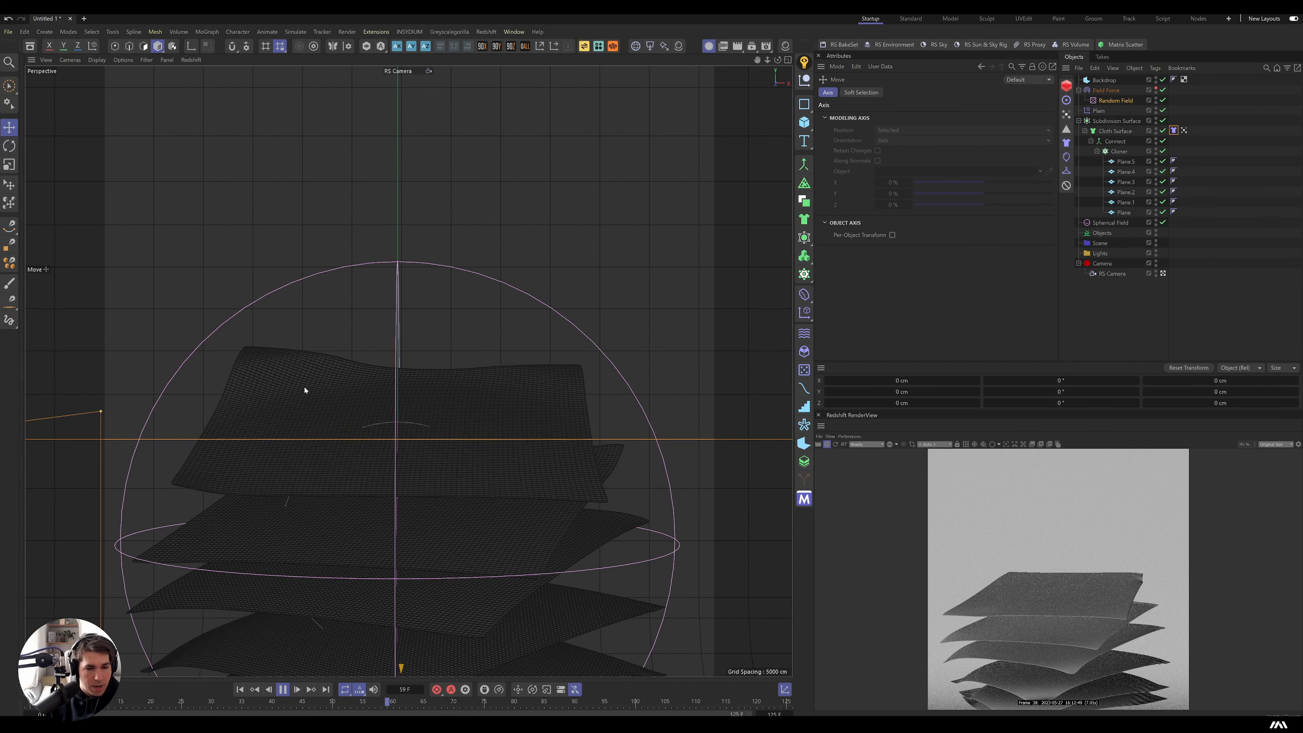
{"action": "left_click", "coordinate": [1098, 110]}
{"action": "left_click", "coordinate": [931, 92]}
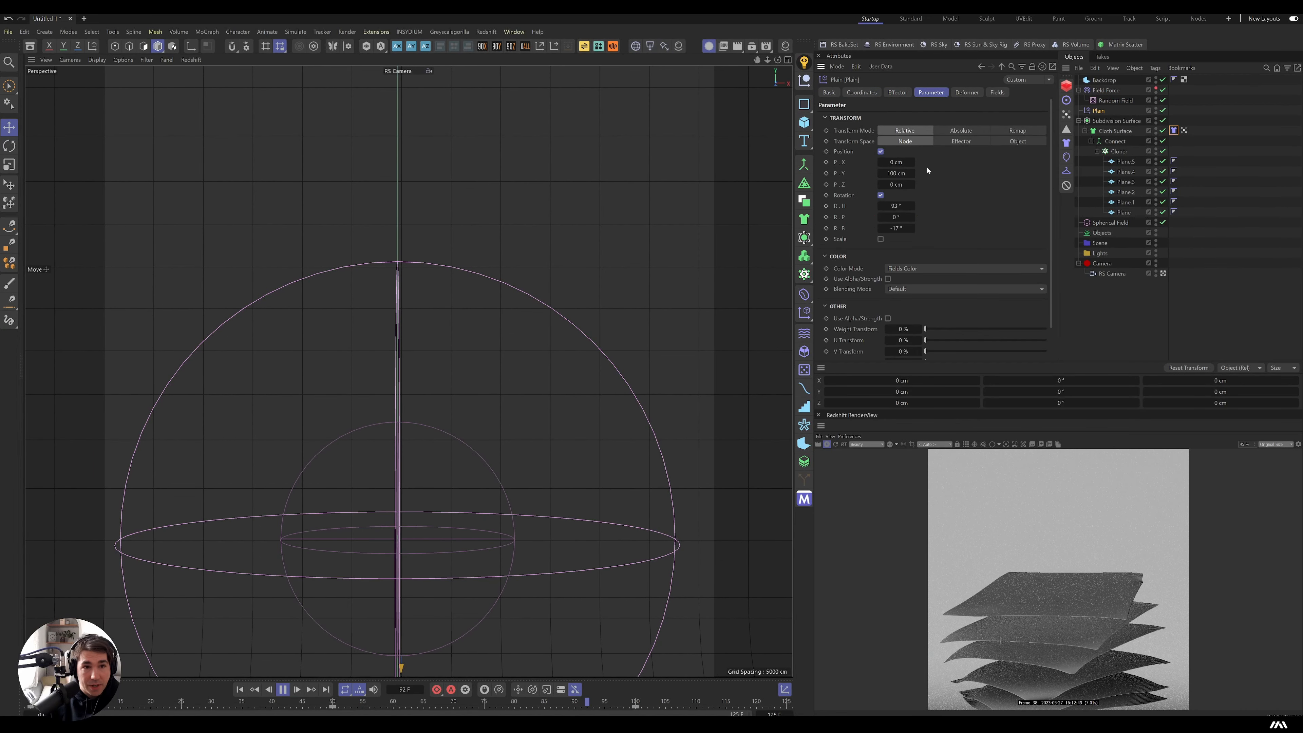
{"action": "left_click_drag", "start_coordinate": [896, 173], "coordinate": [905, 173]}
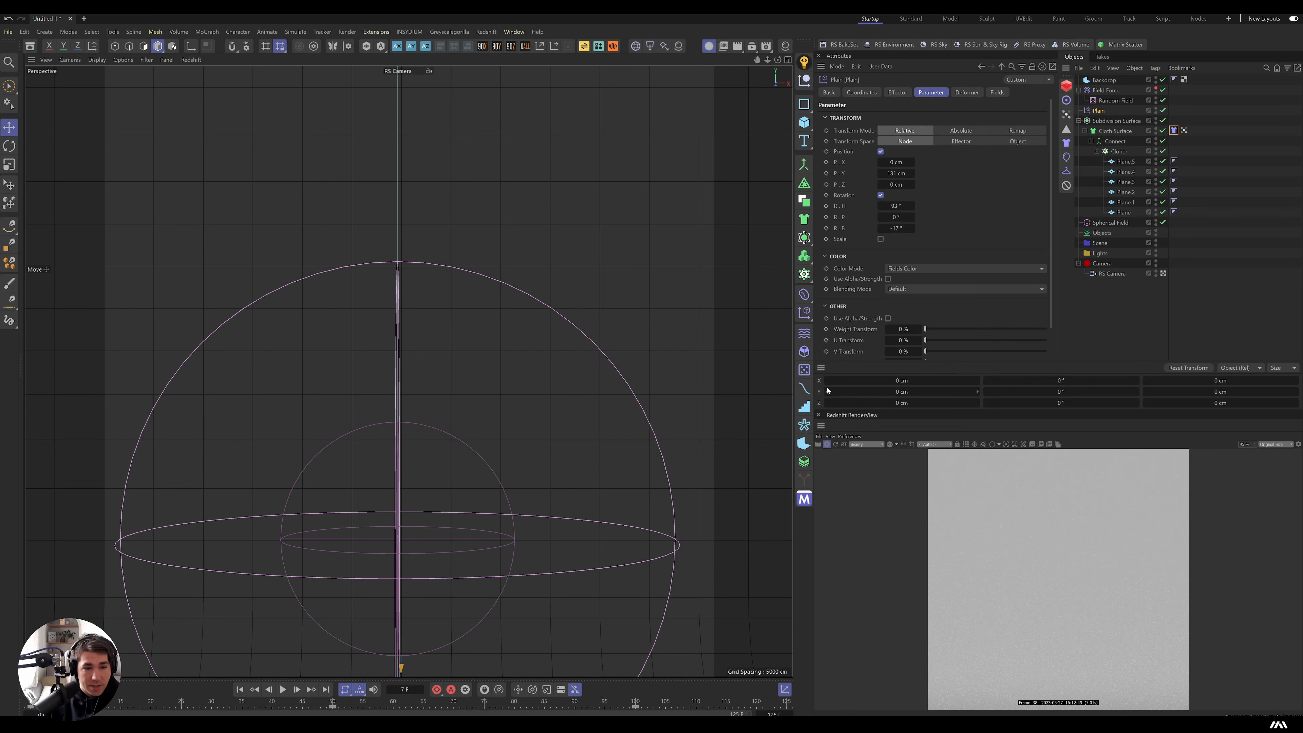
In the Plain effector's F-curve, lengthen and raise the first key's outgoing tangent, and place the last key at frame 125 with a longer incoming tangent.
{"action": "key", "text": "shift+F3"}
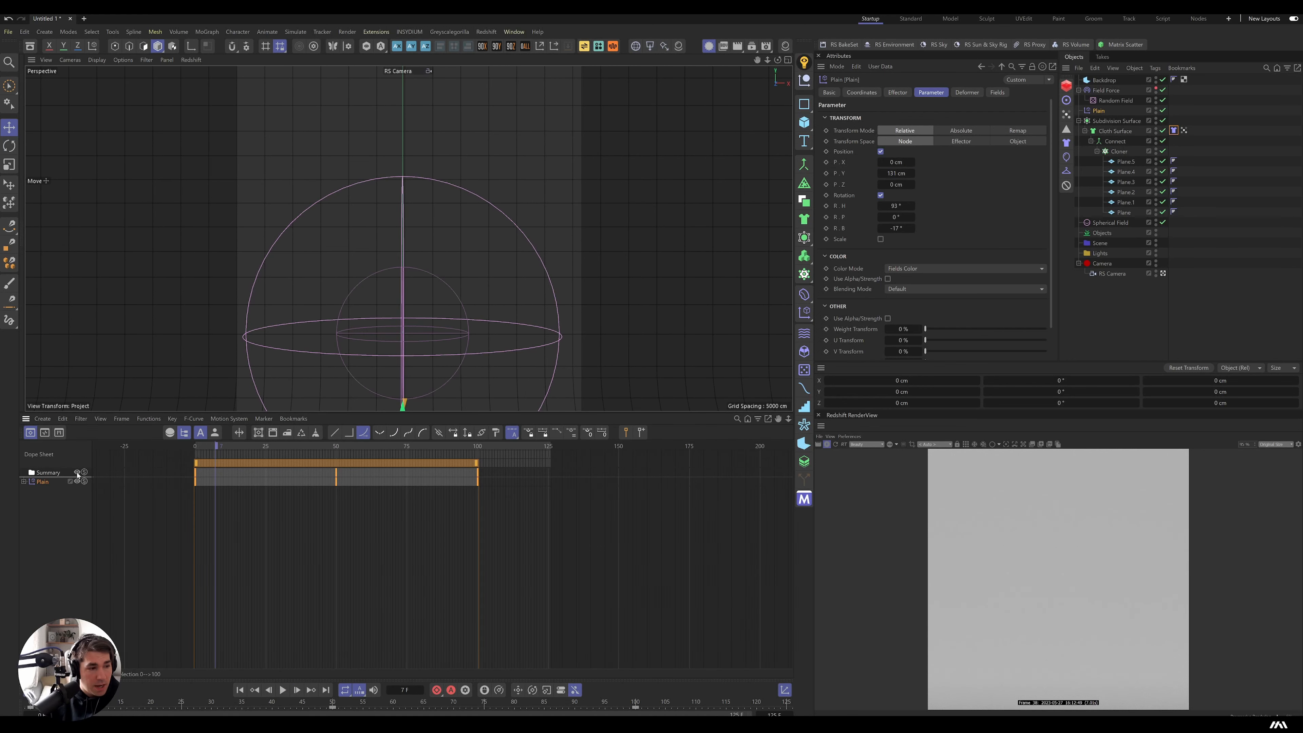
{"action": "left_click_drag", "start_coordinate": [376, 544], "coordinate": [201, 462]}
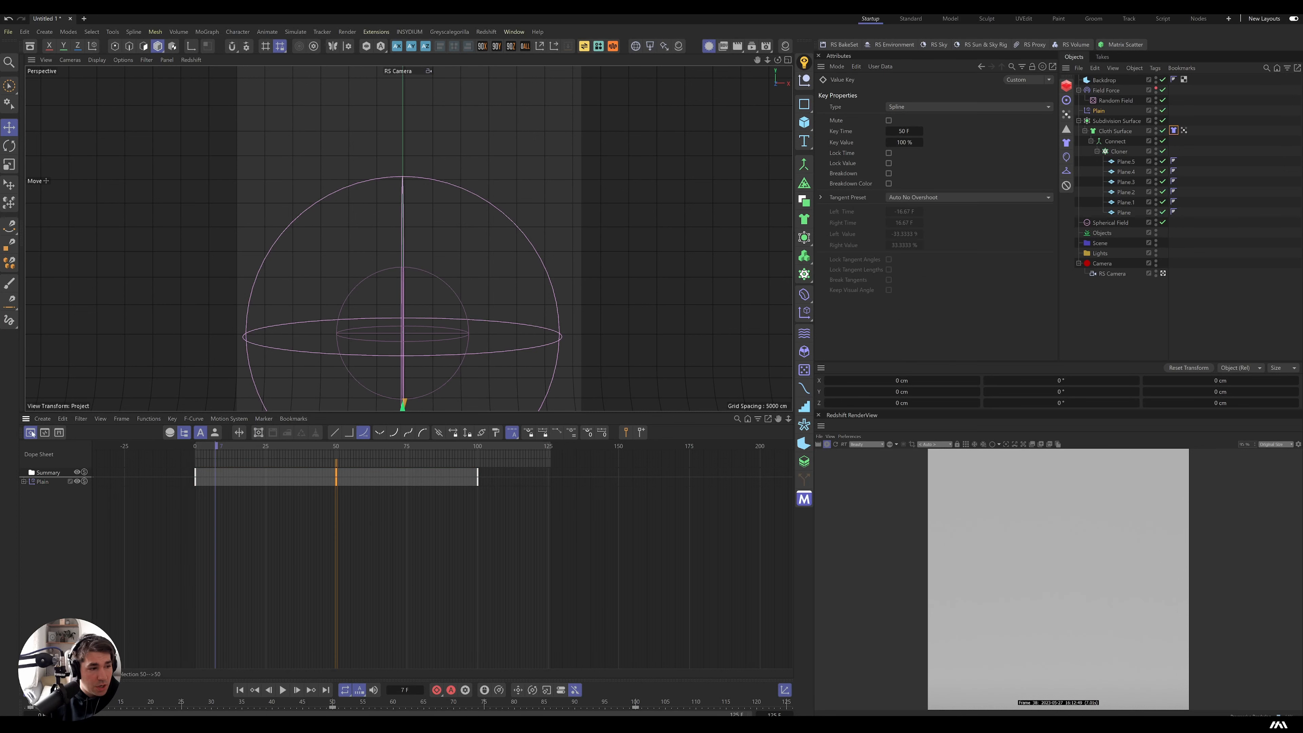
{"action": "left_click", "coordinate": [44, 433]}
{"action": "left_click_drag", "start_coordinate": [309, 468], "coordinate": [229, 483]}
{"action": "left_click", "coordinate": [191, 659]}
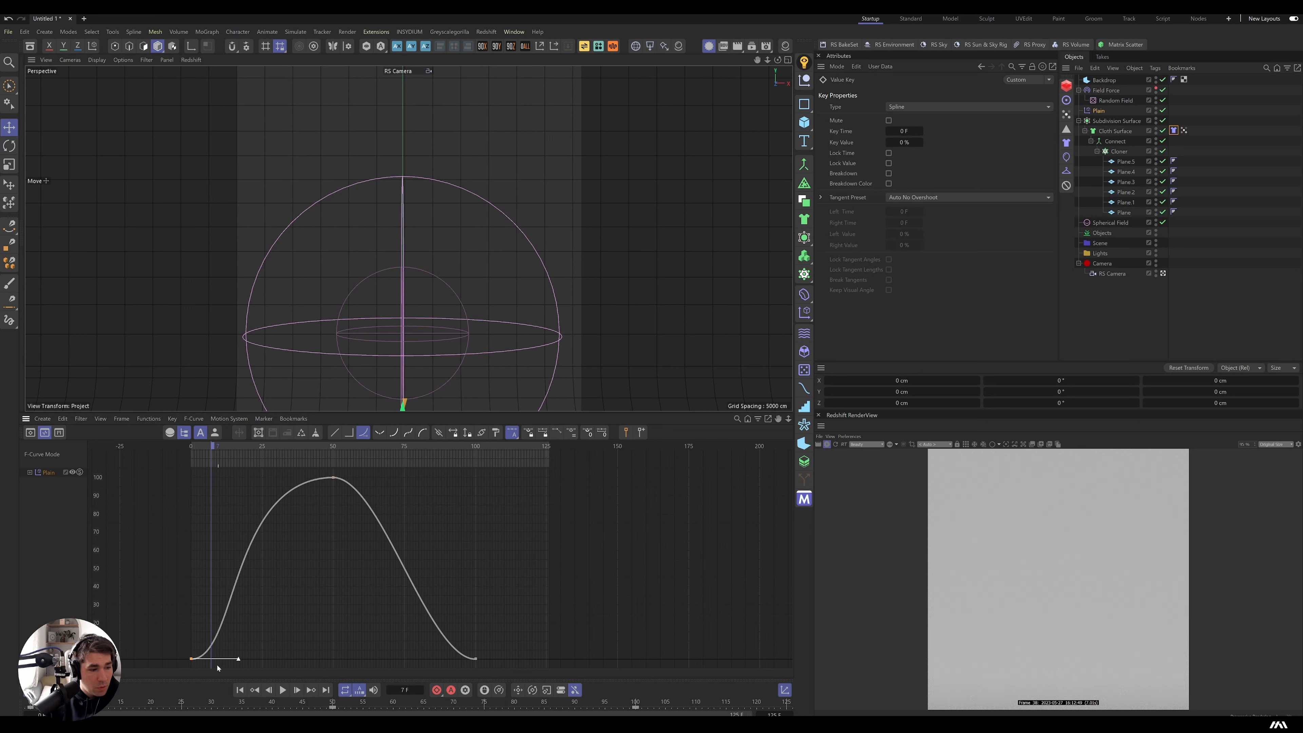
{"action": "left_click_drag", "start_coordinate": [239, 659], "coordinate": [334, 603]}
{"action": "key", "text": "F8"}
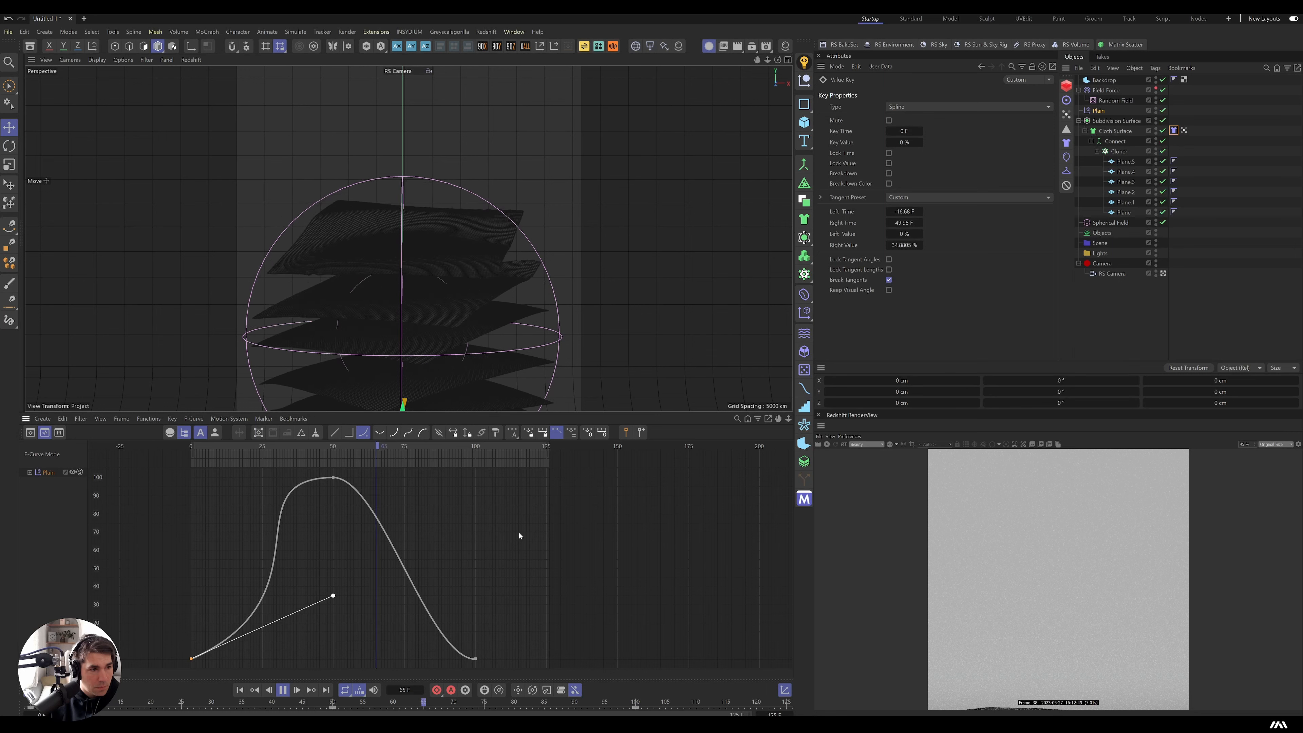
{"action": "left_click_drag", "start_coordinate": [476, 659], "coordinate": [373, 642]}
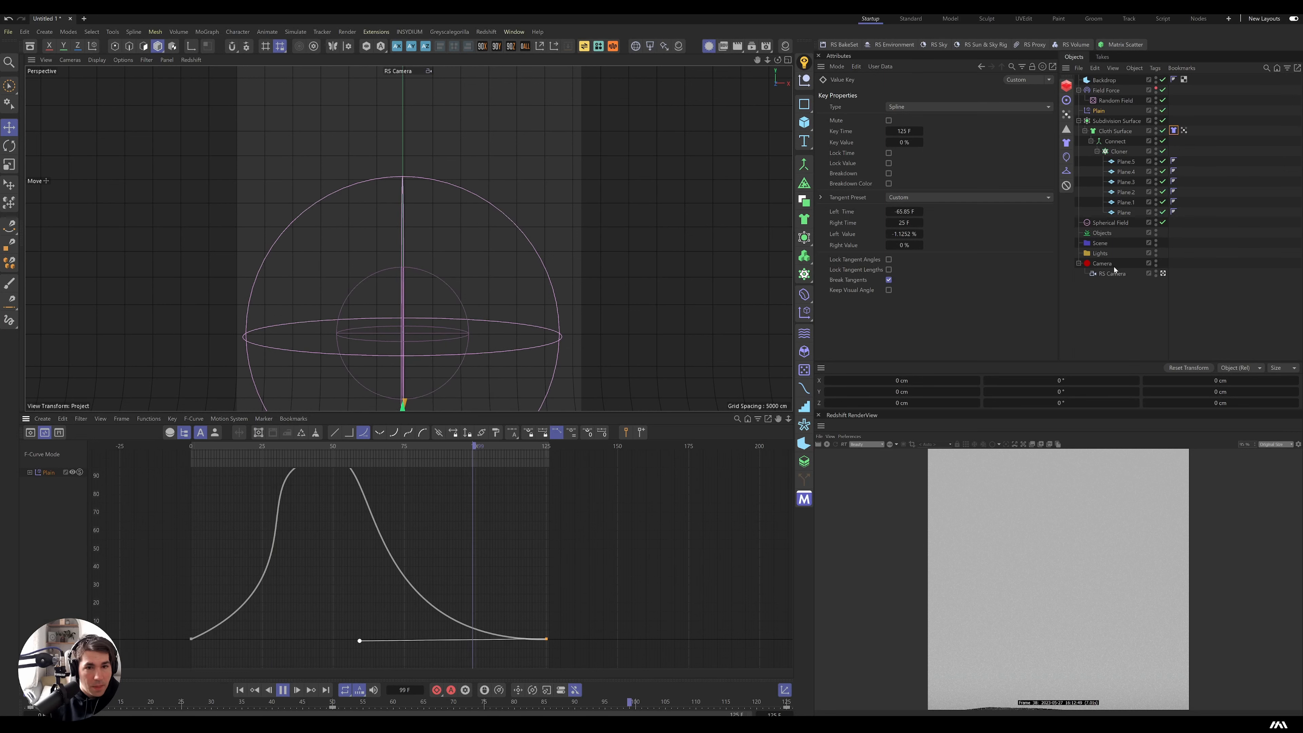
Enlarge the Spherical Field's inner sphere to an inner offset of about 73 %.
{"action": "left_click", "coordinate": [1110, 222]}
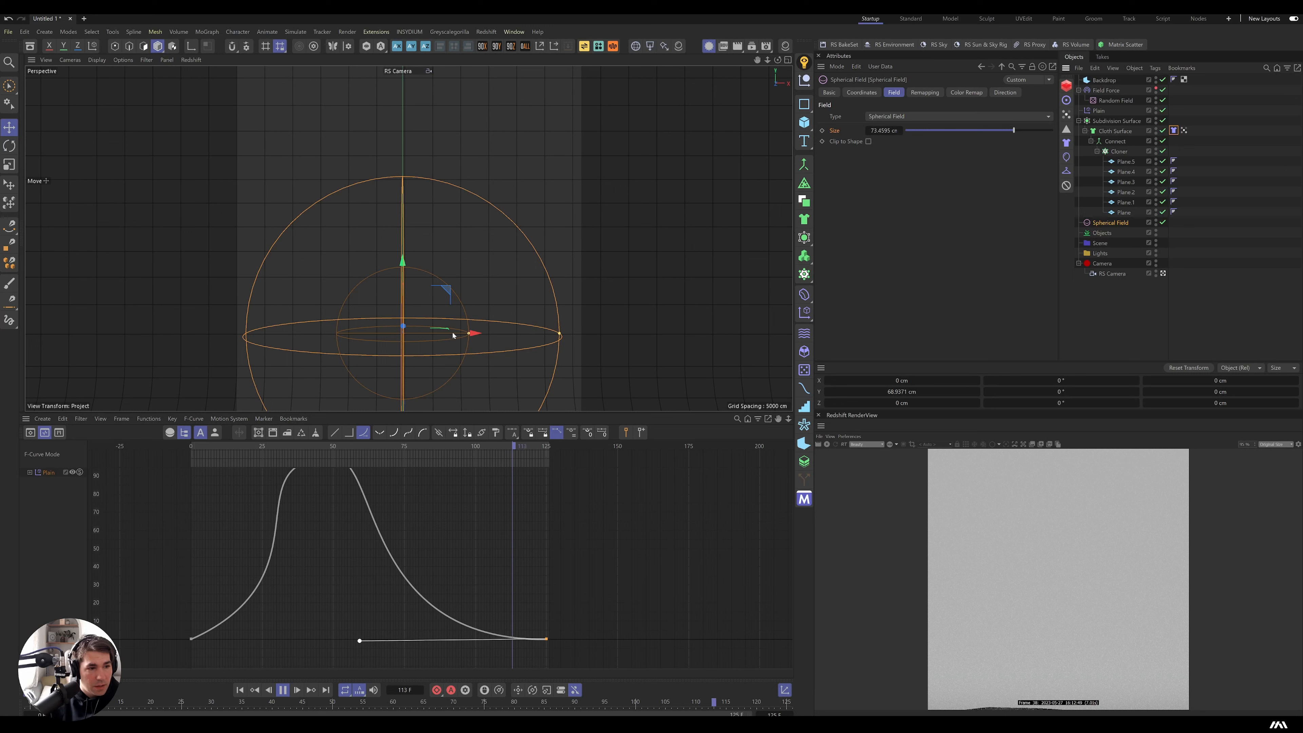
{"action": "left_click_drag", "start_coordinate": [467, 335], "coordinate": [508, 333]}
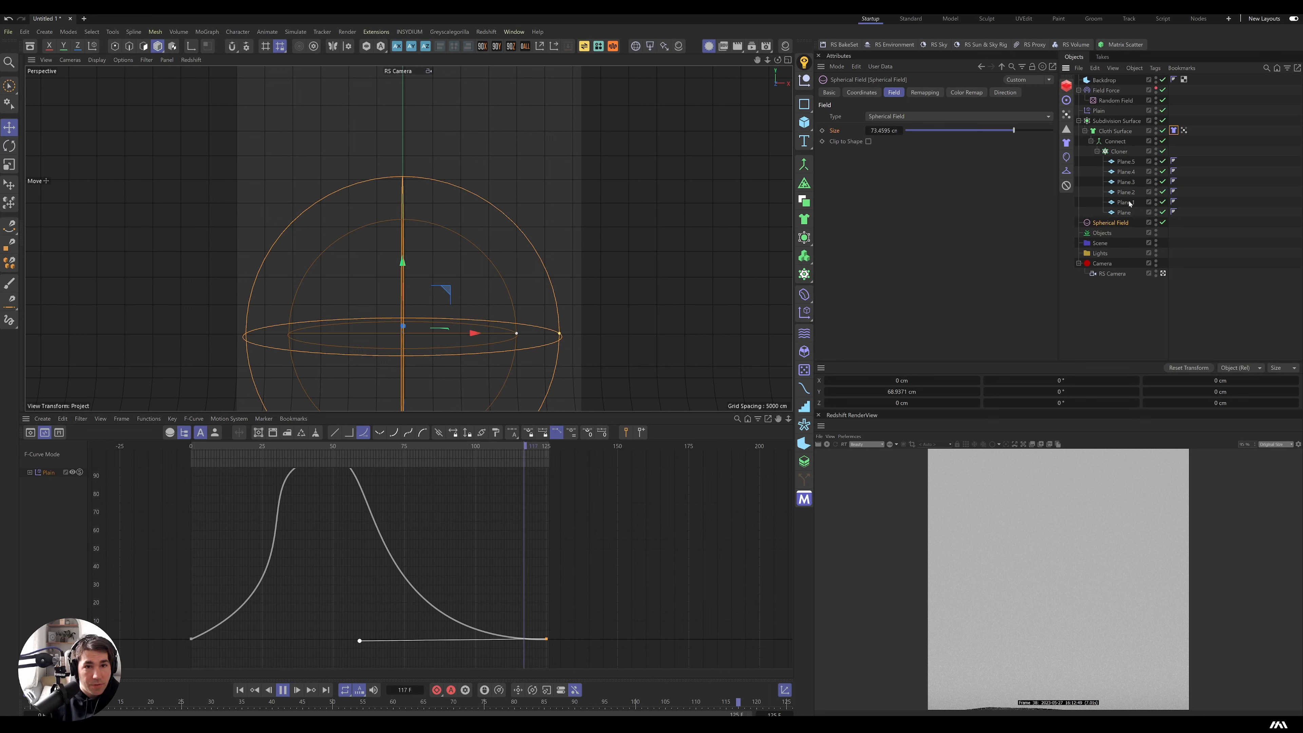
Set the Spherical Field's remapping strength to 68 % and move the field slightly upward.
{"action": "left_click", "coordinate": [926, 93]}
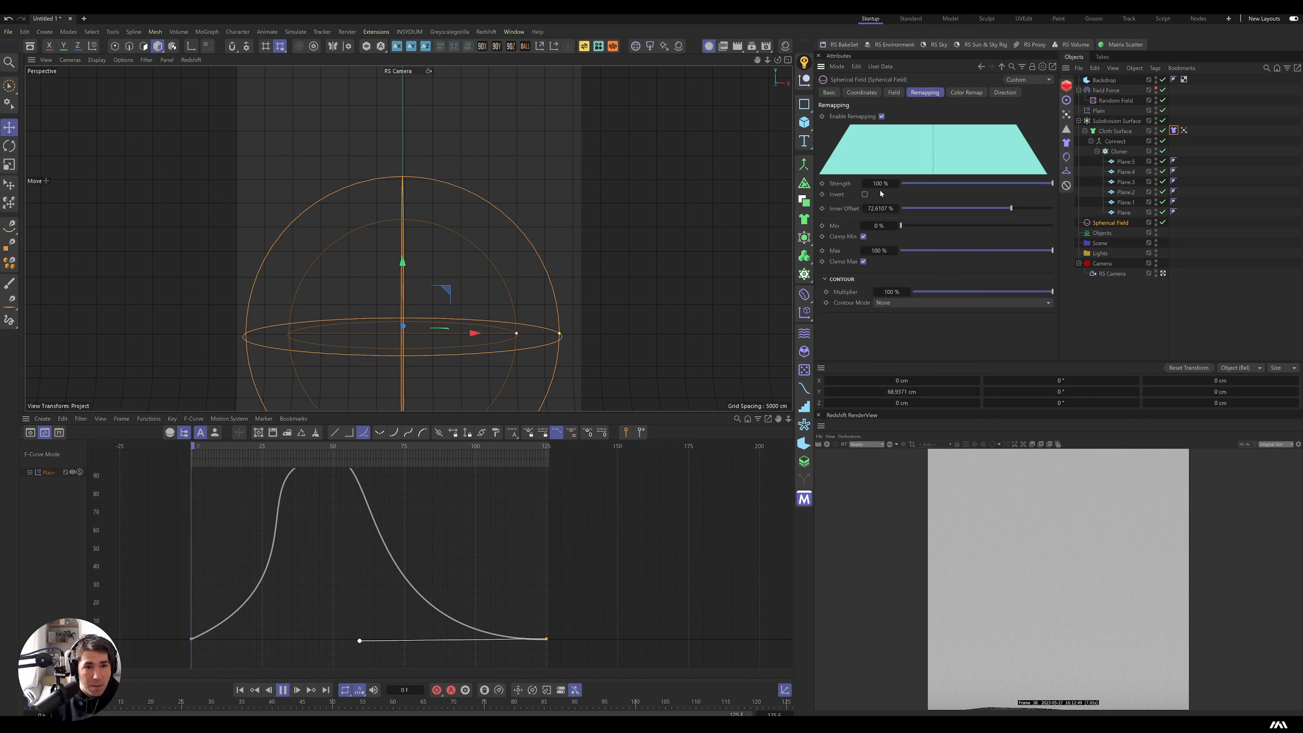
{"action": "left_click_drag", "start_coordinate": [882, 183], "coordinate": [852, 335]}
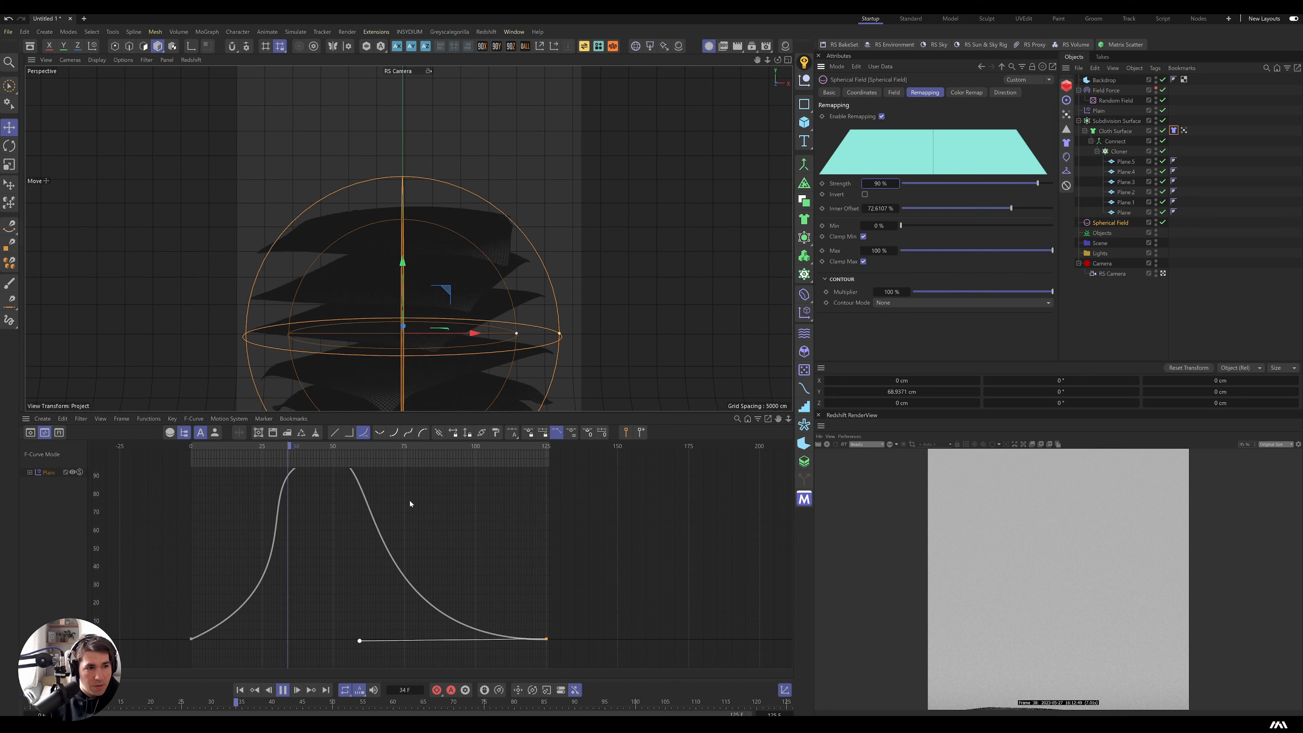
{"action": "left_click", "coordinate": [1013, 188]}
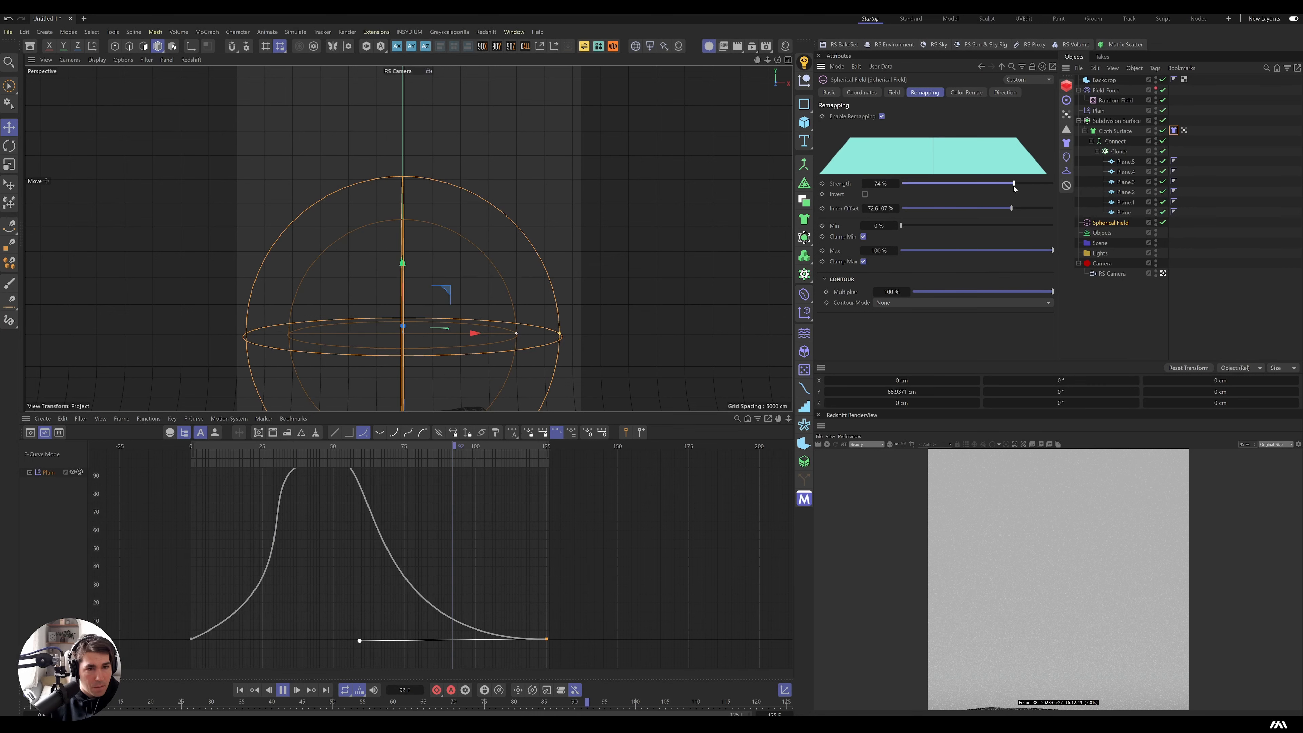
{"action": "left_click_drag", "start_coordinate": [1006, 190], "coordinate": [1004, 189]}
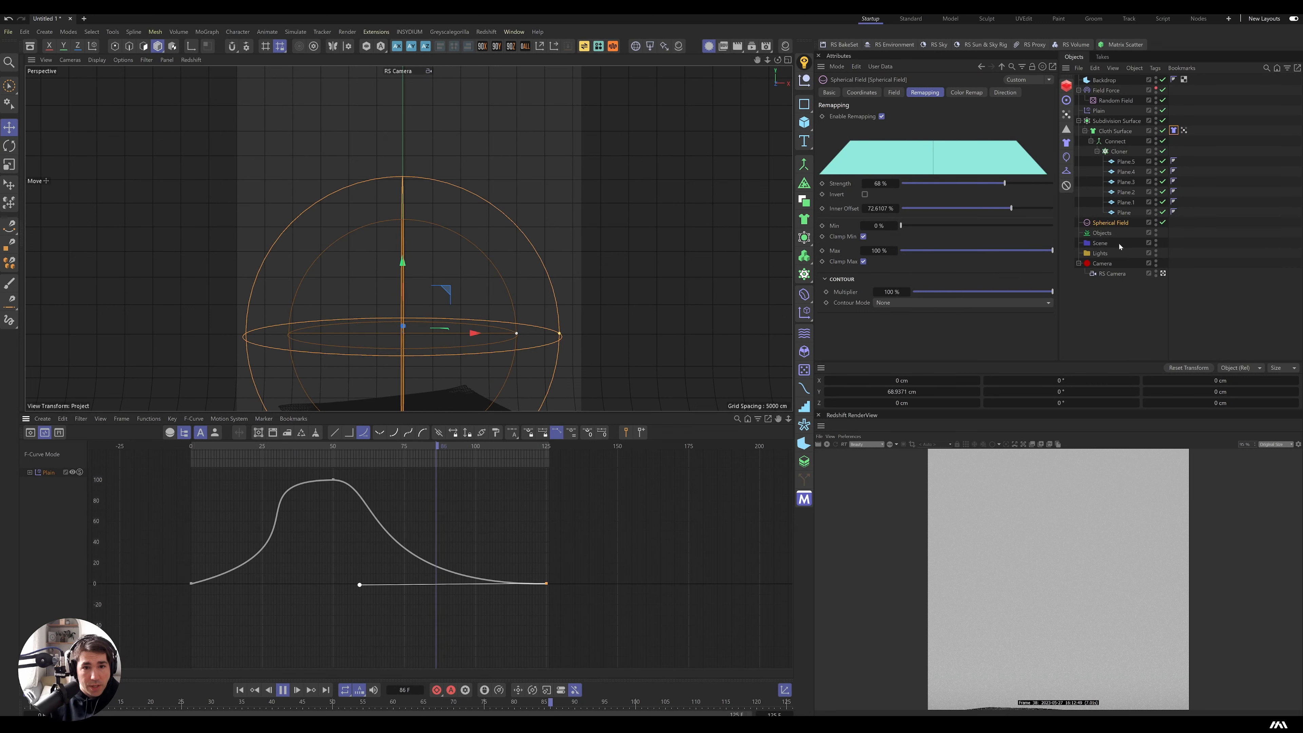
{"action": "left_click_drag", "start_coordinate": [402, 255], "coordinate": [402, 228]}
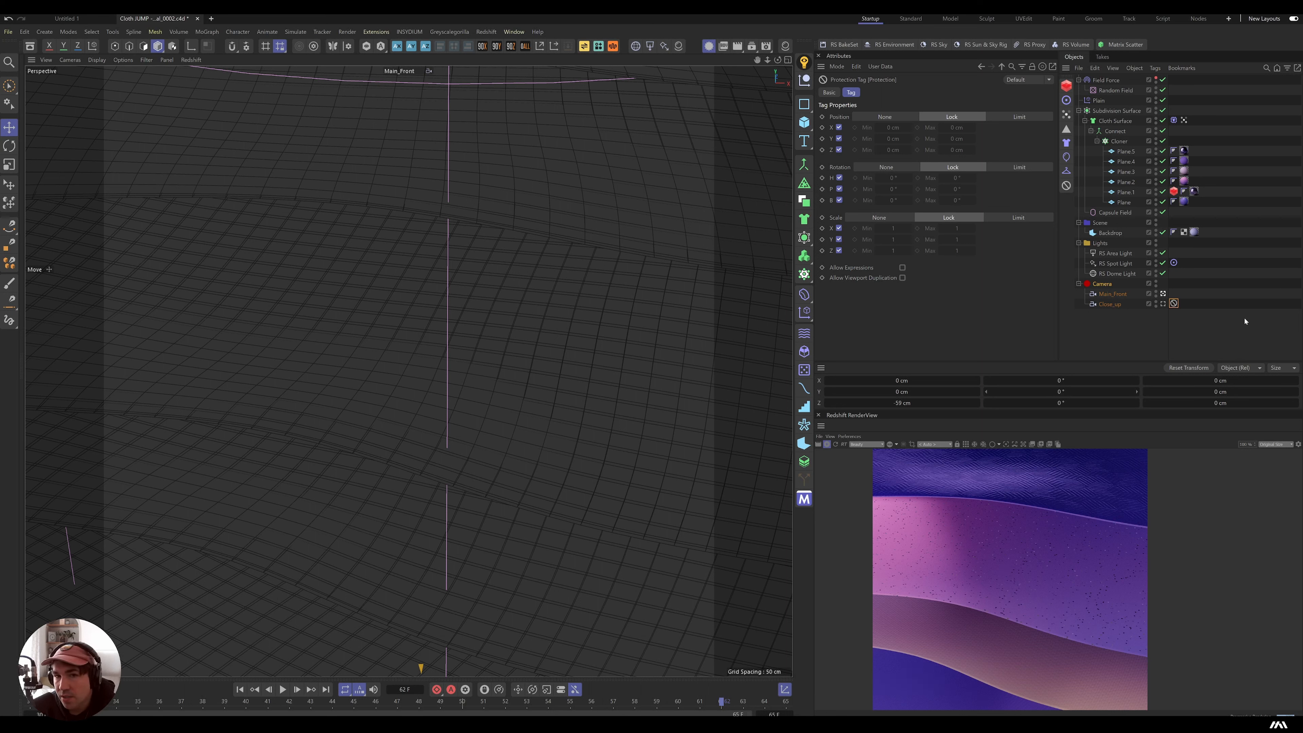
In the Cloth JUMP scene, clear the Cloth tag's cache and scrub the uncached simulation to frame 59 to check the render.
{"action": "left_click", "coordinate": [1174, 120]}
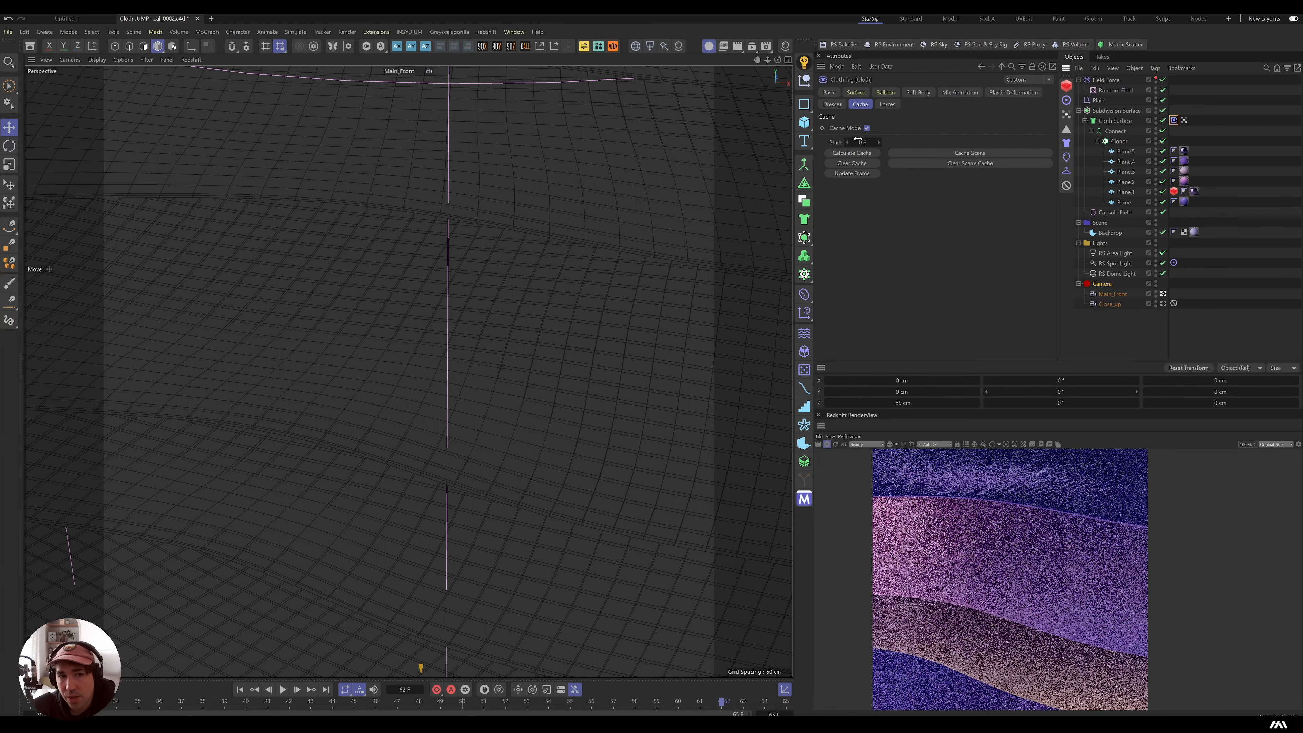
{"action": "left_click", "coordinate": [853, 164]}
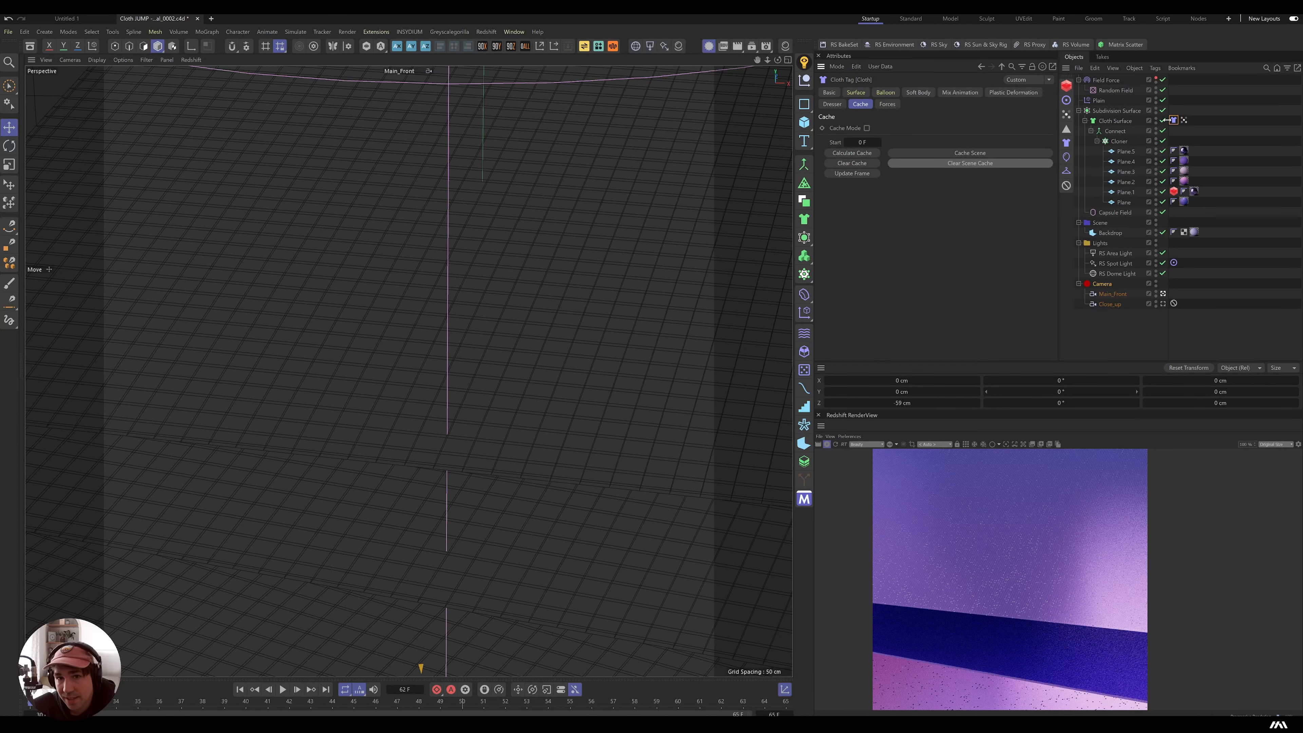
{"action": "left_click_drag", "start_coordinate": [334, 702], "coordinate": [657, 701]}
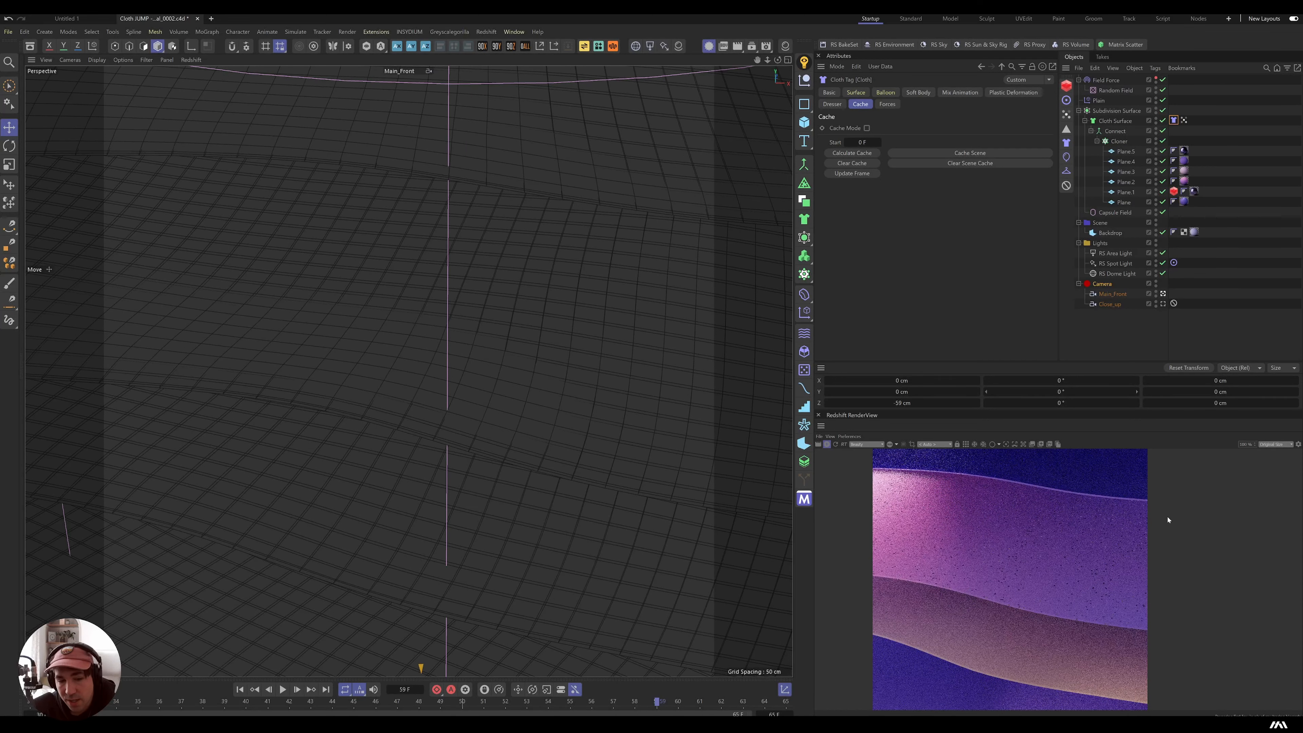
{"action": "left_click", "coordinate": [258, 692]}
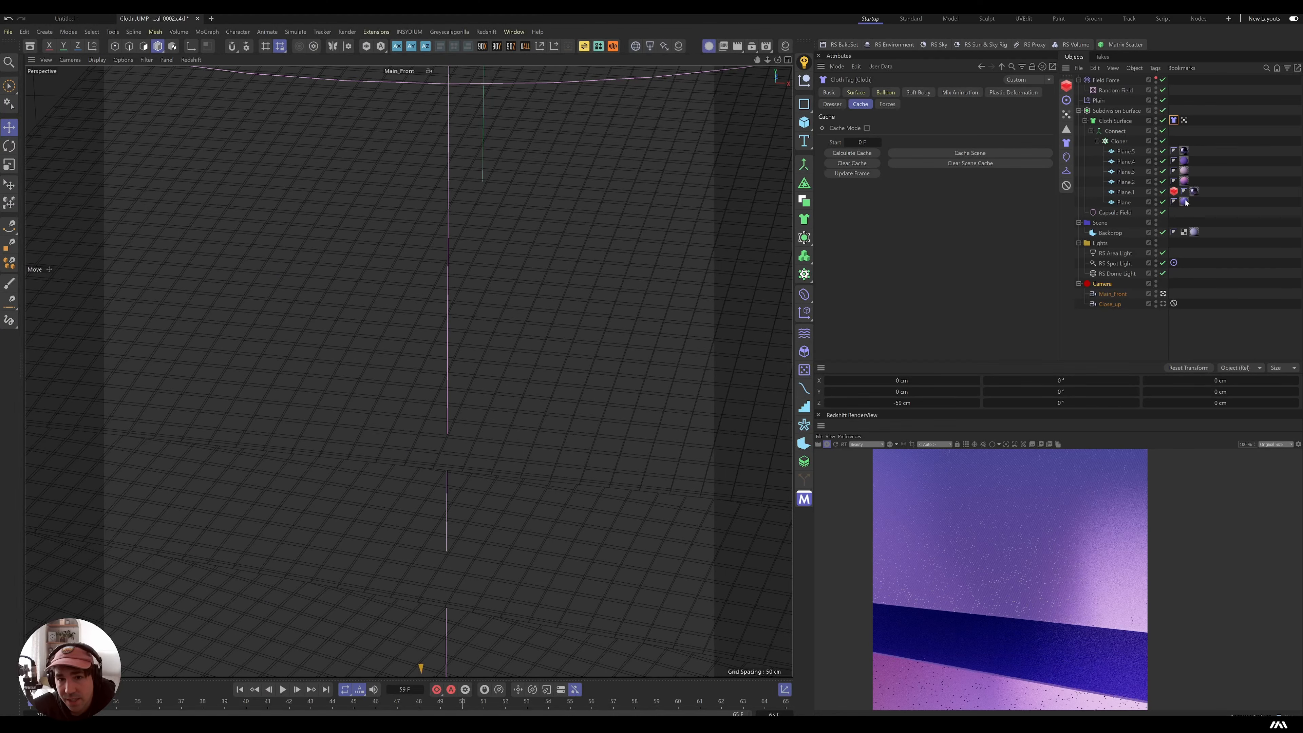
Open the Plane object's material nodes and check the Flakes node's Coord Space options, keeping UV.
{"action": "left_click", "coordinate": [1184, 202]}
{"action": "left_click", "coordinate": [889, 208]}
{"action": "left_click", "coordinate": [923, 355]}
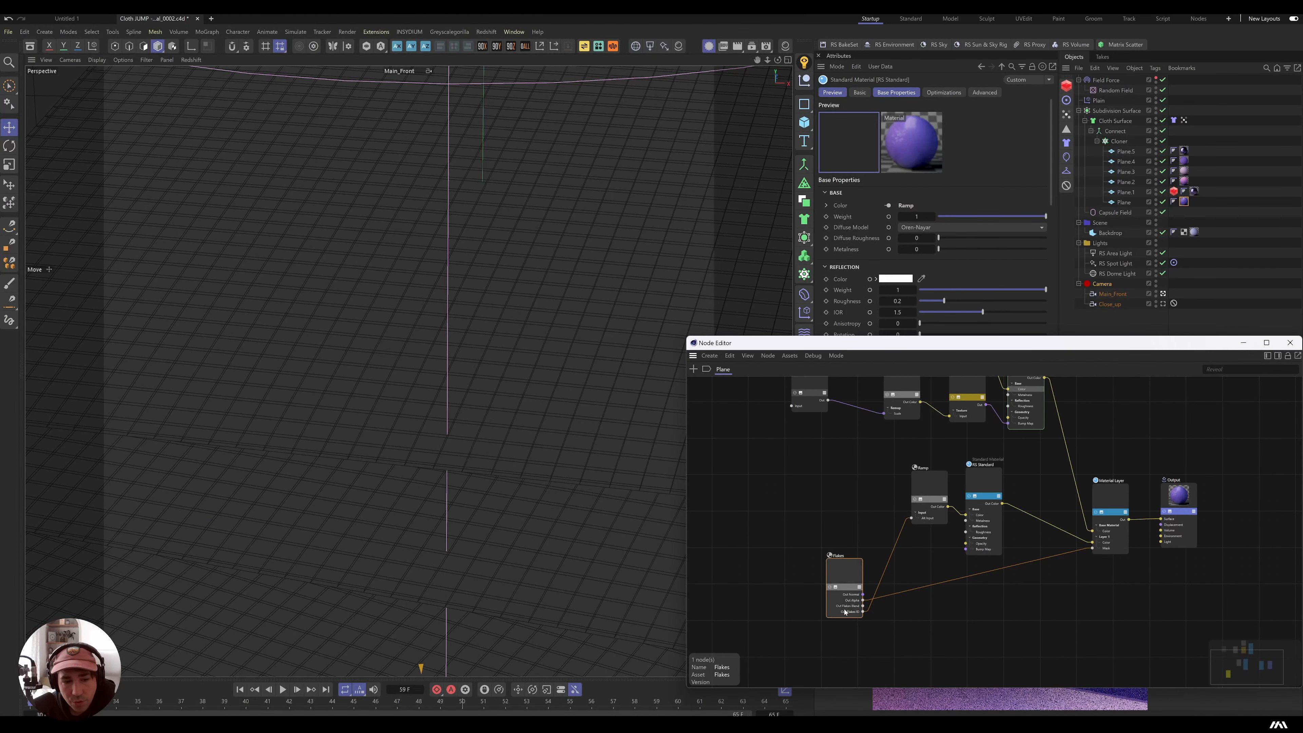
{"action": "left_click", "coordinate": [846, 567]}
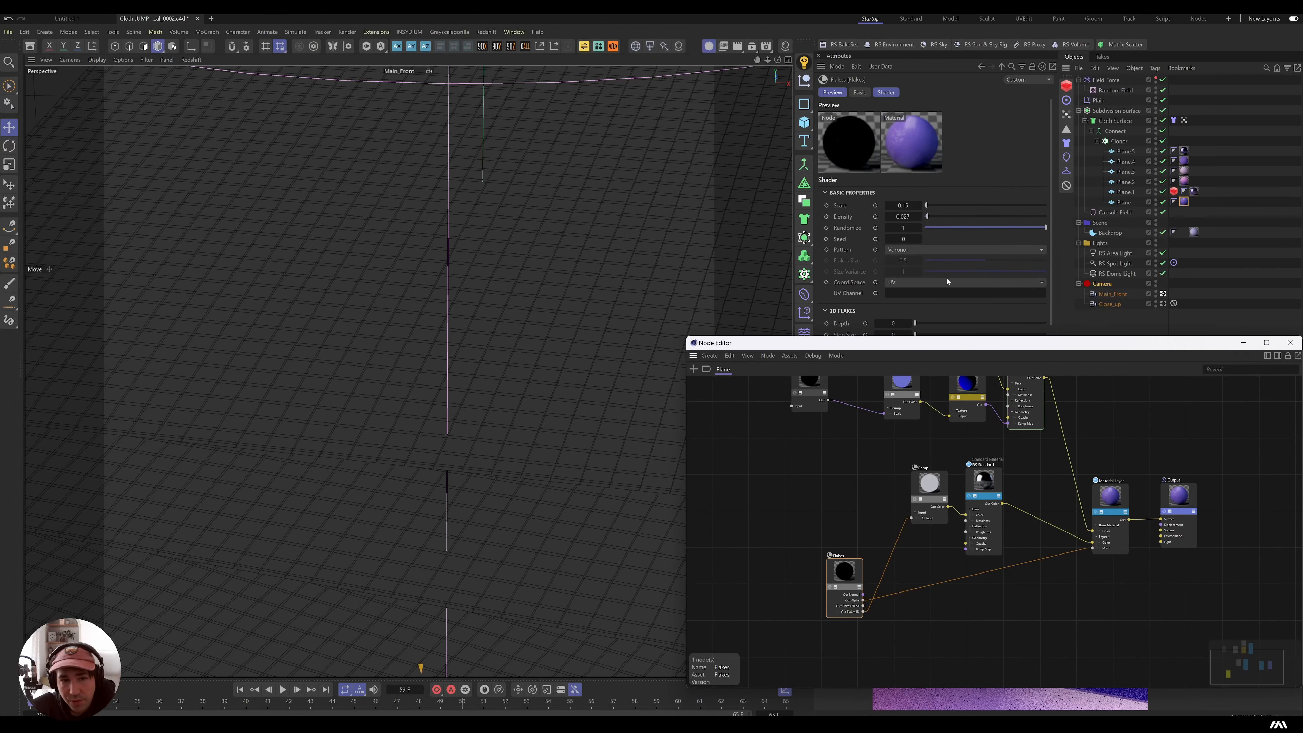
{"action": "left_click", "coordinate": [947, 282]}
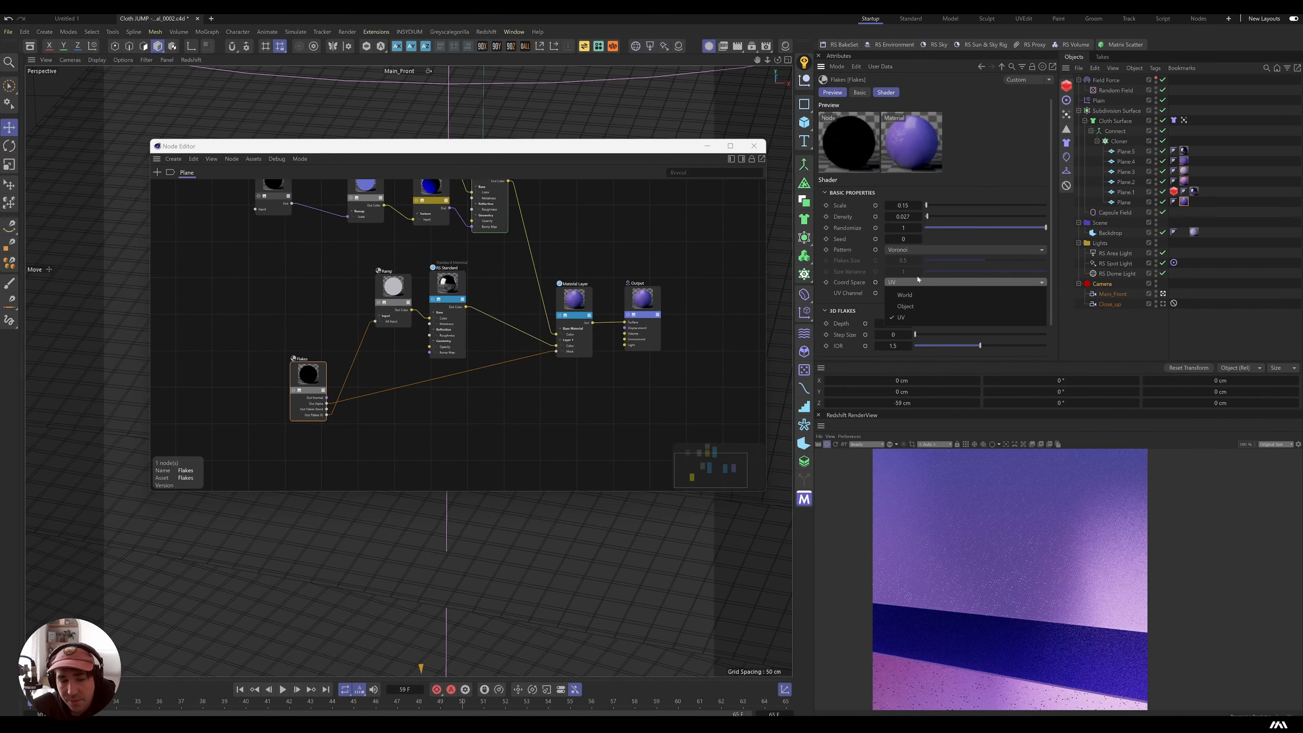
{"action": "left_click", "coordinate": [901, 317]}
{"action": "left_click", "coordinate": [752, 146]}
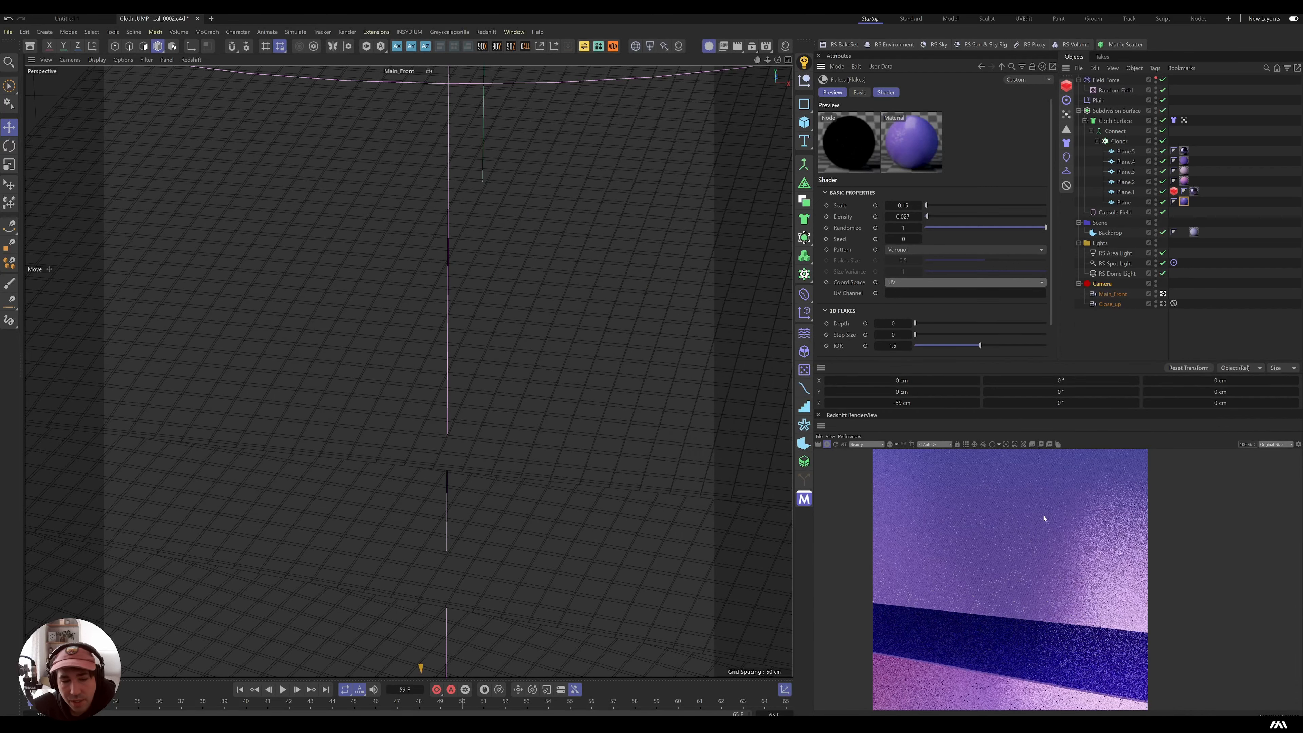
Cache the scene's simulation from the Cloth tag and scrub through the cached frames.
{"action": "left_click", "coordinate": [1173, 119]}
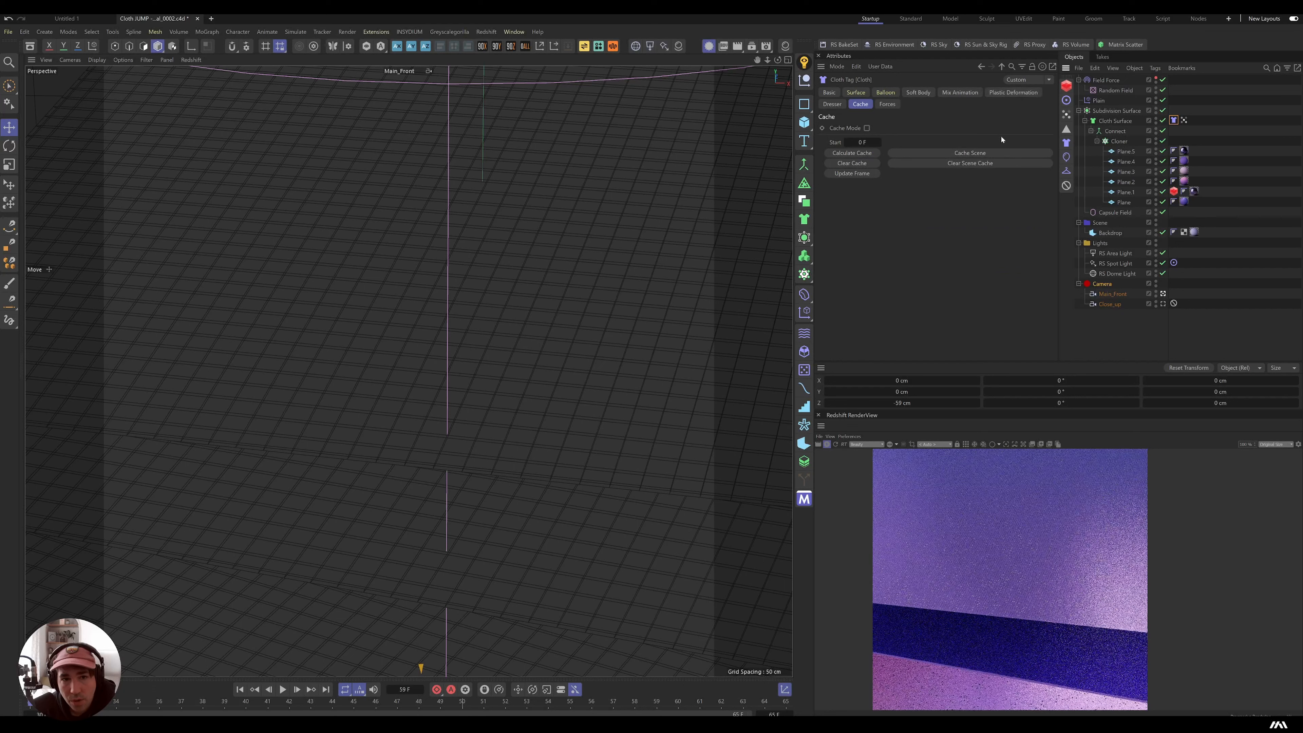
{"action": "left_click", "coordinate": [971, 153]}
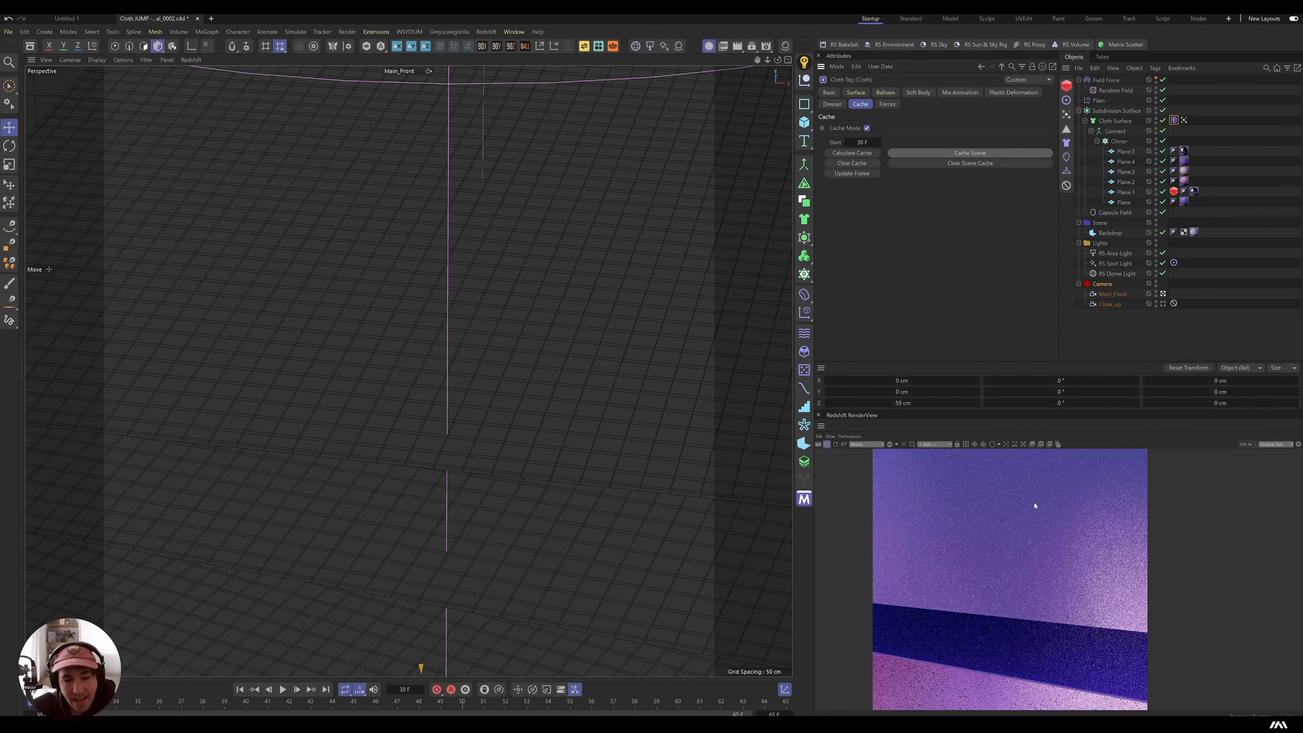
{"action": "left_click_drag", "start_coordinate": [602, 707], "coordinate": [265, 711]}
{"action": "key", "text": "ctrl+z"}
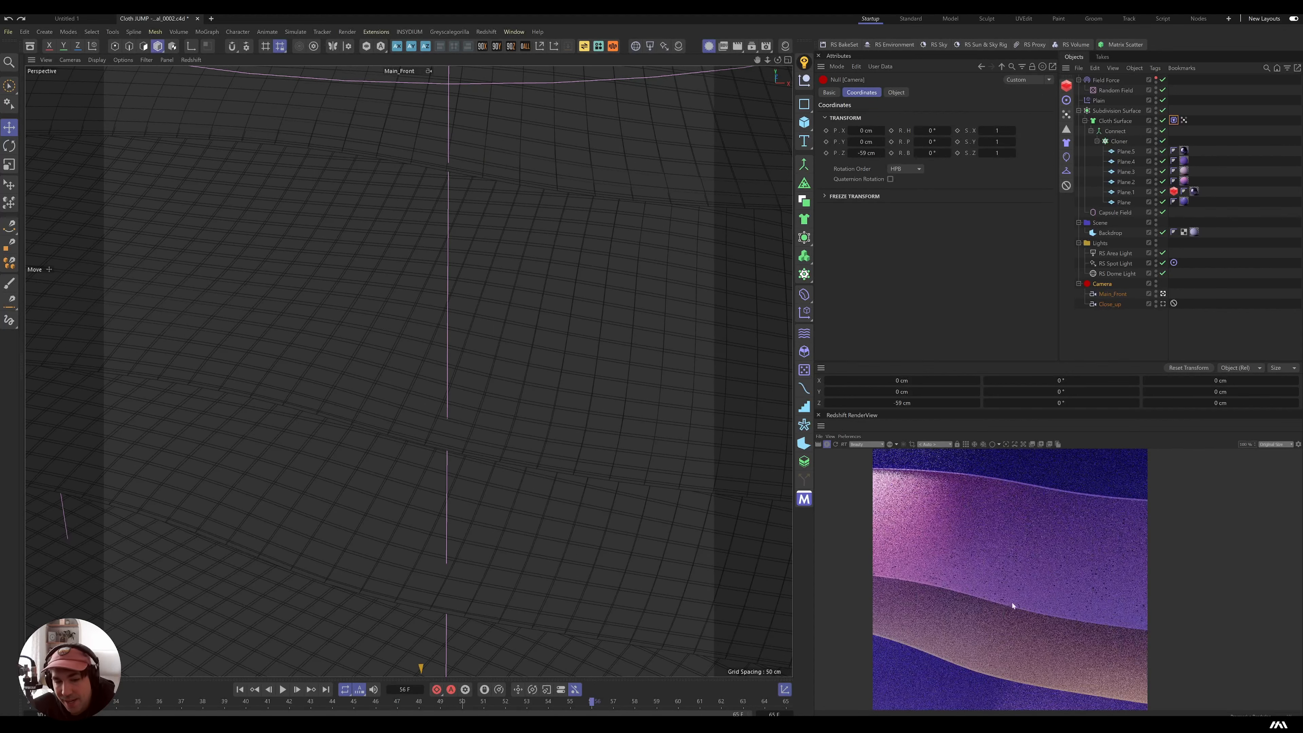
Compare the flakes on the cloth close up in the Redshift render at frames 57, 58 and 59.
{"action": "scroll", "coordinate": [1003, 606], "scroll_direction": "up", "scroll_amount": 6}
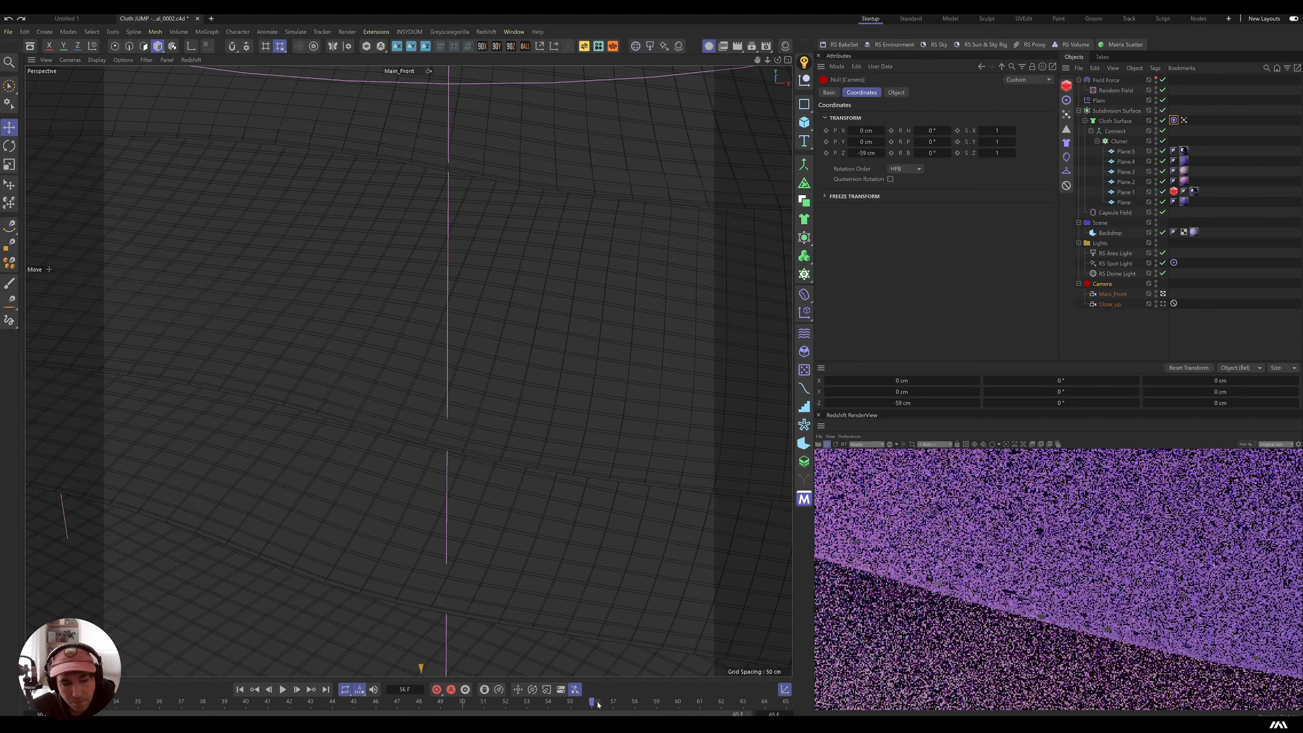
{"action": "left_click", "coordinate": [613, 703]}
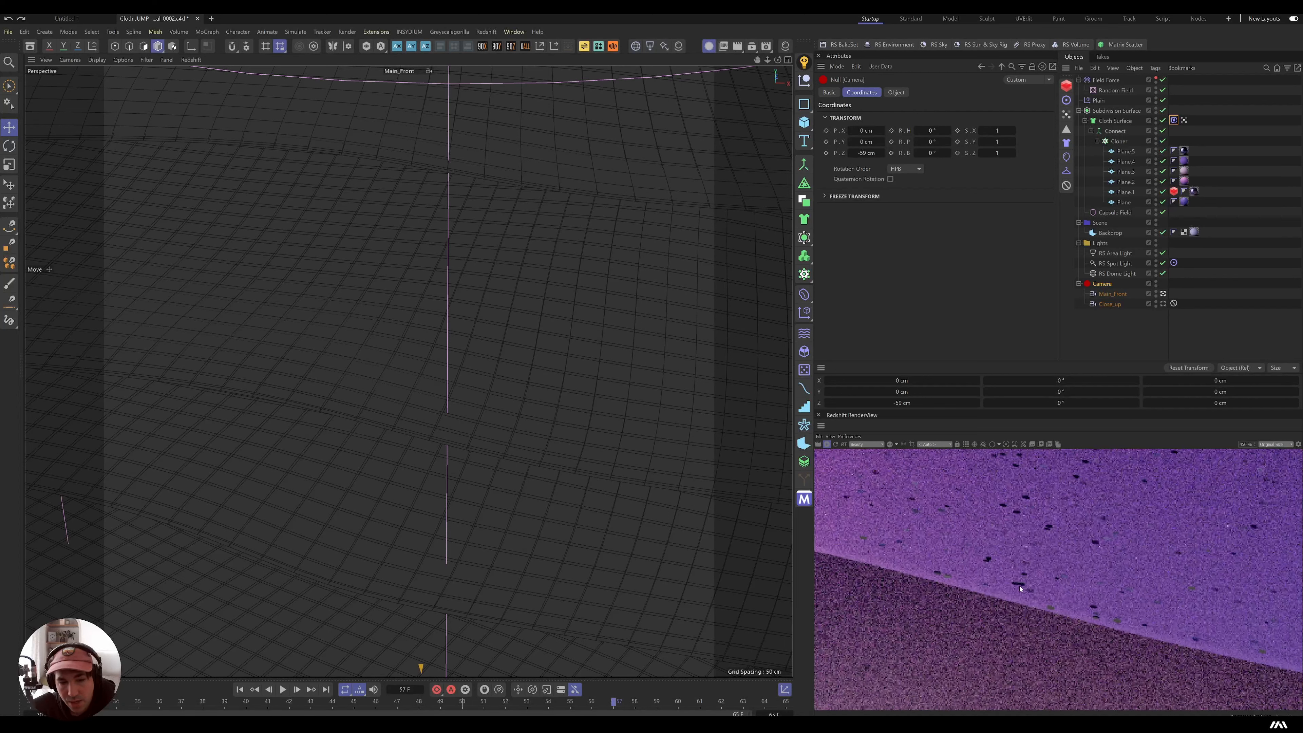
{"action": "left_click", "coordinate": [626, 707]}
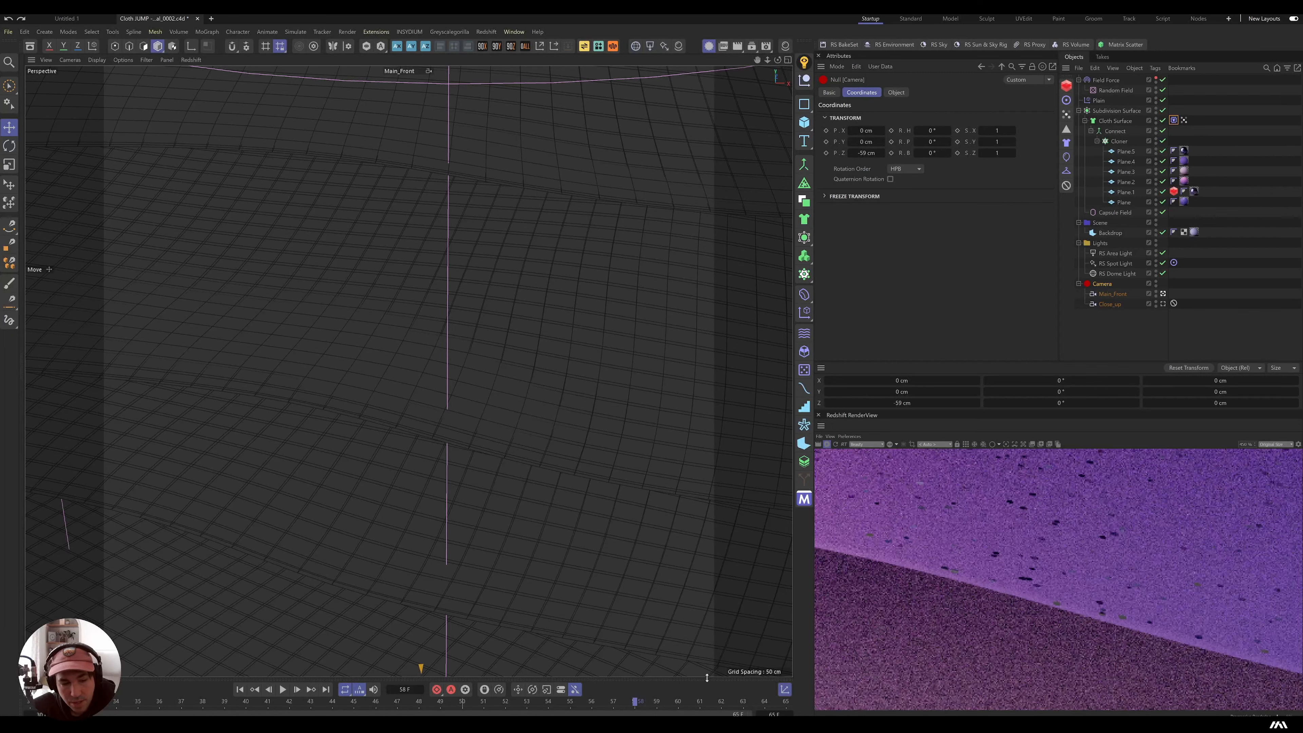
{"action": "left_click", "coordinate": [657, 707]}
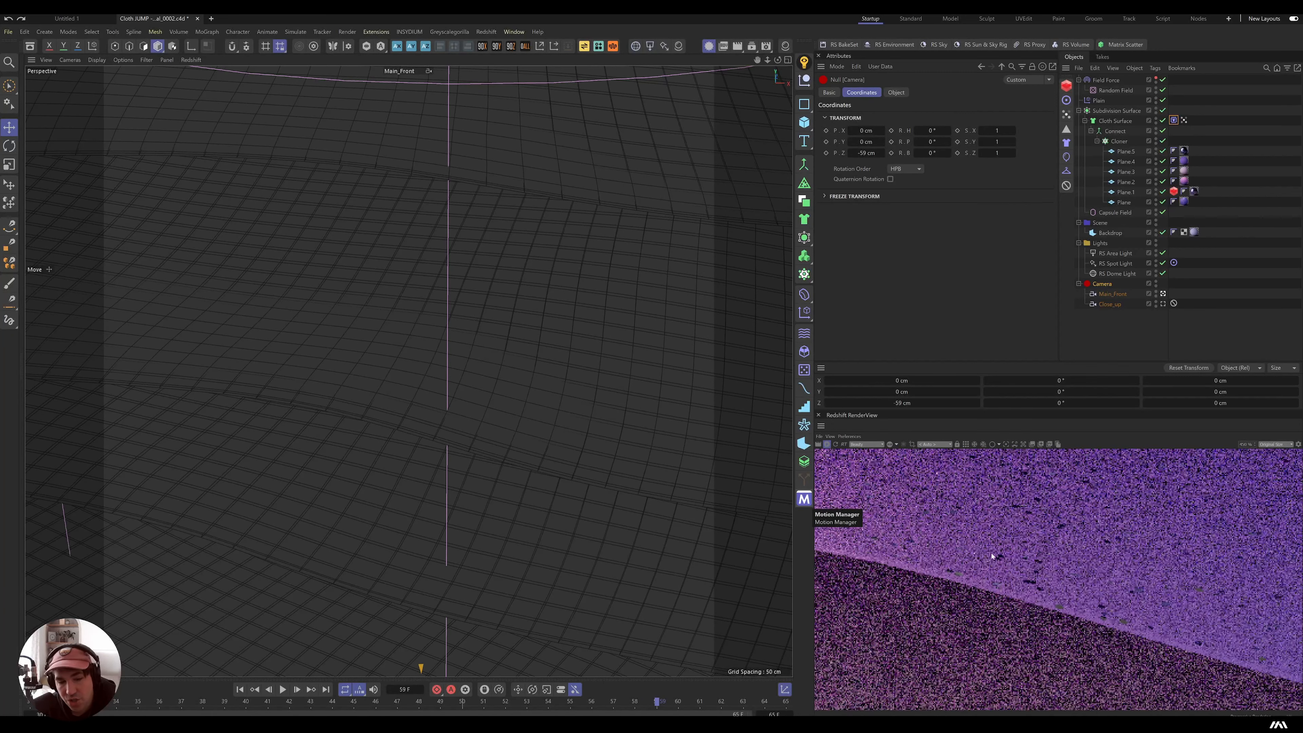
{"action": "scroll", "coordinate": [1027, 561], "scroll_direction": "down", "scroll_amount": 5}
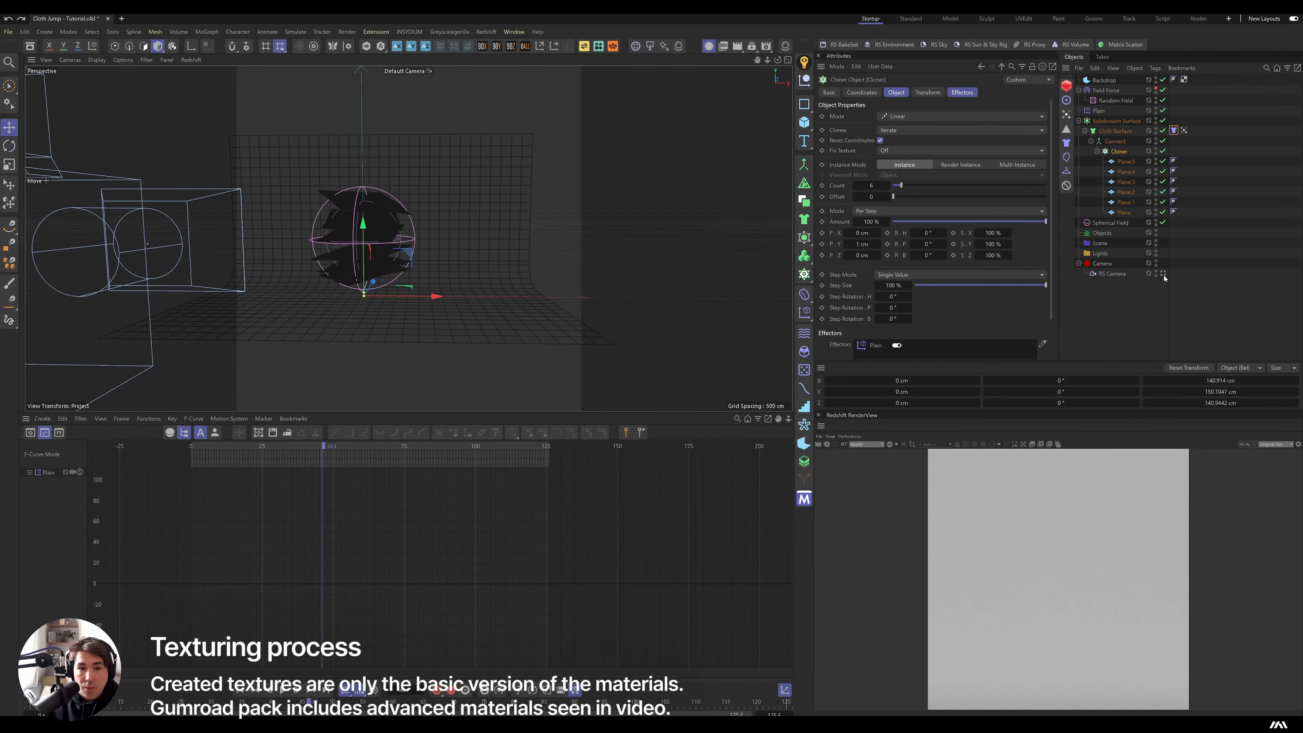
In the Cloth Jump tutorial scene, position the active RS Camera at about Y 135 cm and Z 47 cm and lock it with a Protection tag.
{"action": "left_click", "coordinate": [486, 32]}
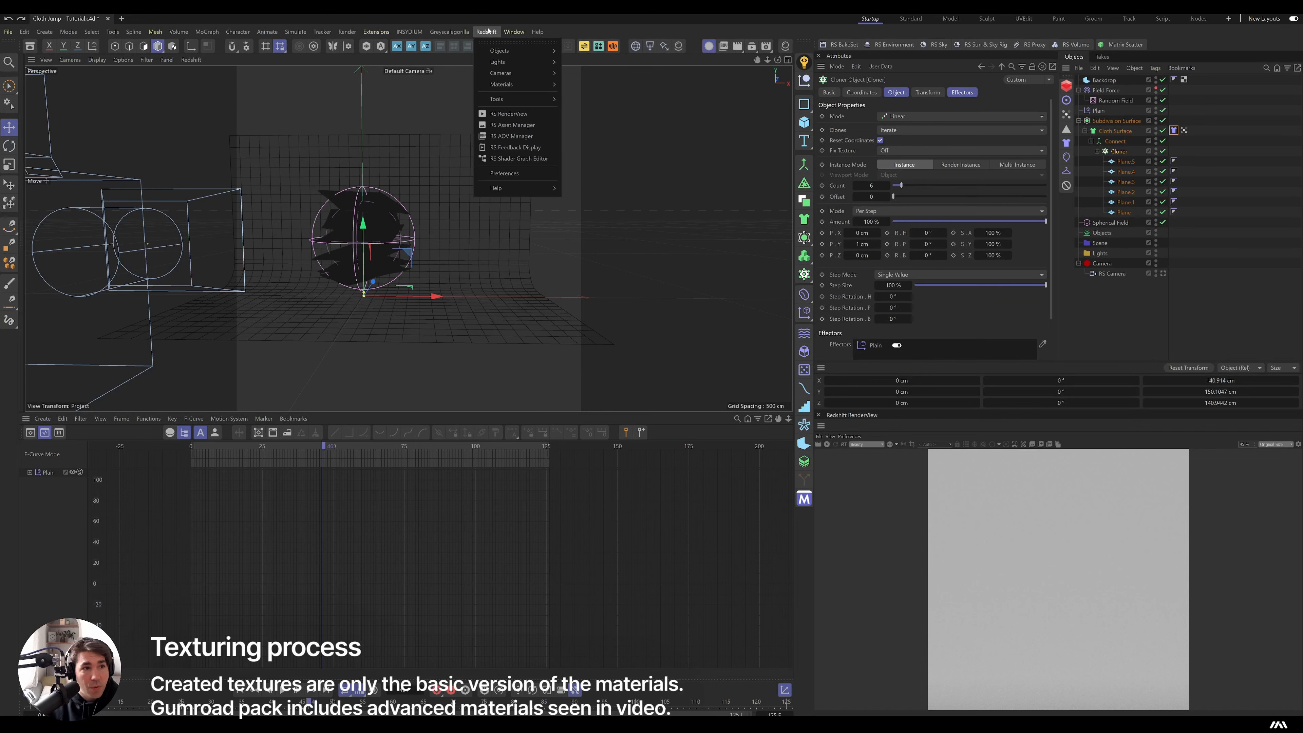
{"action": "left_click", "coordinate": [1163, 274]}
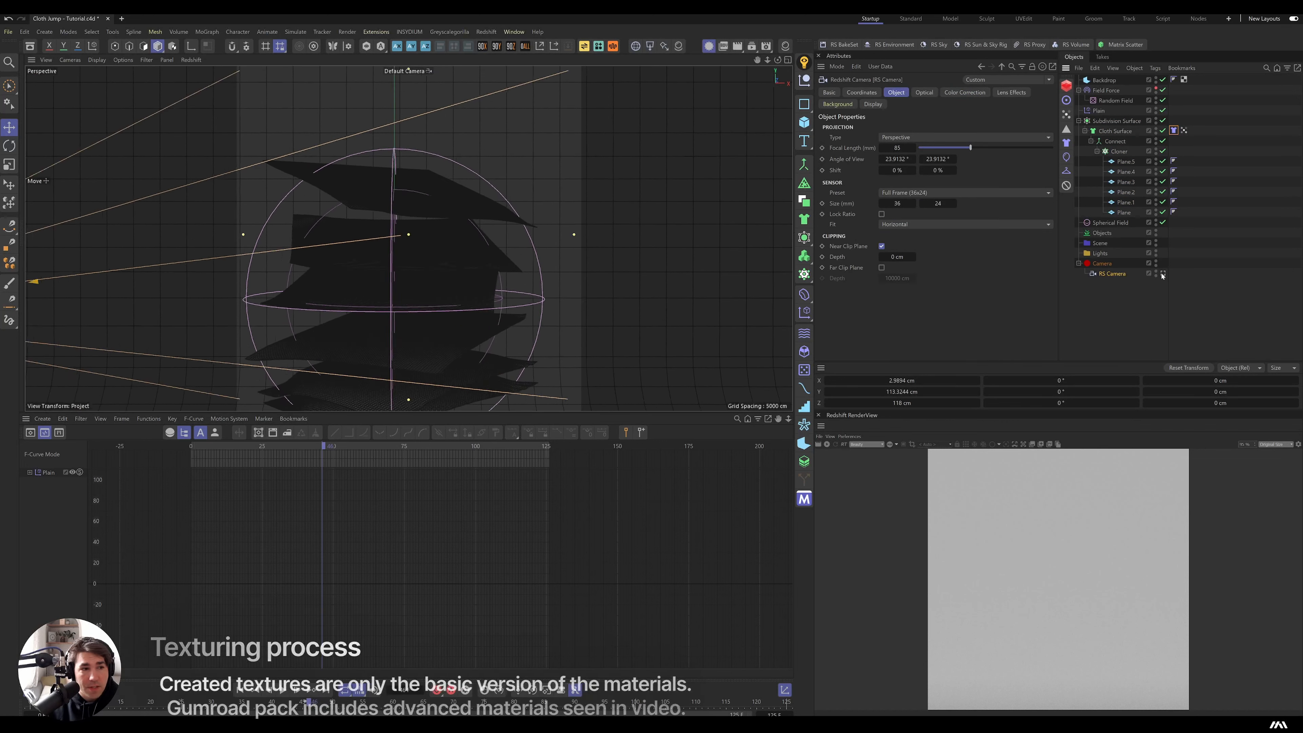
{"action": "left_click", "coordinate": [851, 94]}
{"action": "mouse_move", "coordinate": [866, 165]}
{"action": "left_mouse_down"}
{"action": "mouse_move", "coordinate": [826, 165]}
{"action": "mouse_move", "coordinate": [880, 154]}
{"action": "left_mouse_up"}
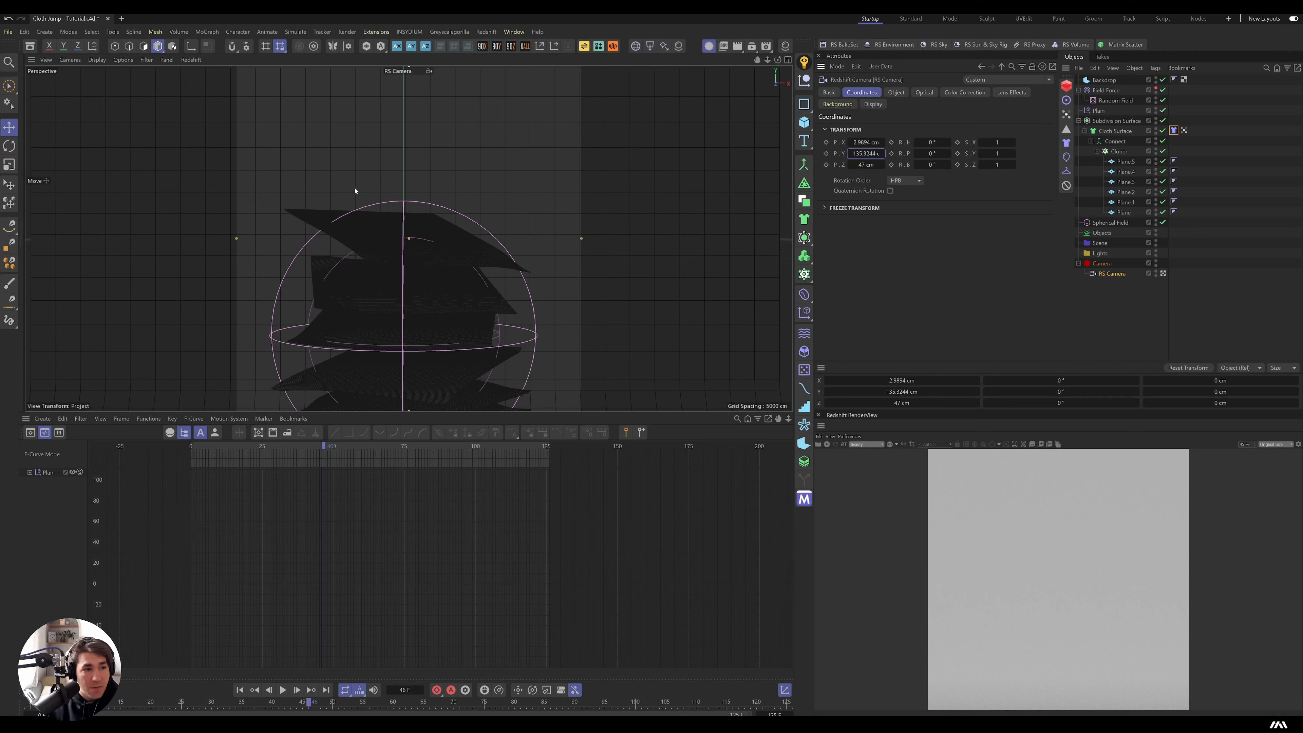
{"action": "left_click", "coordinate": [1066, 185]}
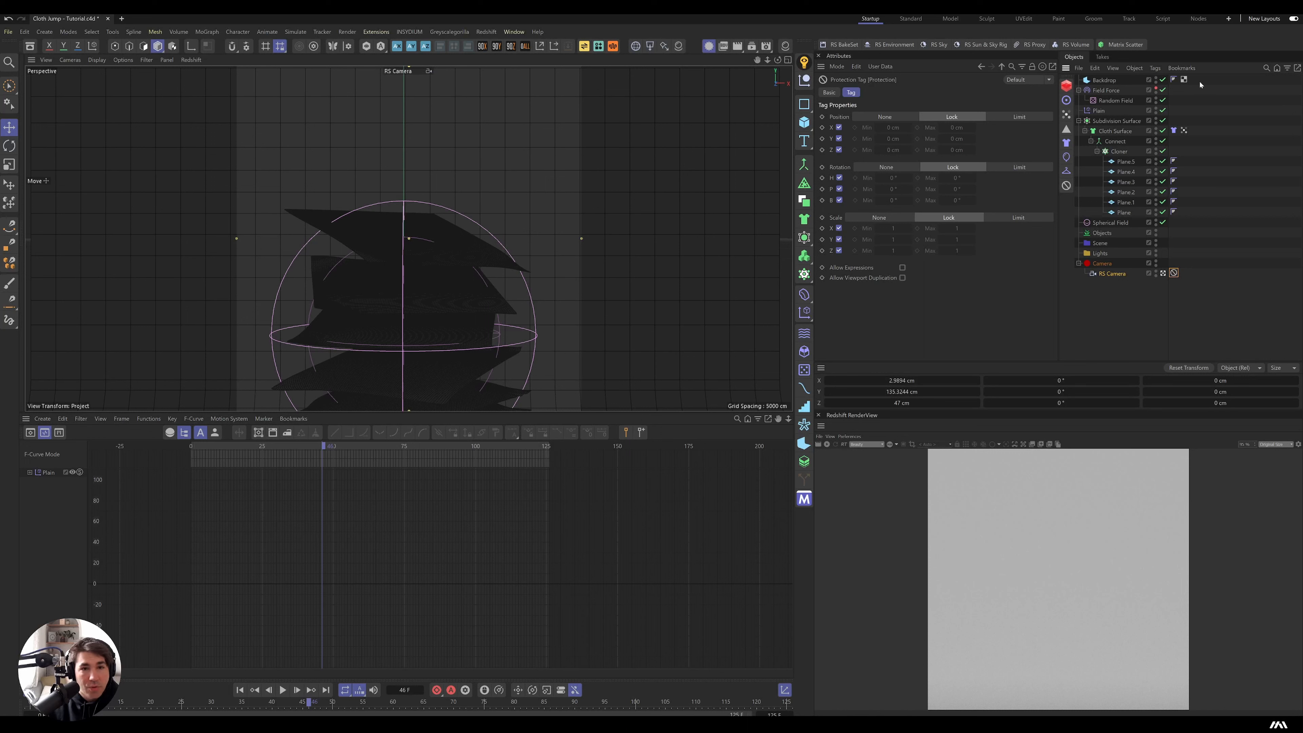
Create a second Redshift camera, look through it, and frame a close, slightly raised, angled view of the stacked cloth planes.
{"action": "left_click", "coordinate": [486, 31]}
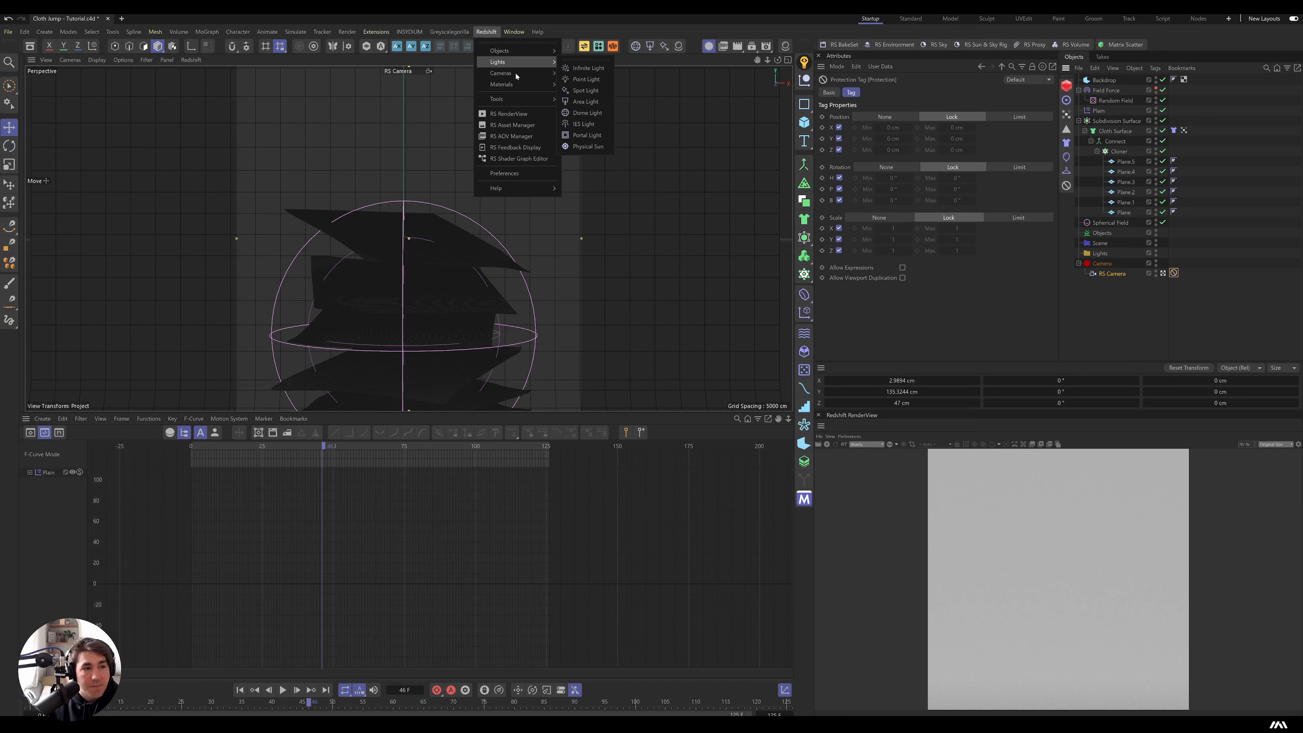
{"action": "left_click", "coordinate": [585, 79]}
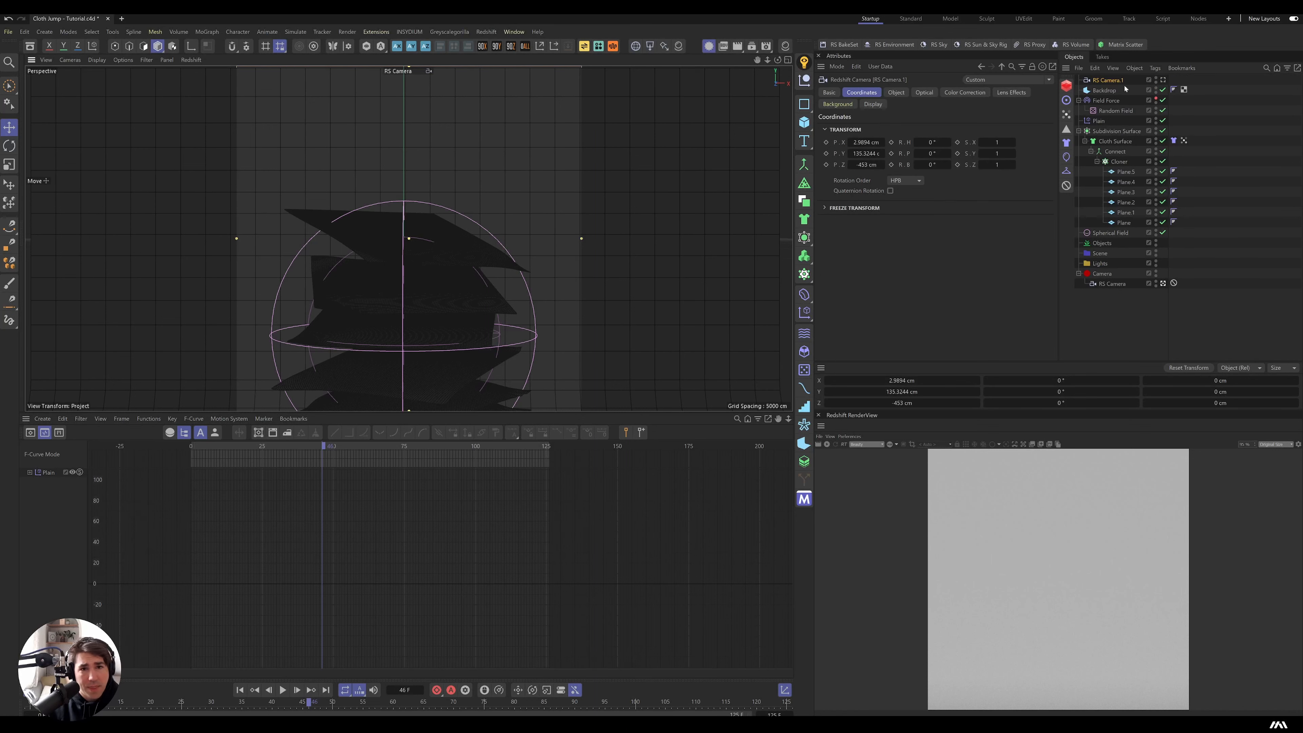
{"action": "left_click", "coordinate": [1163, 80]}
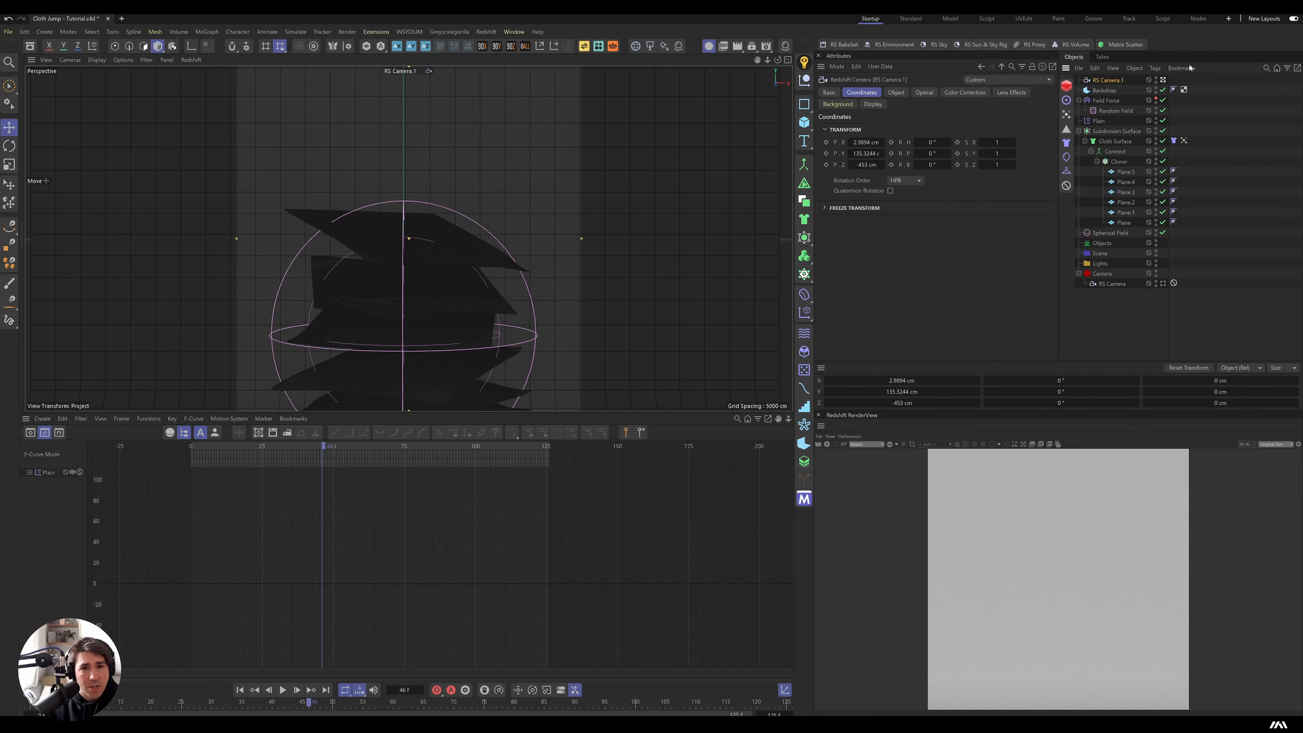
{"action": "left_click_drag", "start_coordinate": [439, 283], "coordinate": [467, 292], "text": "alt"}
{"action": "right_click_drag", "start_coordinate": [349, 315], "coordinate": [422, 345], "text": "alt"}
{"action": "middle_click_drag", "start_coordinate": [422, 345], "coordinate": [224, 236], "text": "alt"}
{"action": "left_click_drag", "start_coordinate": [224, 235], "coordinate": [349, 277], "text": "alt"}
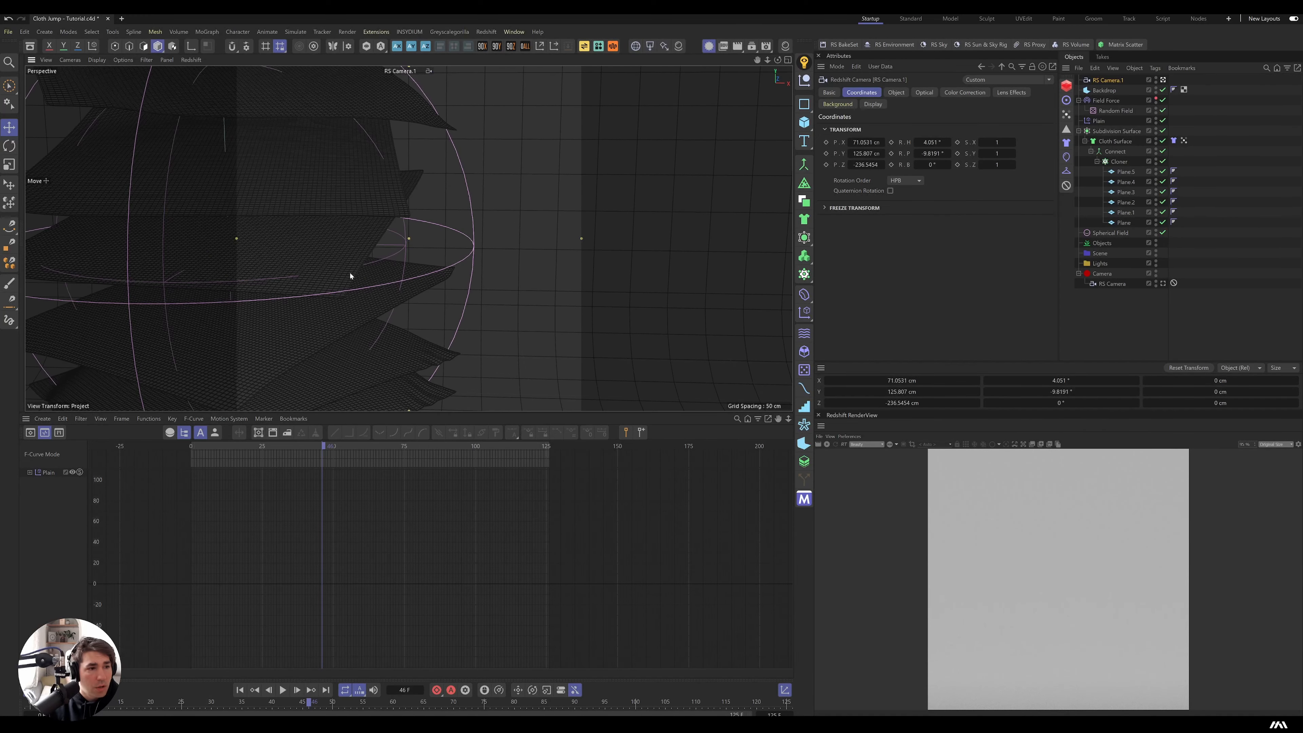
{"action": "middle_click_drag", "start_coordinate": [349, 277], "coordinate": [368, 187], "text": "alt"}
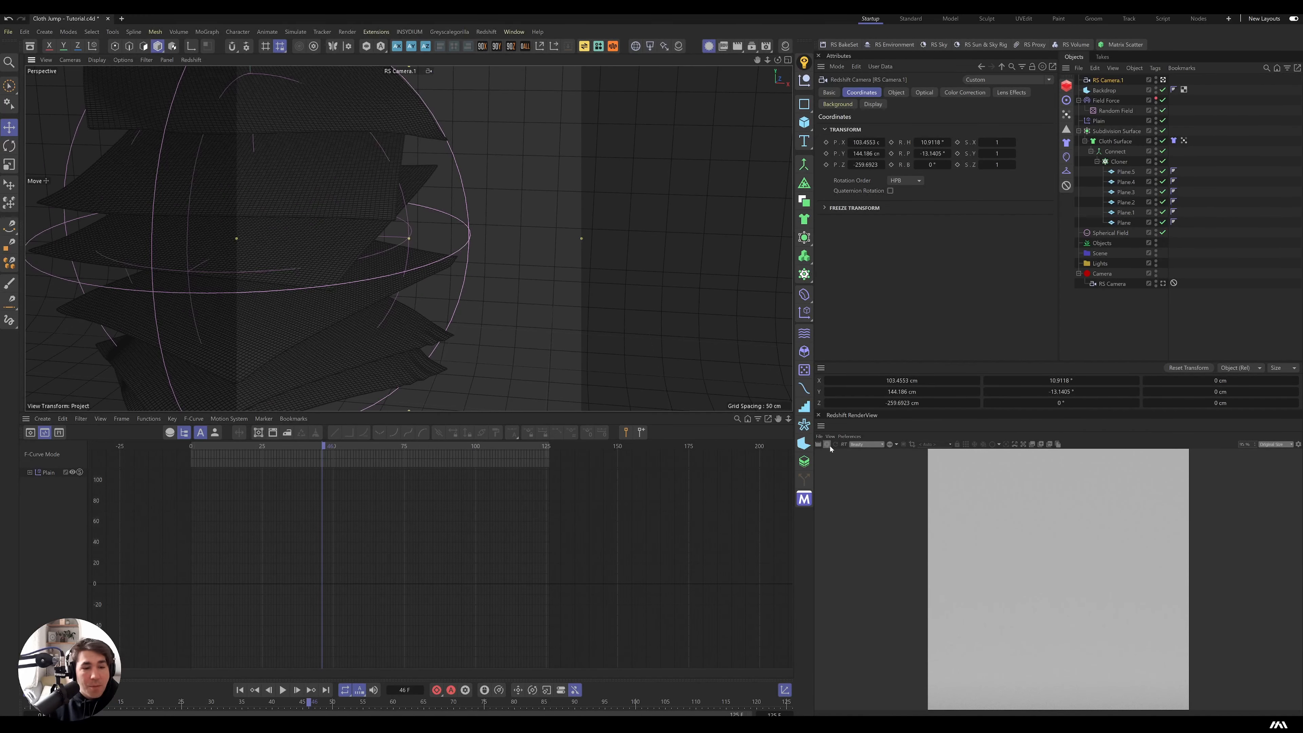
Start the Redshift preview render and add an RS Dome Light with intensity 1.128.
{"action": "left_click", "coordinate": [826, 444]}
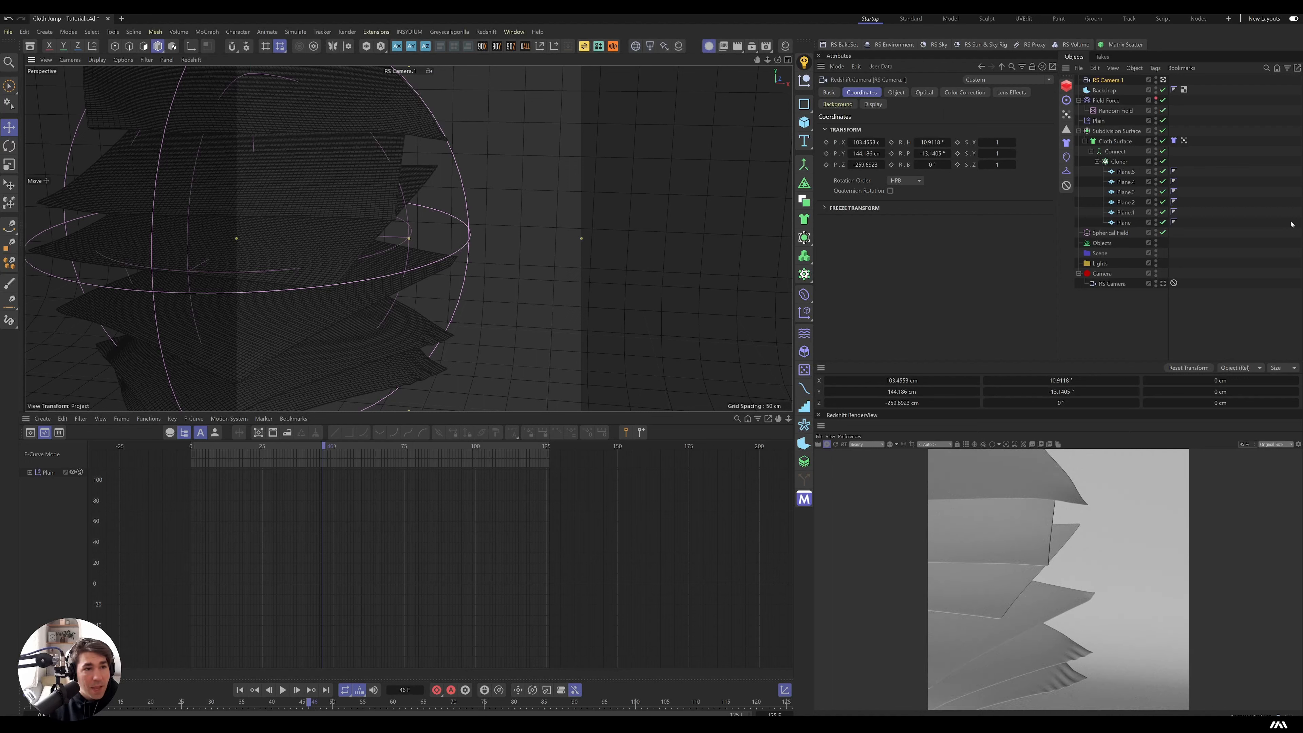
{"action": "left_click", "coordinate": [636, 46]}
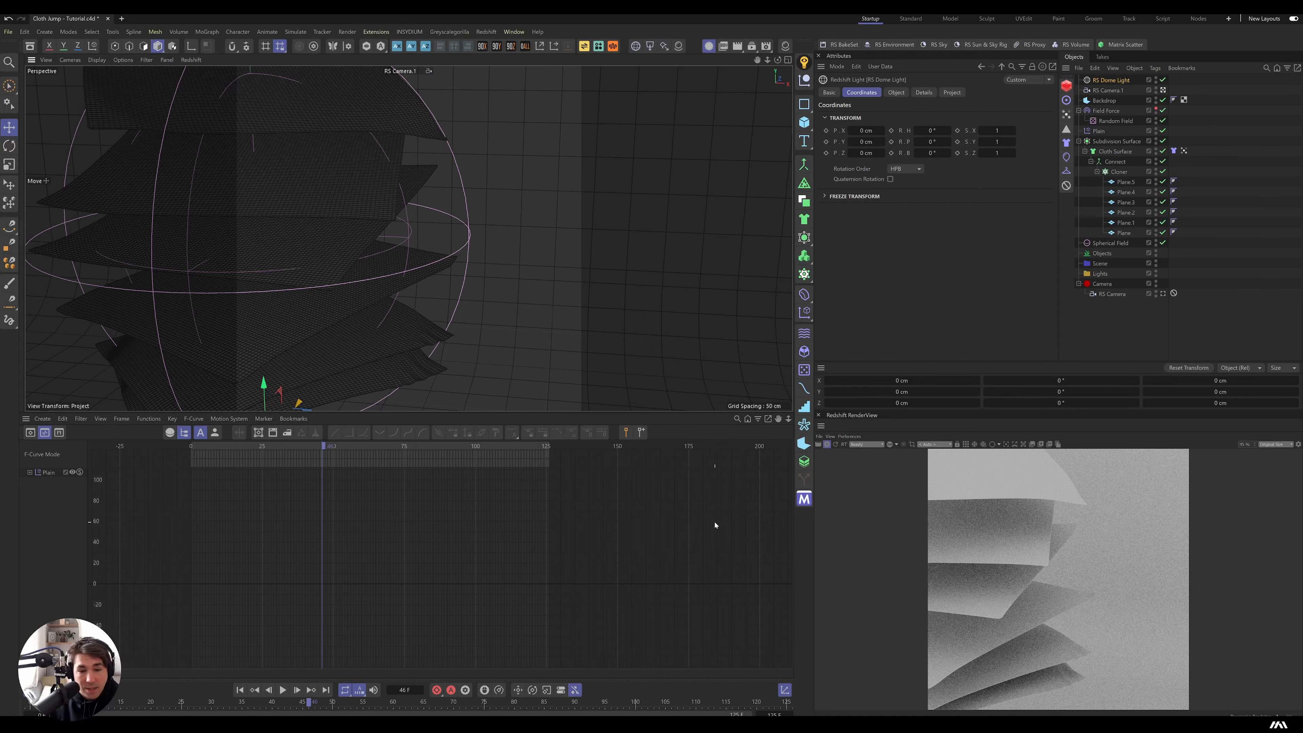
{"action": "left_click", "coordinate": [896, 92]}
{"action": "left_click_drag", "start_coordinate": [940, 168], "coordinate": [944, 168]}
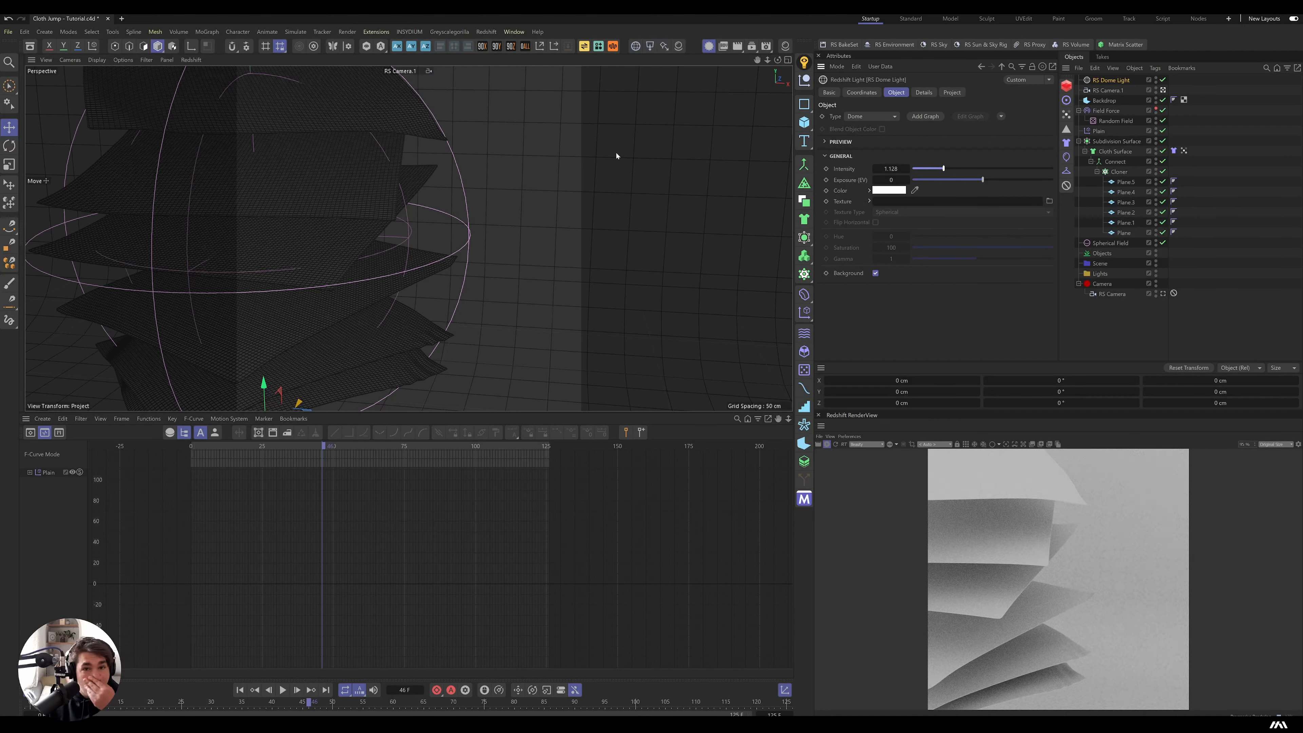
Create a Redshift Standard material, apply it to the Plane object in the Cloner, and open the material's properties.
{"action": "left_click", "coordinate": [679, 46]}
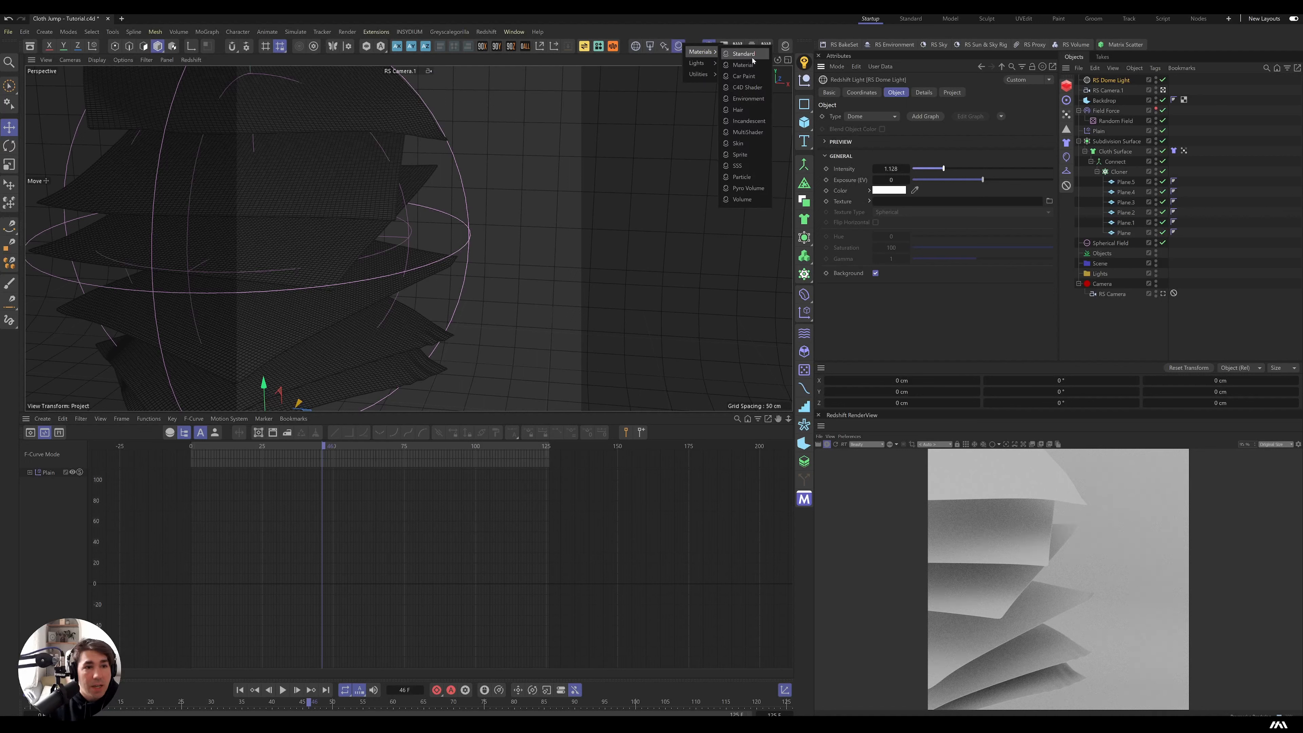
{"action": "left_click", "coordinate": [749, 55]}
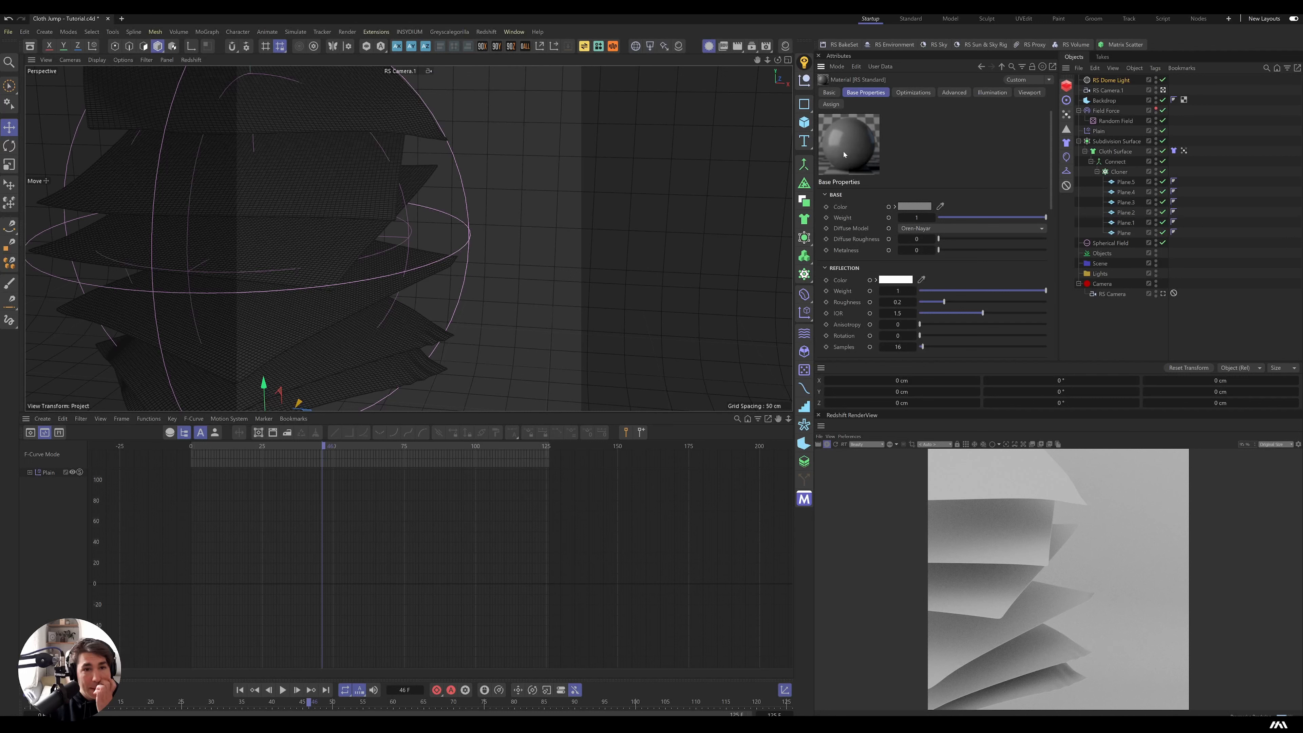
{"action": "left_click_drag", "start_coordinate": [856, 148], "coordinate": [1123, 232]}
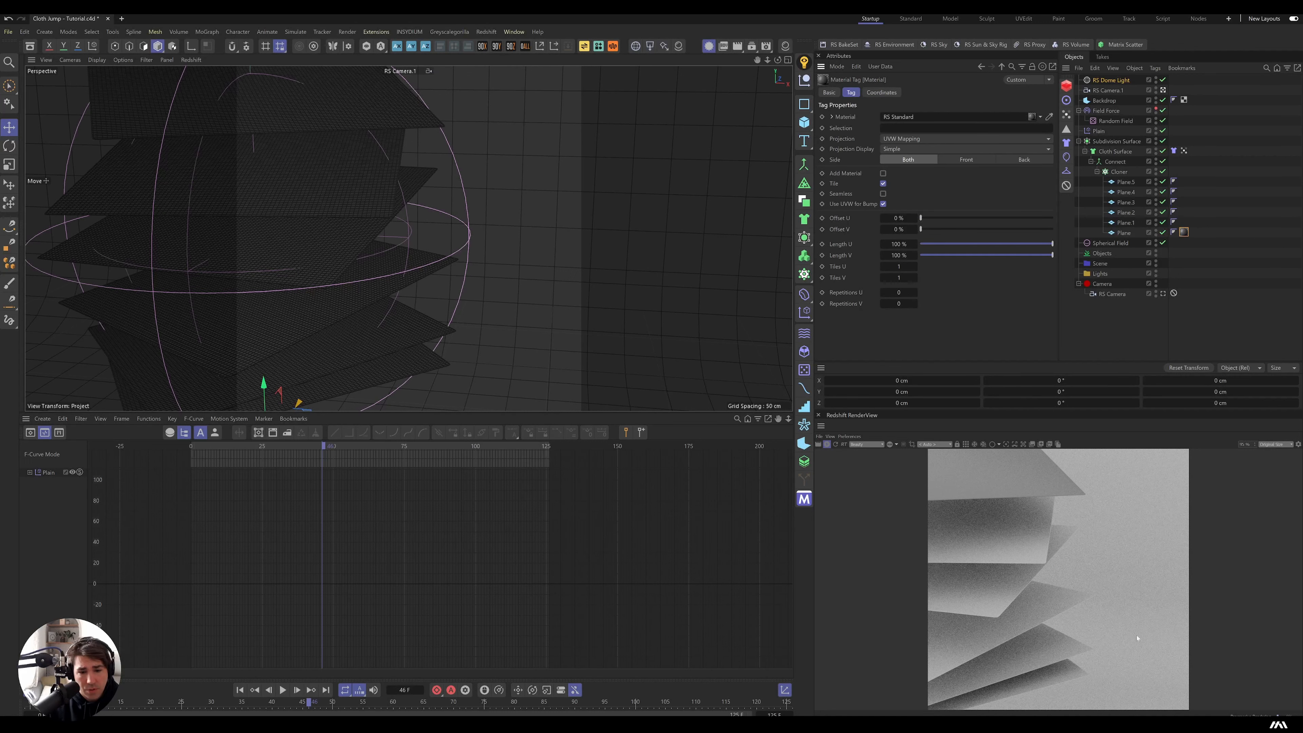
{"action": "left_click", "coordinate": [1032, 116]}
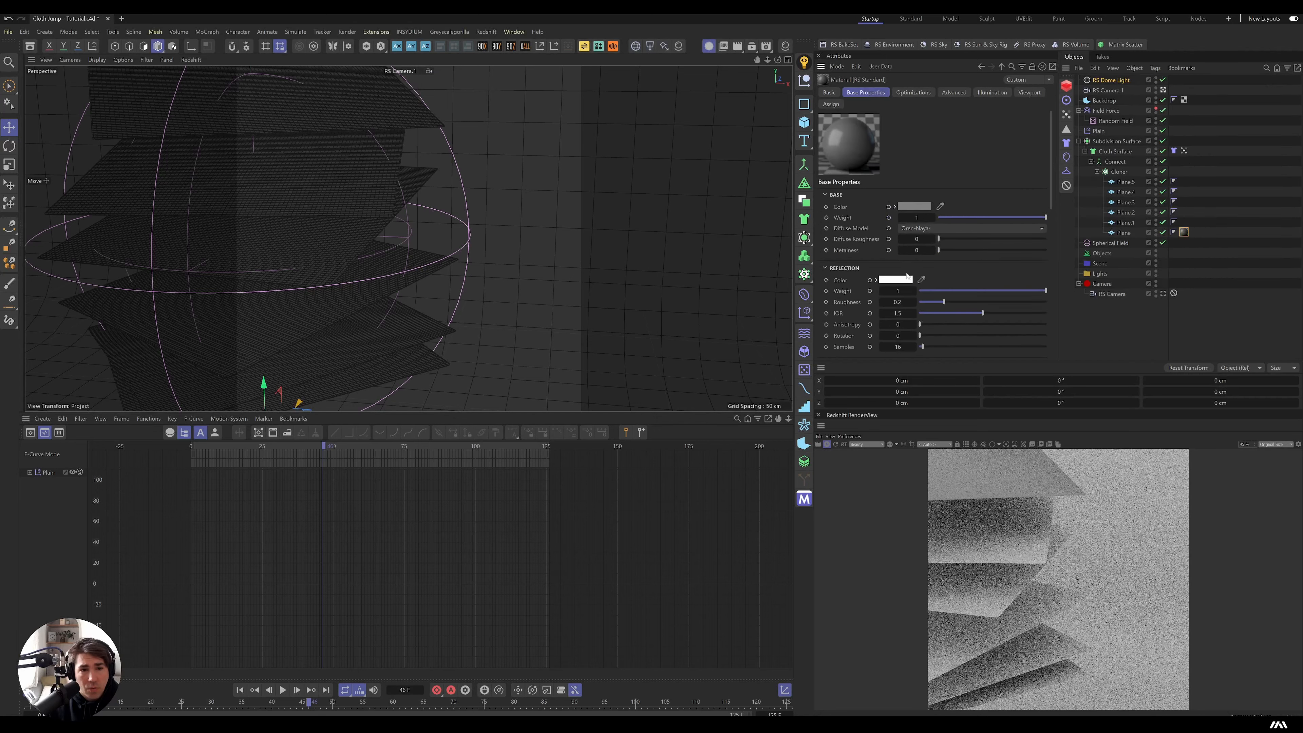
Set the RS Standard material's base color to saturated blue with RGB 0, 47, 255.
{"action": "left_click", "coordinate": [905, 207]}
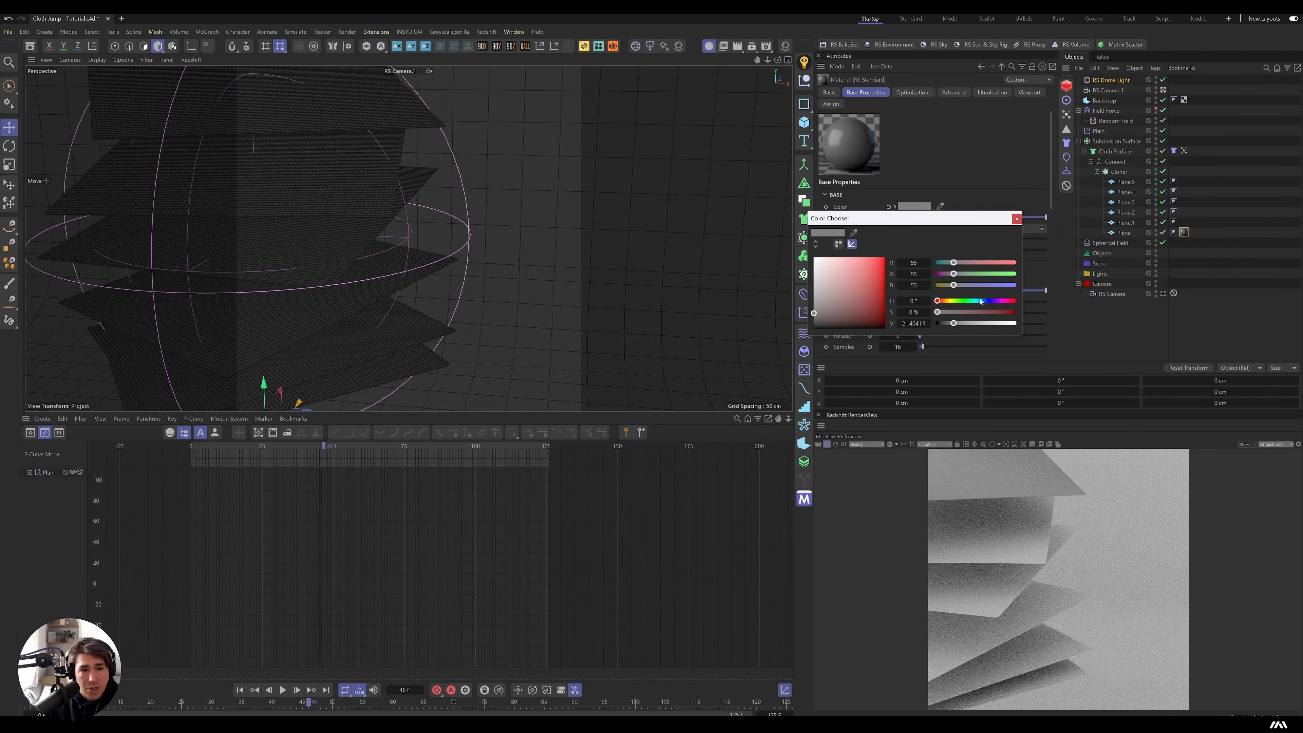
{"action": "left_click_drag", "start_coordinate": [980, 302], "coordinate": [986, 301]}
{"action": "left_click", "coordinate": [885, 257]}
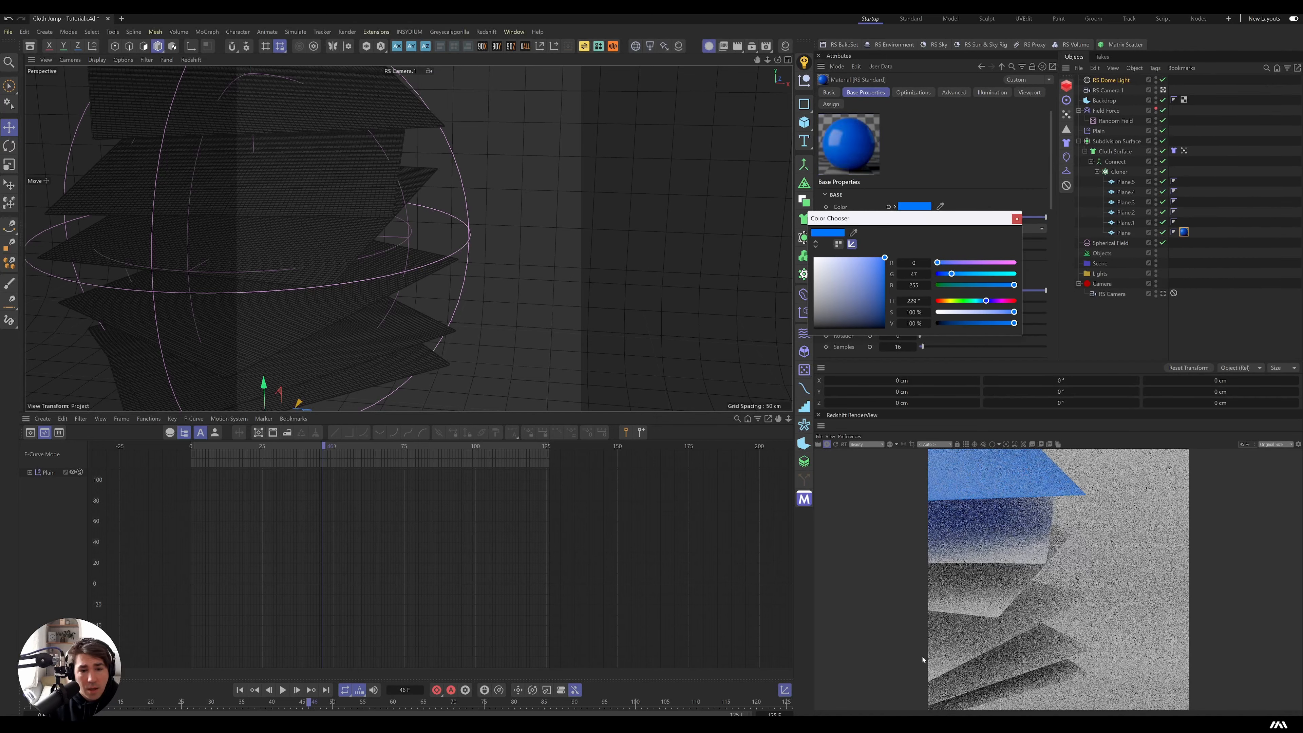
{"action": "left_click", "coordinate": [1016, 218]}
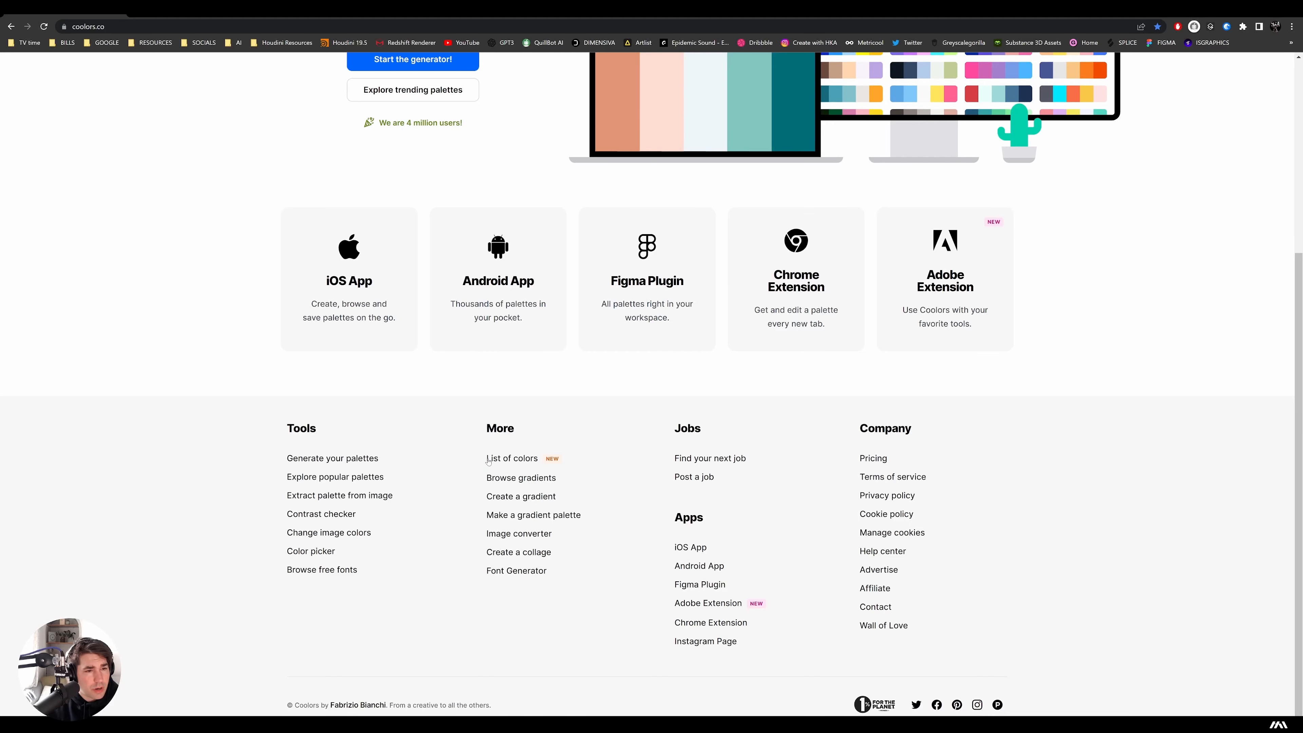
On the Coolors website in the browser, open the trending palettes and browse them for a color scheme.
{"action": "scroll", "coordinate": [437, 351], "scroll_direction": "up", "scroll_amount": 5}
{"action": "left_click", "coordinate": [437, 350]}
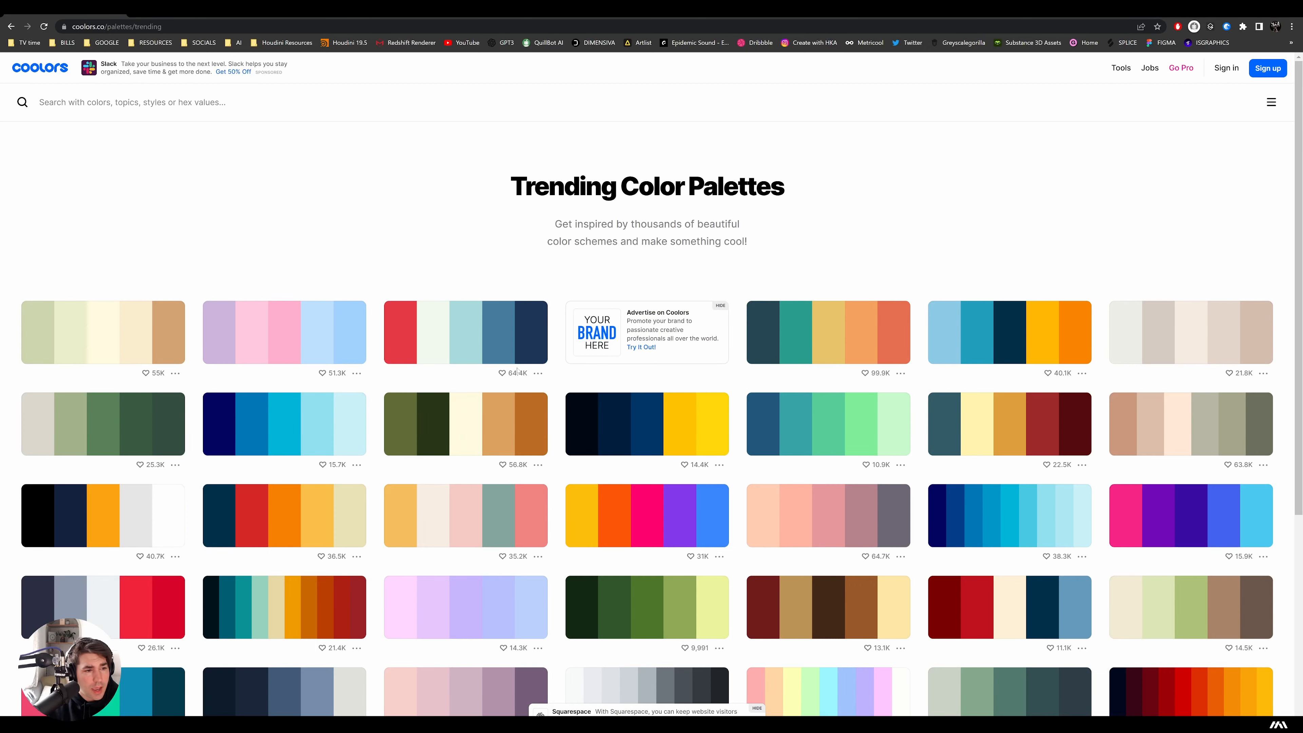
{"action": "scroll", "coordinate": [1051, 480], "scroll_direction": "down", "scroll_amount": 5}
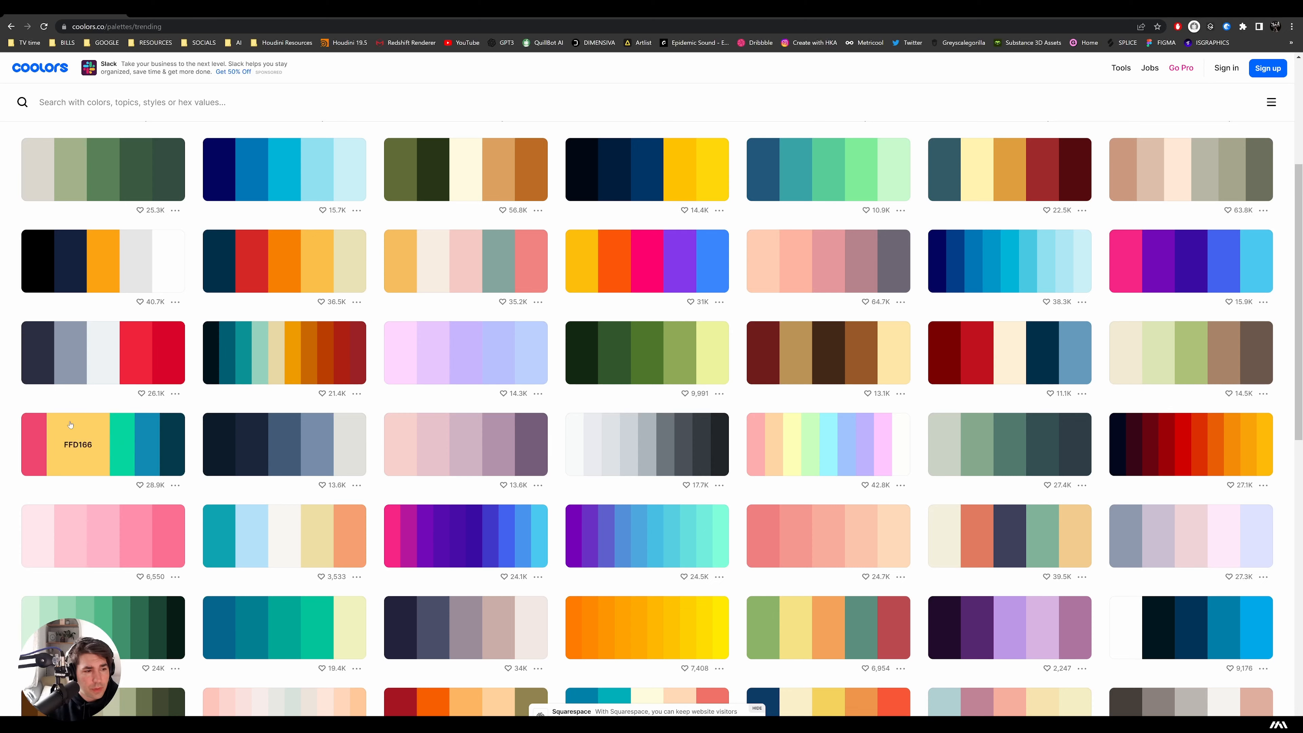
{"action": "scroll", "coordinate": [66, 428], "scroll_direction": "down", "scroll_amount": 5}
{"action": "scroll", "coordinate": [82, 410], "scroll_direction": "up", "scroll_amount": 7}
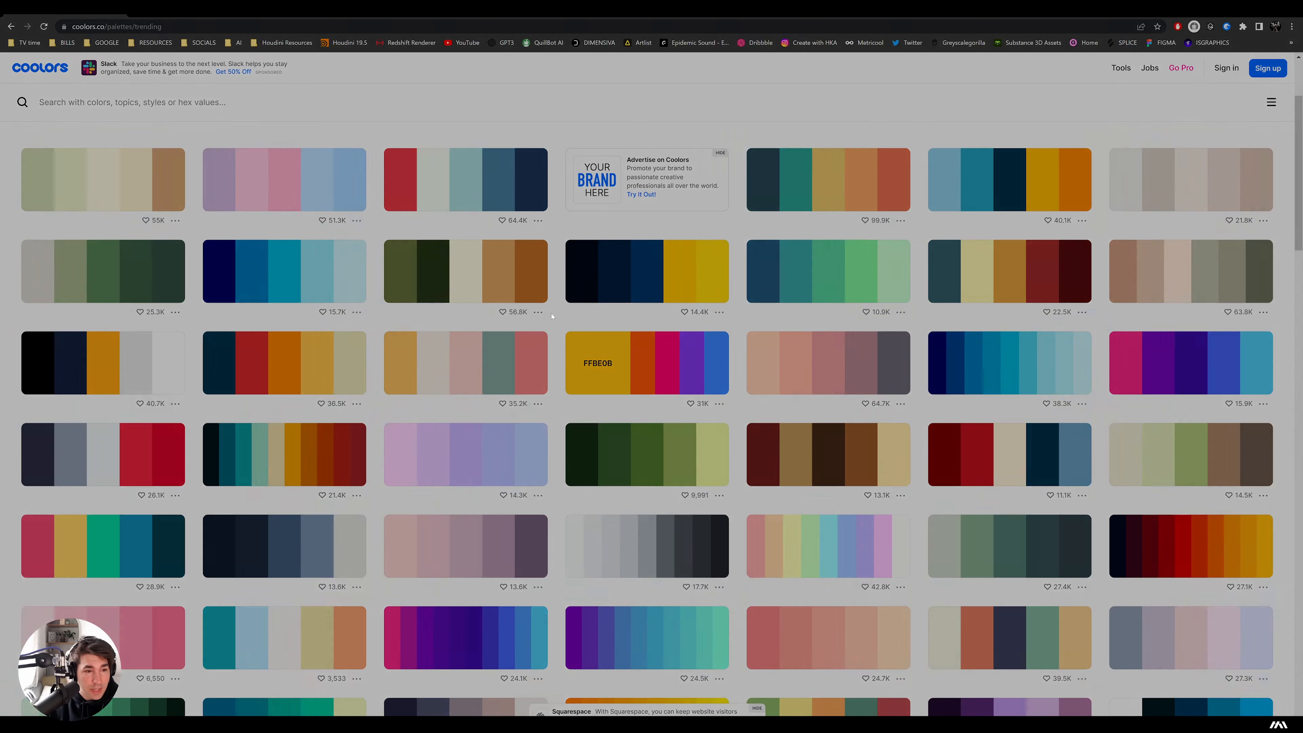
Capture a screen snip of the yellow, orange, pink, purple and blue palette.
{"action": "key", "text": "super+shift+s"}
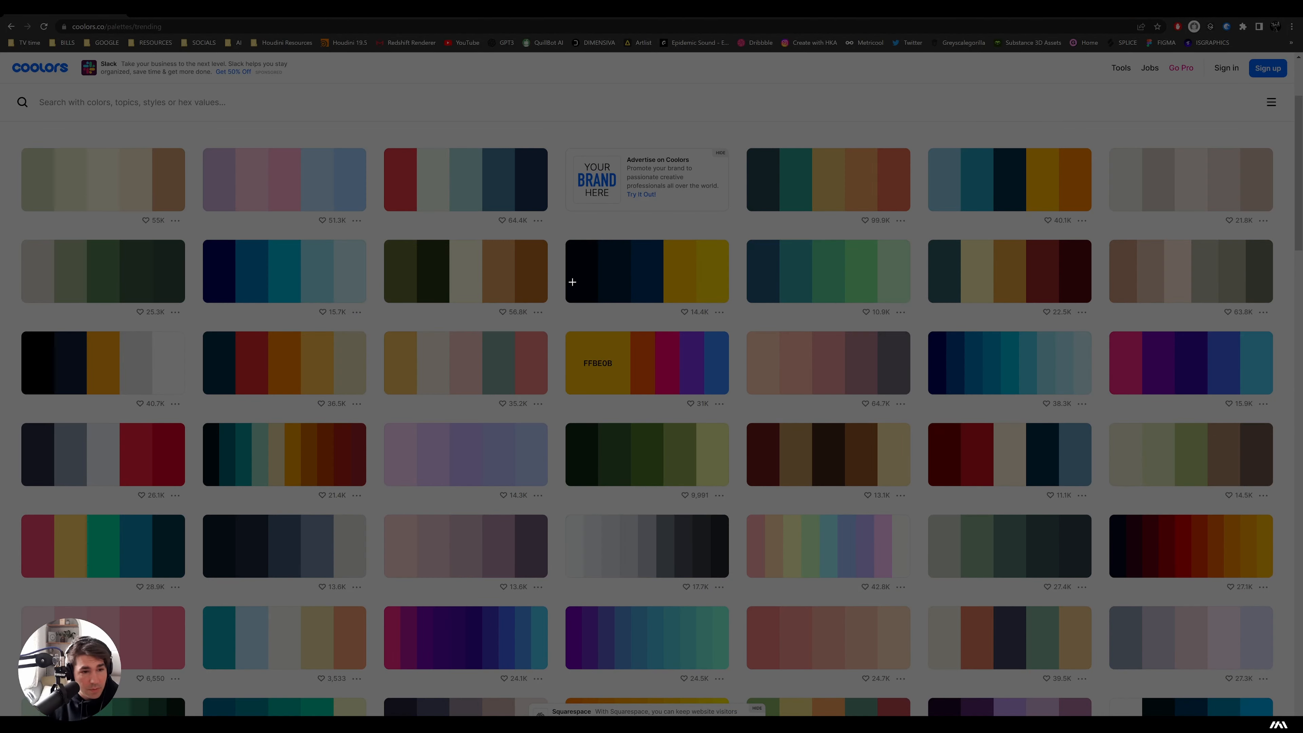
{"action": "key", "text": "Escape"}
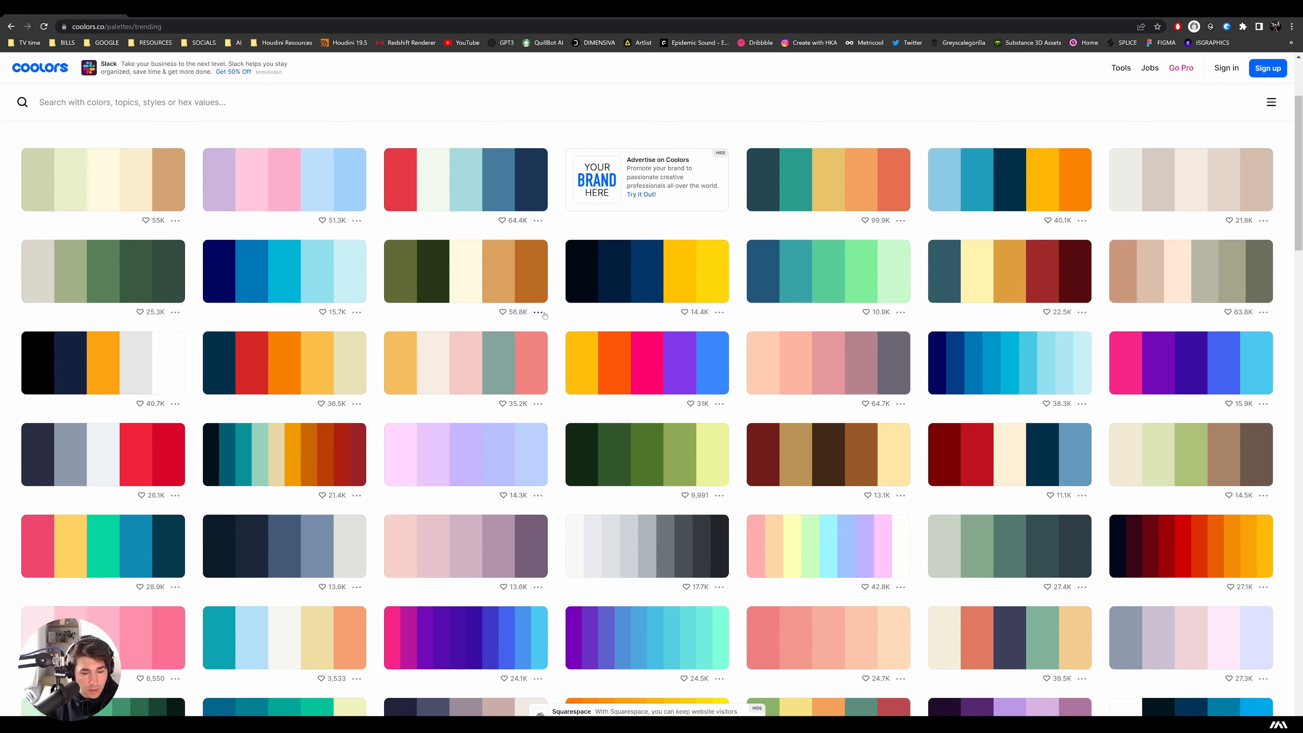
{"action": "key", "text": "super+shift+s"}
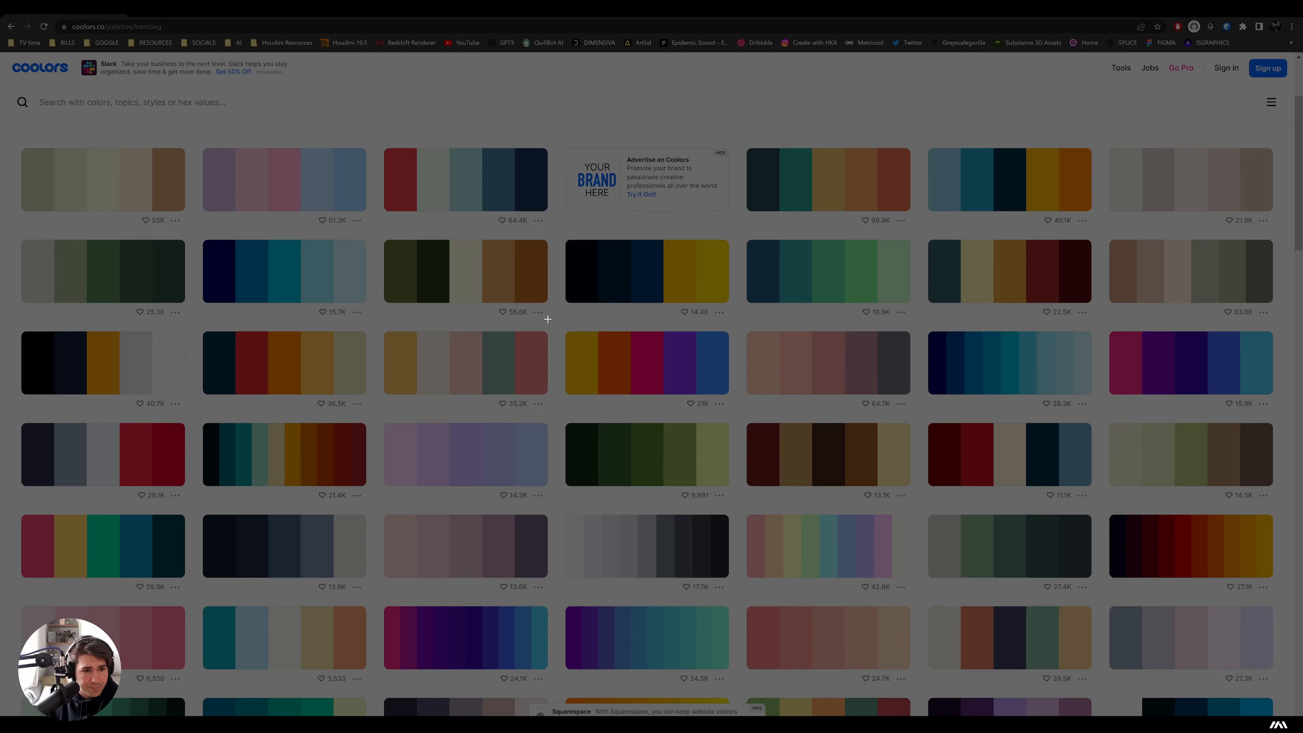
{"action": "left_click_drag", "start_coordinate": [553, 321], "coordinate": [739, 404]}
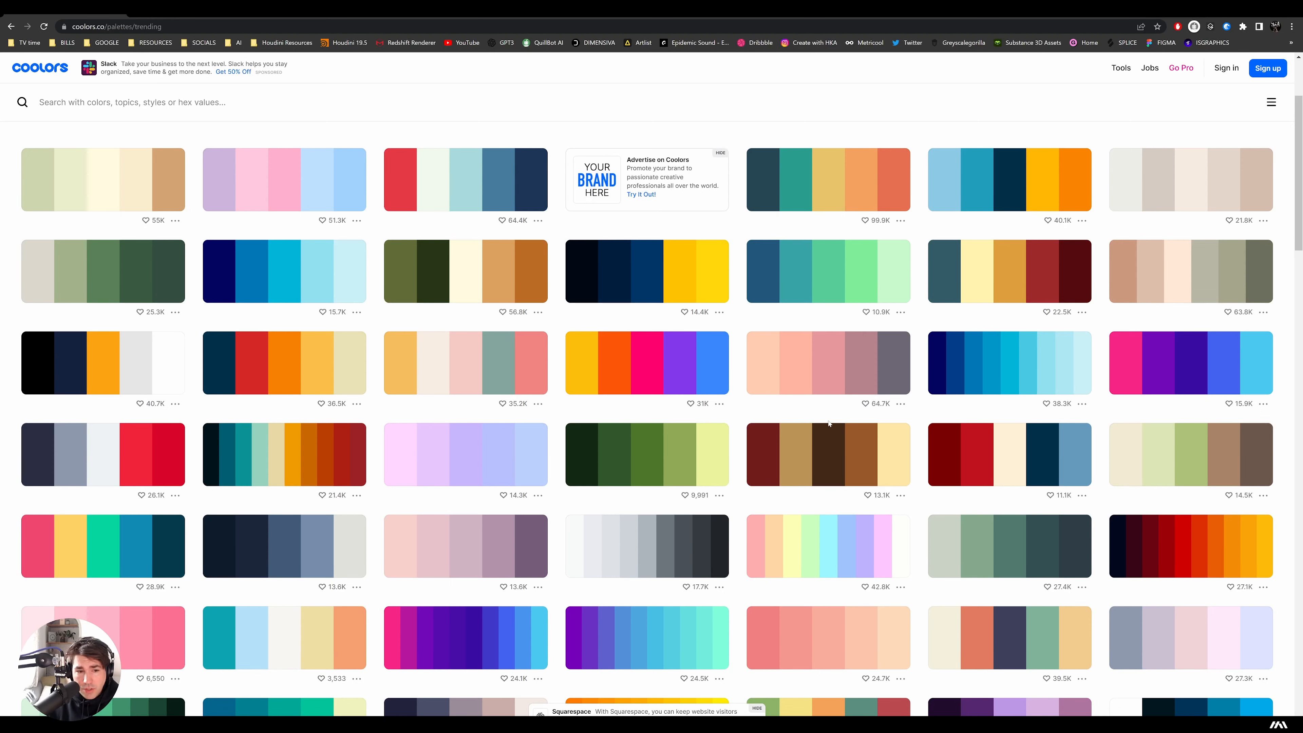
Switch back to Cinema 4D and paste the captured palette image into the Picture Viewer.
{"action": "key", "text": "alt+Tab"}
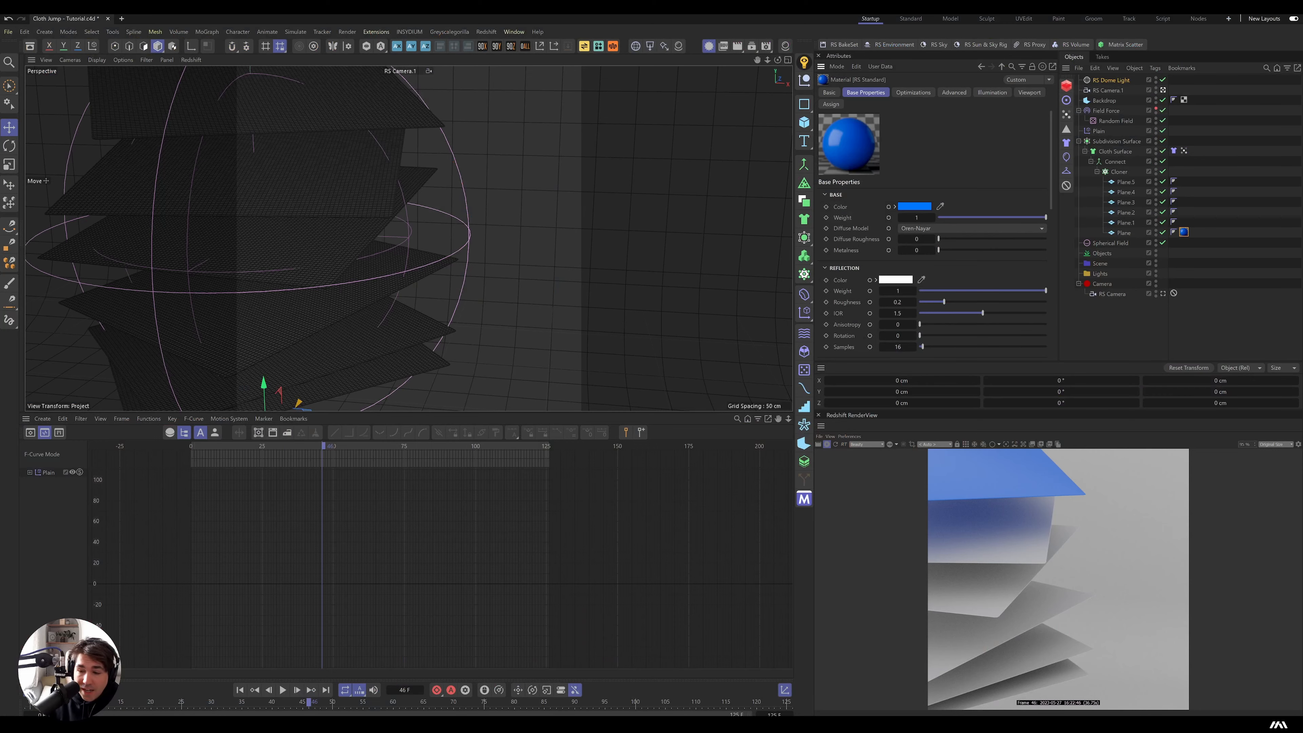
{"action": "left_click", "coordinate": [522, 31]}
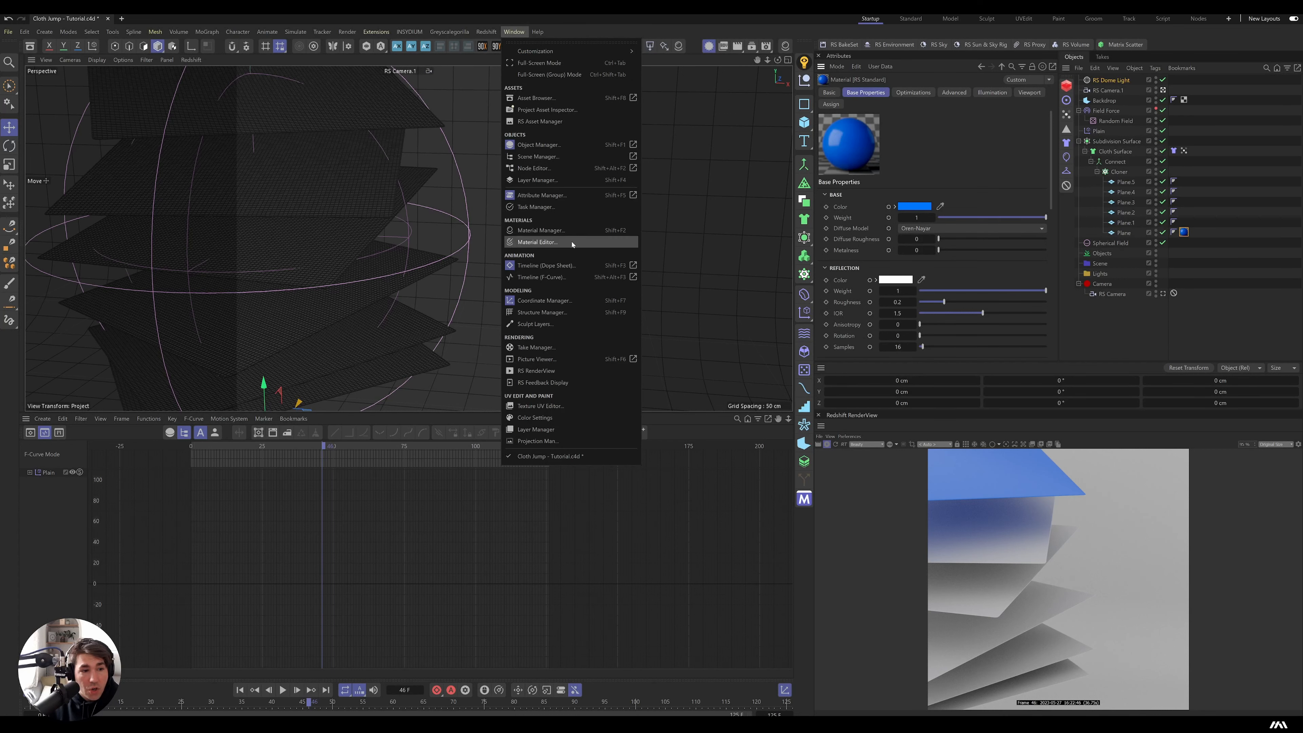
{"action": "left_click", "coordinate": [555, 361]}
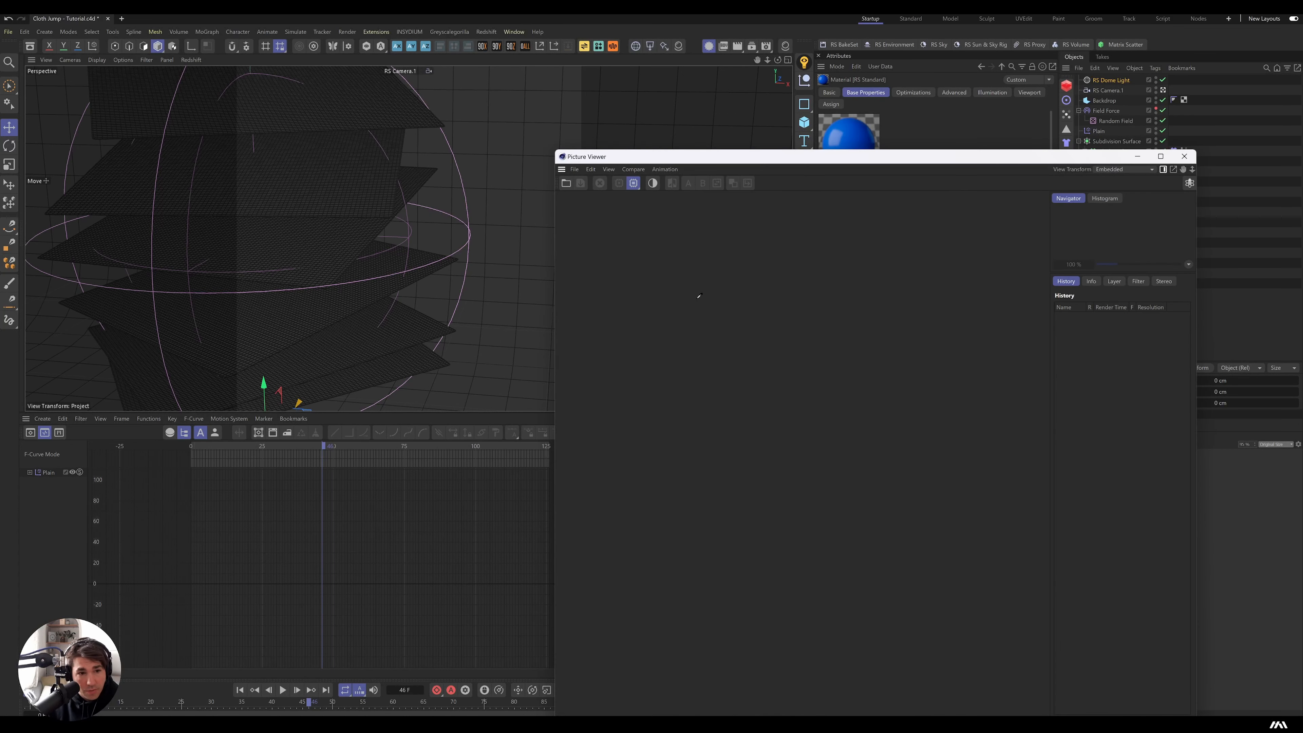
{"action": "key", "text": "ctrl+v"}
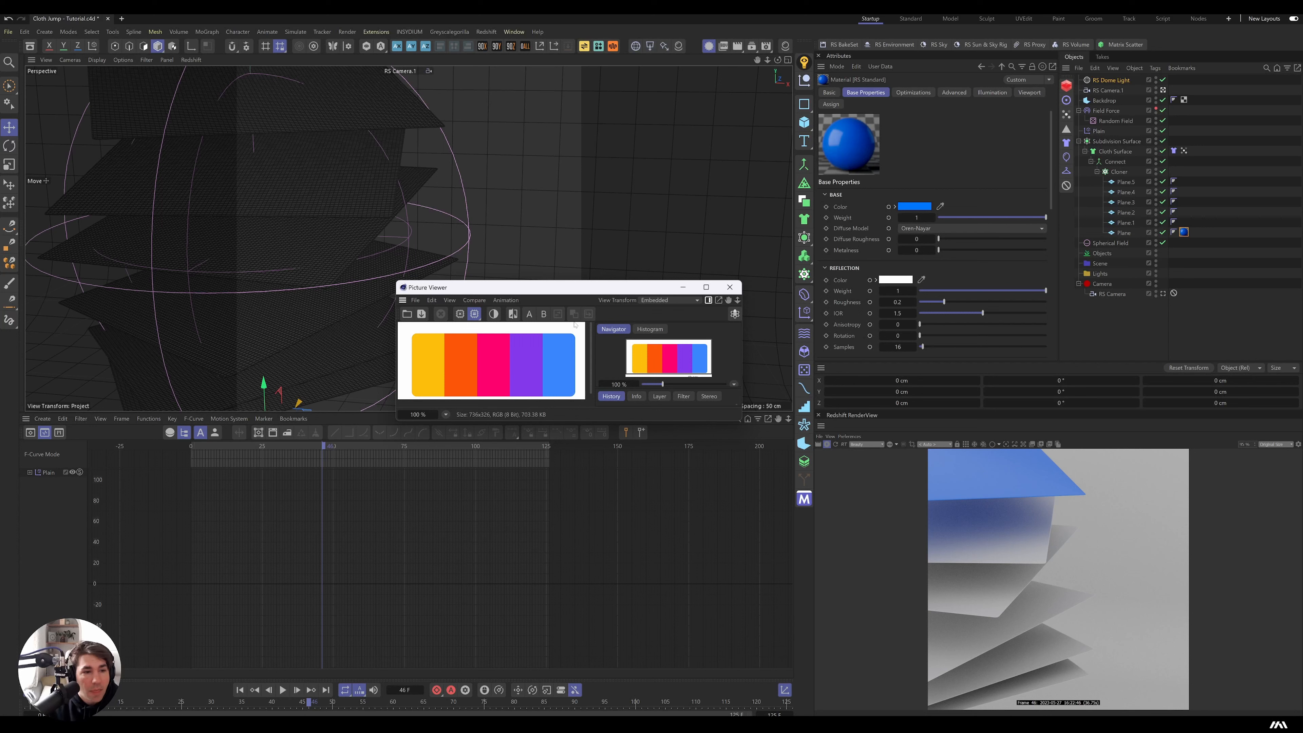
Sample the palette's blue as the RS Standard material's base color and rename the material to Plane.
{"action": "left_click", "coordinate": [940, 206]}
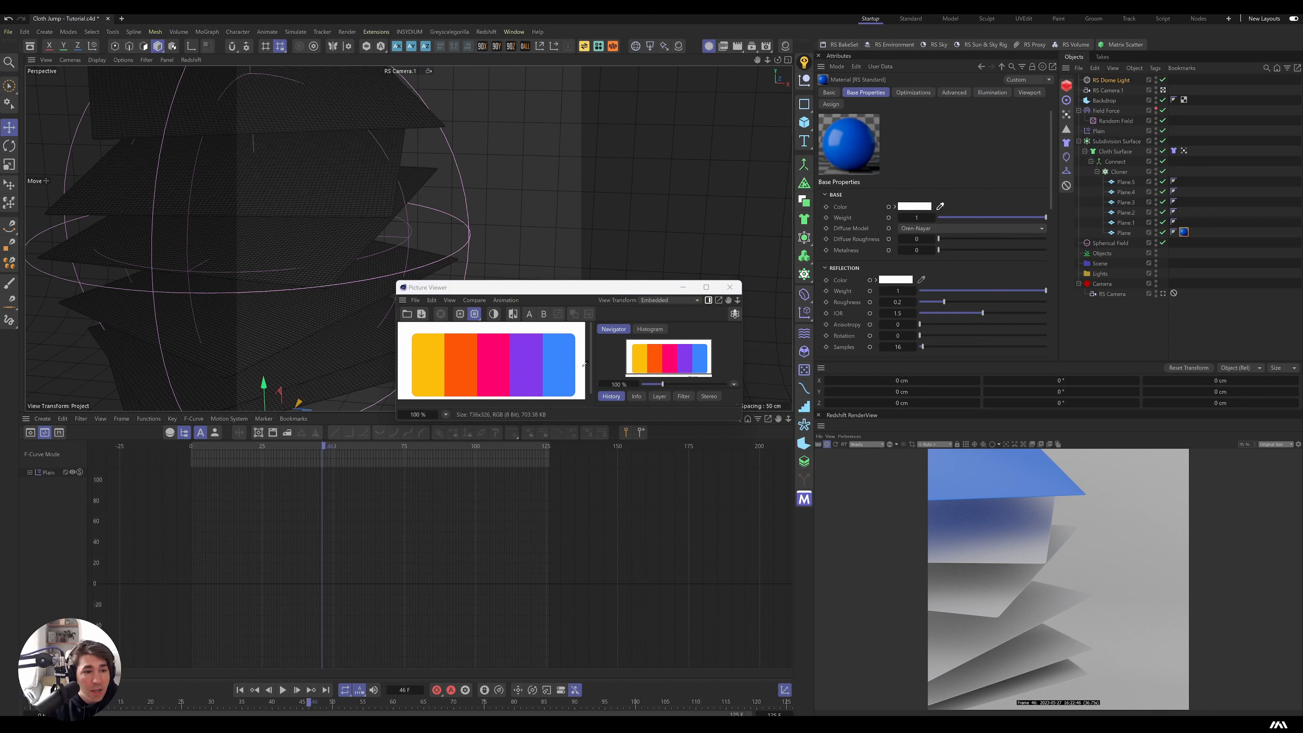
{"action": "left_click", "coordinate": [559, 363]}
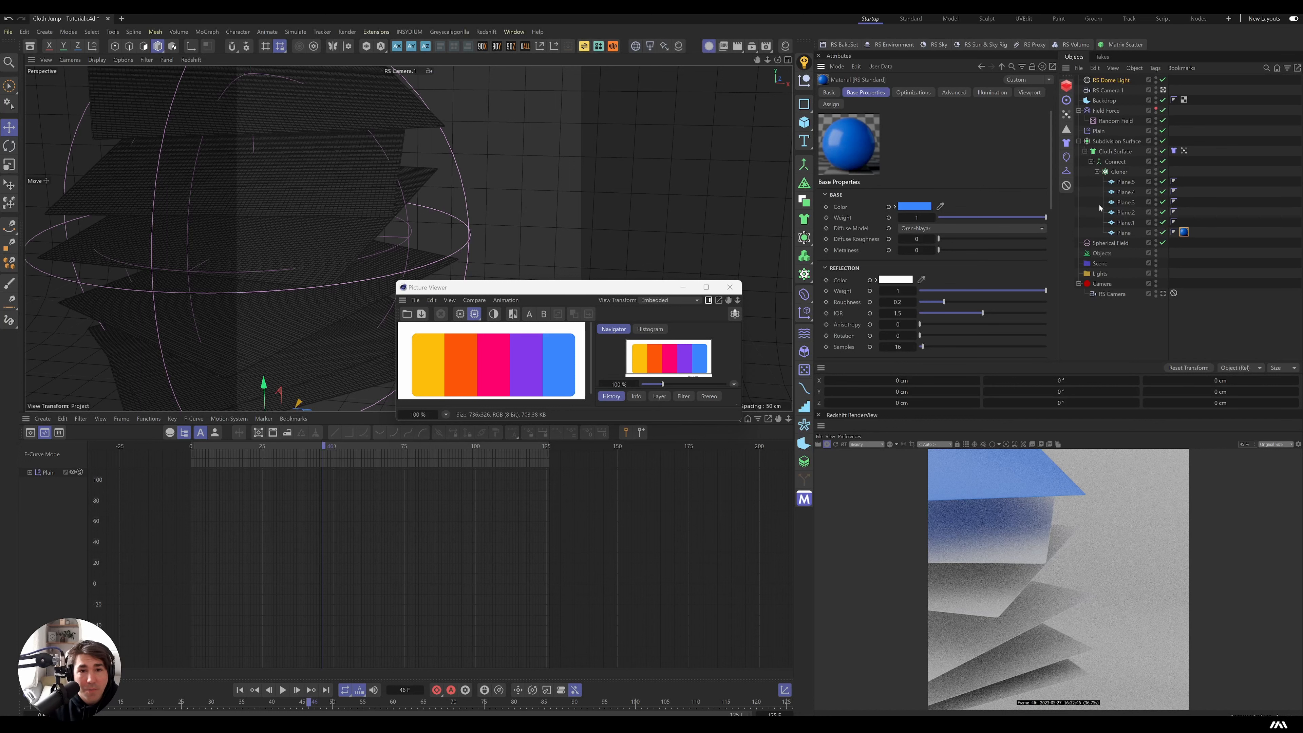
{"action": "left_click", "coordinate": [785, 46]}
{"action": "double_click", "coordinate": [761, 91]}
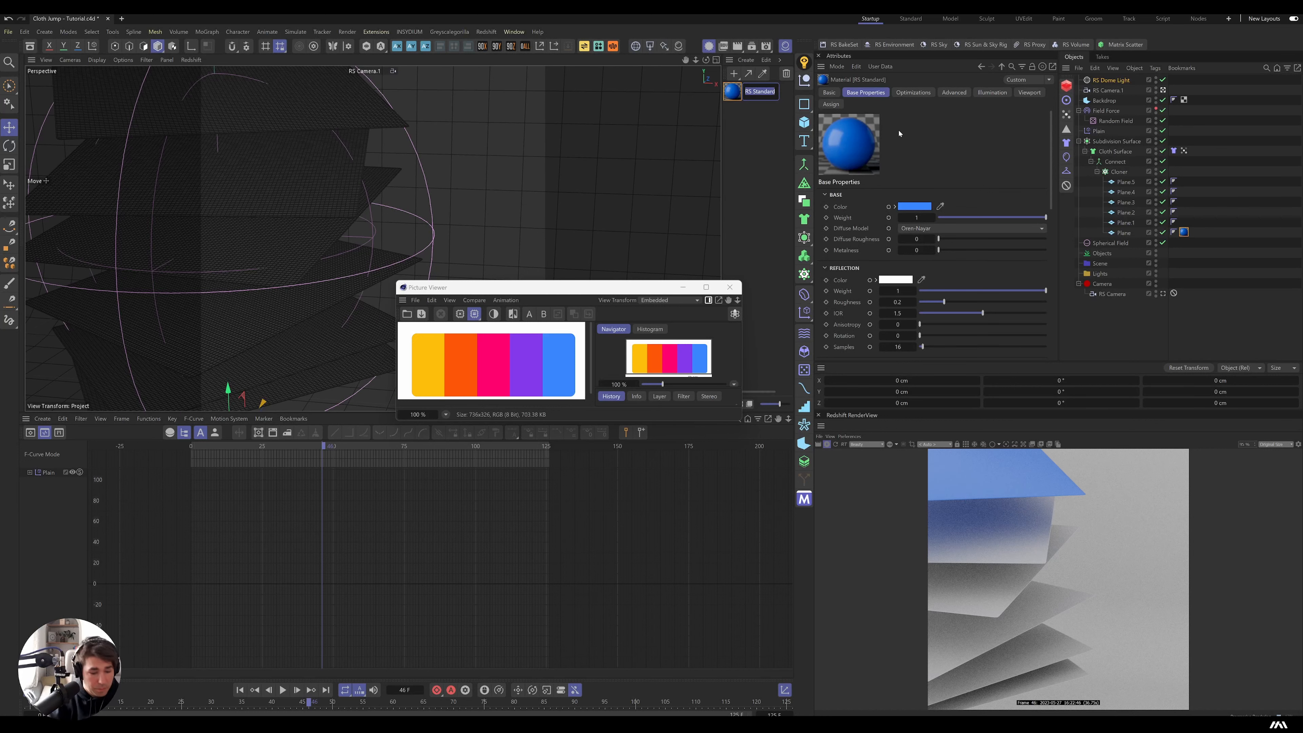
{"action": "type", "text": "Plane"}
{"action": "key", "text": "Return"}
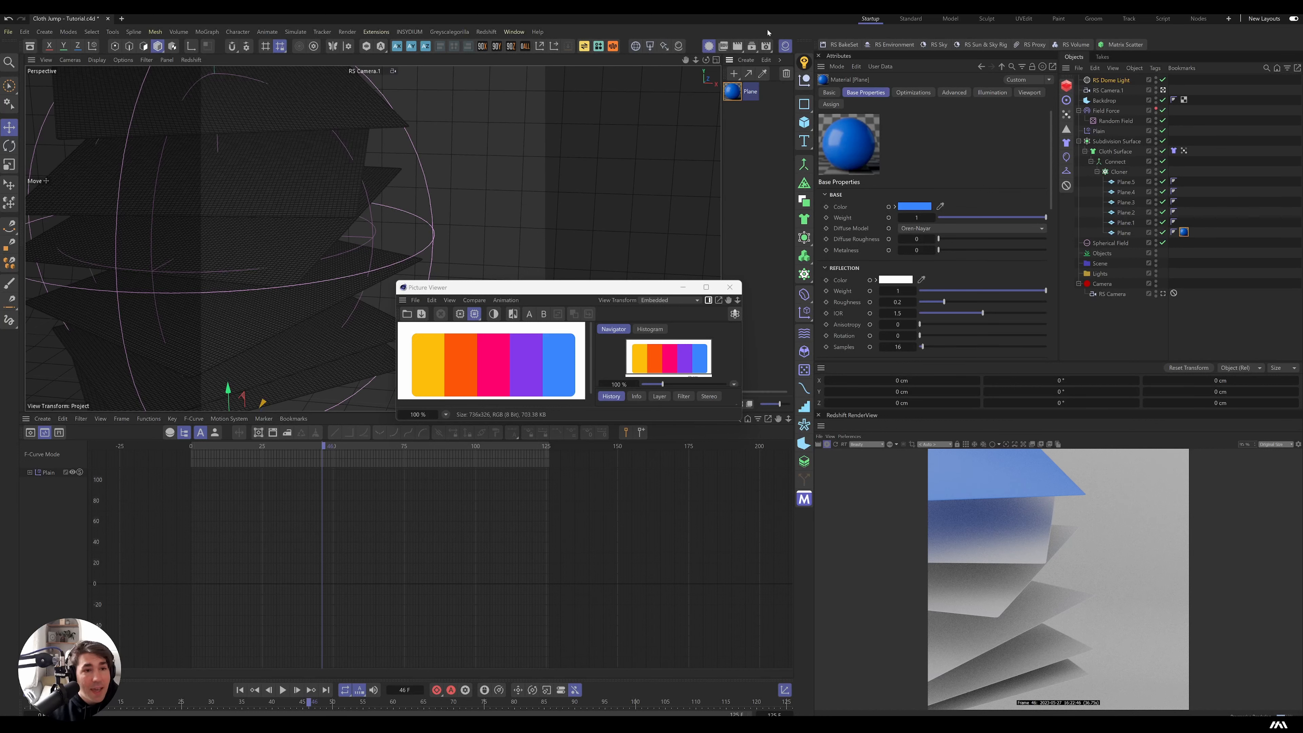
Make five copies of the Plane material so each of the six planes has its own.
{"action": "key", "text": "ctrl+v"}
{"action": "key", "text": "ctrl+v"}
{"action": "key", "text": "ctrl+v"}
{"action": "key", "text": "ctrl+v"}
{"action": "key", "text": "ctrl+v"}
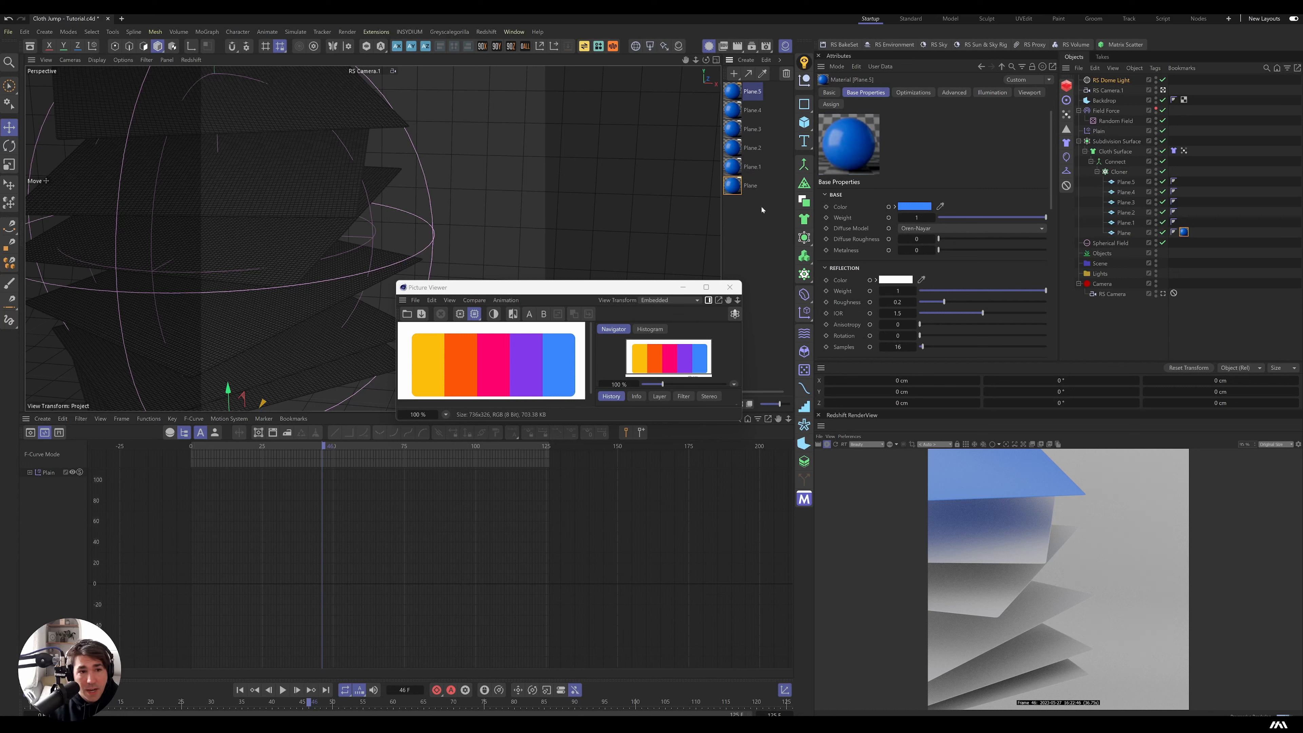
{"action": "left_click_drag", "start_coordinate": [760, 218], "coordinate": [724, 82]}
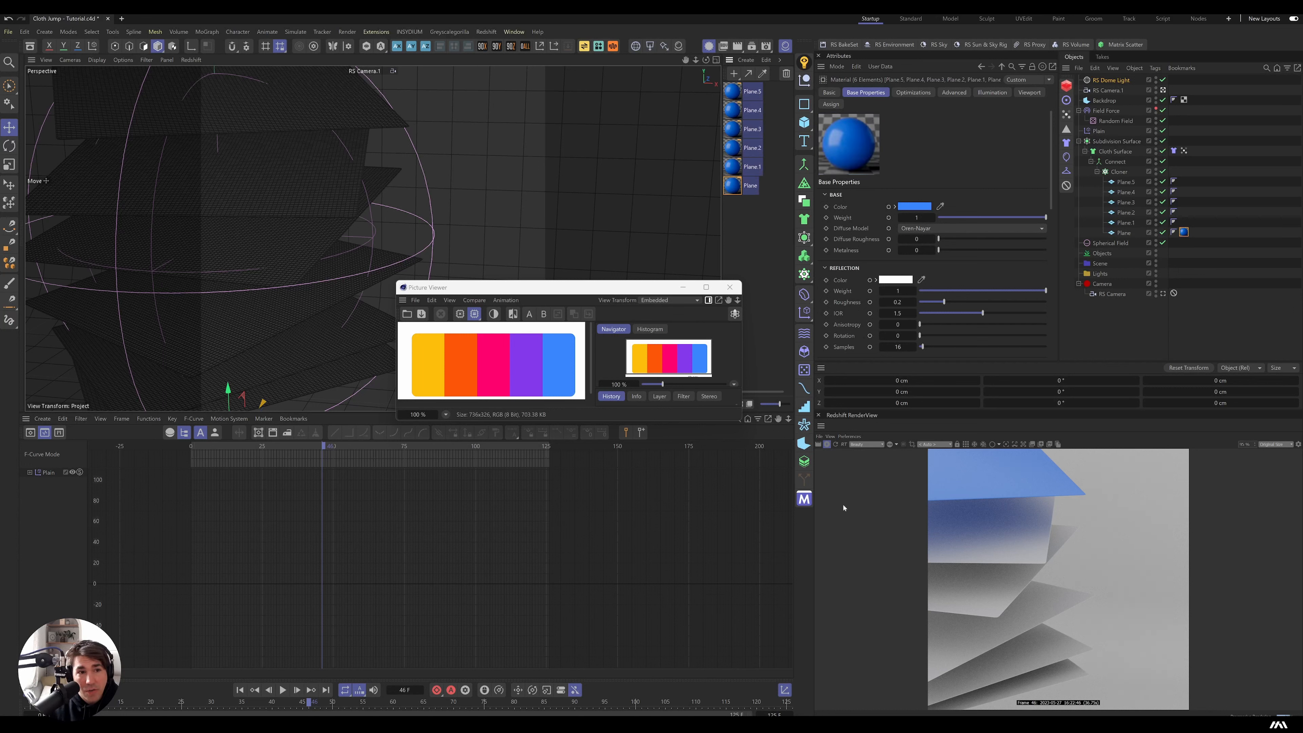
{"action": "left_click", "coordinate": [753, 247]}
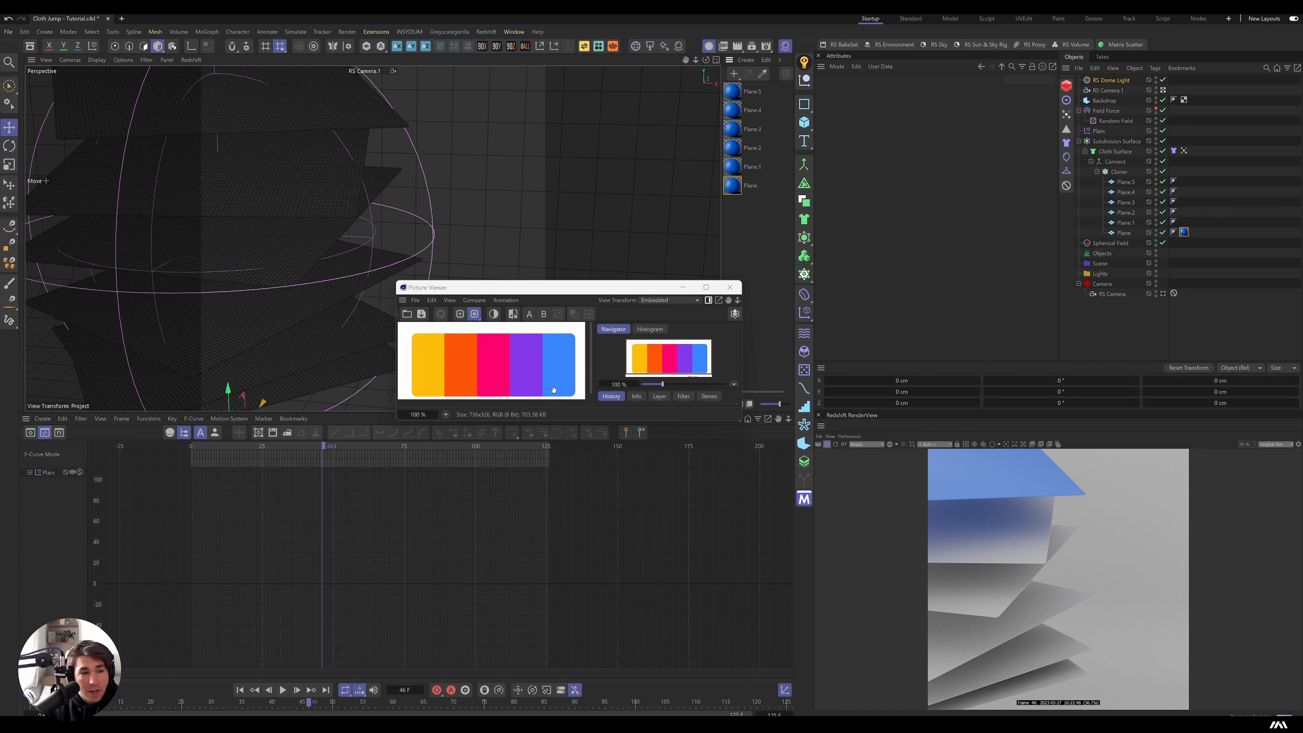
Apply the Plane.1 material to the Plane.1 object in the Cloner.
{"action": "double_click", "coordinate": [740, 187]}
{"action": "key", "text": "alt+F4"}
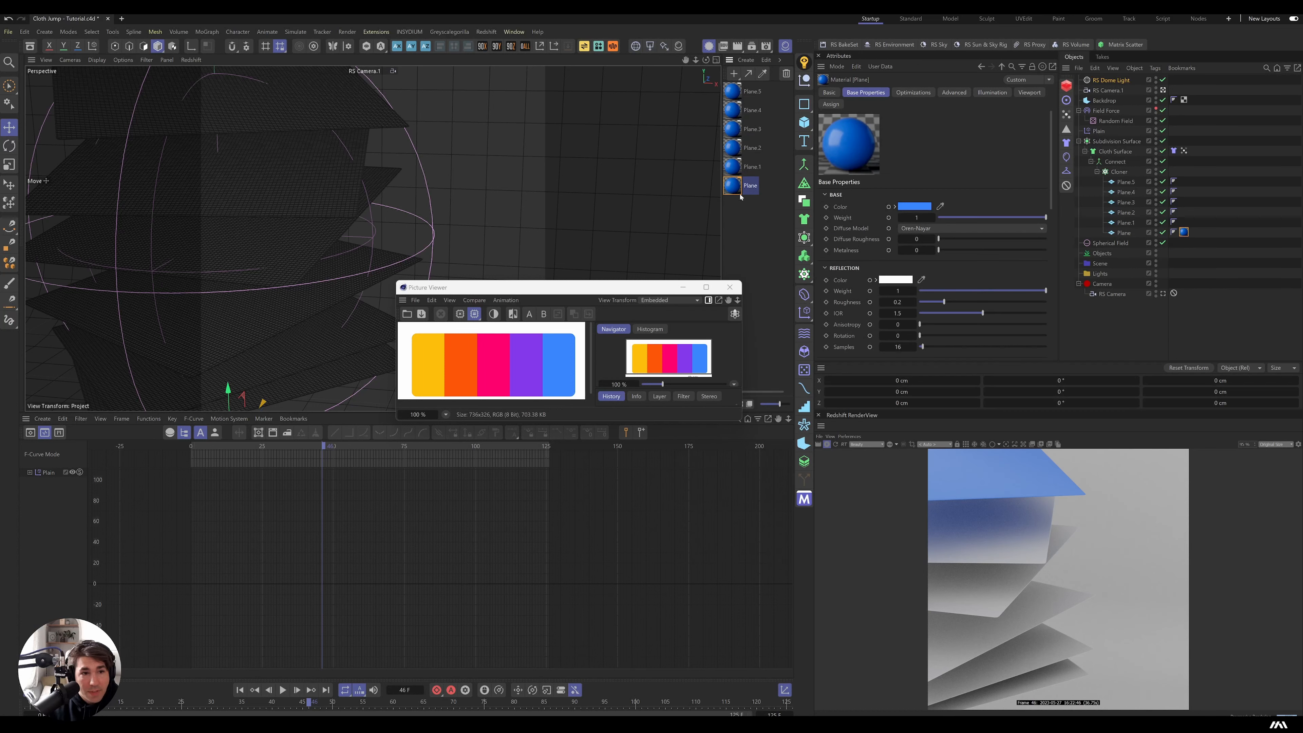
{"action": "left_click", "coordinate": [741, 197]}
{"action": "left_click_drag", "start_coordinate": [1137, 229], "coordinate": [1135, 223]}
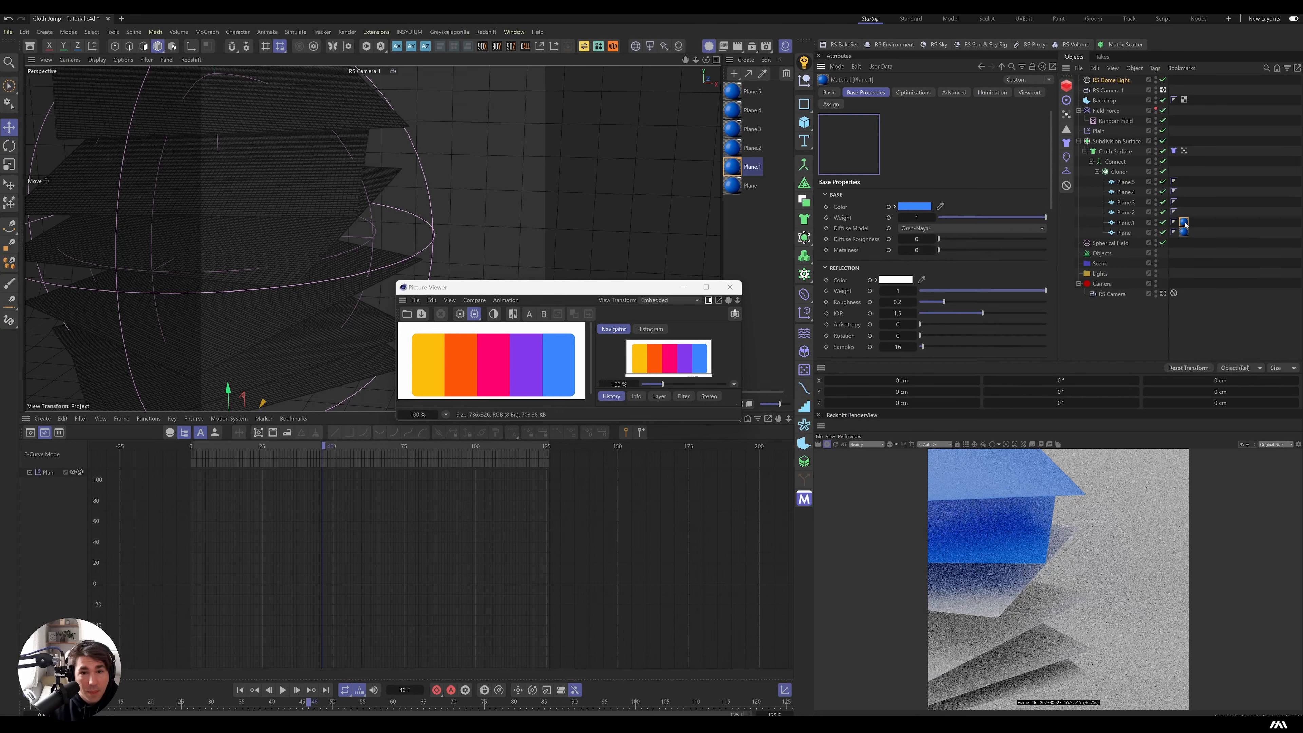
Sample the palette's purple as the Plane.1 material's base color and close the Picture Viewer.
{"action": "left_click", "coordinate": [939, 207]}
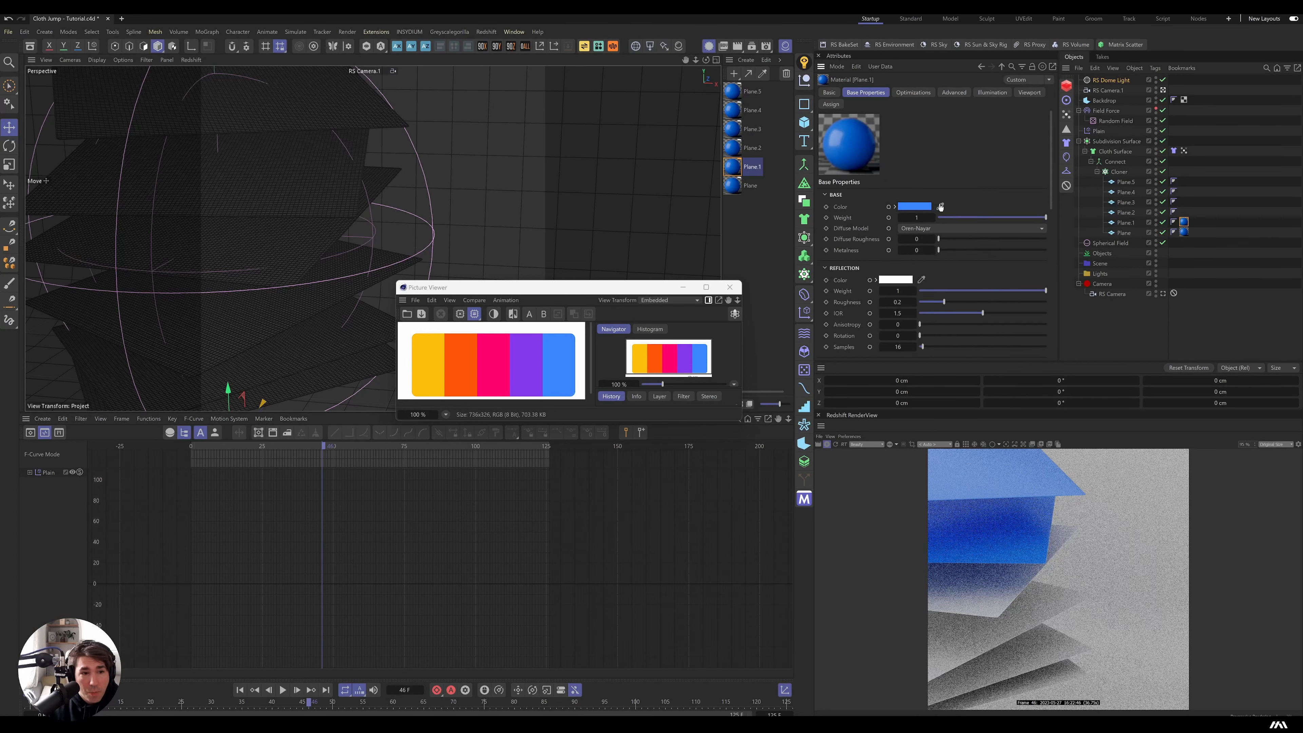
{"action": "left_click", "coordinate": [533, 358]}
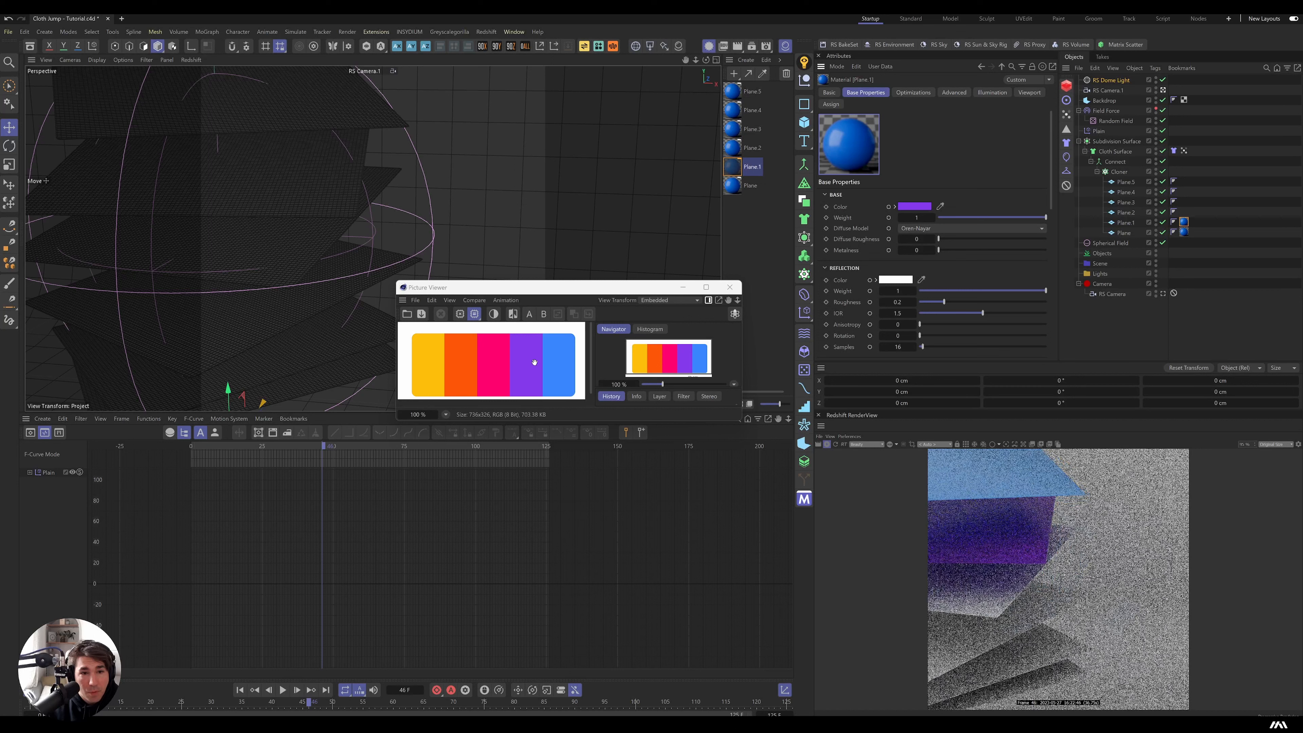
{"action": "left_click", "coordinate": [730, 288]}
Open the Plane.2 material in the Node Editor and apply it to the Plane.2 object in the Cloner.
{"action": "double_click", "coordinate": [733, 147]}
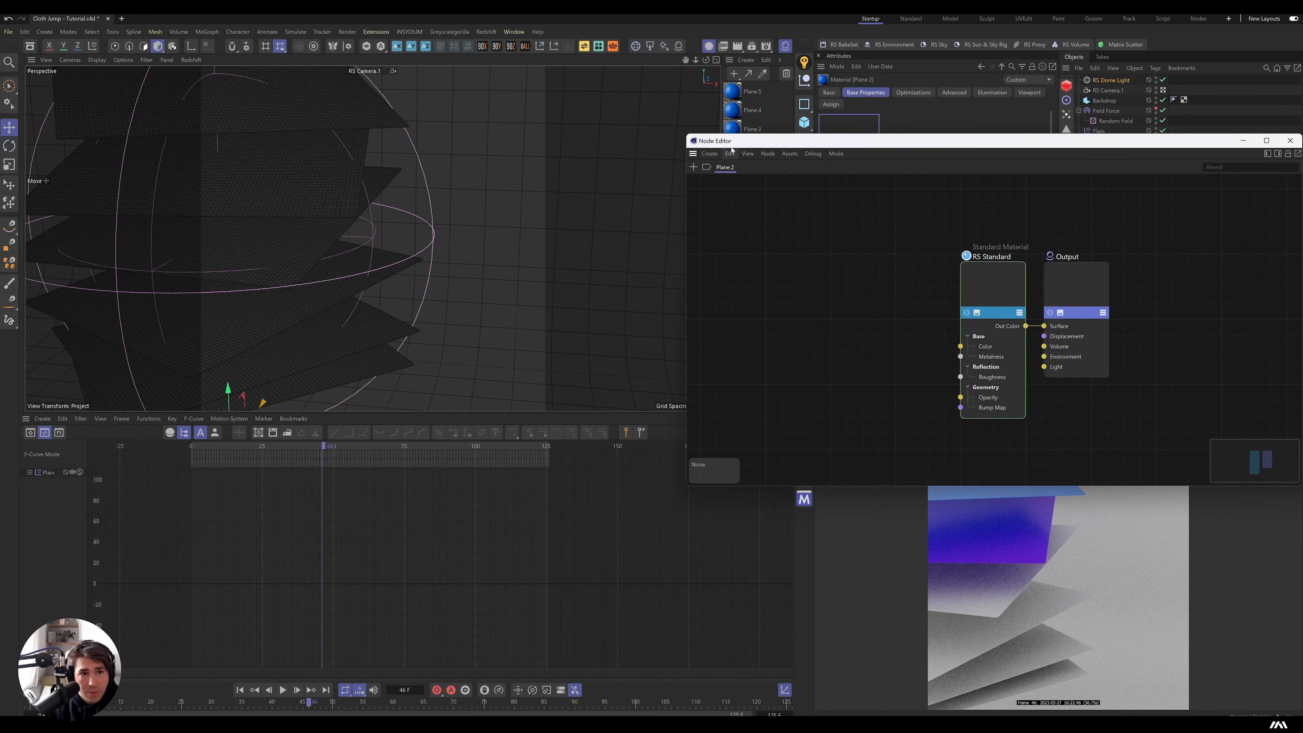
{"action": "left_click_drag", "start_coordinate": [839, 142], "coordinate": [248, 213]}
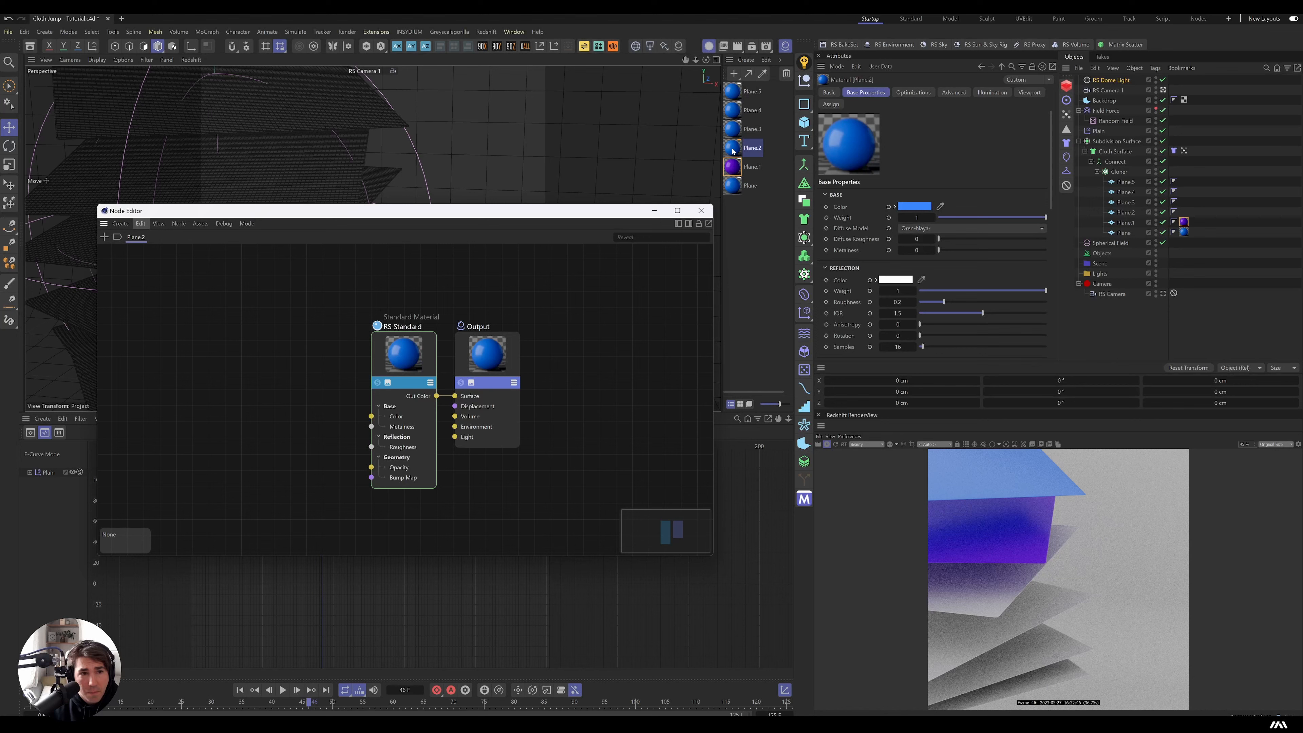
{"action": "left_click_drag", "start_coordinate": [732, 151], "coordinate": [1129, 212]}
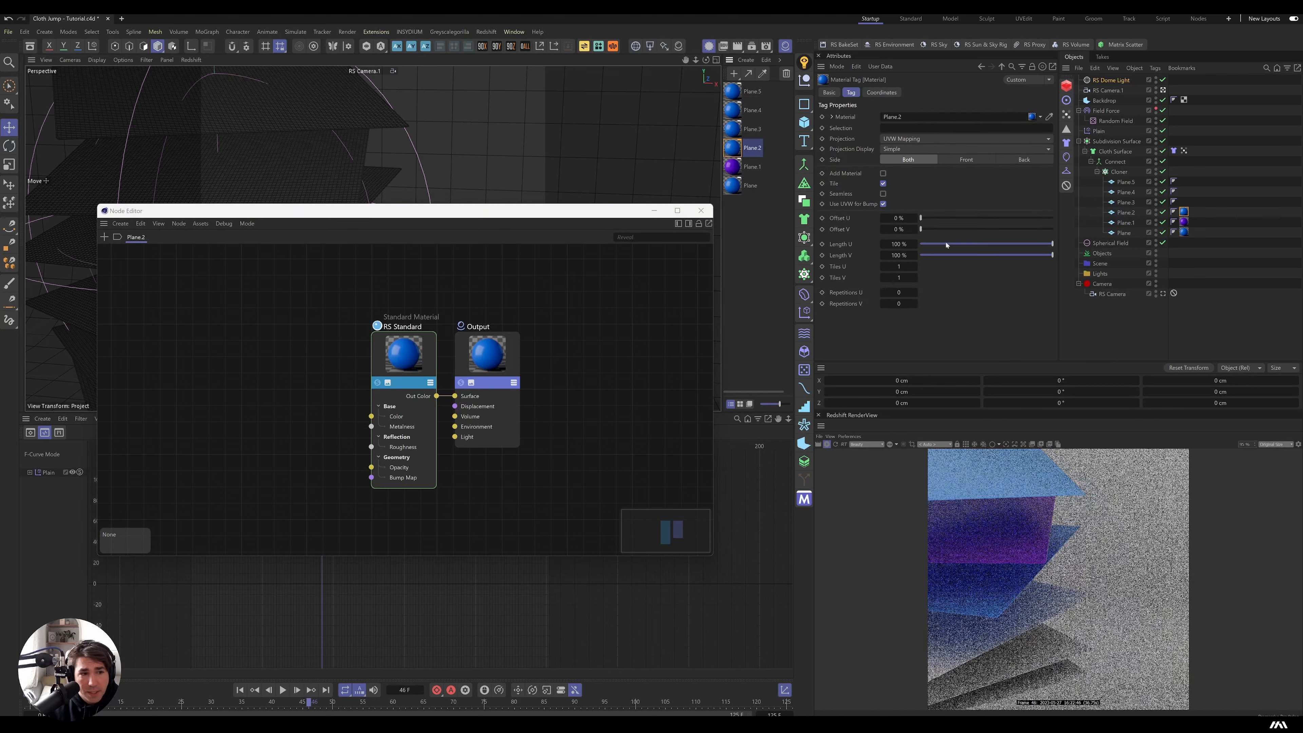
Reopen the palette image in the Picture Viewer and sample its pink as the Plane.2 material's base color.
{"action": "left_click", "coordinate": [404, 357]}
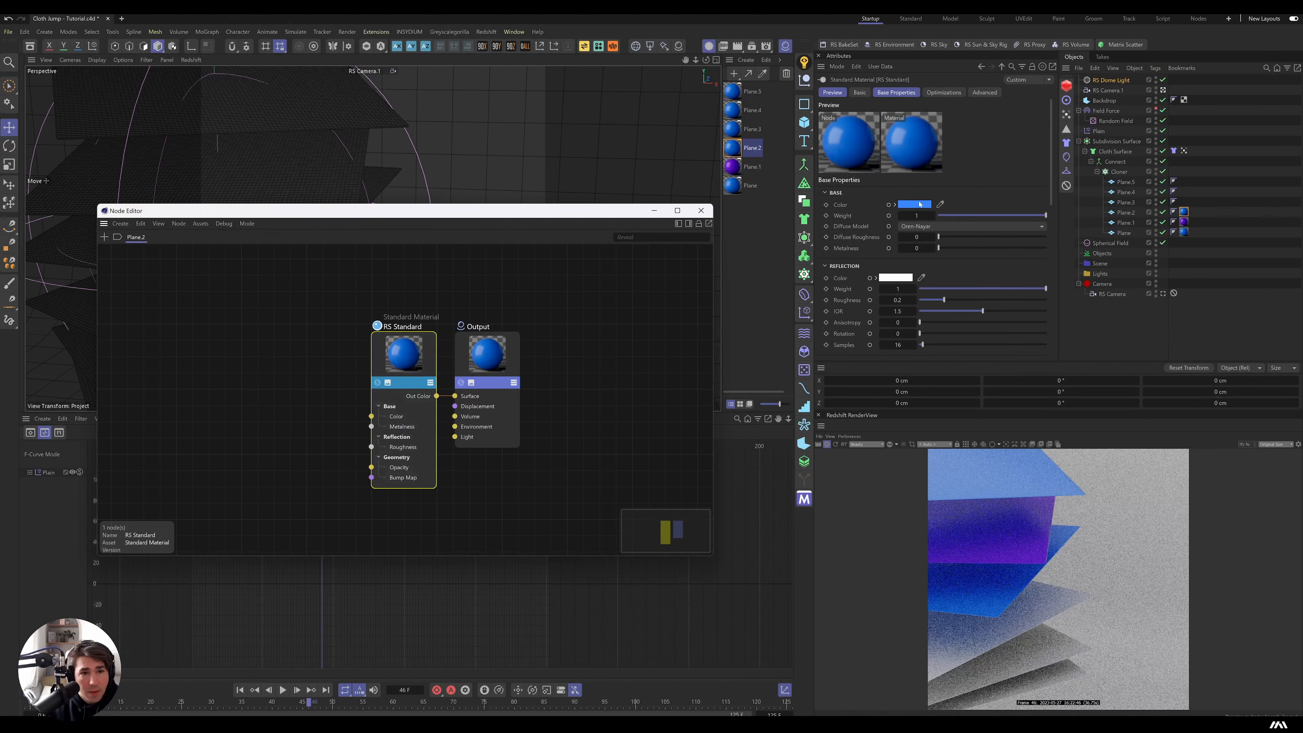
{"action": "left_click", "coordinate": [940, 206]}
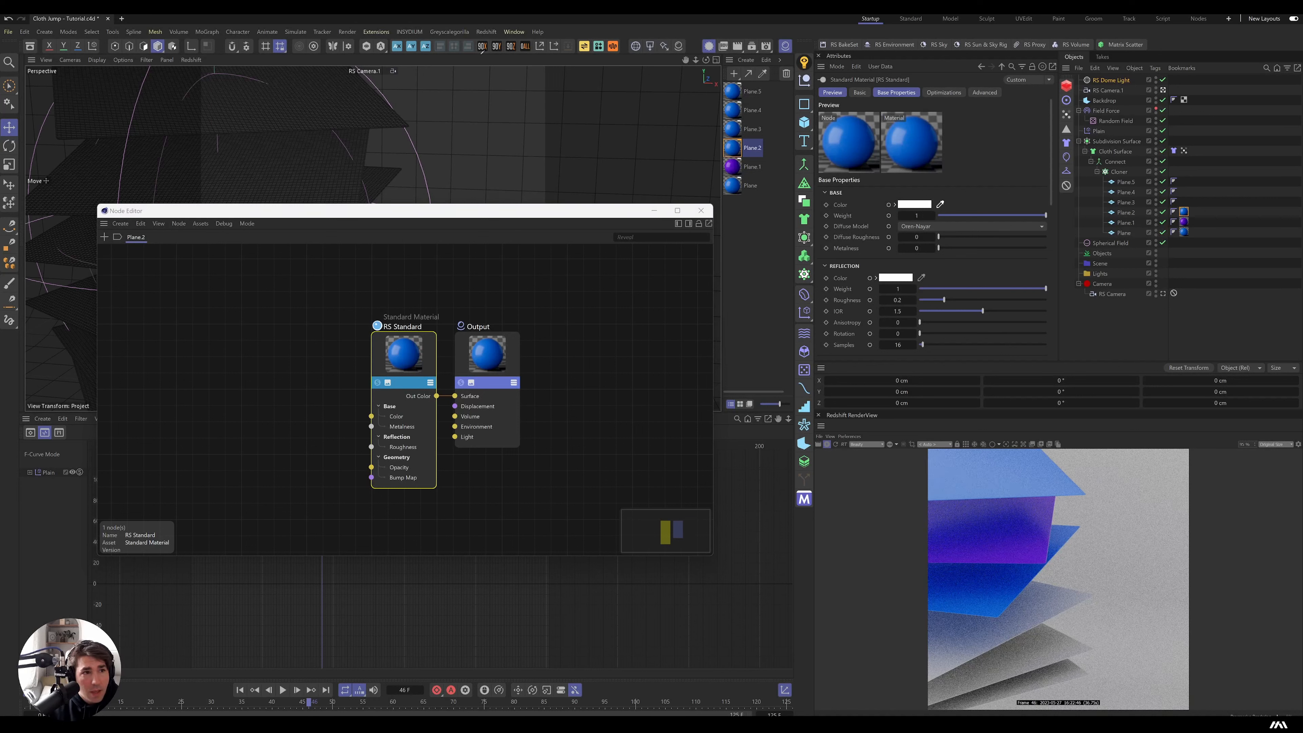
{"action": "left_click", "coordinate": [514, 31]}
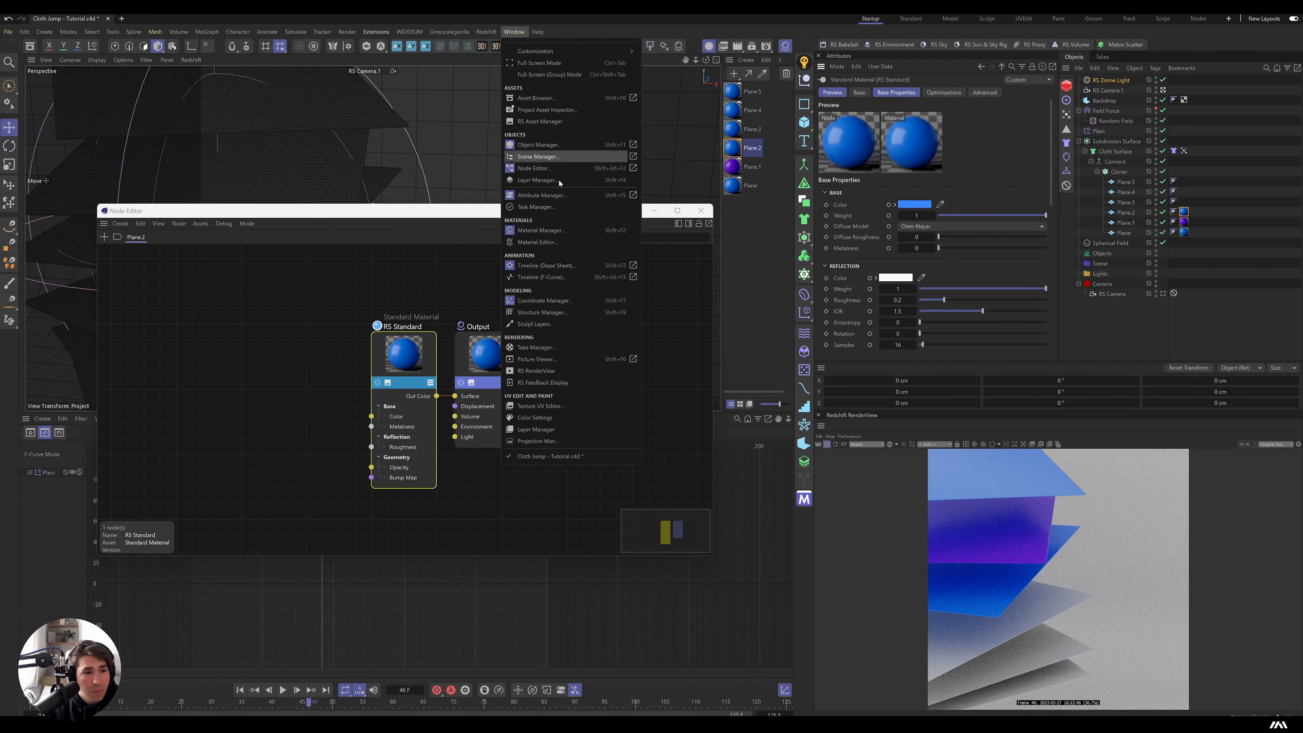
{"action": "left_click", "coordinate": [539, 359]}
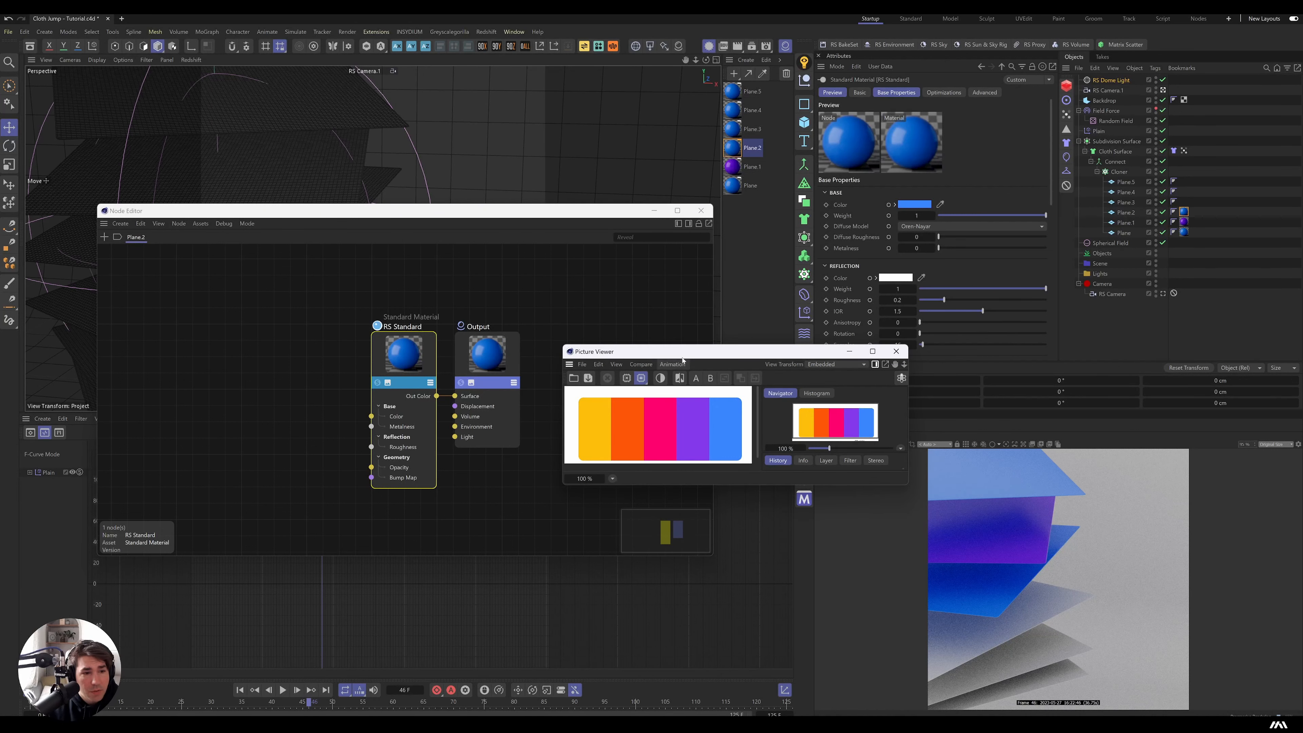
{"action": "left_click_drag", "start_coordinate": [567, 353], "coordinate": [698, 420]}
{"action": "left_click", "coordinate": [940, 202]}
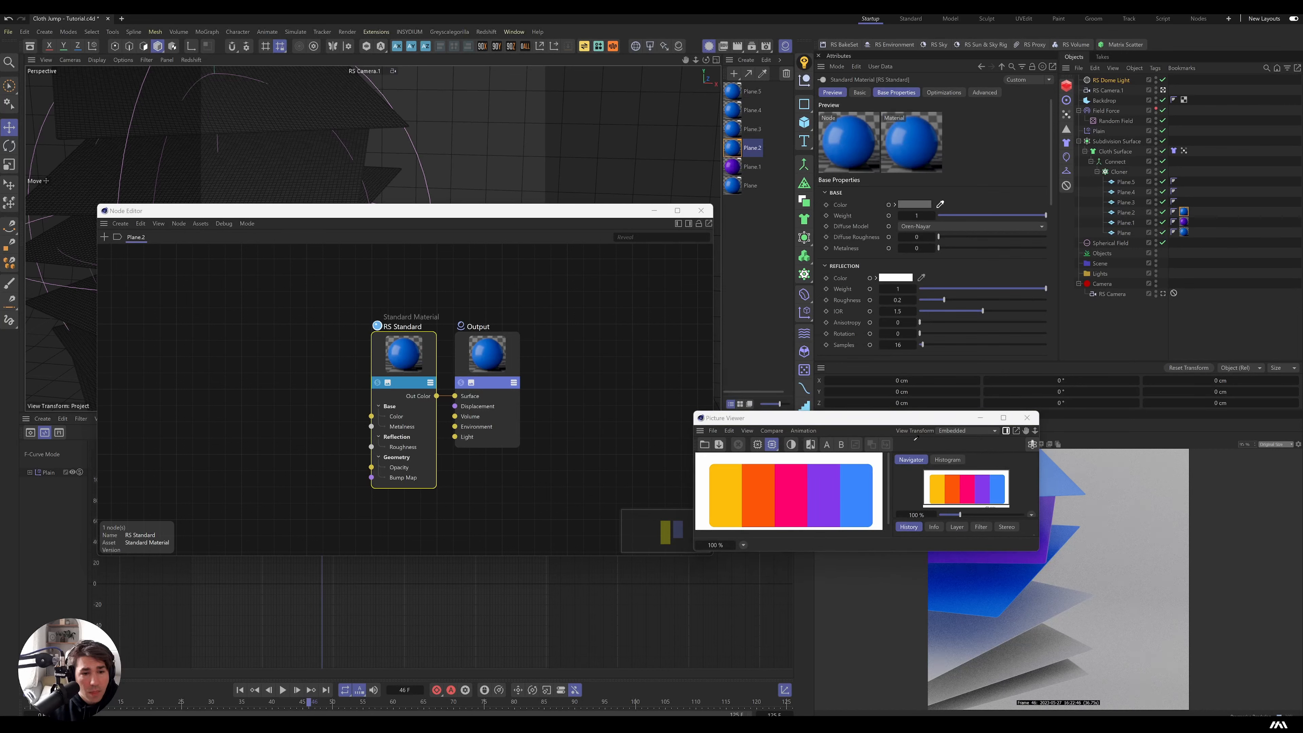
{"action": "left_click", "coordinate": [793, 493]}
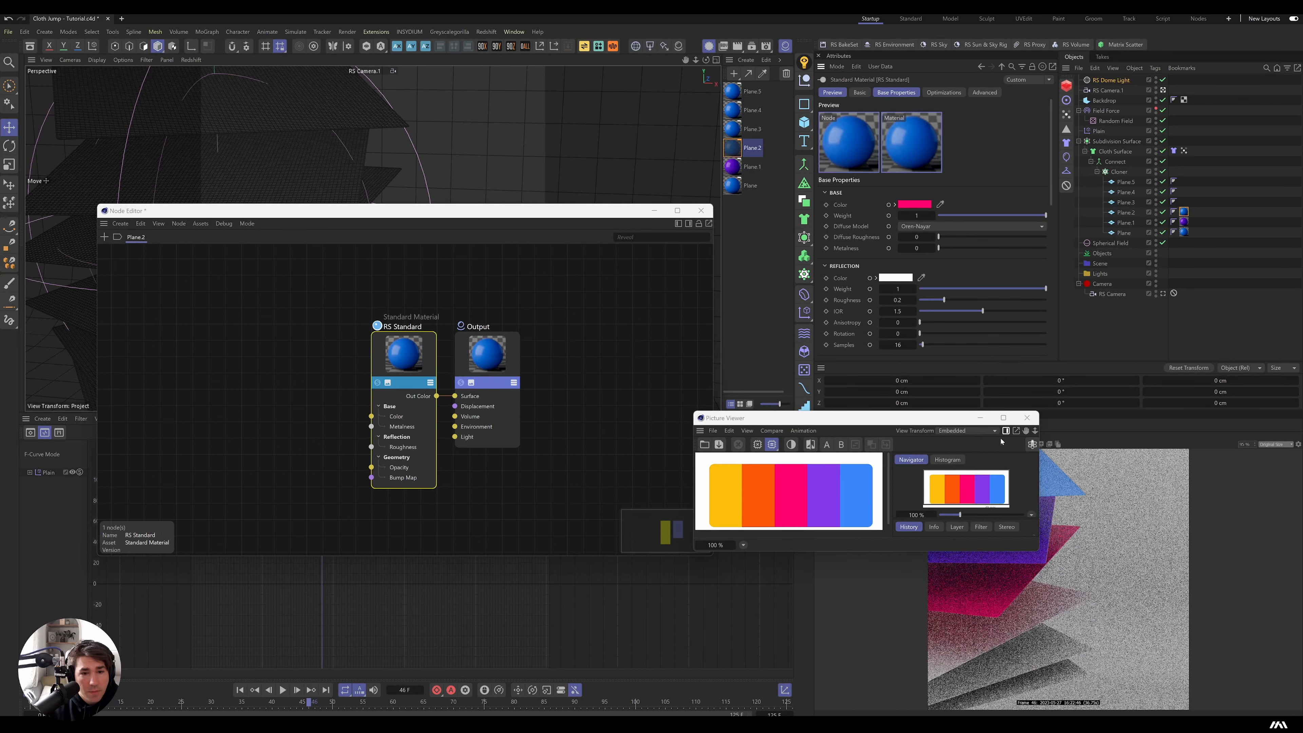
{"action": "left_click", "coordinate": [1026, 417]}
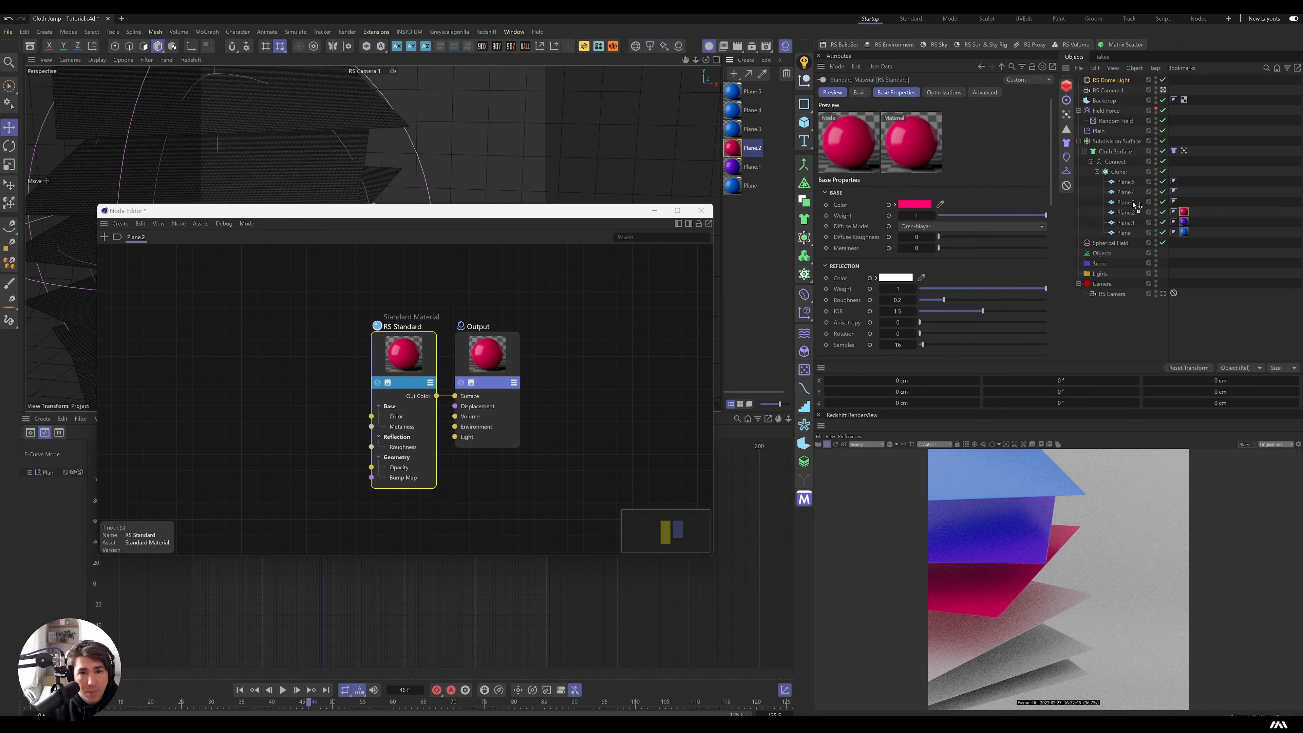
Apply the Plane.3 material to the Plane.3 object and sample the palette's orange as its base color.
{"action": "left_click", "coordinate": [1184, 202]}
{"action": "double_click", "coordinate": [1184, 203]}
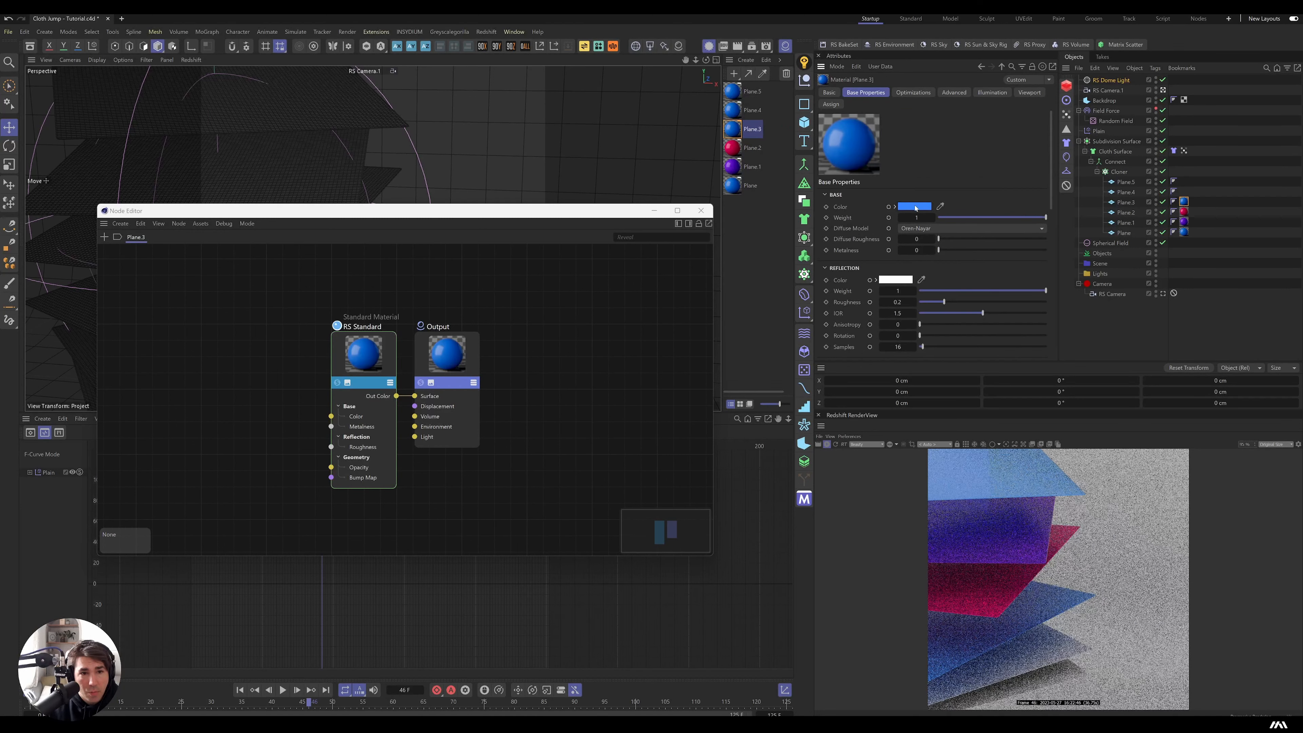
{"action": "left_click", "coordinate": [915, 206]}
{"action": "left_click", "coordinate": [608, 433]}
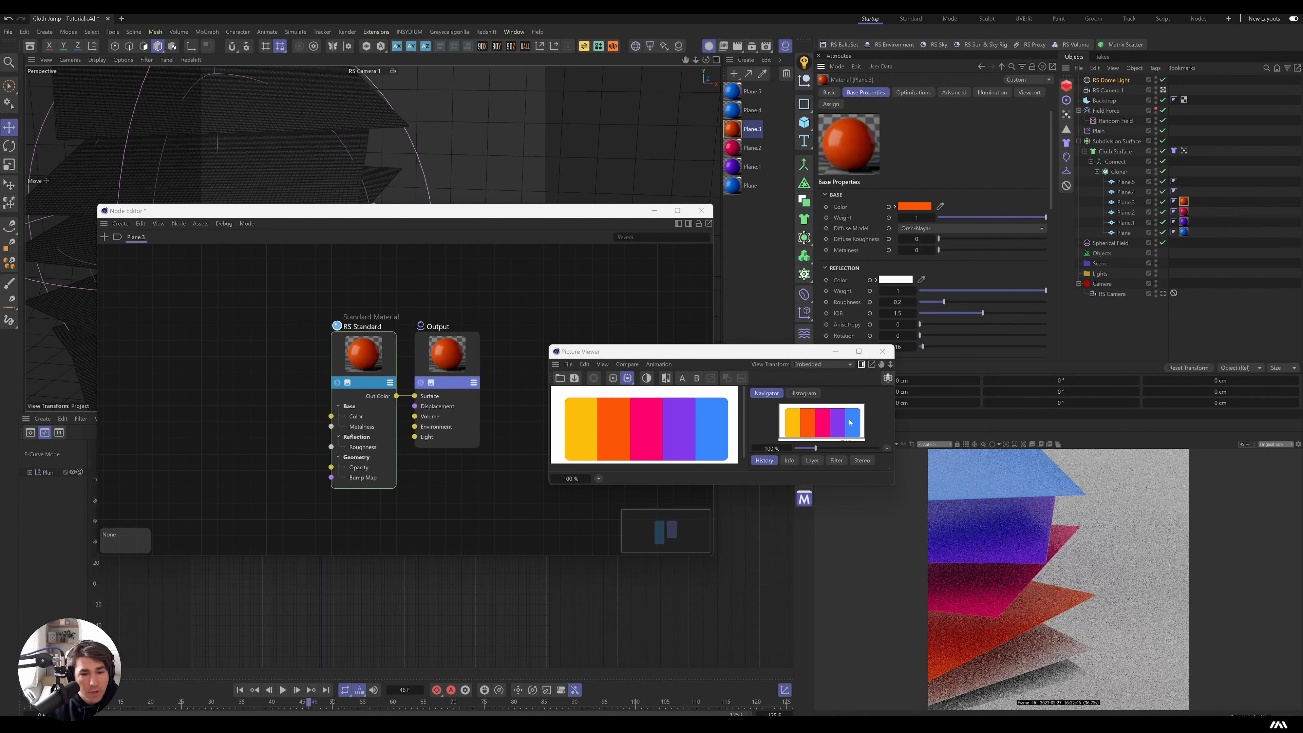
{"action": "left_click", "coordinate": [882, 351]}
Apply the palette-yellow Plane.4 material and the metallic Plane.5 material to their matching planes in the Cloner, then close the Node Editor.
{"action": "left_click_drag", "start_coordinate": [736, 114], "coordinate": [1131, 191]}
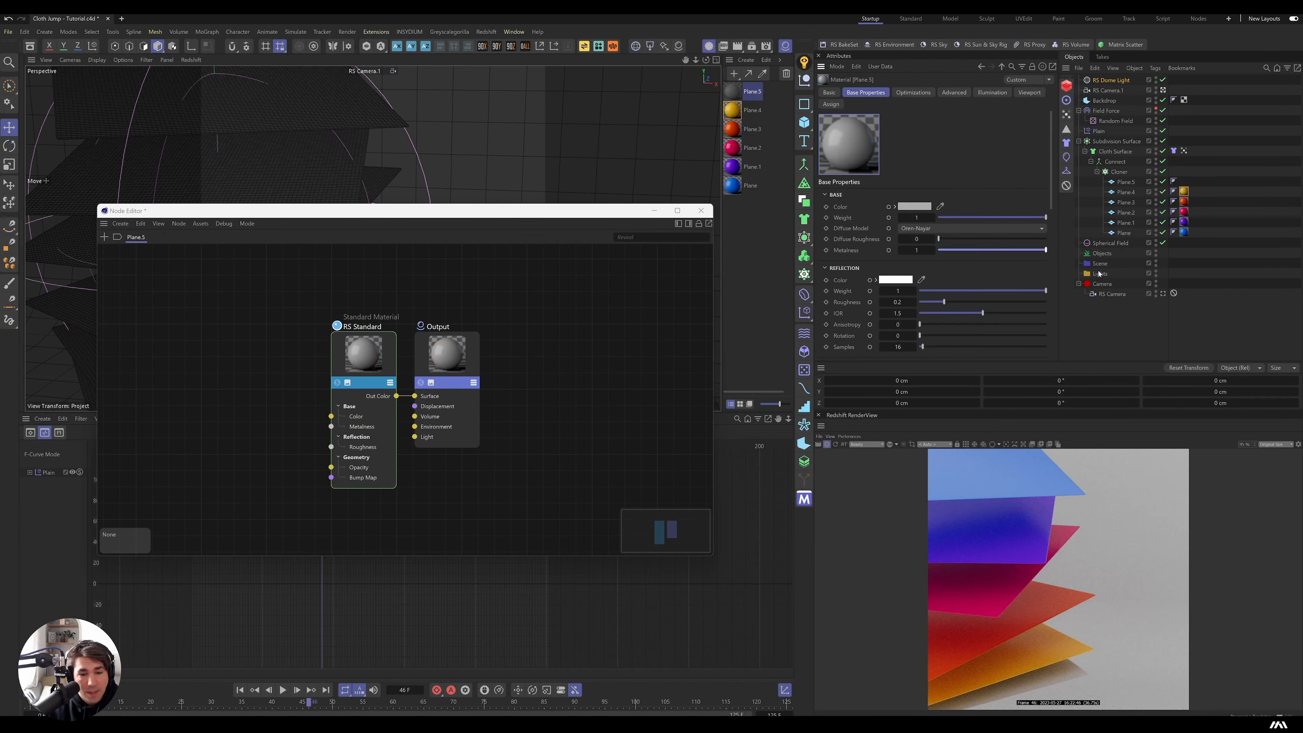
{"action": "left_click_drag", "start_coordinate": [734, 92], "coordinate": [1129, 183]}
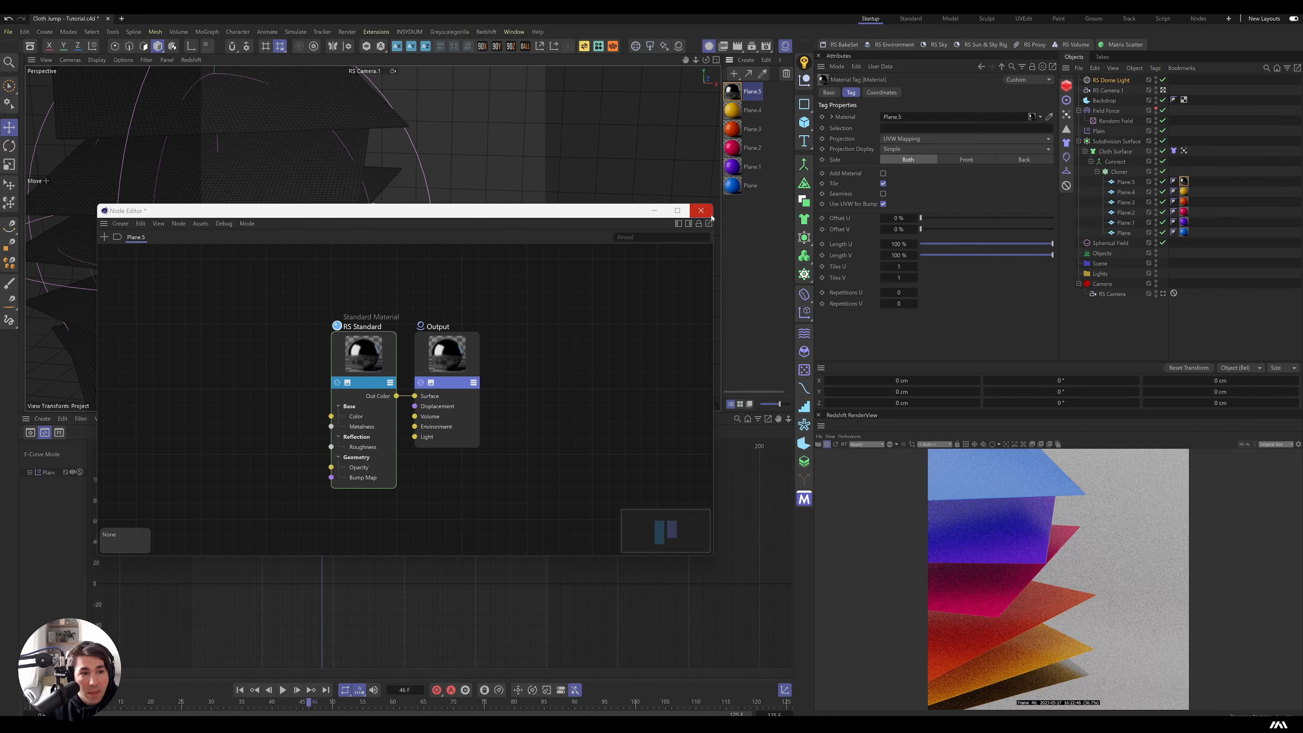
{"action": "left_click", "coordinate": [701, 211]}
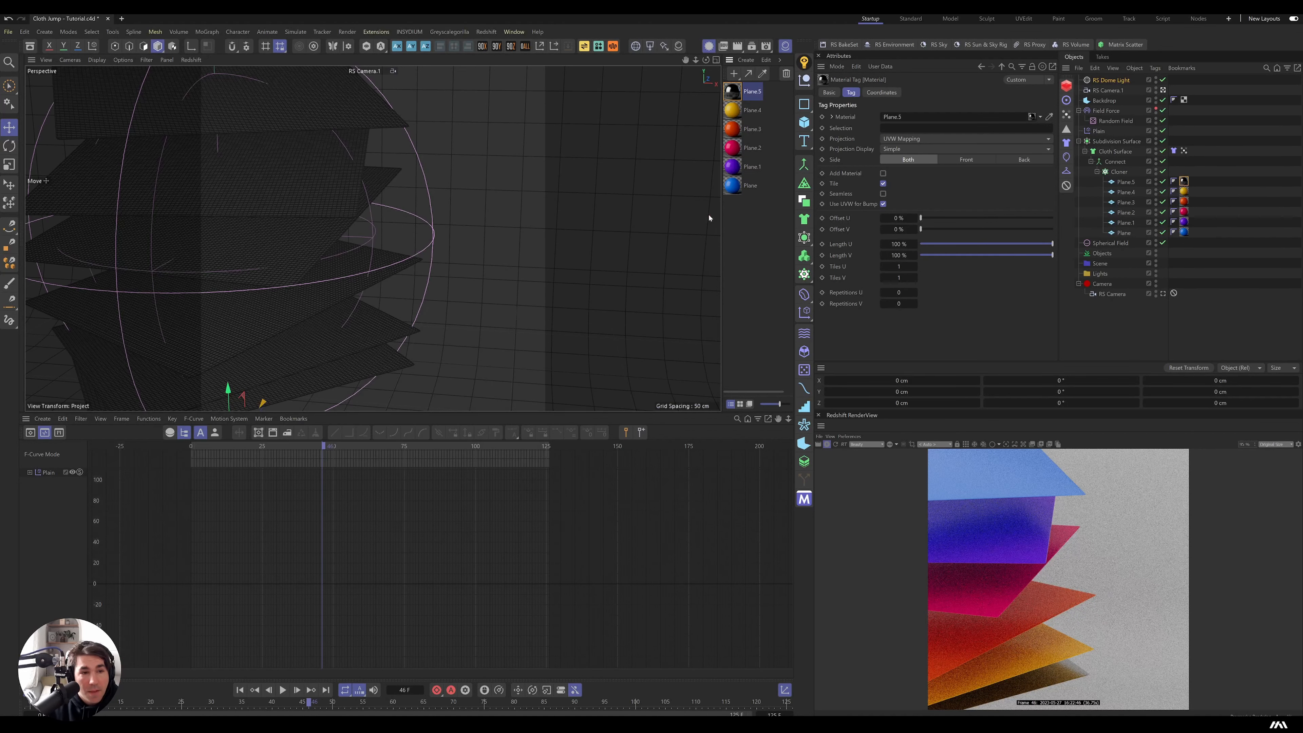
Open the blue Plane material in the Node Editor and add a Flakes node.
{"action": "double_click", "coordinate": [733, 186]}
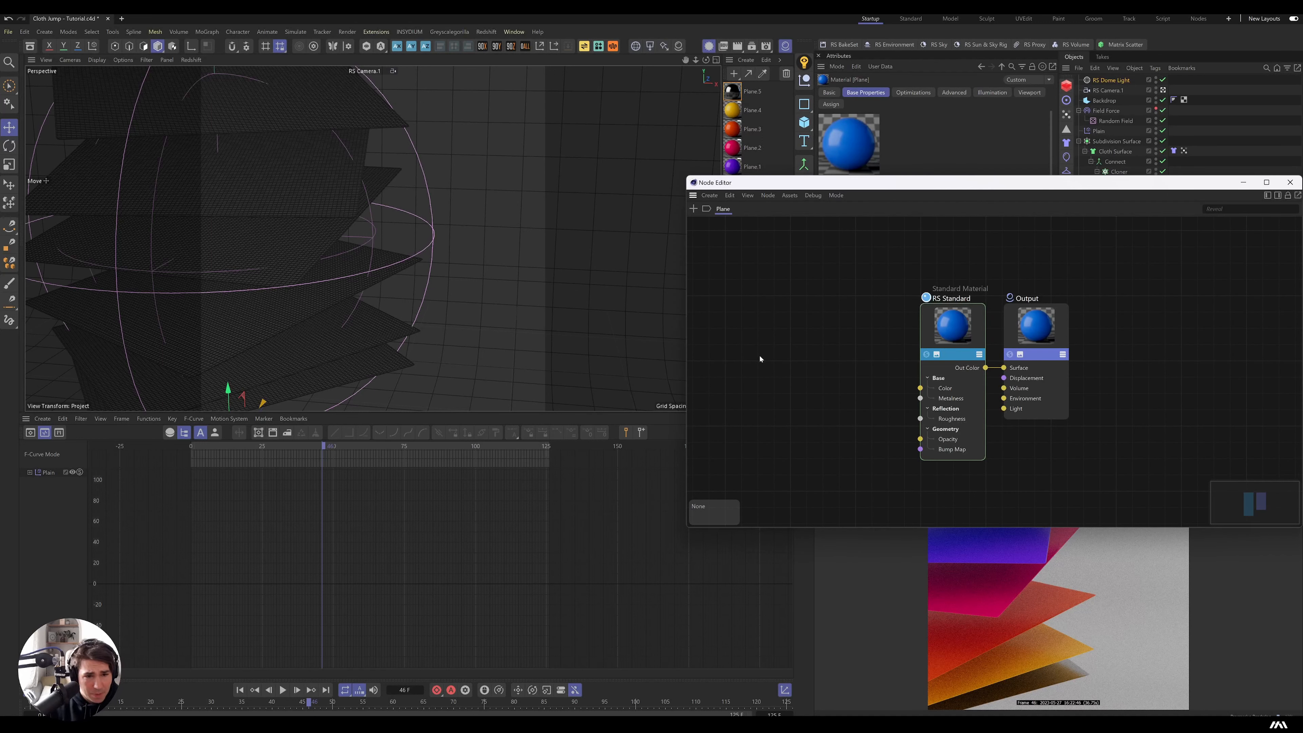
{"action": "double_click", "coordinate": [760, 375]}
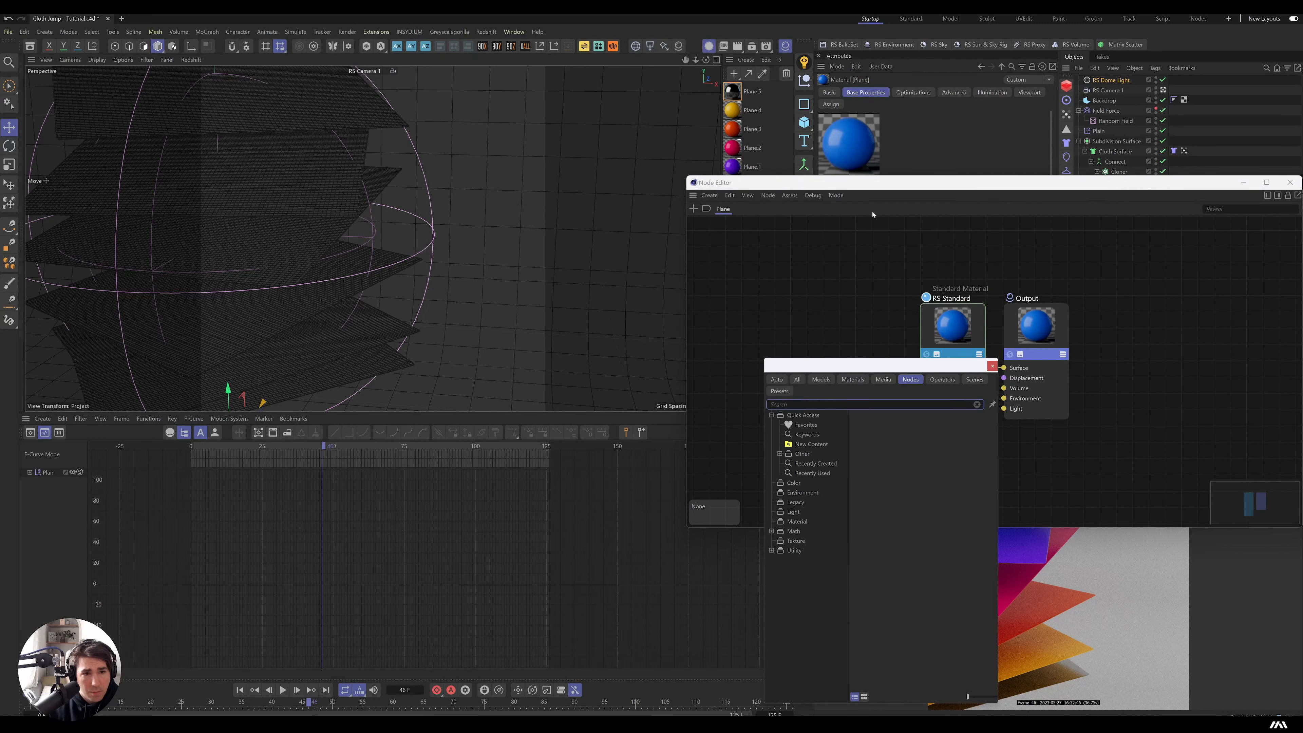
{"action": "left_click_drag", "start_coordinate": [883, 183], "coordinate": [735, 200]}
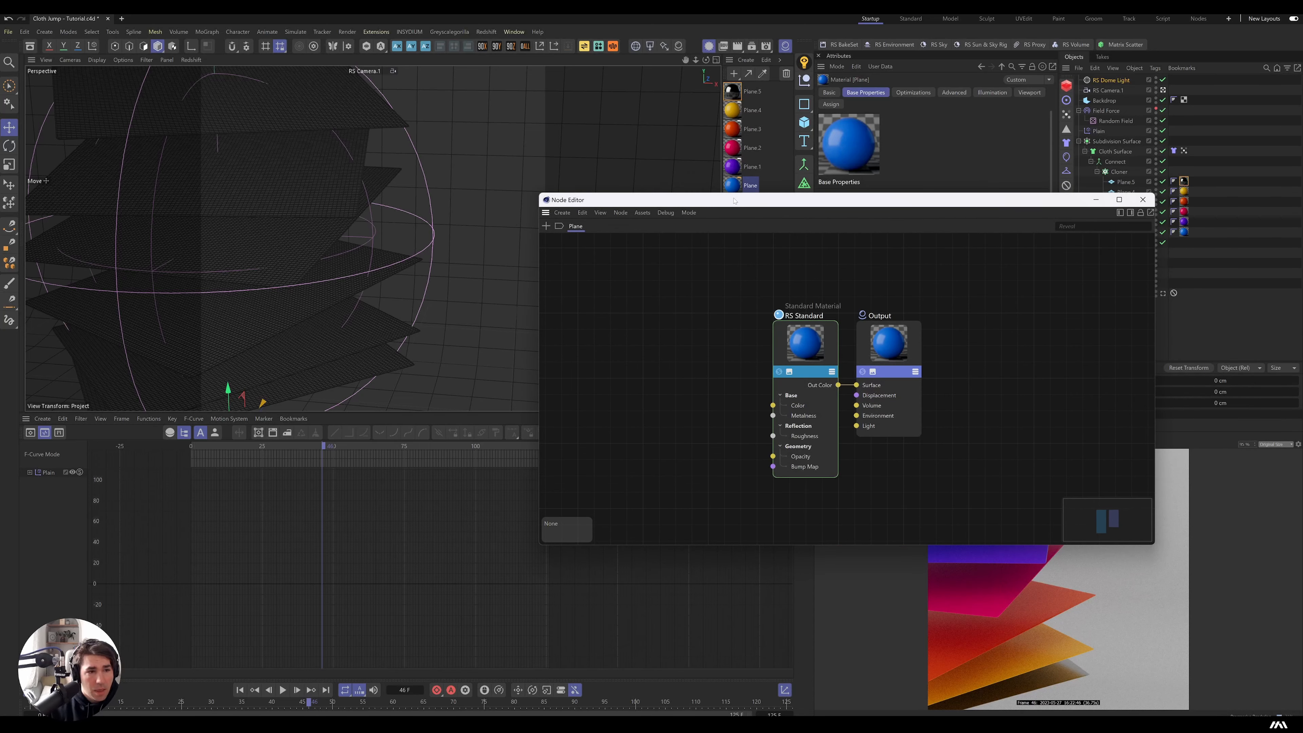
{"action": "double_click", "coordinate": [654, 347]}
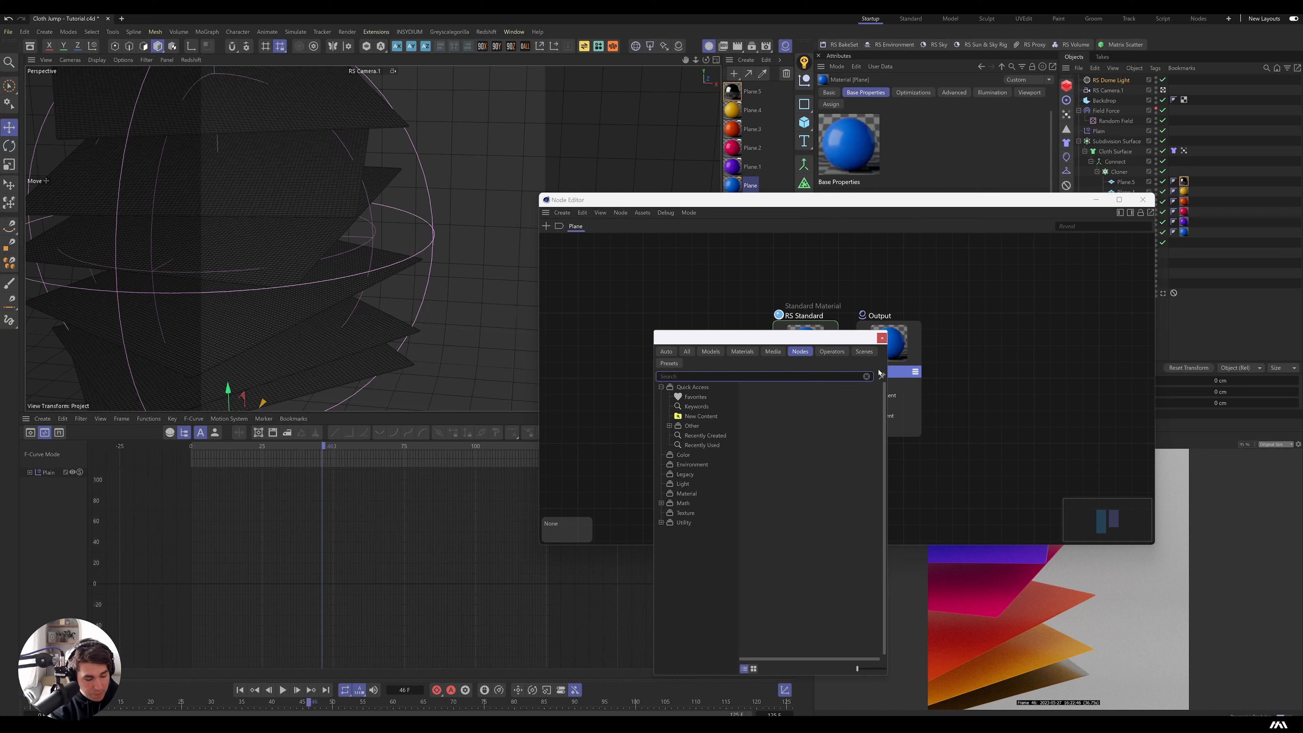
{"action": "type", "text": "flakes"}
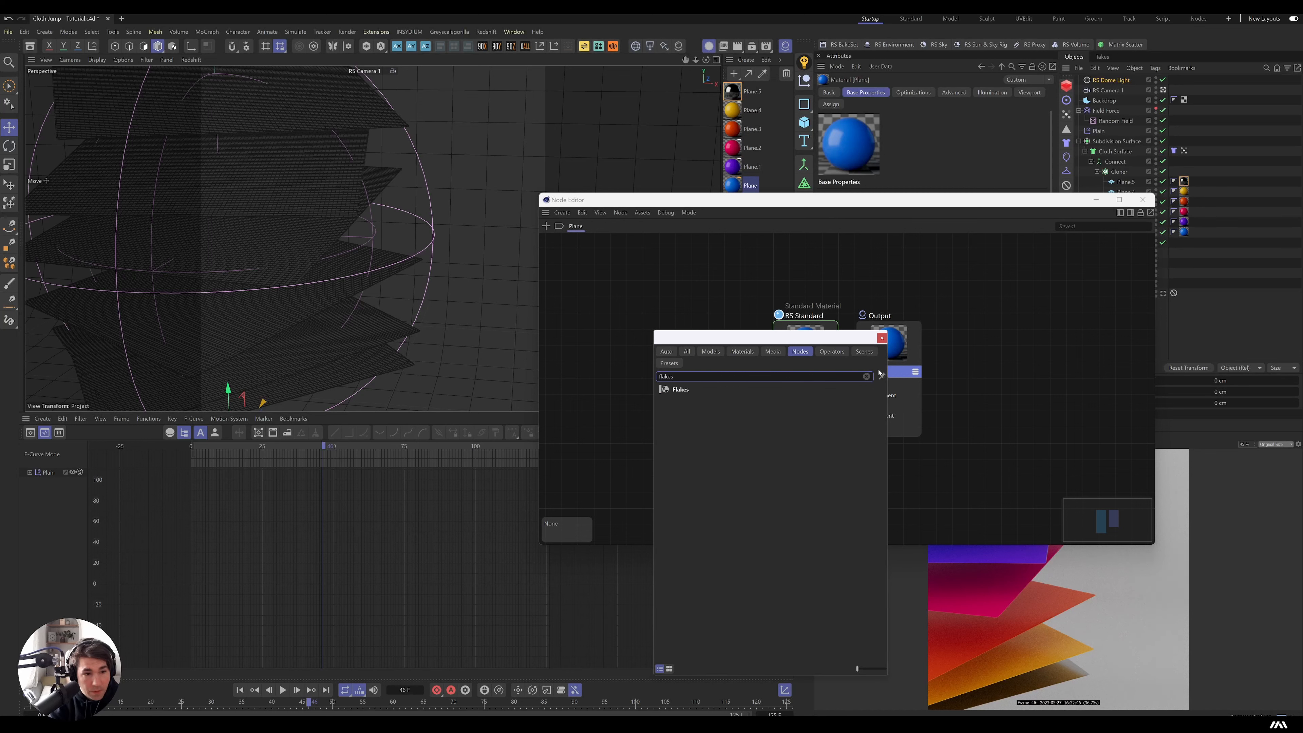
{"action": "key", "text": "Return"}
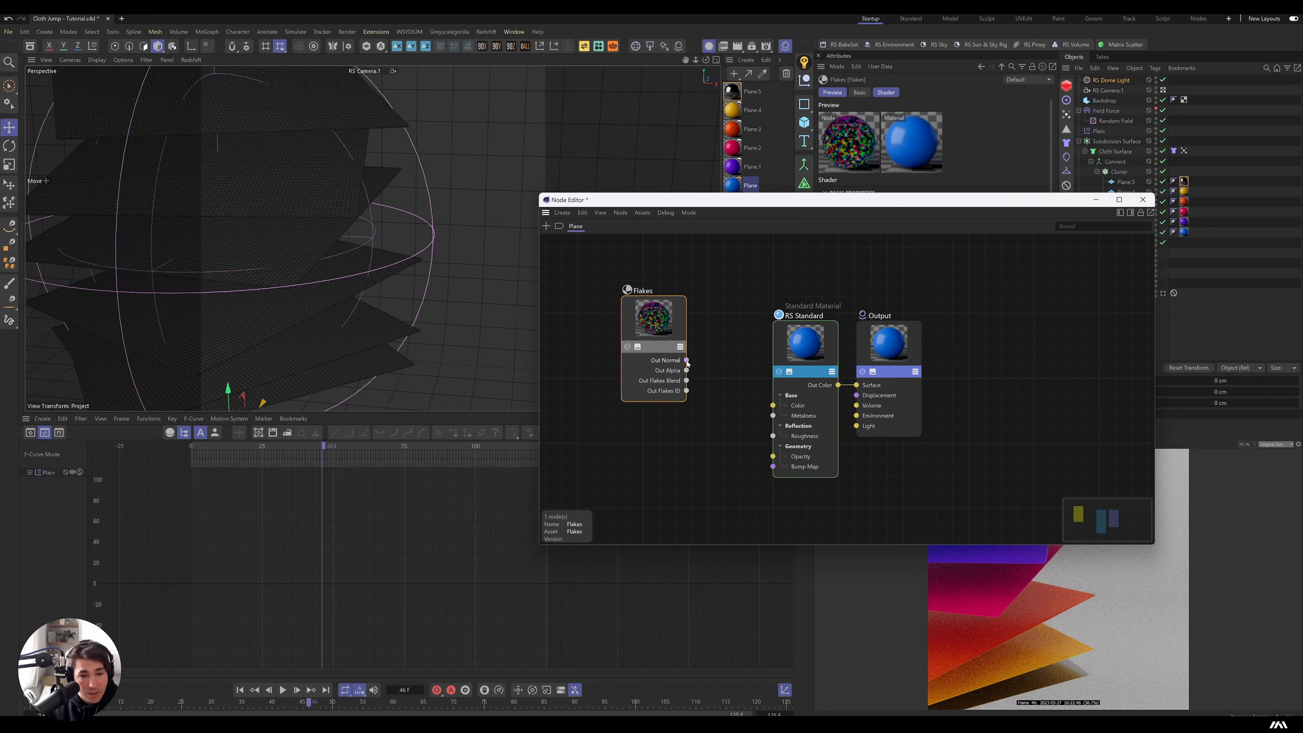
Connect the Flakes node's Out Normal to the RS Standard's Bump Map and its Out Flakes ID to Metalness.
{"action": "left_click_drag", "start_coordinate": [687, 360], "coordinate": [773, 467]}
{"action": "left_click_drag", "start_coordinate": [842, 206], "coordinate": [545, 134]}
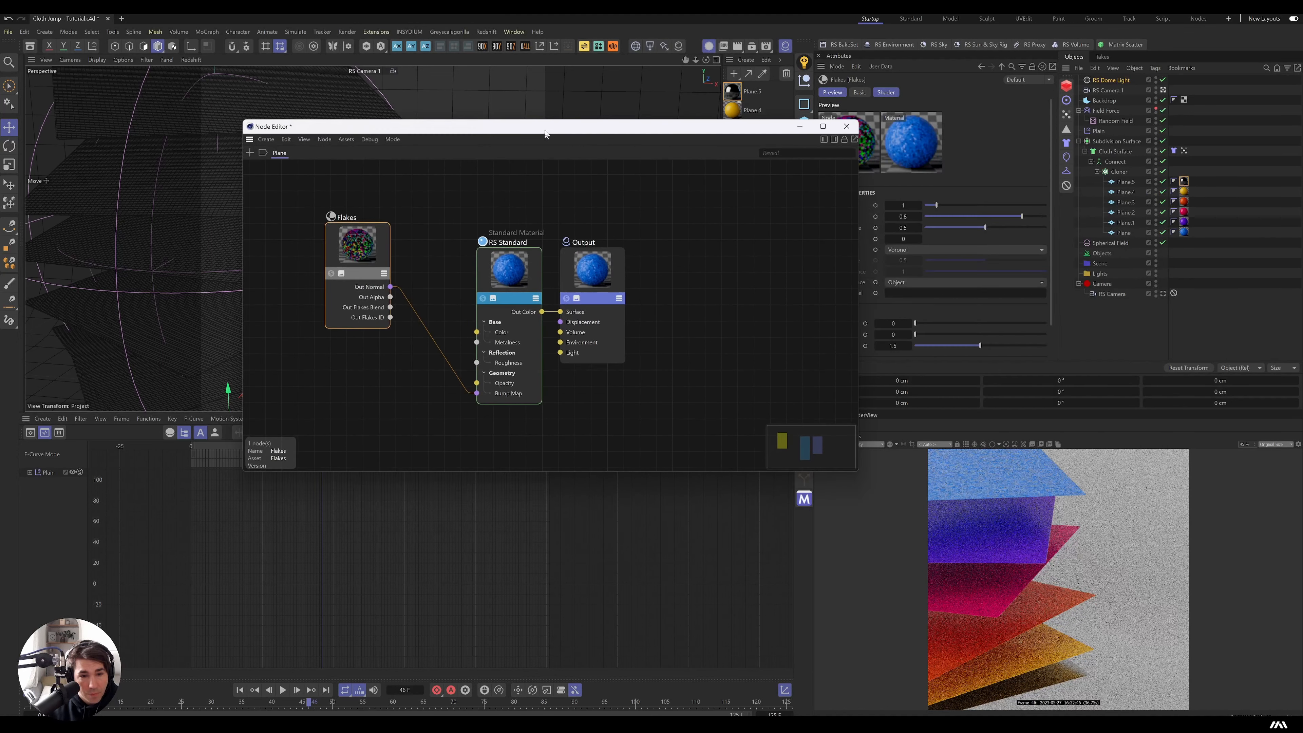
{"action": "left_click_drag", "start_coordinate": [368, 253], "coordinate": [349, 315]}
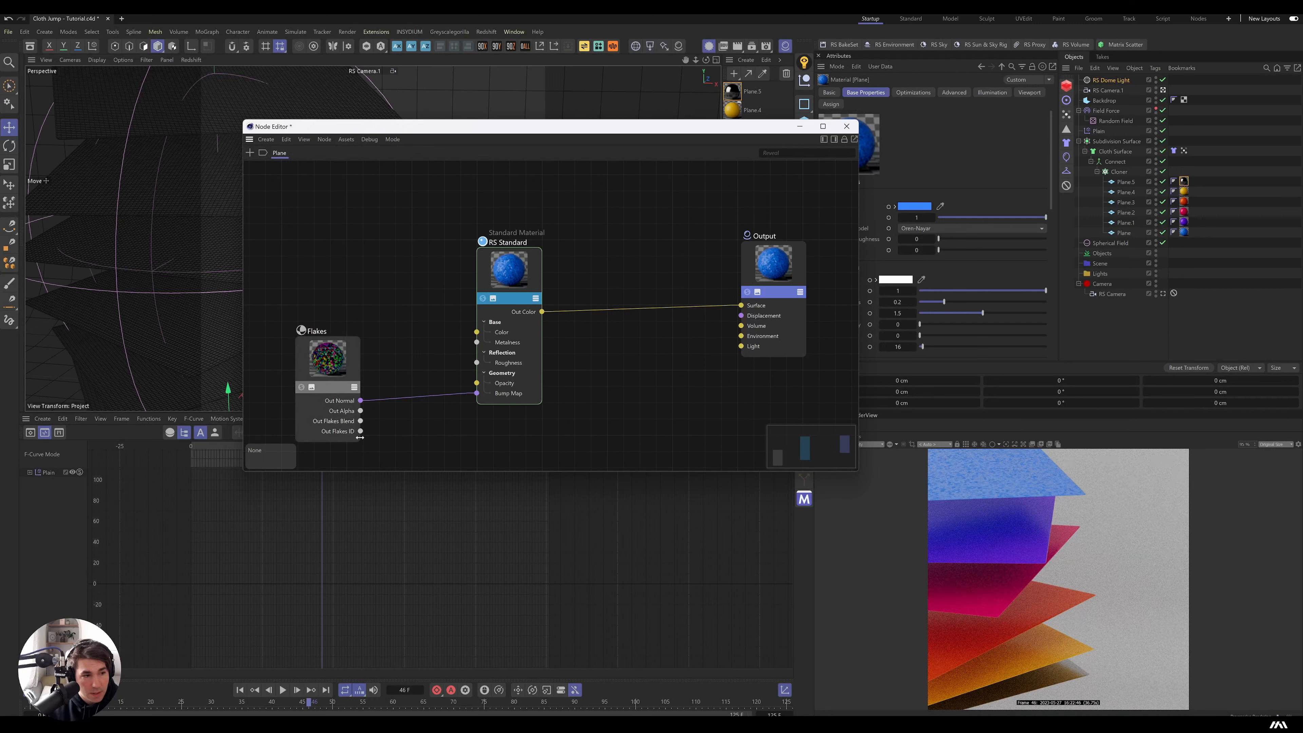
{"action": "left_click_drag", "start_coordinate": [362, 432], "coordinate": [495, 342]}
{"action": "left_click", "coordinate": [340, 366]}
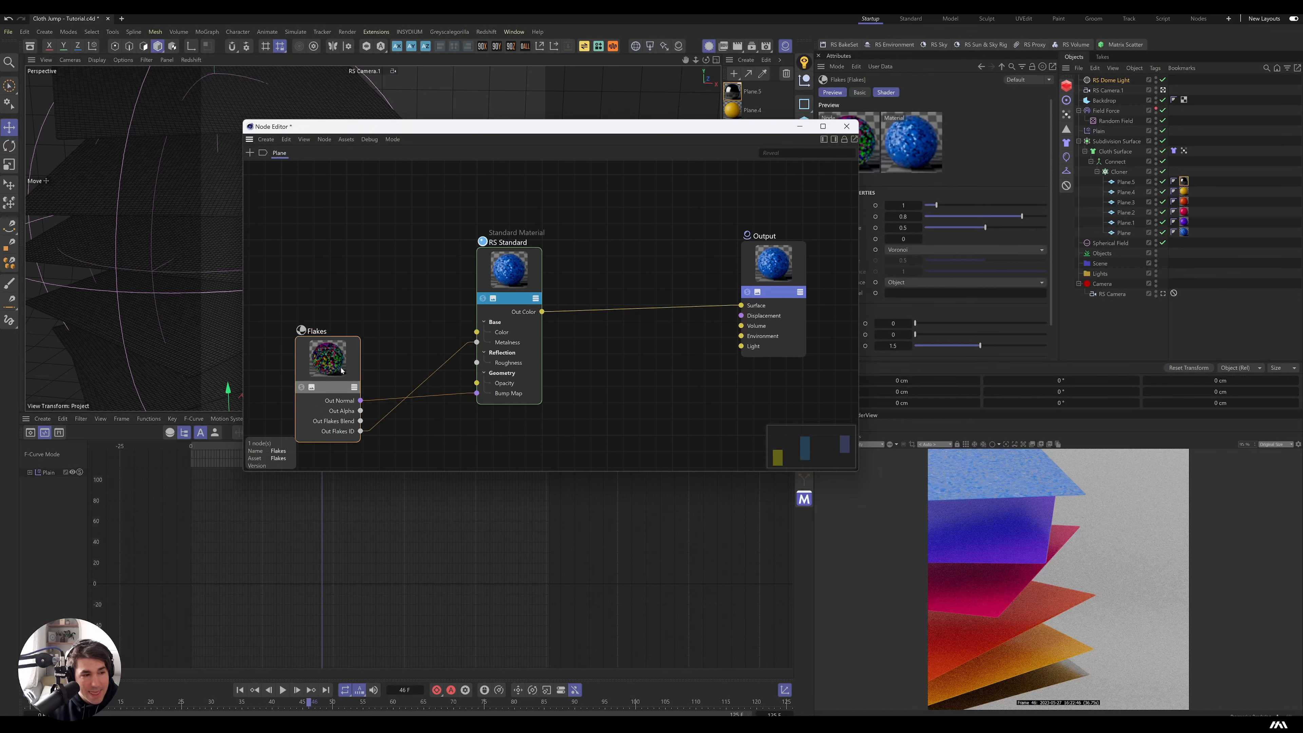
{"action": "left_click_drag", "start_coordinate": [337, 367], "coordinate": [302, 311]}
Insert a Ramp node between the Flakes node's Out Flakes ID and the RS Standard's Metalness input.
{"action": "double_click", "coordinate": [388, 305]}
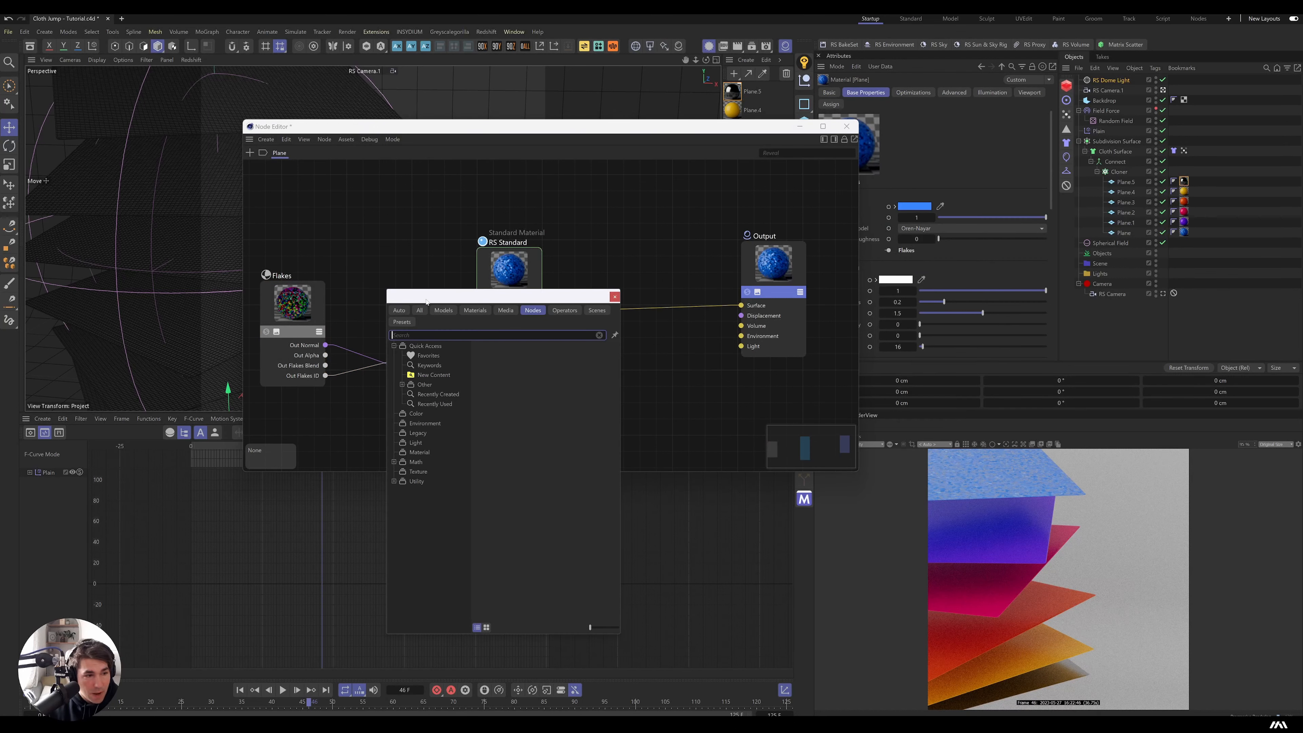
{"action": "type", "text": "ramp"}
{"action": "key", "text": "Return"}
{"action": "left_click_drag", "start_coordinate": [369, 347], "coordinate": [395, 389]}
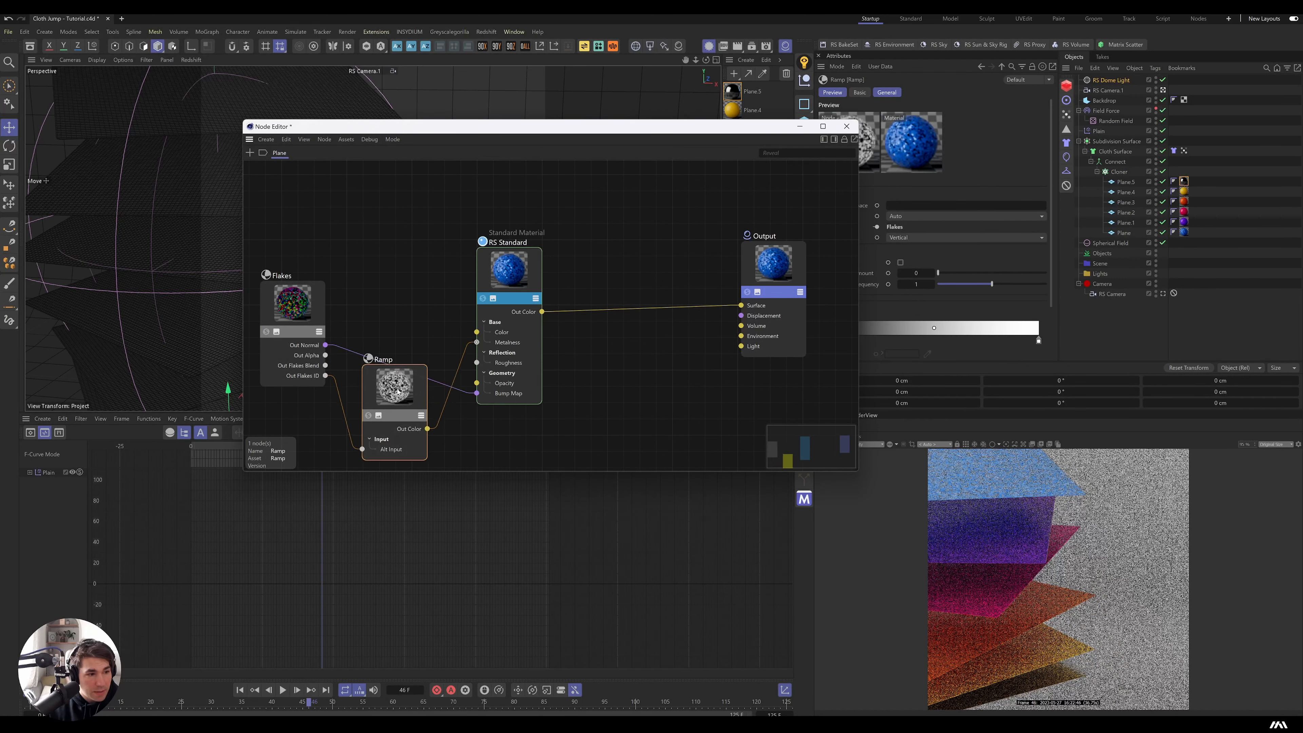
Set the Flakes node's scale to 0.15 and lower its density to 0.094.
{"action": "left_click", "coordinate": [293, 306]}
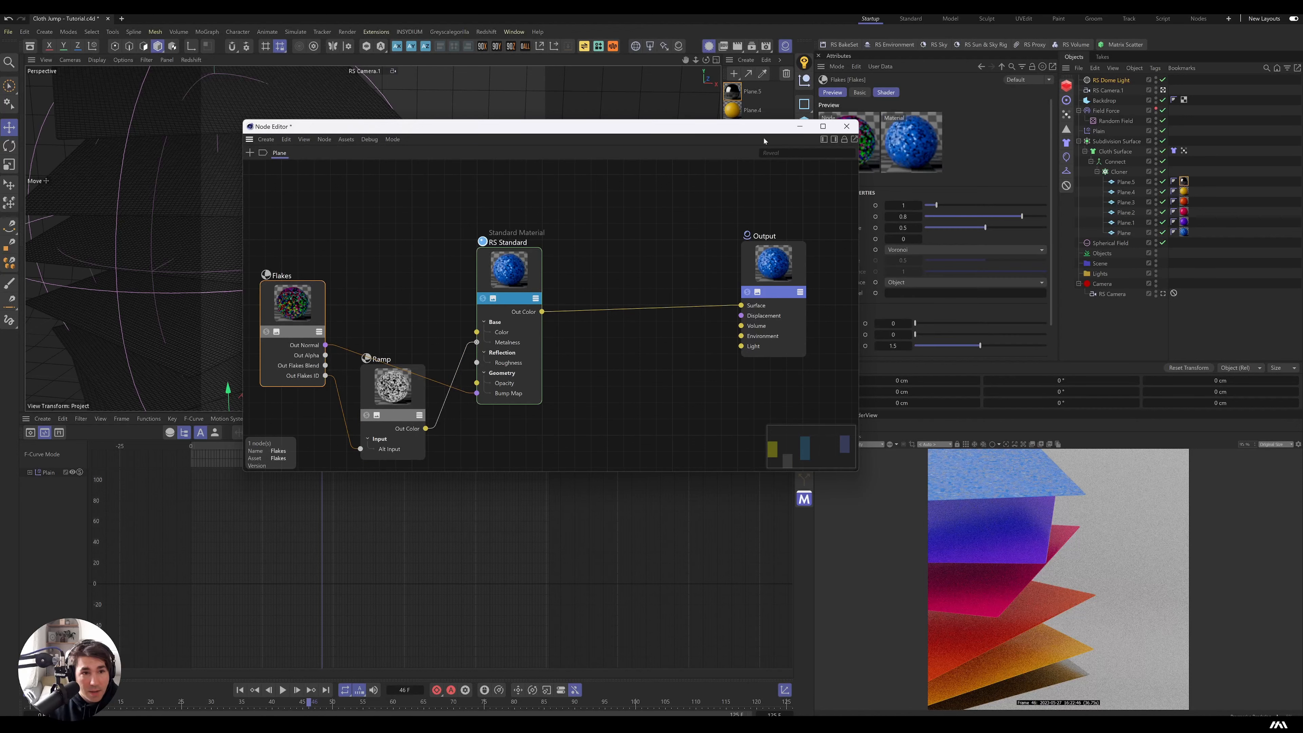
{"action": "left_click_drag", "start_coordinate": [726, 127], "coordinate": [623, 123]}
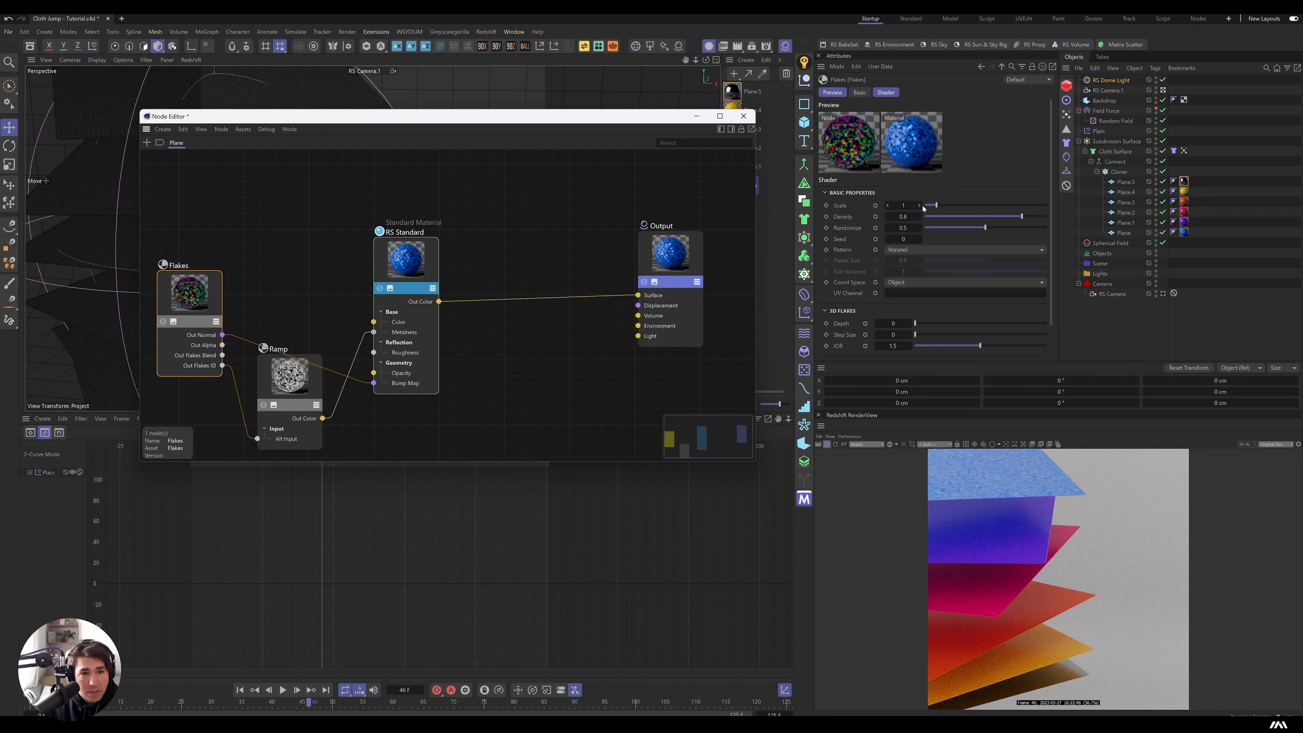
{"action": "left_click_drag", "start_coordinate": [923, 208], "coordinate": [927, 208]}
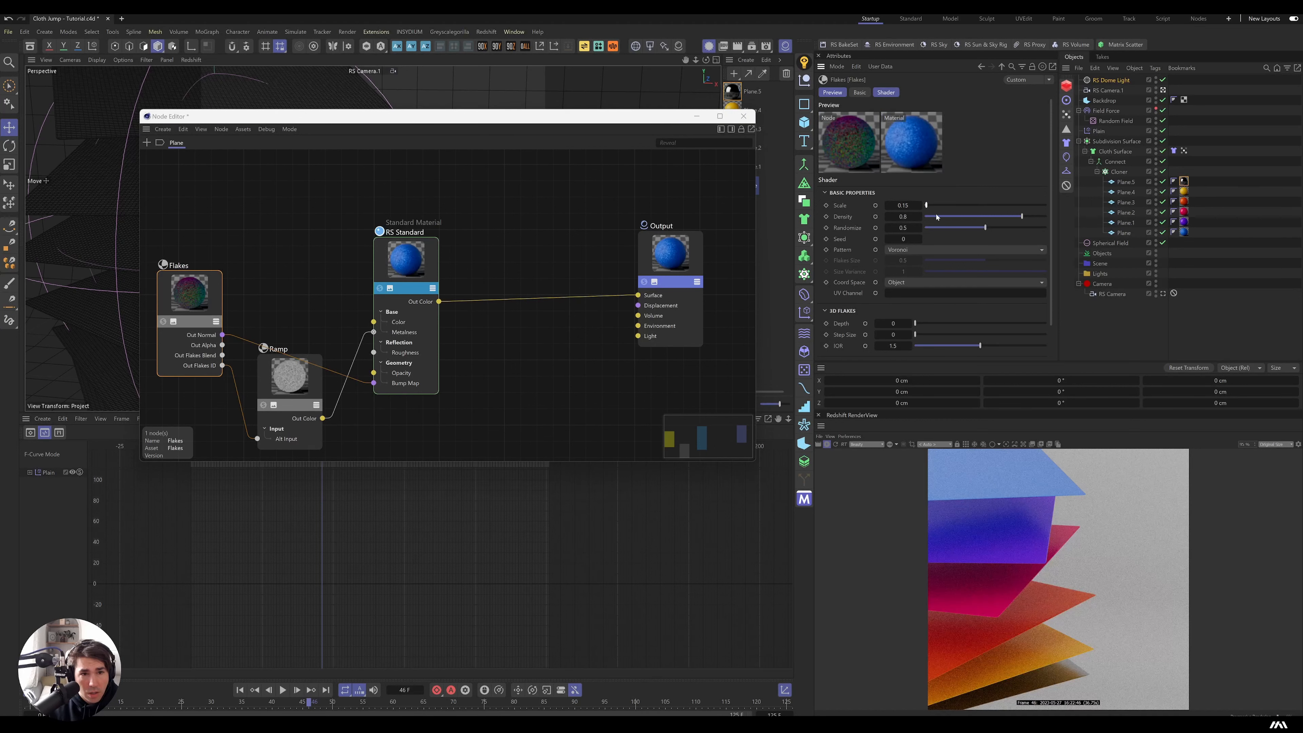
{"action": "left_click", "coordinate": [937, 217]}
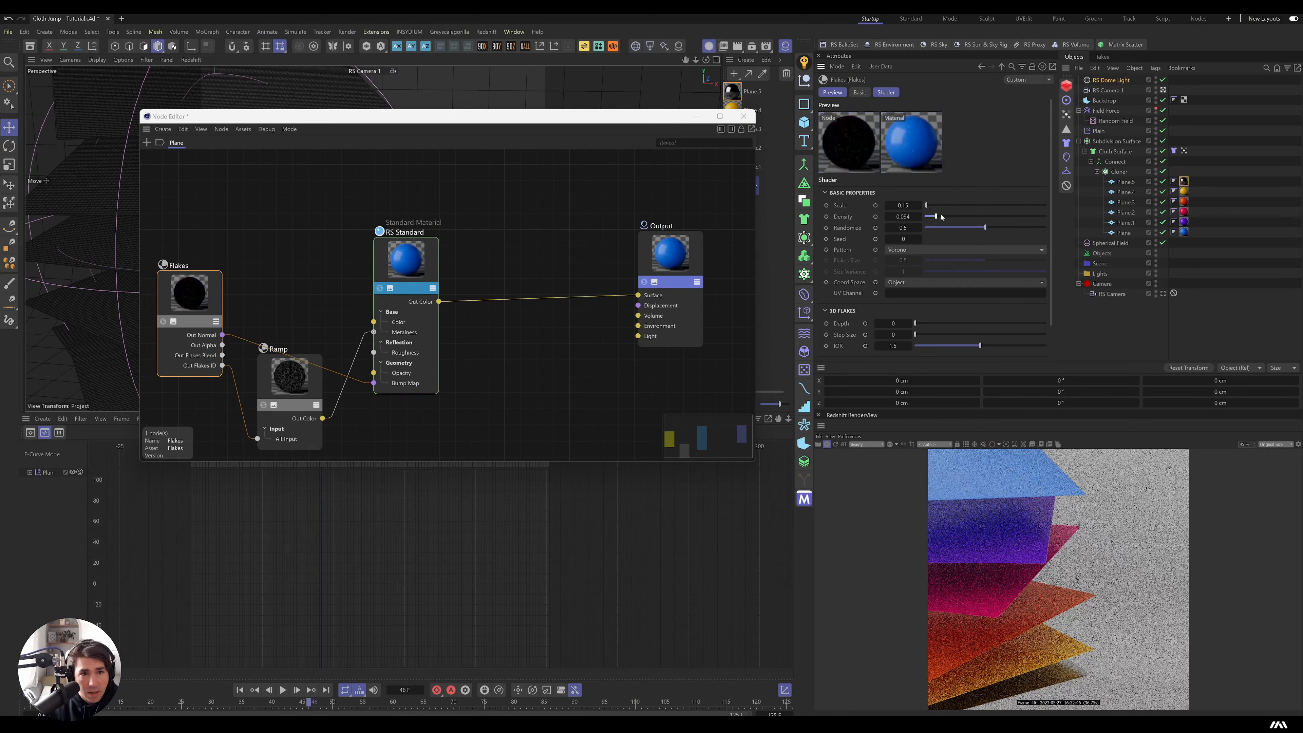
Tighten the Ramp's contrast by moving the black knot to about one third and the white knot to the middle of the gradient.
{"action": "left_click_drag", "start_coordinate": [287, 379], "coordinate": [268, 389]}
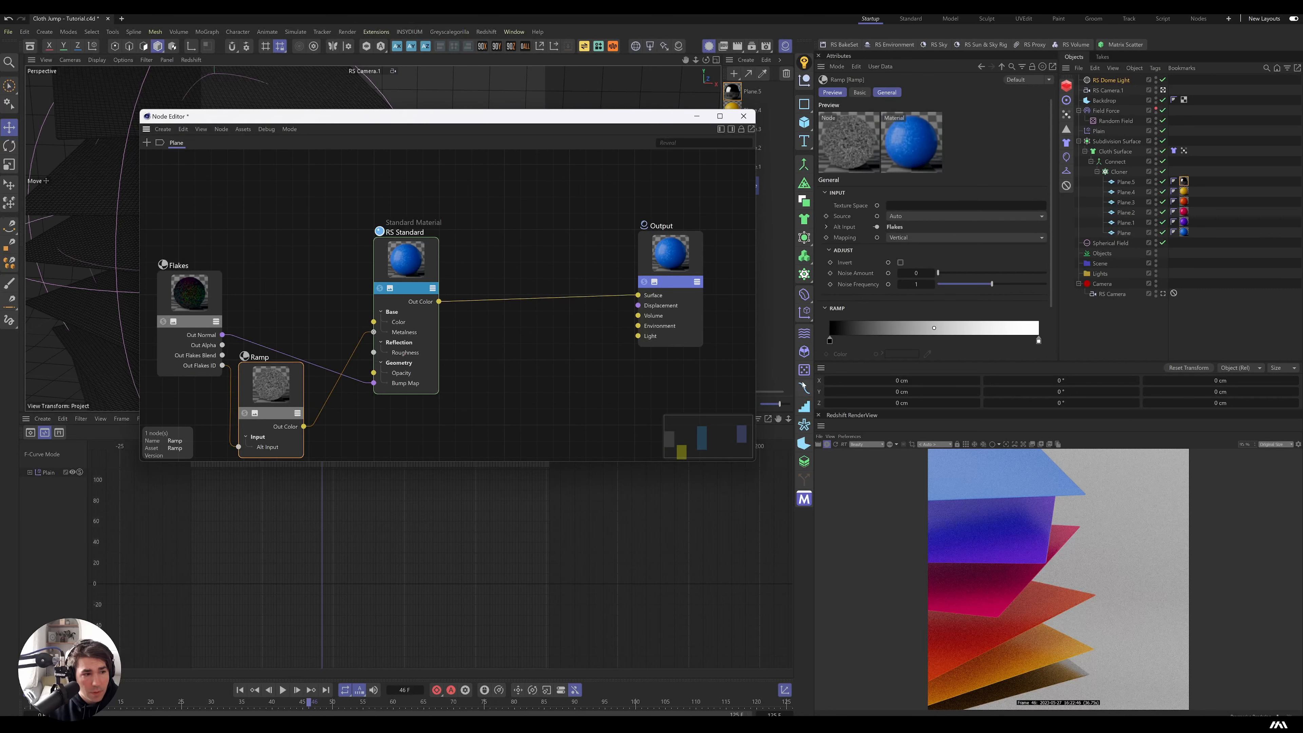
{"action": "left_click_drag", "start_coordinate": [832, 340], "coordinate": [900, 341]}
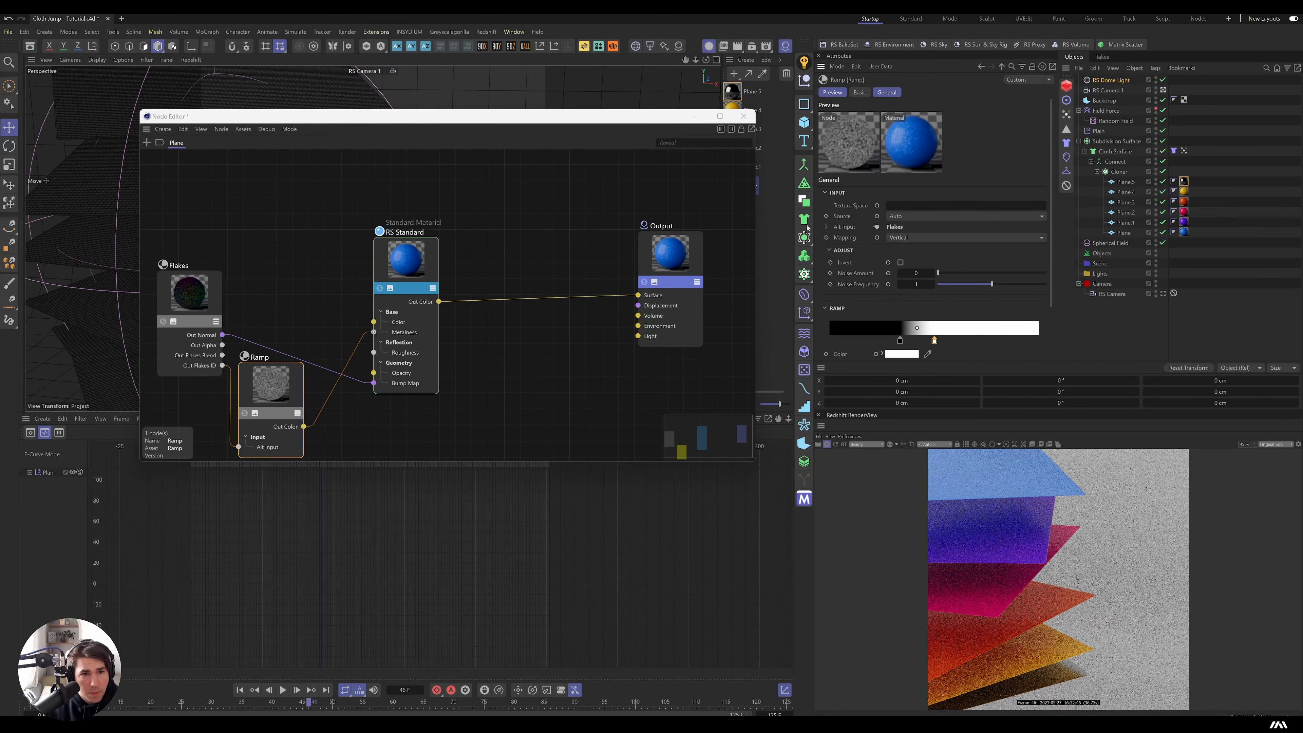
{"action": "left_click", "coordinate": [744, 115]}
{"action": "mouse_move", "coordinate": [452, 242]}
{"action": "left_mouse_down", "text": "alt"}
{"action": "mouse_move", "coordinate": [317, 242]}
{"action": "mouse_move", "coordinate": [454, 255]}
{"action": "left_mouse_up", "text": "alt"}
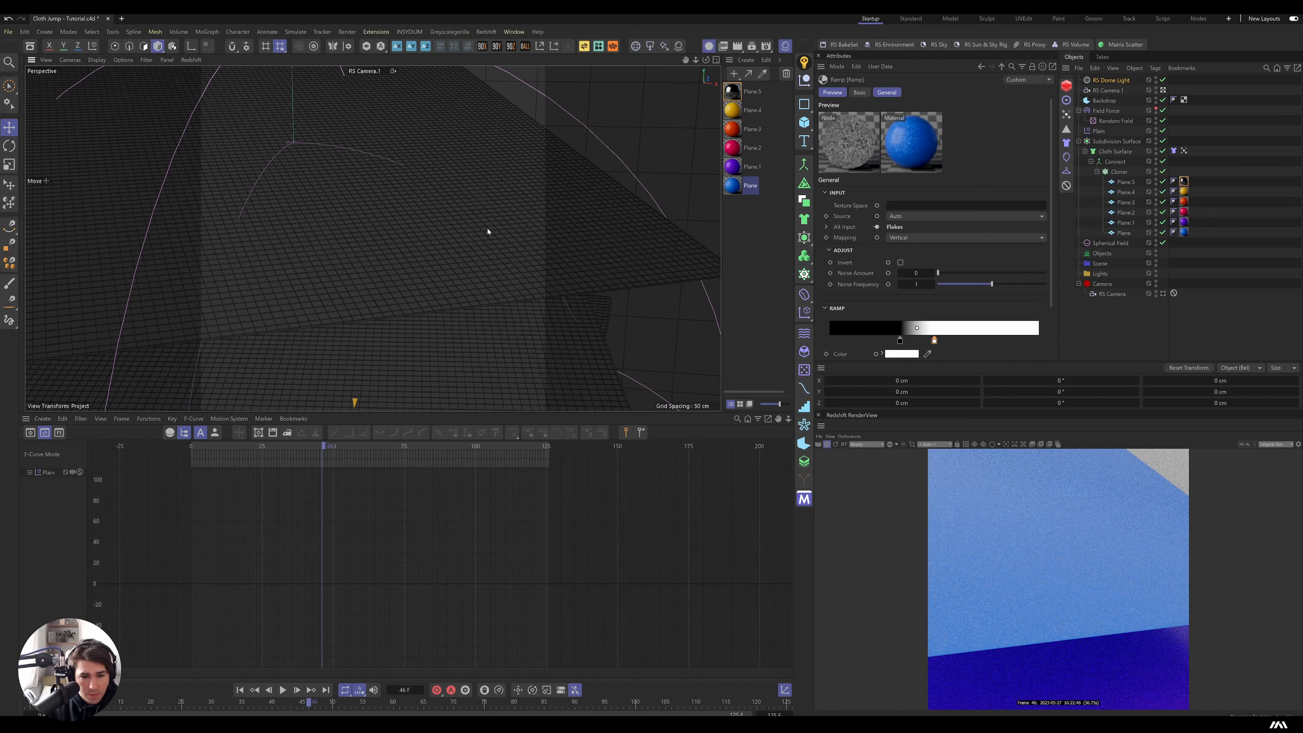
Open the purple Plane.1 material's node graph from its base color.
{"action": "scroll", "coordinate": [1037, 601], "scroll_direction": "up", "scroll_amount": 3}
{"action": "scroll", "coordinate": [1047, 608], "scroll_direction": "up", "scroll_amount": 3}
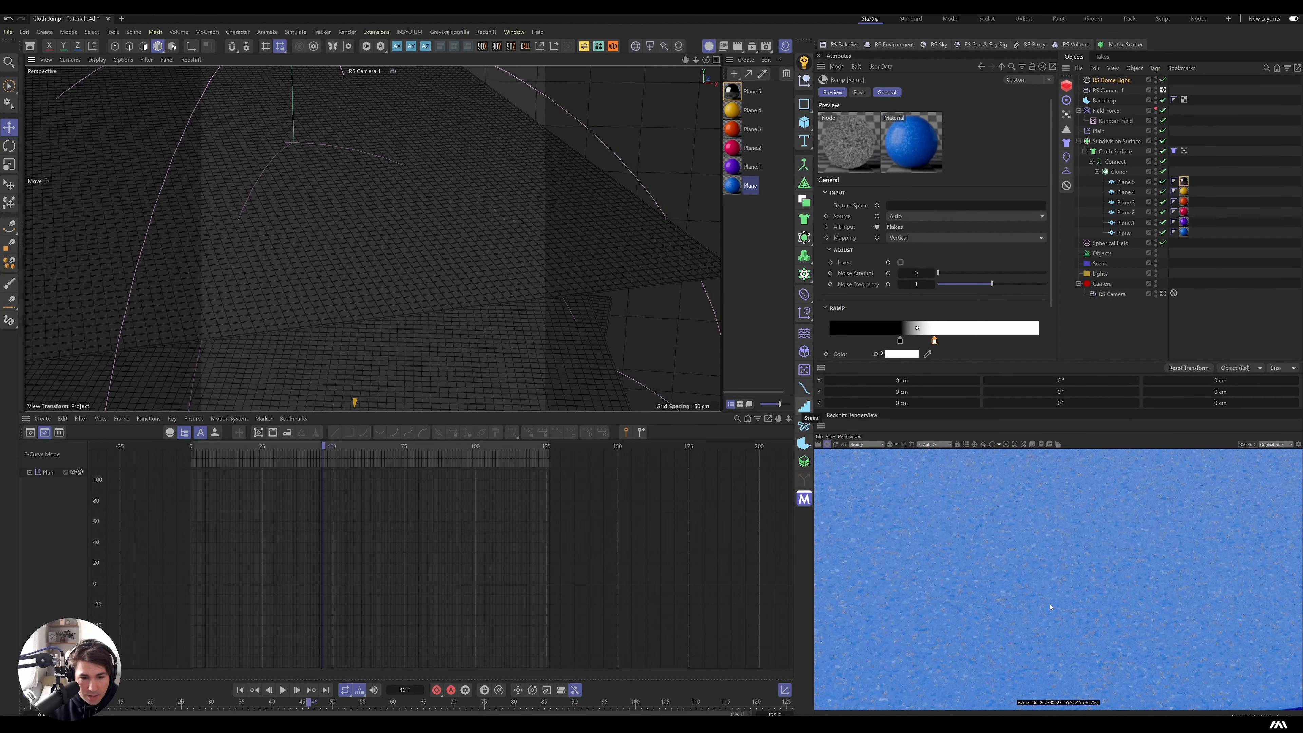
{"action": "scroll", "coordinate": [1052, 600], "scroll_direction": "down", "scroll_amount": 6}
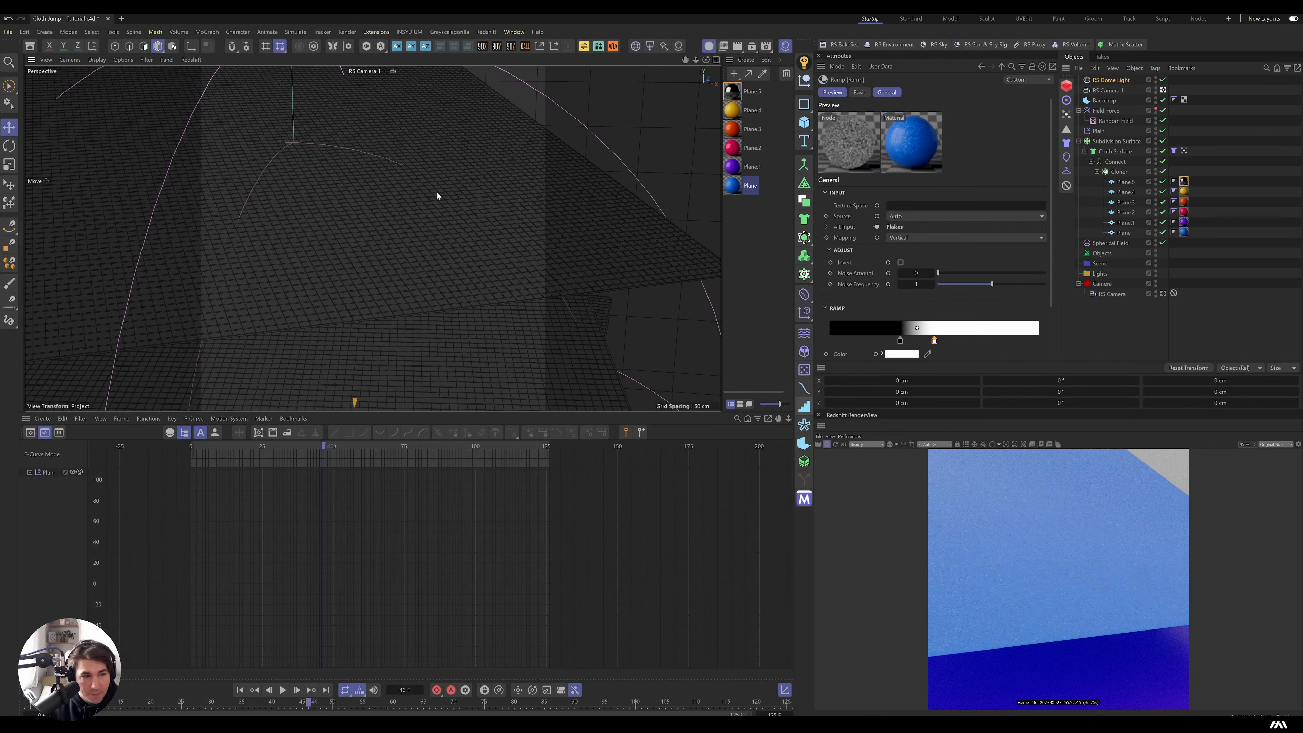
{"action": "right_click_drag", "start_coordinate": [439, 195], "coordinate": [360, 277], "text": "alt"}
{"action": "mouse_move", "coordinate": [364, 246]}
{"action": "left_mouse_down", "text": "alt"}
{"action": "mouse_move", "coordinate": [373, 238]}
{"action": "mouse_move", "coordinate": [361, 267]}
{"action": "left_mouse_up", "text": "alt"}
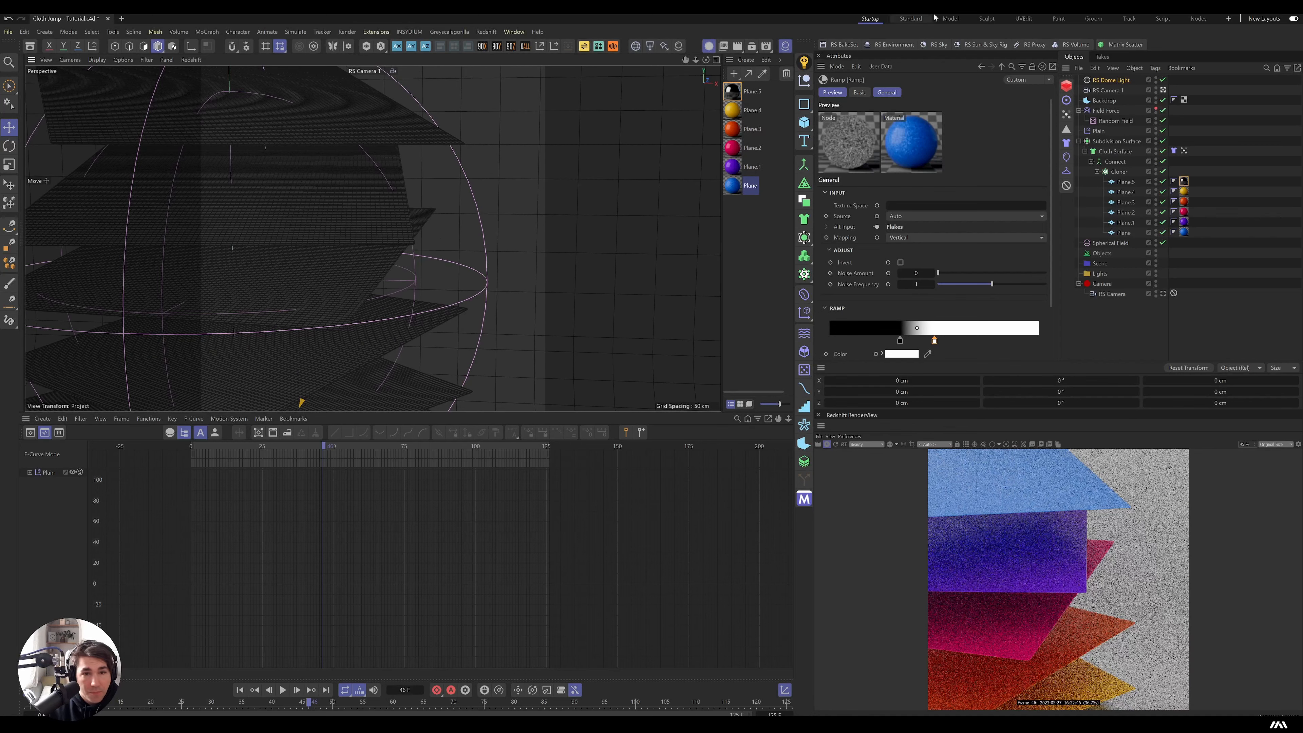
{"action": "left_click", "coordinate": [739, 167]}
{"action": "left_click", "coordinate": [892, 207]}
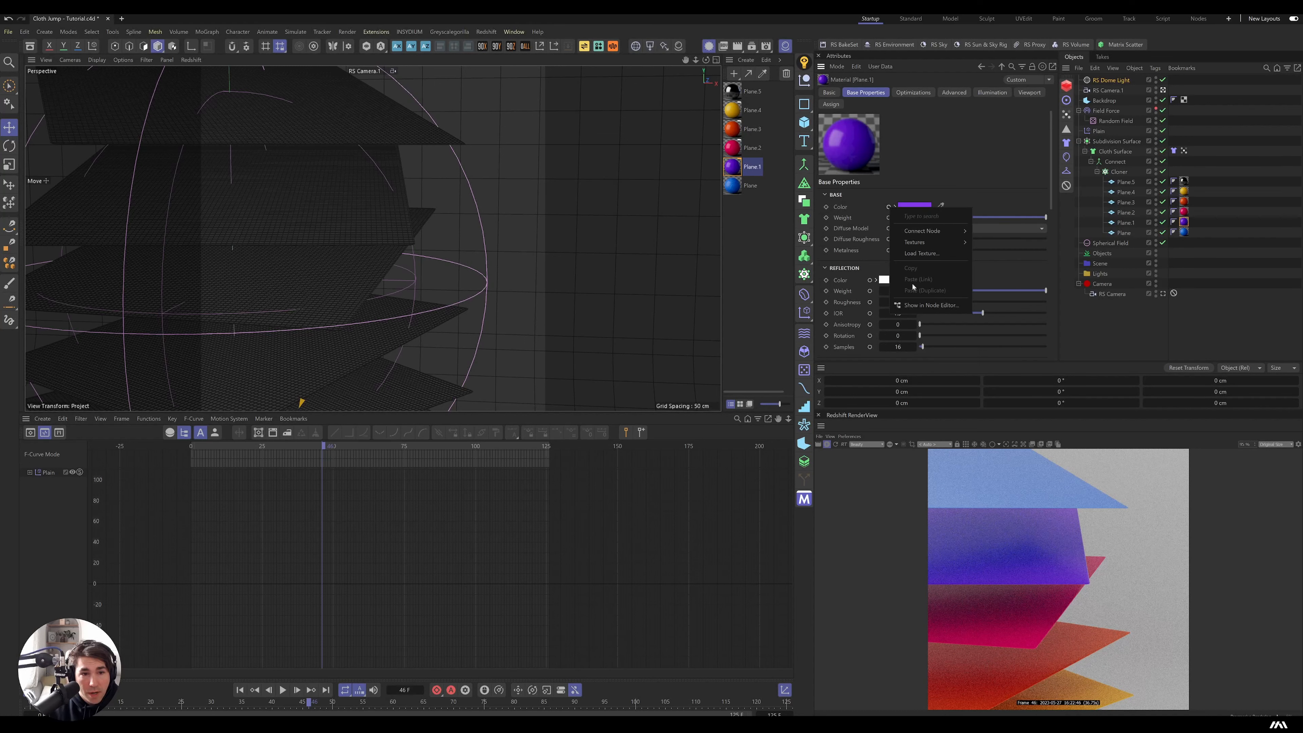
{"action": "left_click", "coordinate": [918, 305]}
{"action": "left_click_drag", "start_coordinate": [918, 305], "coordinate": [398, 162]}
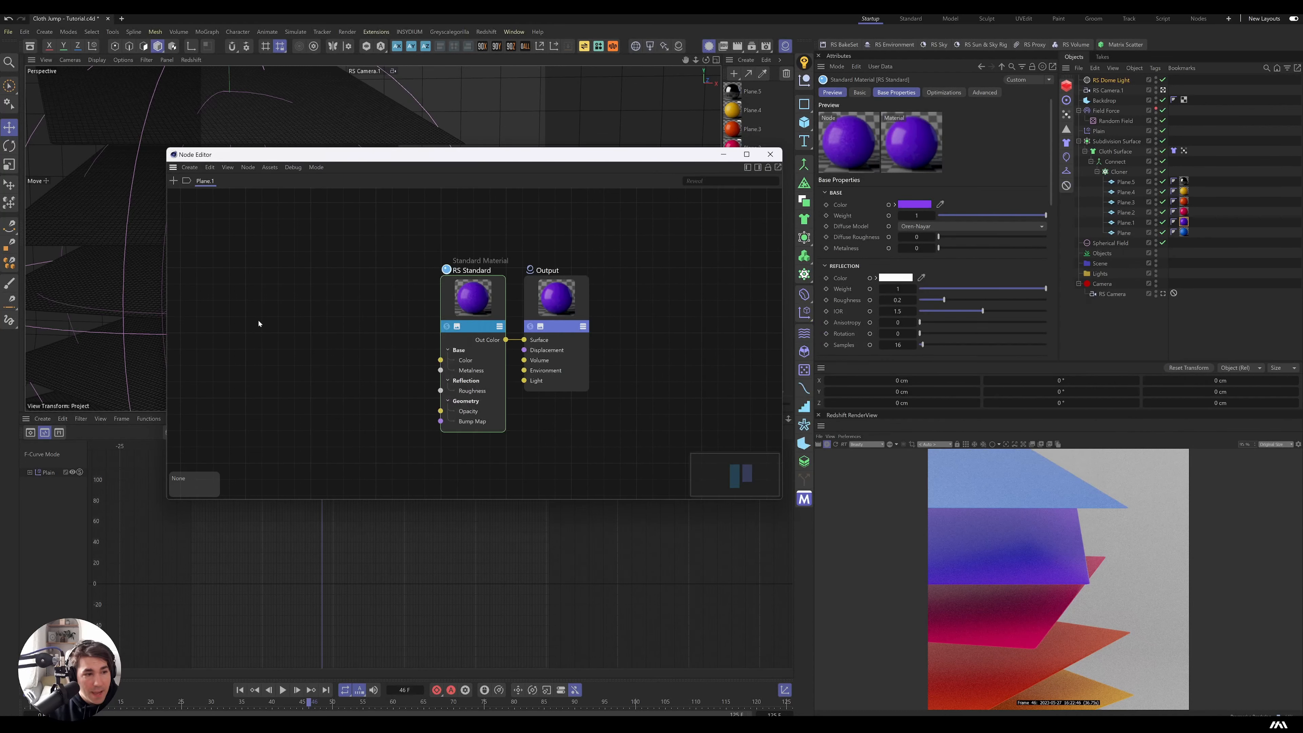
Add a Tiles node to the Plane.1 material and connect its Out Color to the RS Standard's Color.
{"action": "double_click", "coordinate": [262, 320]}
{"action": "type", "text": "tiles"}
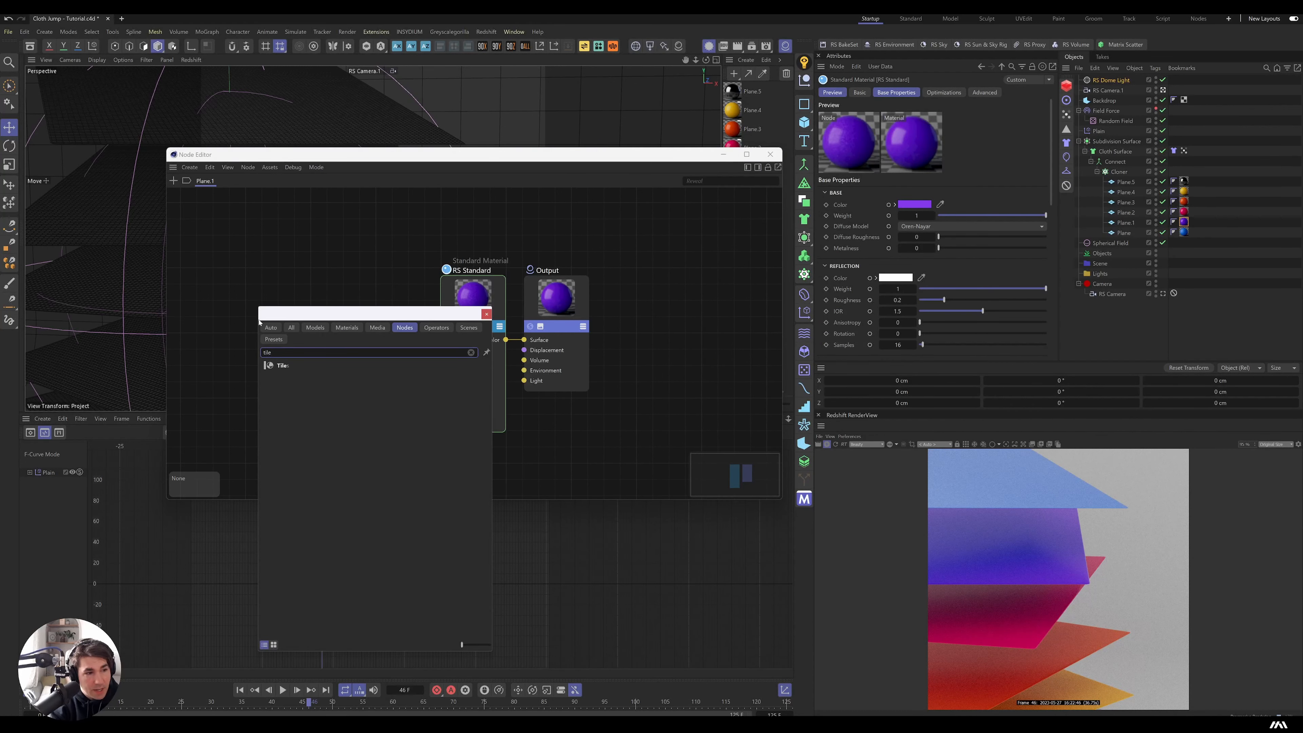
{"action": "key", "text": "Return"}
{"action": "left_click_drag", "start_coordinate": [260, 297], "coordinate": [440, 359]}
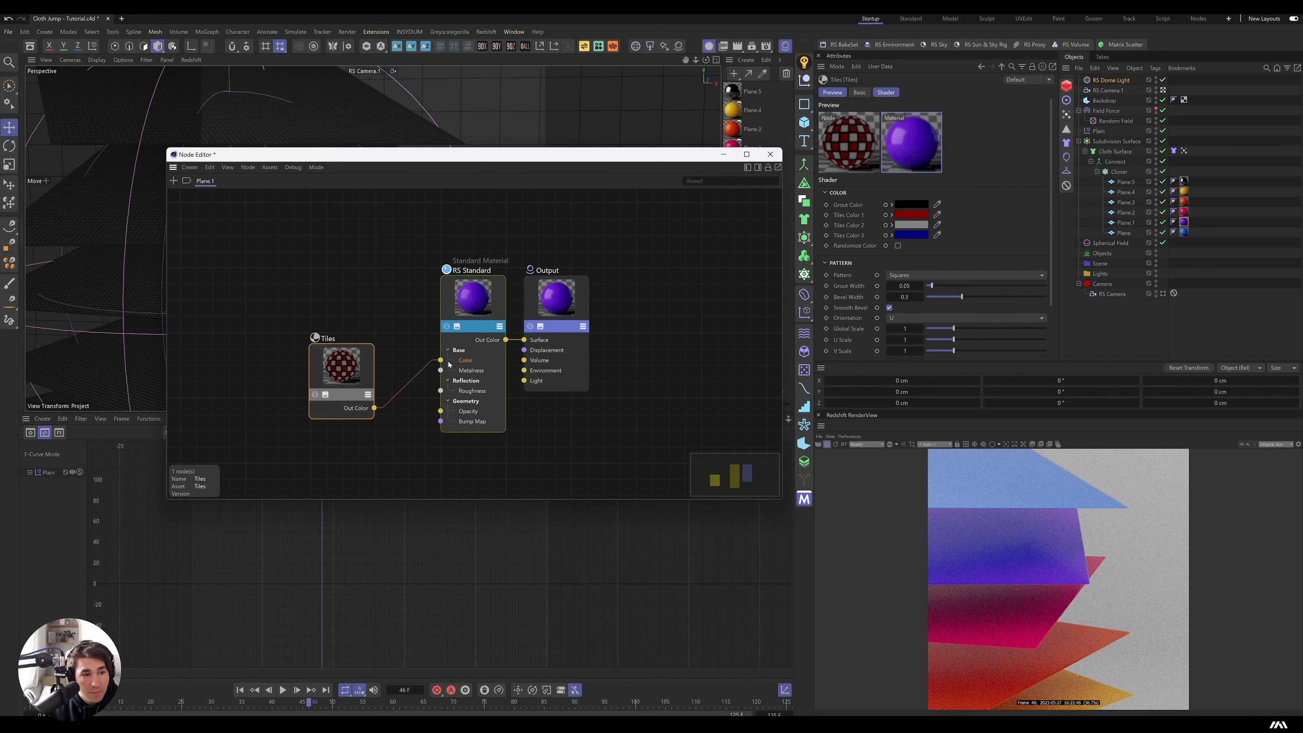
{"action": "left_click", "coordinate": [399, 318]}
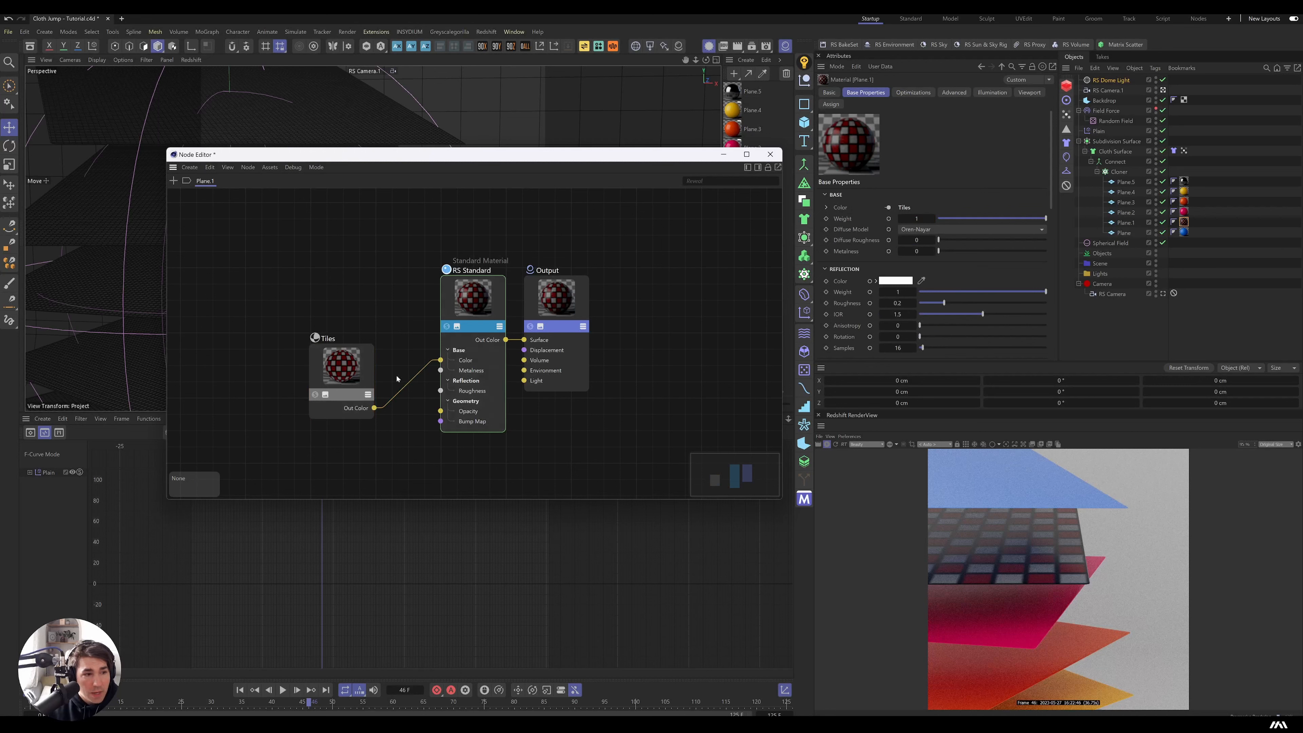
Lower the Tiles node's global scale to about 0.17, try several patterns and settle on Weave.
{"action": "left_click", "coordinate": [342, 371]}
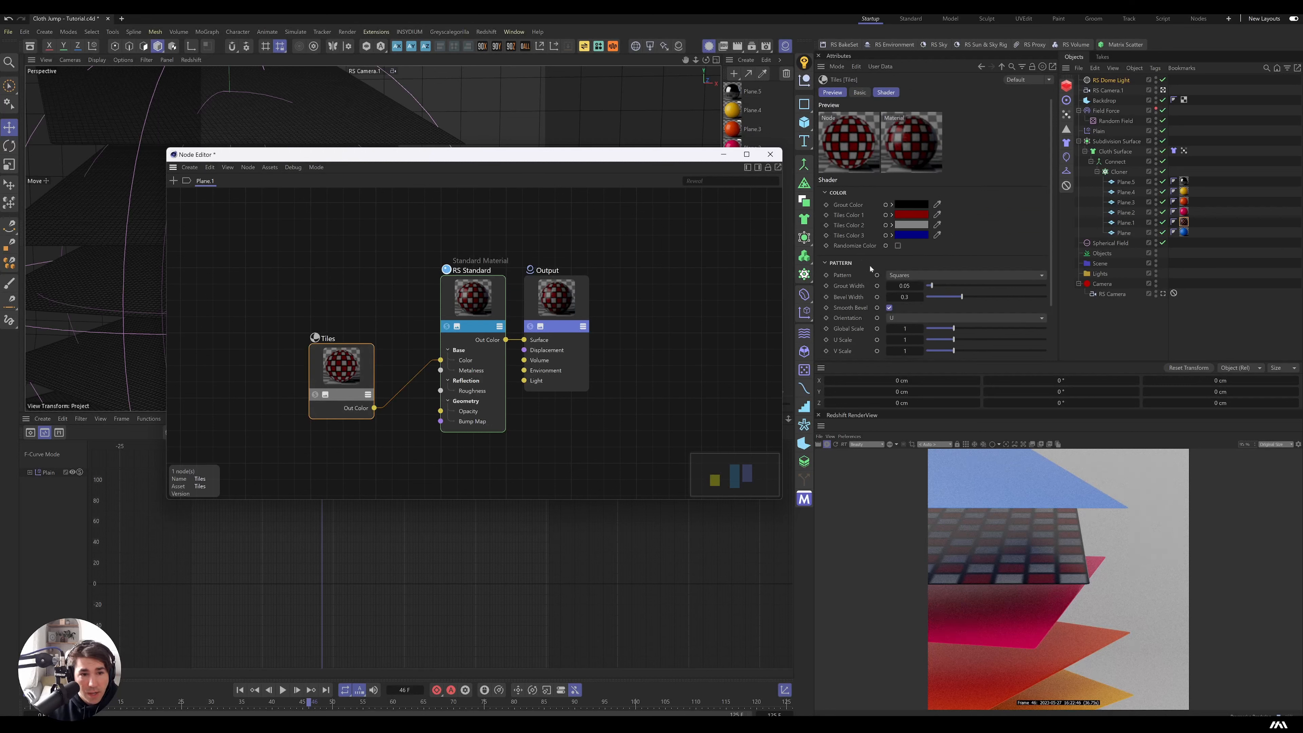
{"action": "left_click_drag", "start_coordinate": [933, 333], "coordinate": [931, 332]}
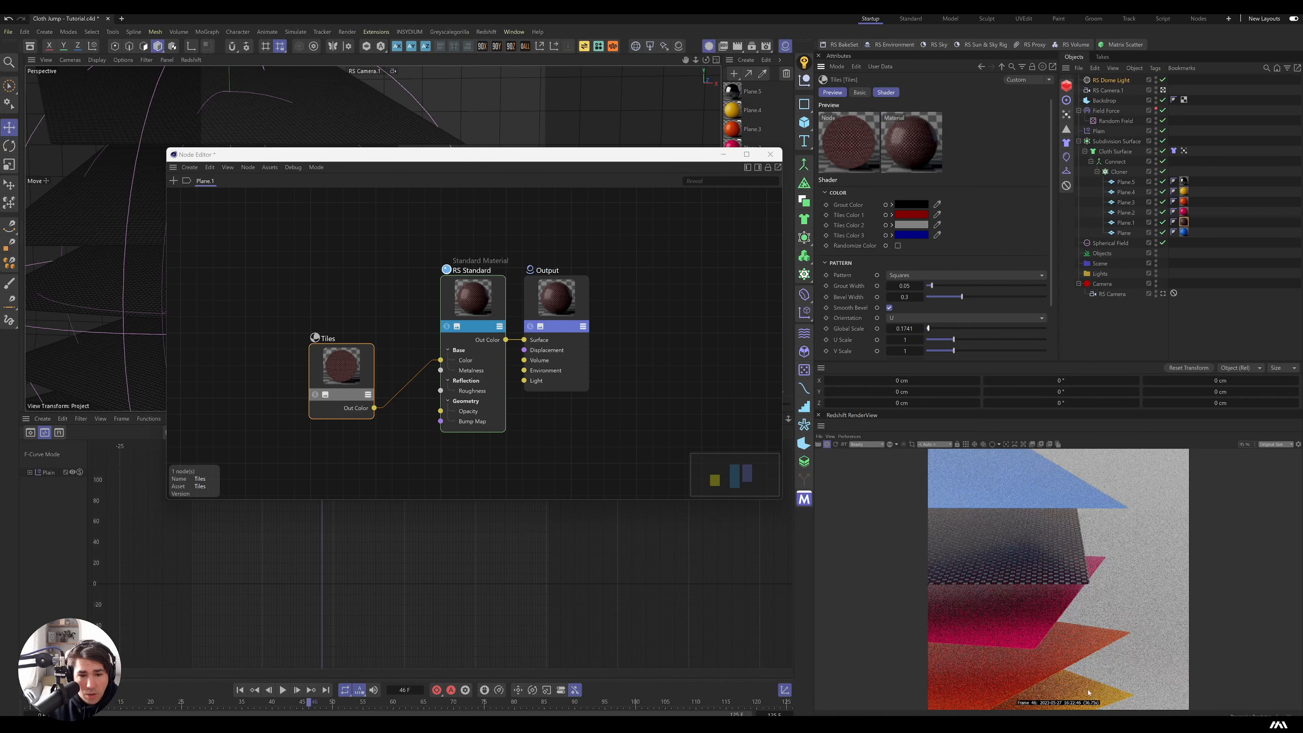
{"action": "left_click", "coordinate": [916, 281]}
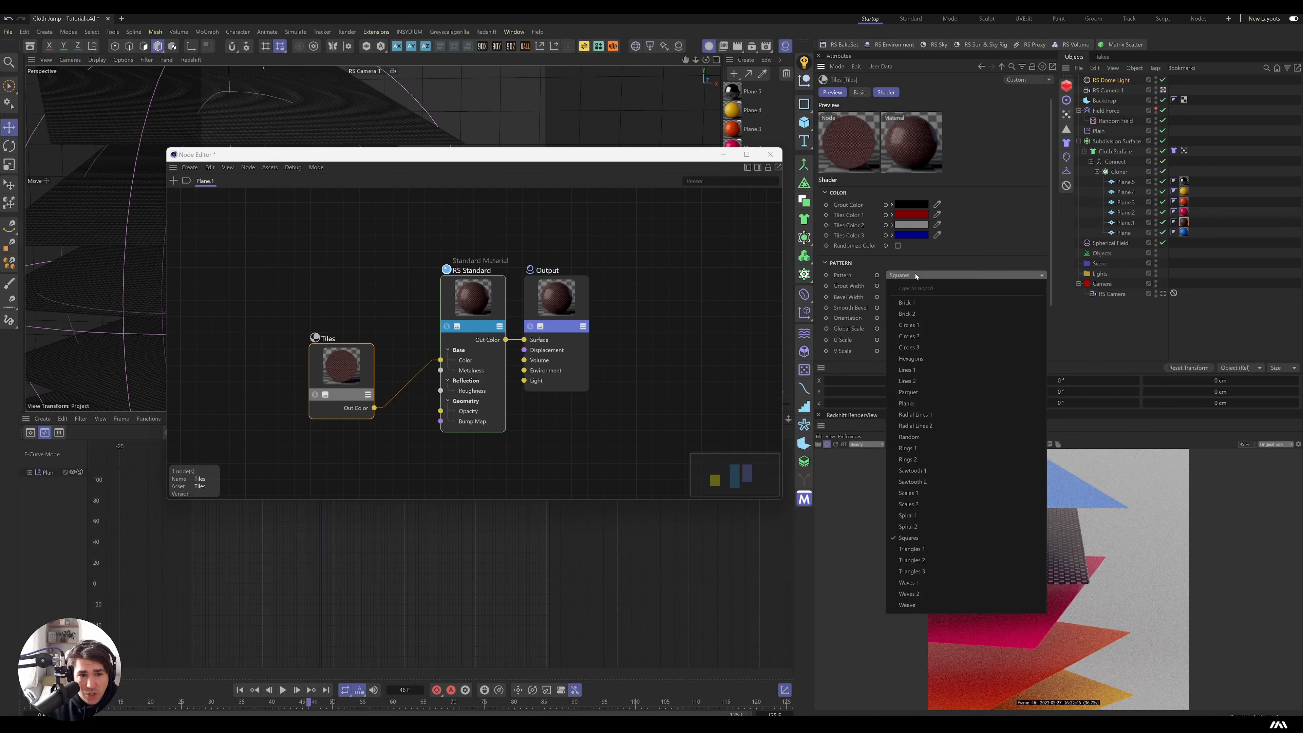
{"action": "left_click", "coordinate": [932, 417]}
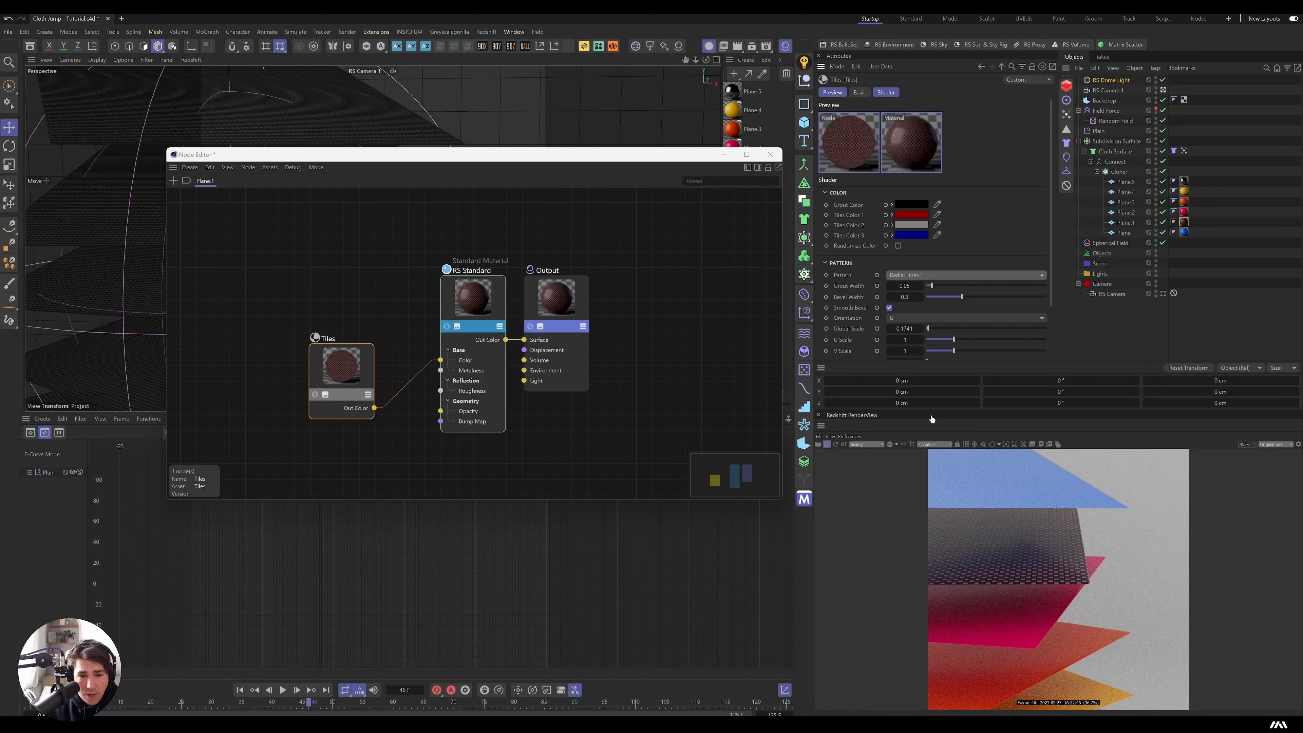
{"action": "left_click", "coordinate": [931, 275]}
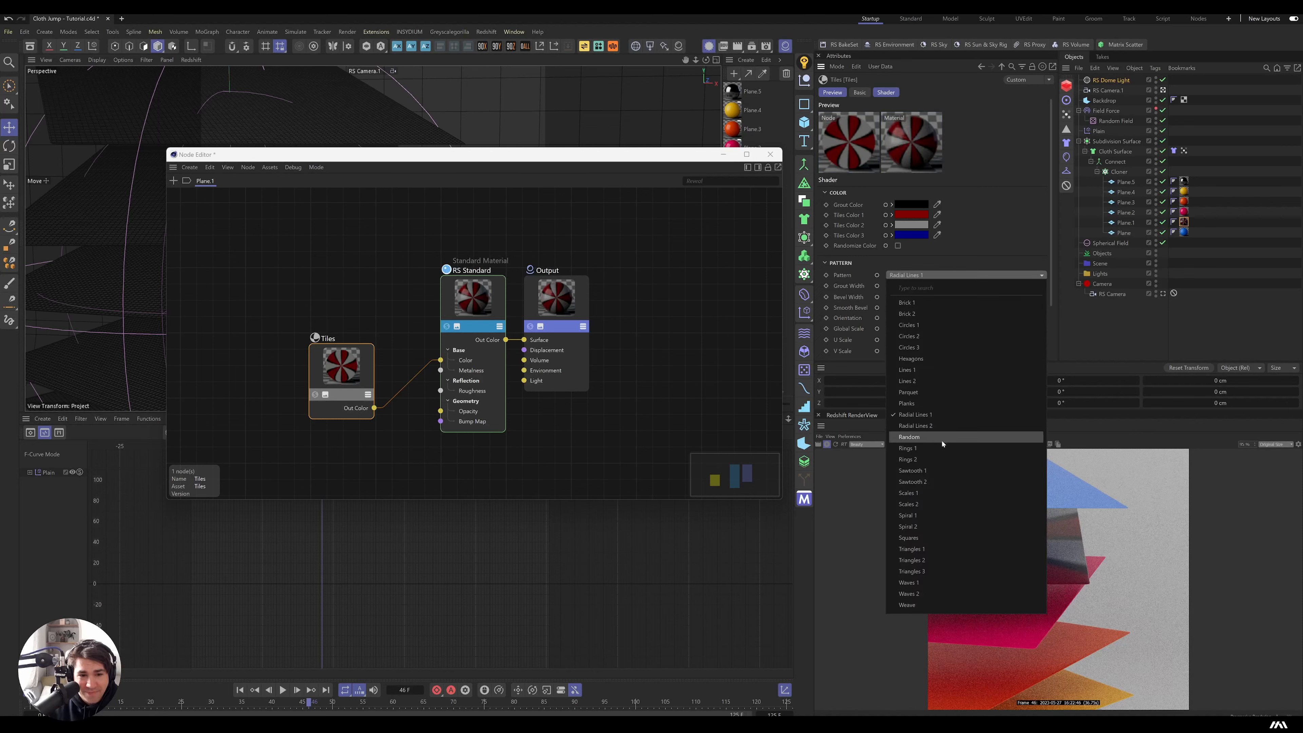
{"action": "left_click", "coordinate": [953, 548]}
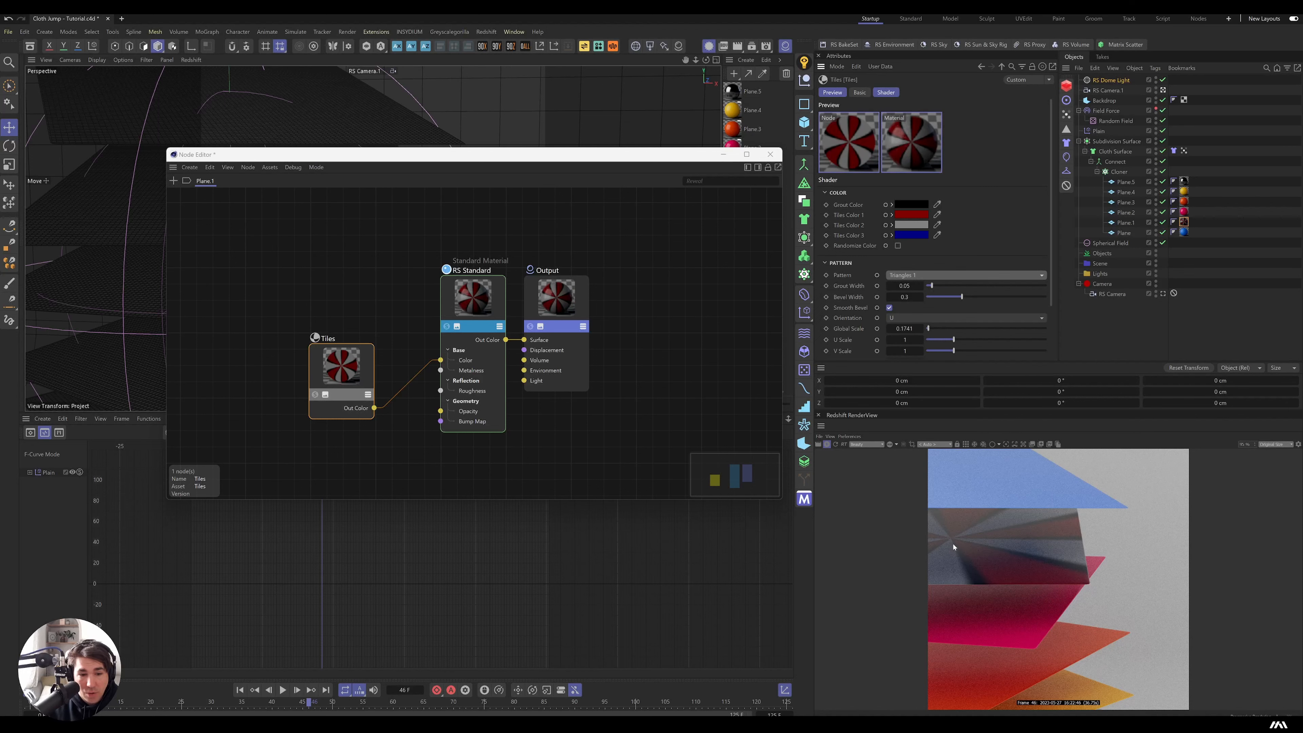
{"action": "left_click", "coordinate": [923, 276]}
{"action": "left_click", "coordinate": [924, 305]}
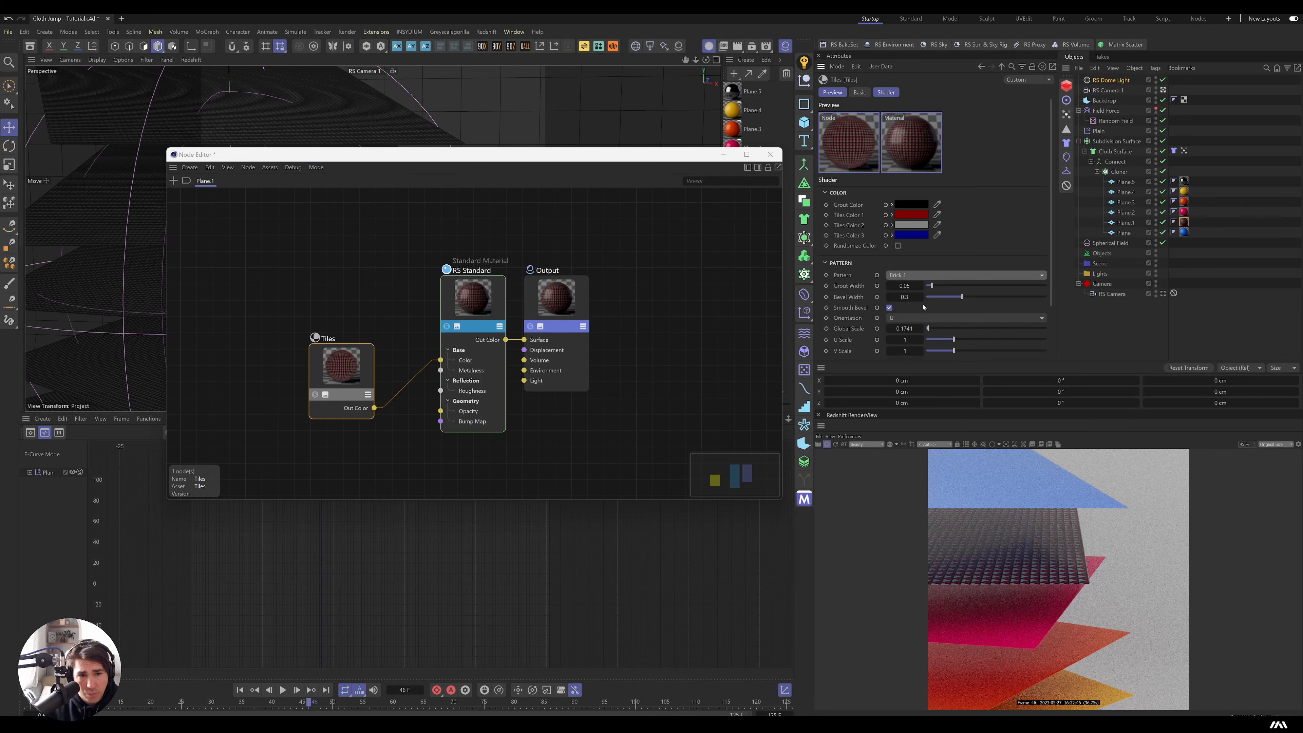
{"action": "key", "text": "Up"}
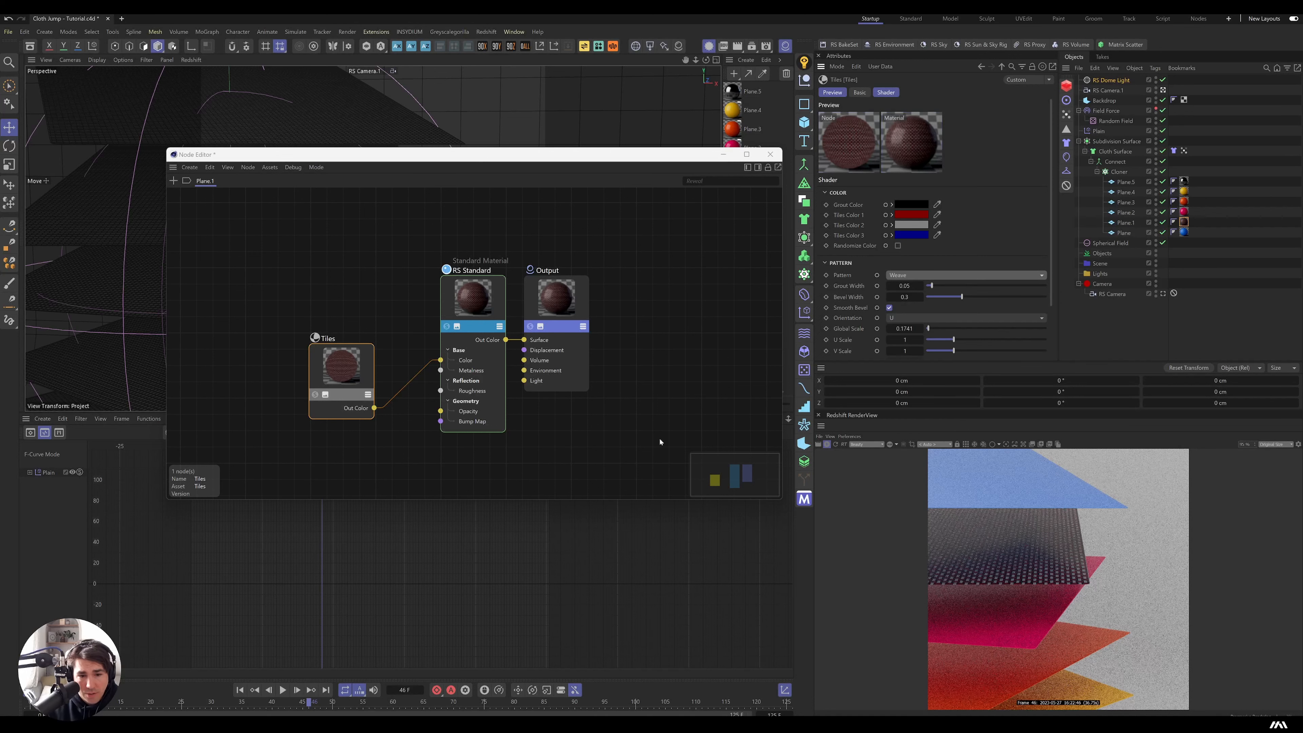
Set the Tiles node's global scale to 0.05.
{"action": "left_click", "coordinate": [905, 329]}
{"action": "type", "text": "0.0"}
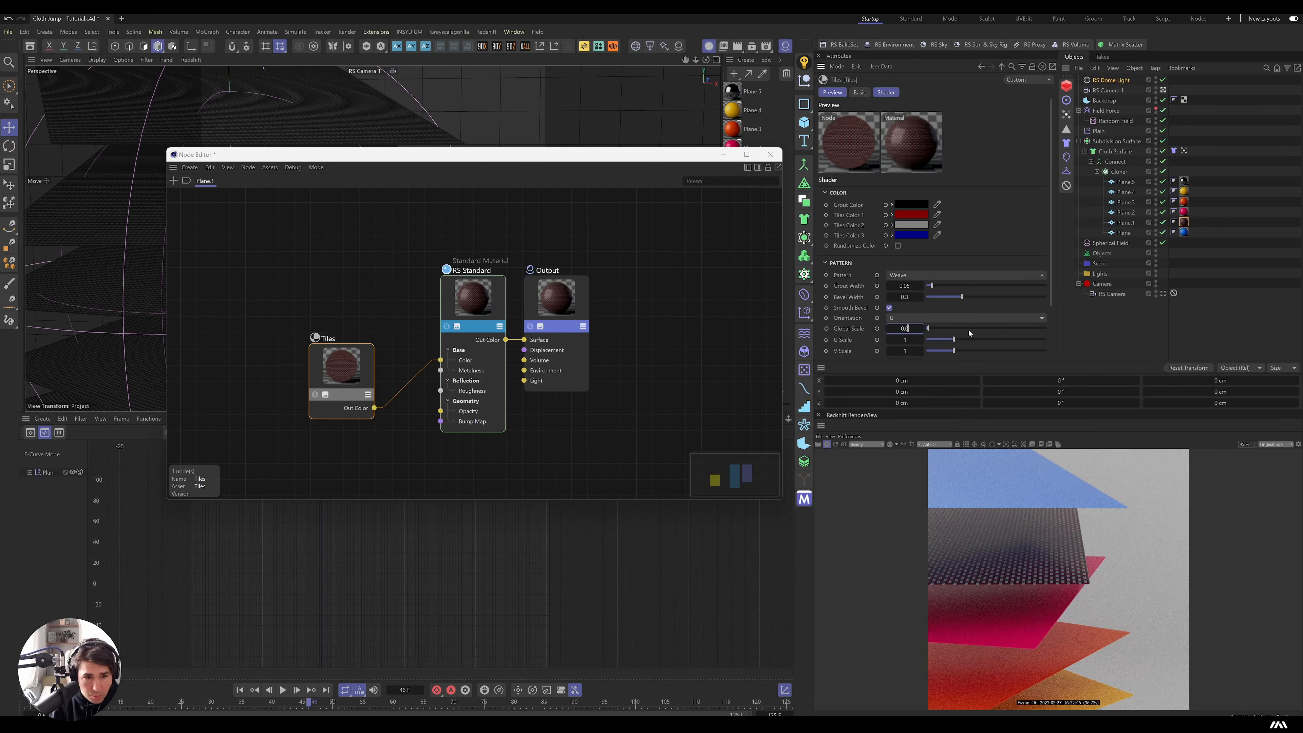
{"action": "type", "text": "5"}
{"action": "key", "text": "Return"}
Sample the palette image for the Tiles node: purple Grout Color, blue Tiles Color 1, purple Tiles Color 2 and orange Tiles Color 3.
{"action": "left_click", "coordinate": [513, 31]}
{"action": "left_click", "coordinate": [590, 349]}
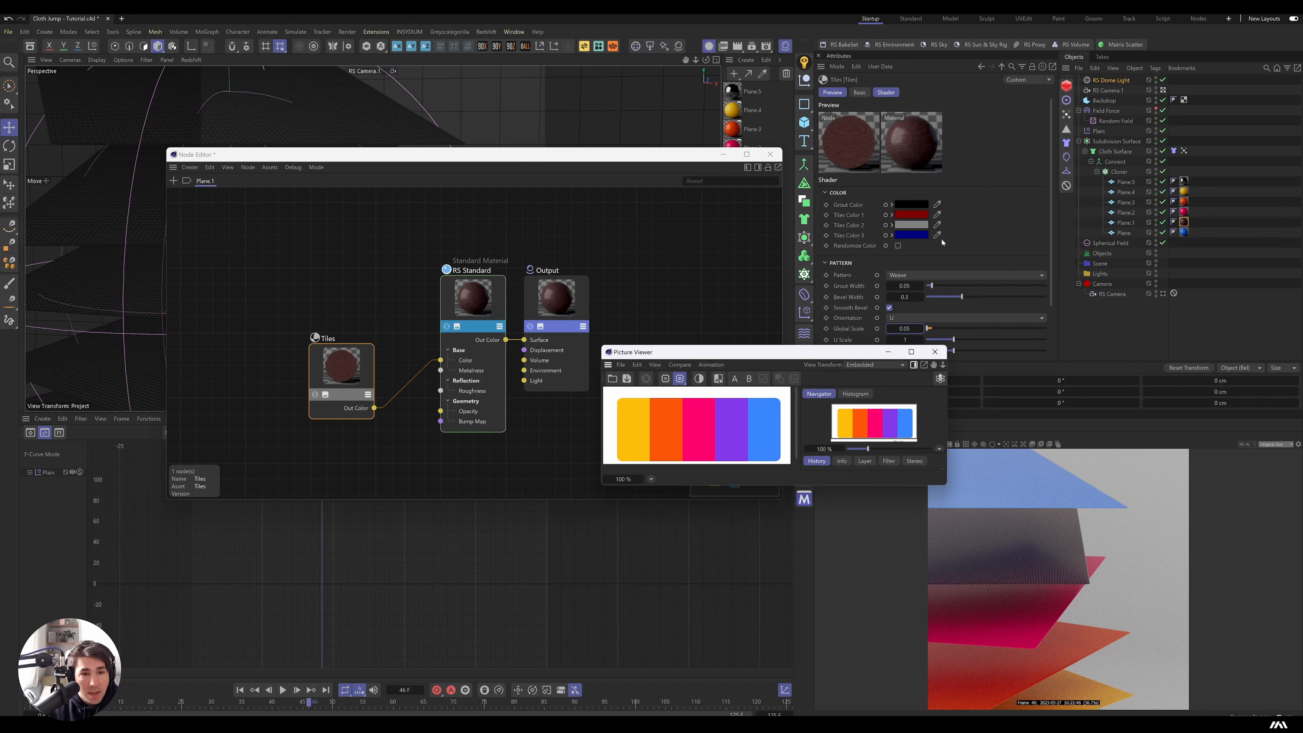
{"action": "left_click", "coordinate": [938, 235]}
{"action": "left_click", "coordinate": [666, 431]}
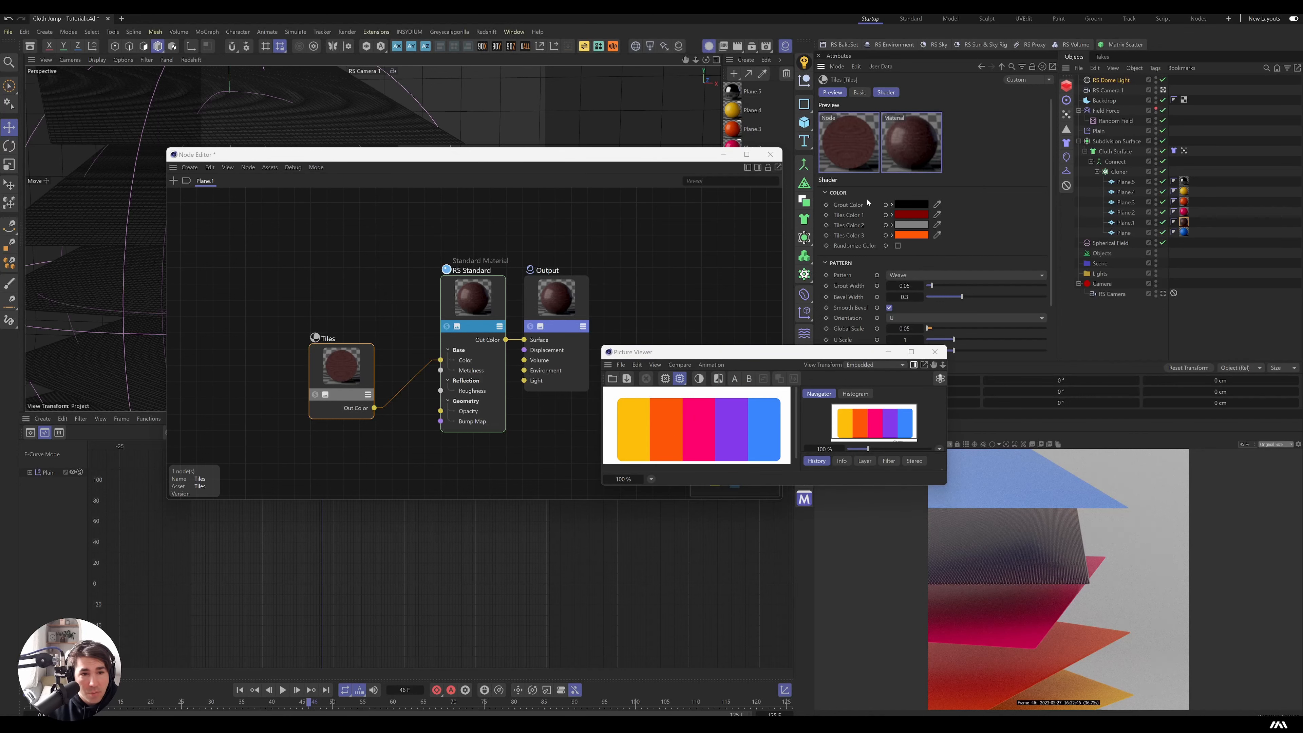
{"action": "left_click", "coordinate": [937, 225]}
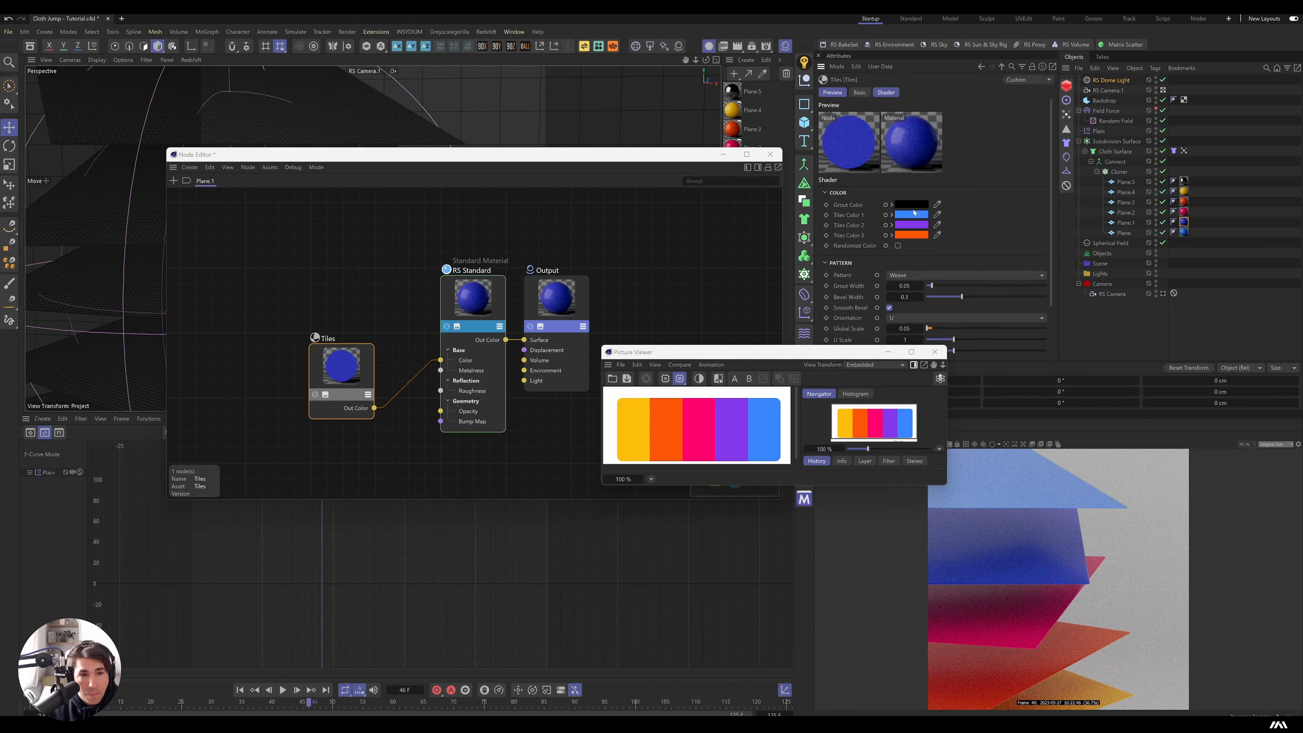
{"action": "left_click", "coordinate": [939, 206]}
{"action": "left_click", "coordinate": [732, 436]}
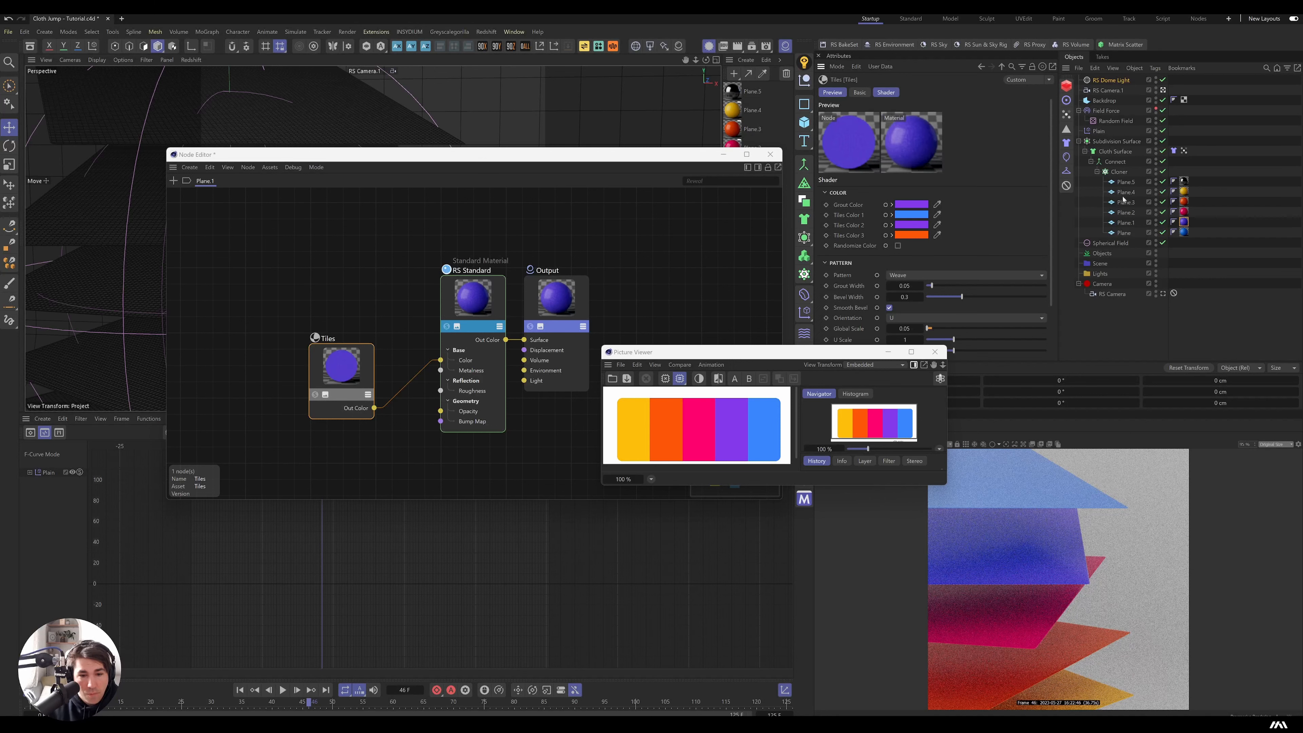
{"action": "left_click", "coordinate": [935, 352]}
{"action": "left_click", "coordinate": [770, 154]}
Reframe the stacked planes and reopen the Plane.1 material's node graph.
{"action": "right_click_drag", "start_coordinate": [363, 270], "coordinate": [448, 279], "text": "alt"}
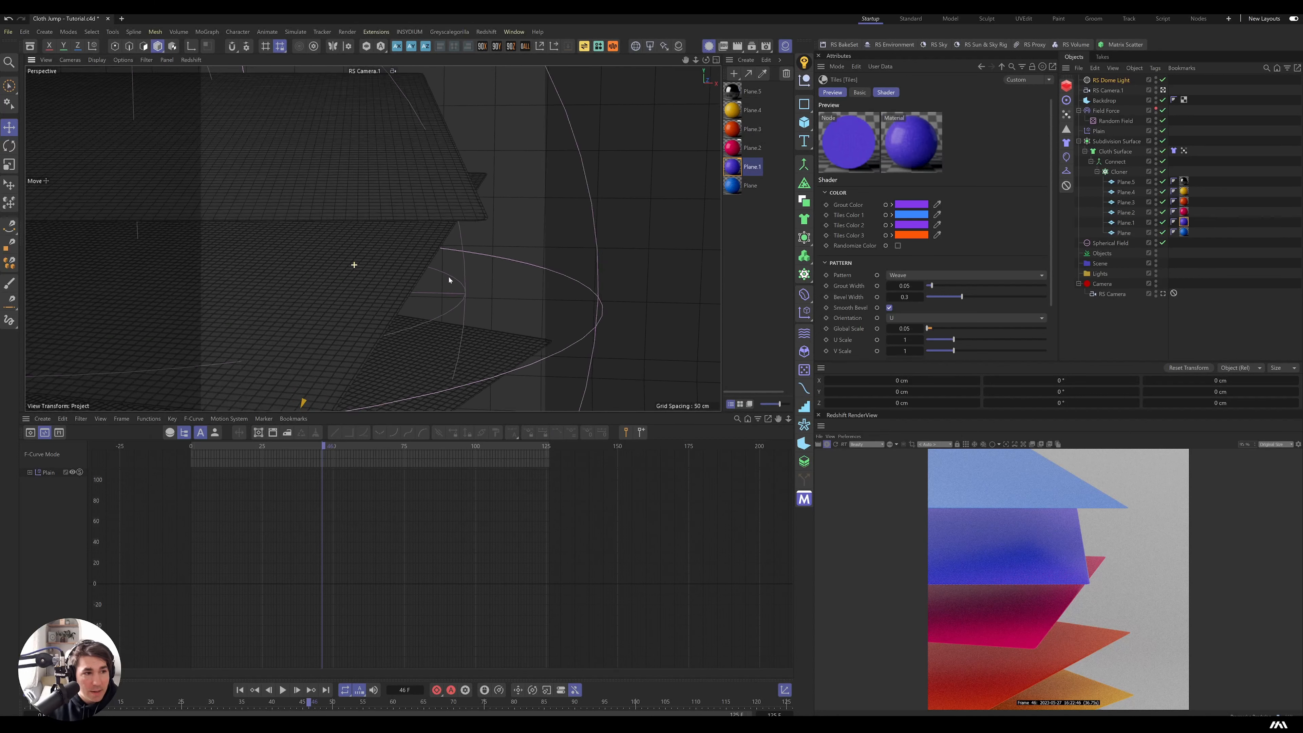
{"action": "middle_click_drag", "start_coordinate": [370, 169], "coordinate": [393, 230], "text": "alt"}
{"action": "mouse_move", "coordinate": [396, 276]}
{"action": "right_mouse_down", "text": "alt"}
{"action": "mouse_move", "coordinate": [439, 290]}
{"action": "mouse_move", "coordinate": [338, 310]}
{"action": "mouse_move", "coordinate": [381, 288]}
{"action": "right_mouse_up", "text": "alt"}
{"action": "middle_click_drag", "start_coordinate": [373, 238], "coordinate": [410, 276], "text": "alt"}
{"action": "right_click_drag", "start_coordinate": [429, 303], "coordinate": [455, 306], "text": "alt"}
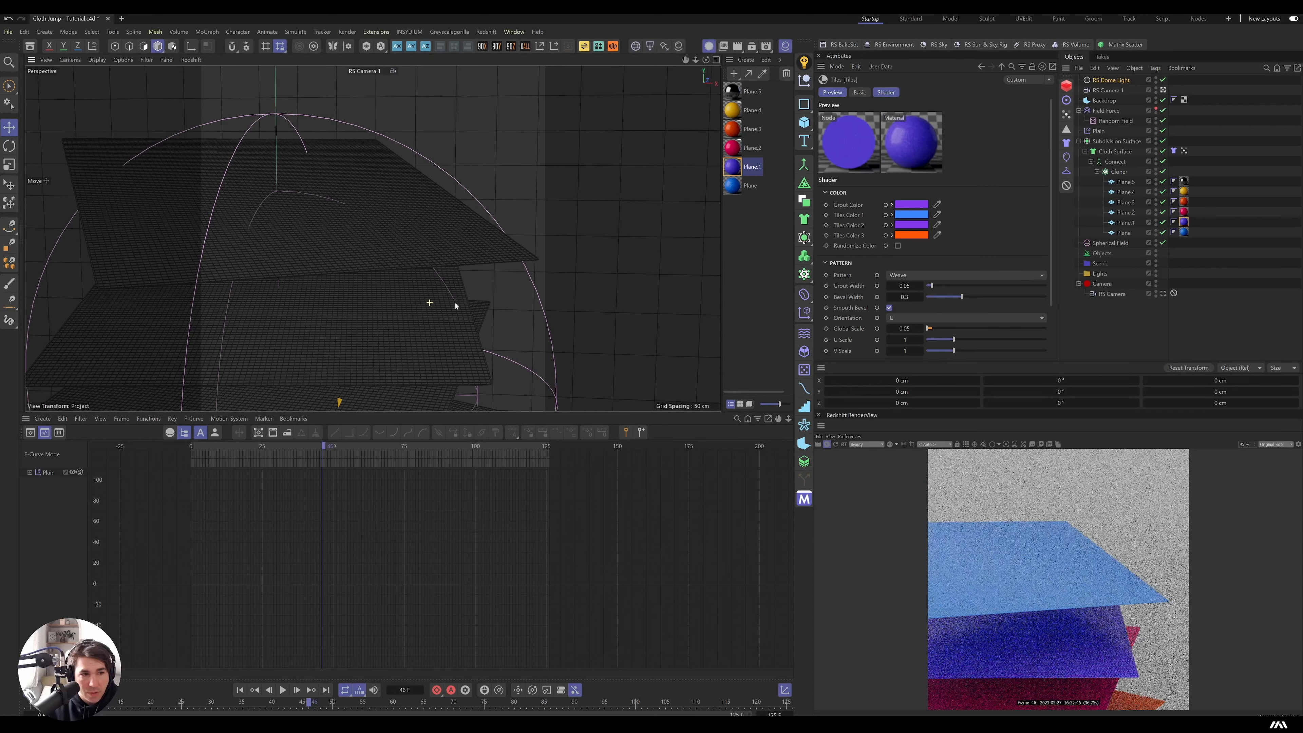
{"action": "middle_click_drag", "start_coordinate": [428, 345], "coordinate": [378, 267], "text": "alt"}
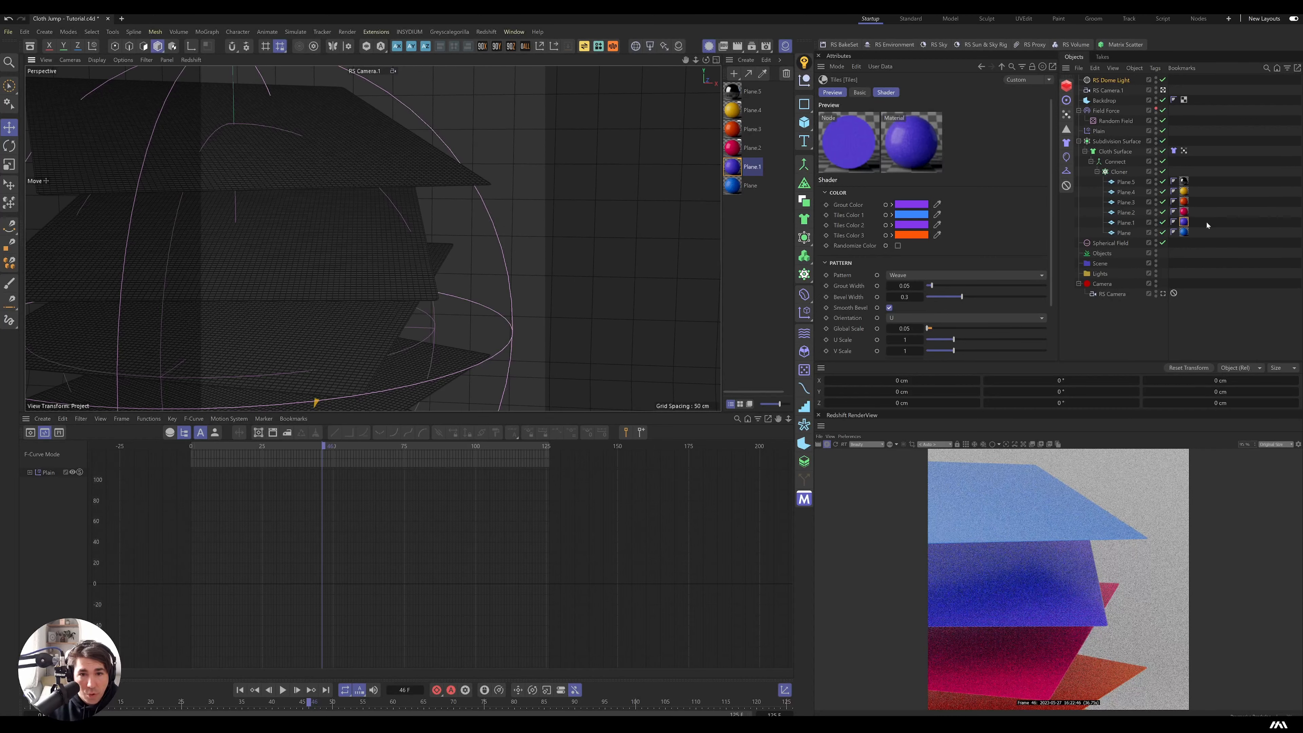
{"action": "left_click", "coordinate": [1183, 221]}
{"action": "right_click", "coordinate": [891, 208]}
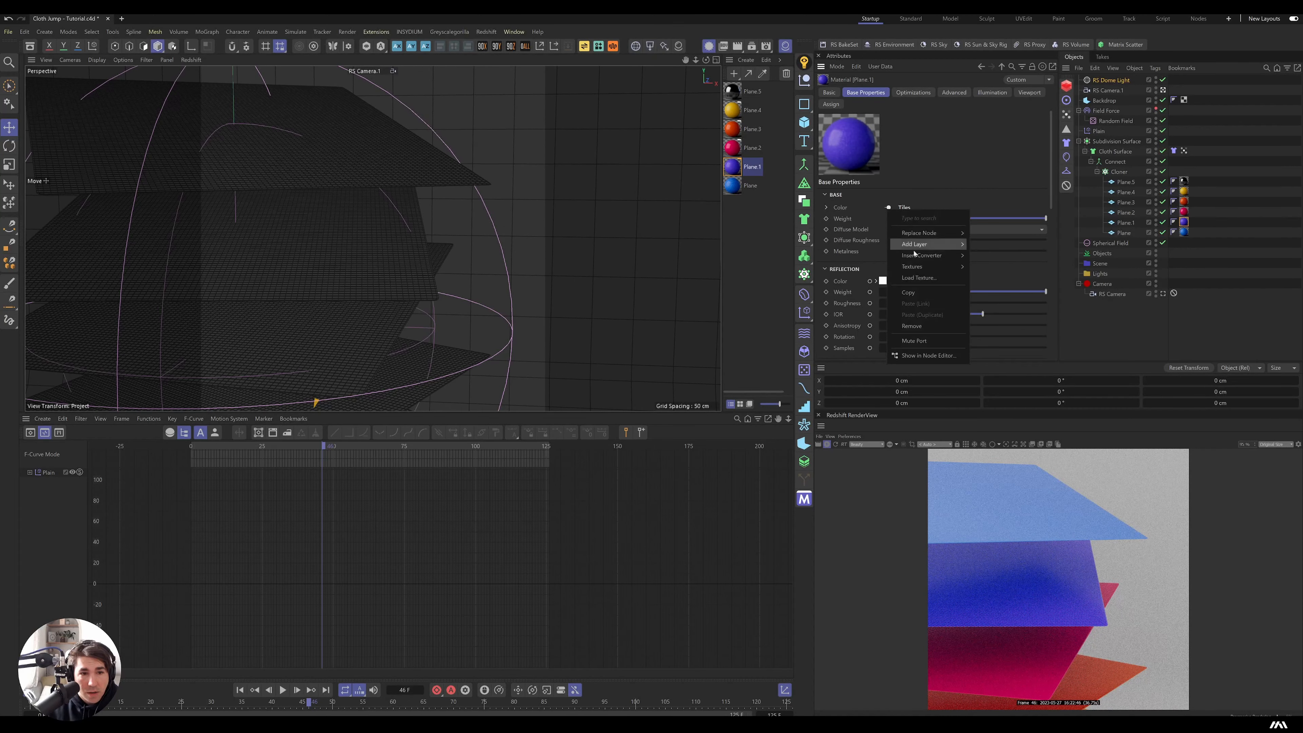
{"action": "left_click", "coordinate": [903, 357]}
{"action": "left_click_drag", "start_coordinate": [876, 353], "coordinate": [542, 113]}
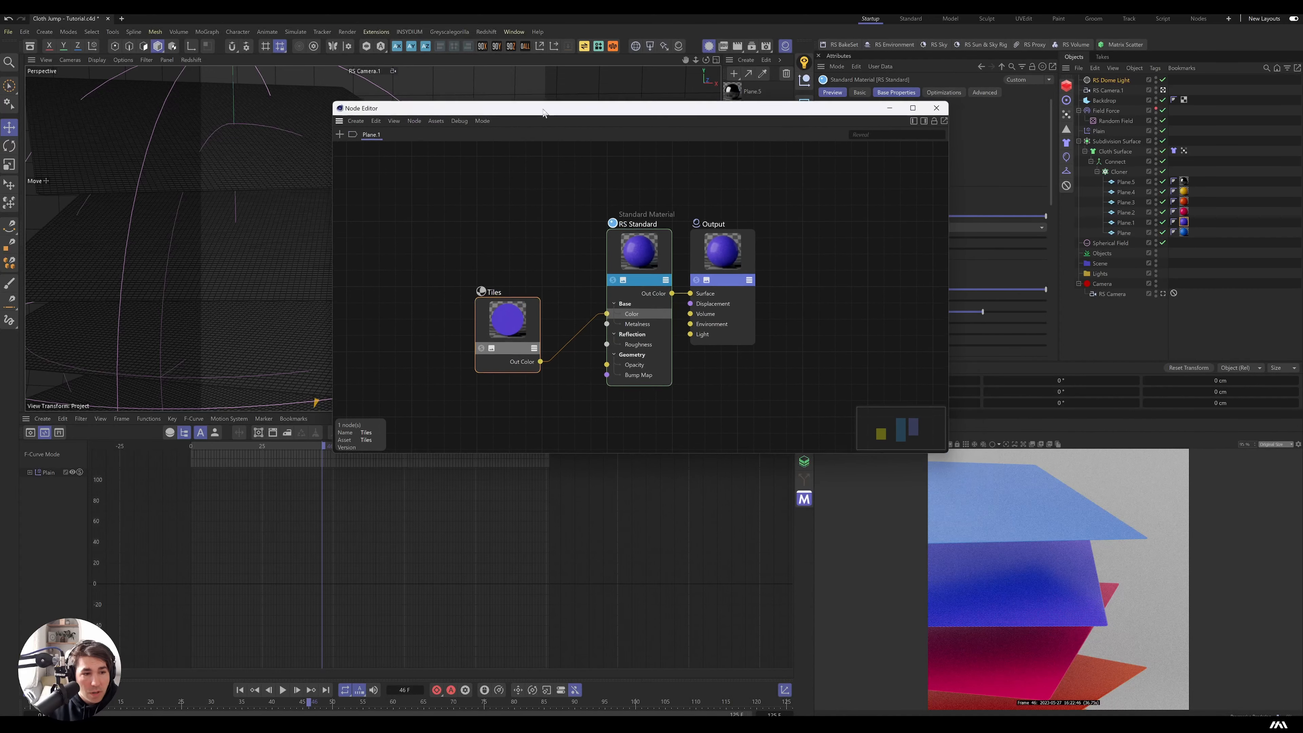
Add a Bump Map node beside the Tiles node and route the Tiles' Out Color through it into the RS Standard's Bump Map.
{"action": "double_click", "coordinate": [477, 225]}
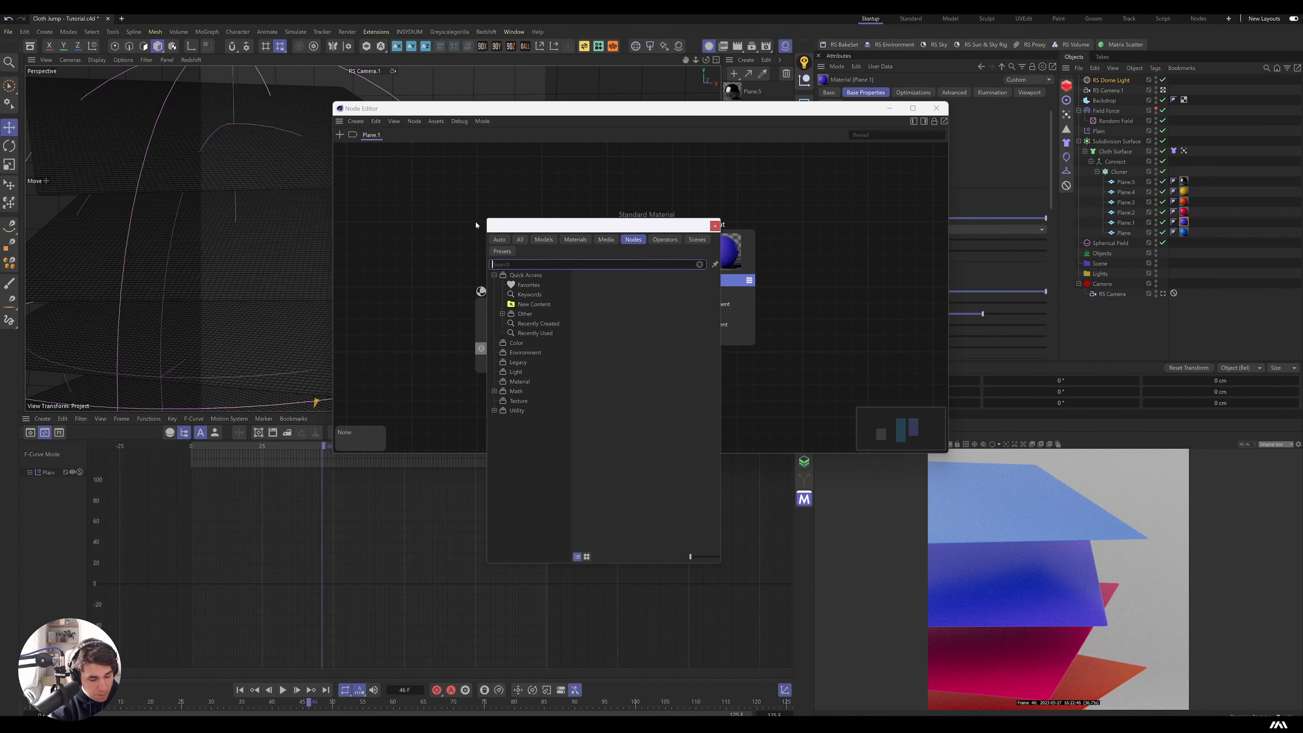
{"action": "left_click", "coordinate": [385, 412]}
{"action": "left_click_drag", "start_coordinate": [505, 313], "coordinate": [393, 242]}
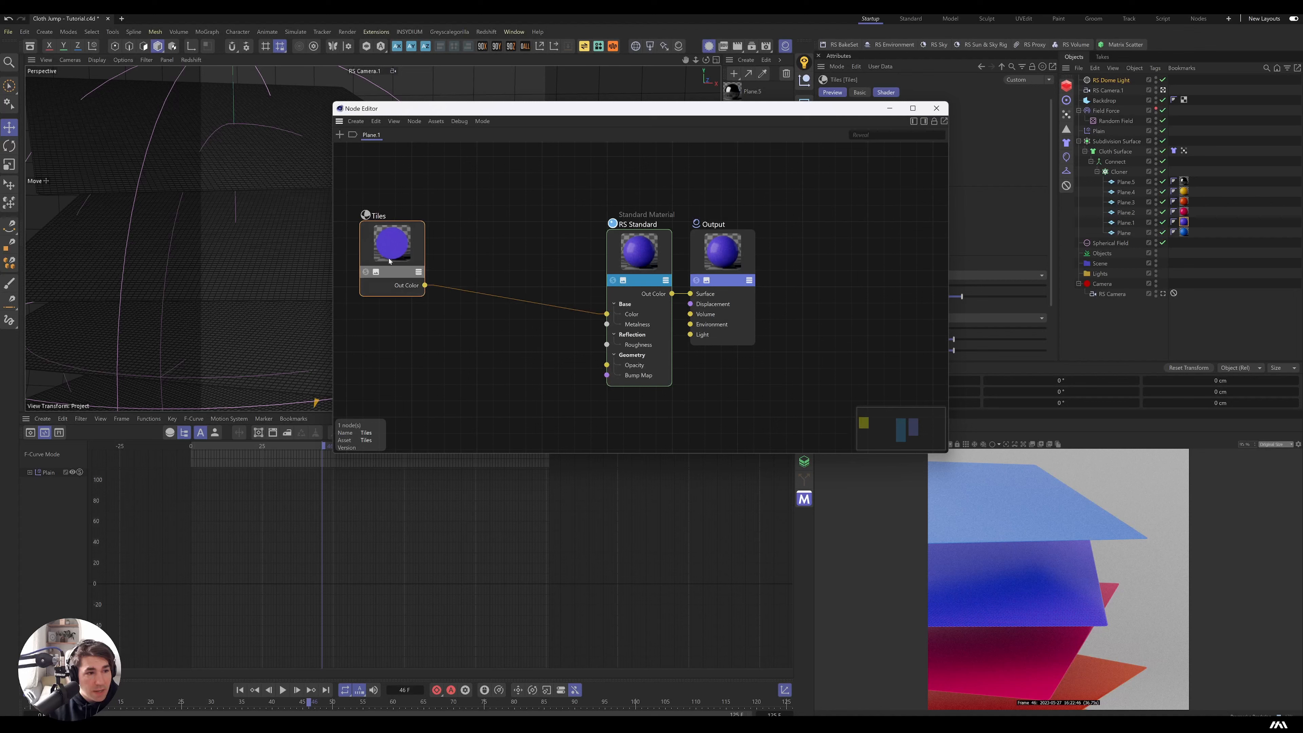
{"action": "double_click", "coordinate": [484, 331]}
{"action": "type", "text": "bump"}
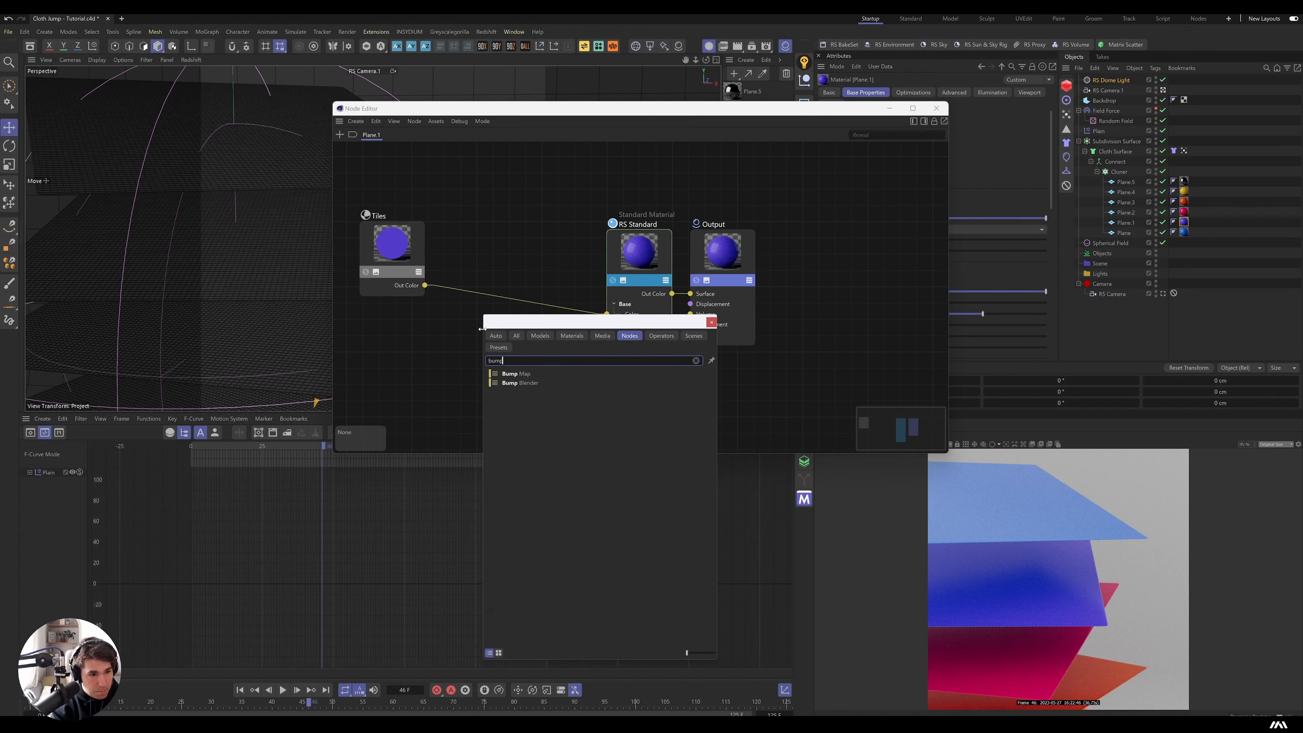
{"action": "key", "text": "Return"}
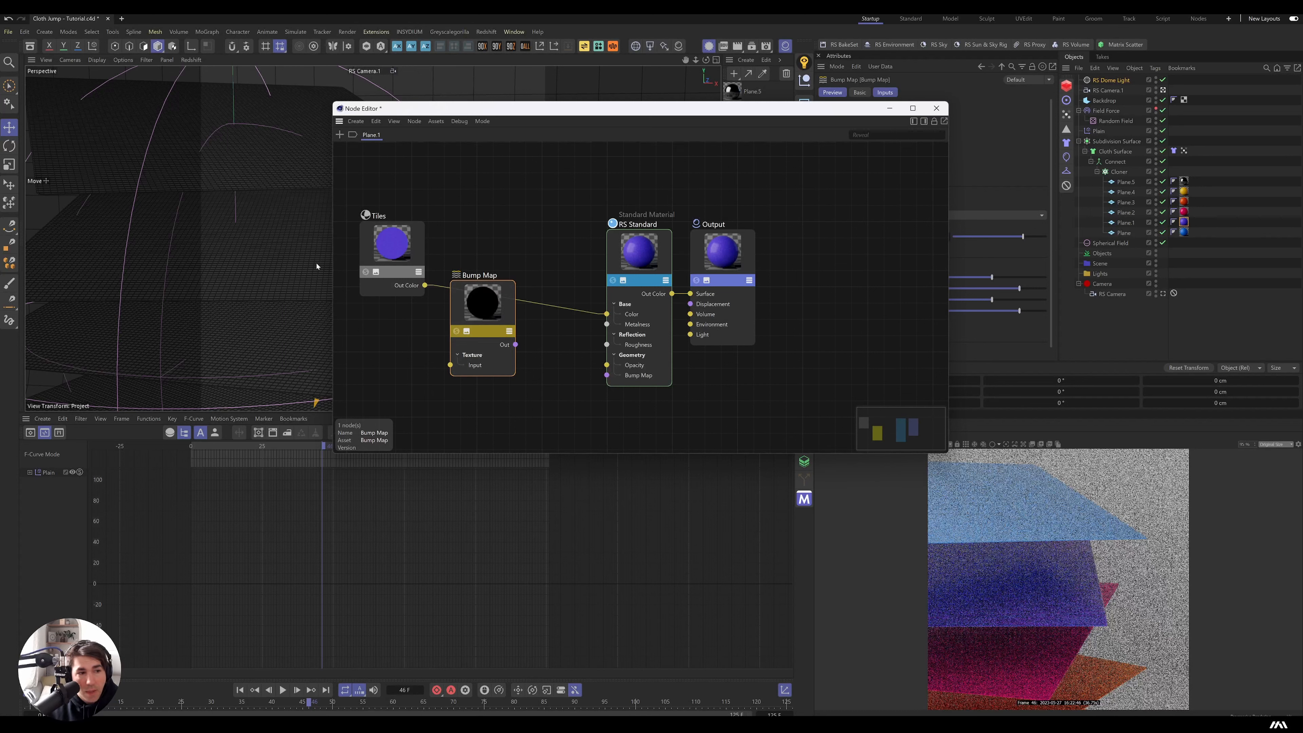
{"action": "left_click_drag", "start_coordinate": [425, 285], "coordinate": [607, 375]}
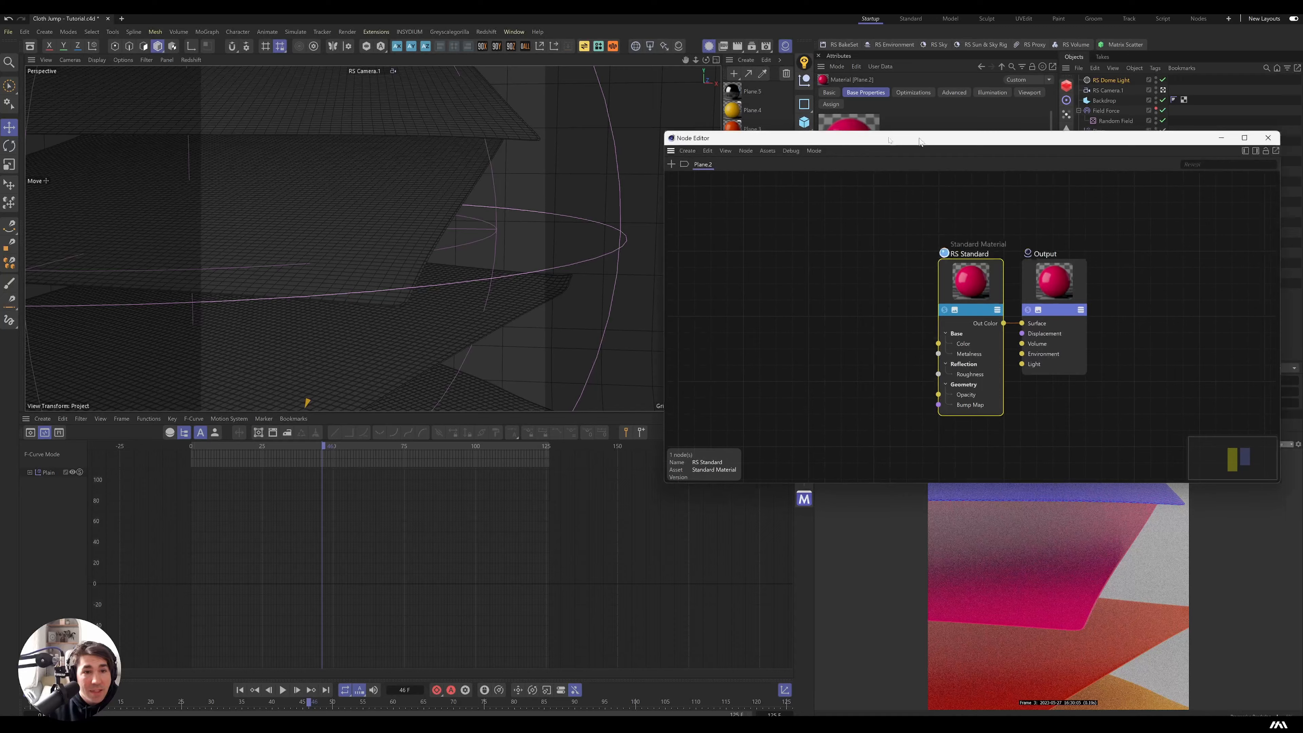
Add a Pavement texture node to the Plane.2 material and connect its Out Color to the RS Standard's Color.
{"action": "left_click_drag", "start_coordinate": [874, 131], "coordinate": [334, 152]}
{"action": "key", "text": "shift+c"}
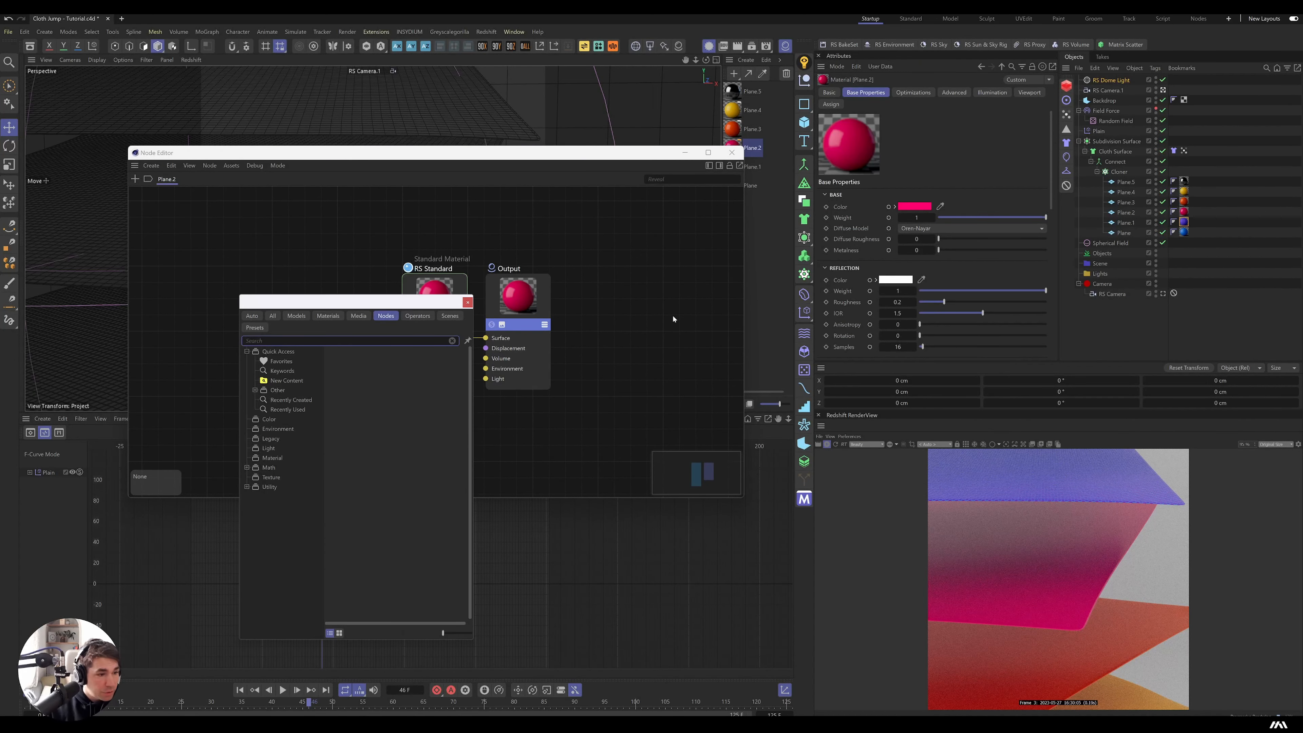
{"action": "left_click", "coordinate": [271, 477]}
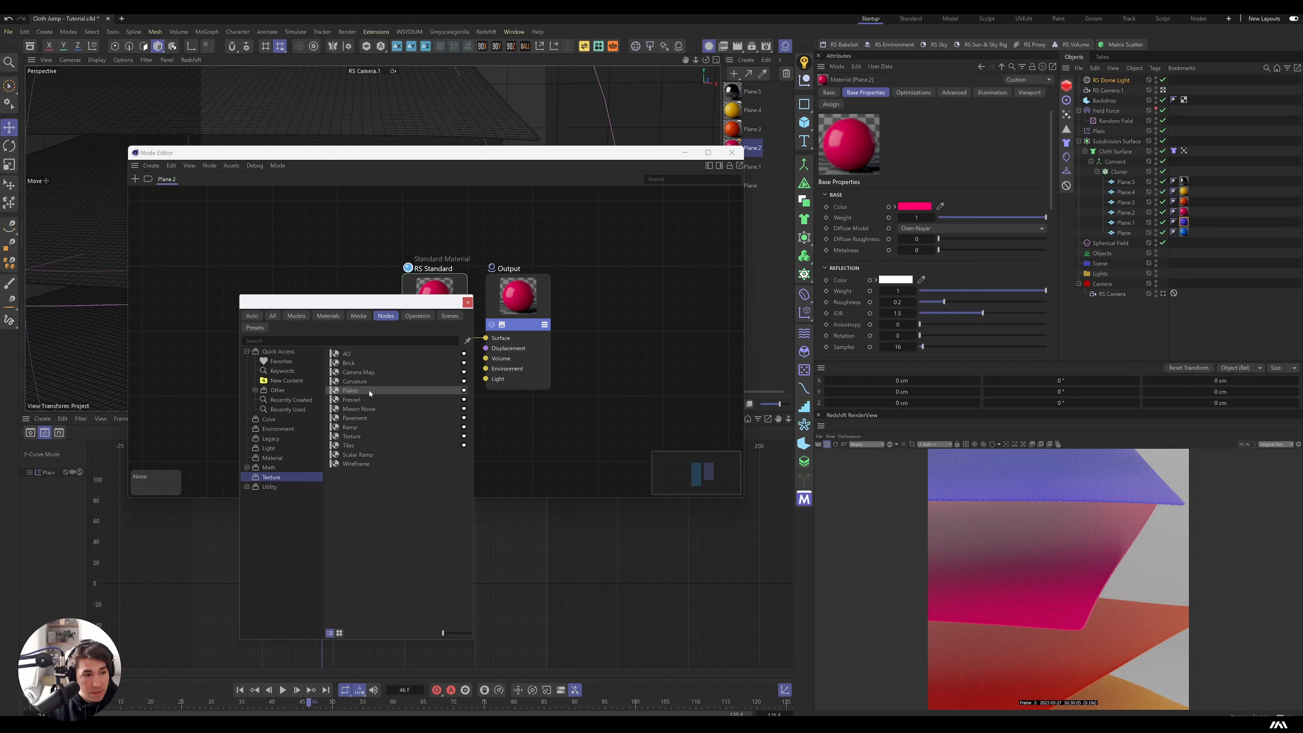
{"action": "double_click", "coordinate": [354, 418]}
{"action": "left_click_drag", "start_coordinate": [272, 324], "coordinate": [402, 359]}
Color the start knot of the Pavement's Stone Color gradient with the pink sampled from the palette image.
{"action": "left_click", "coordinate": [866, 346]}
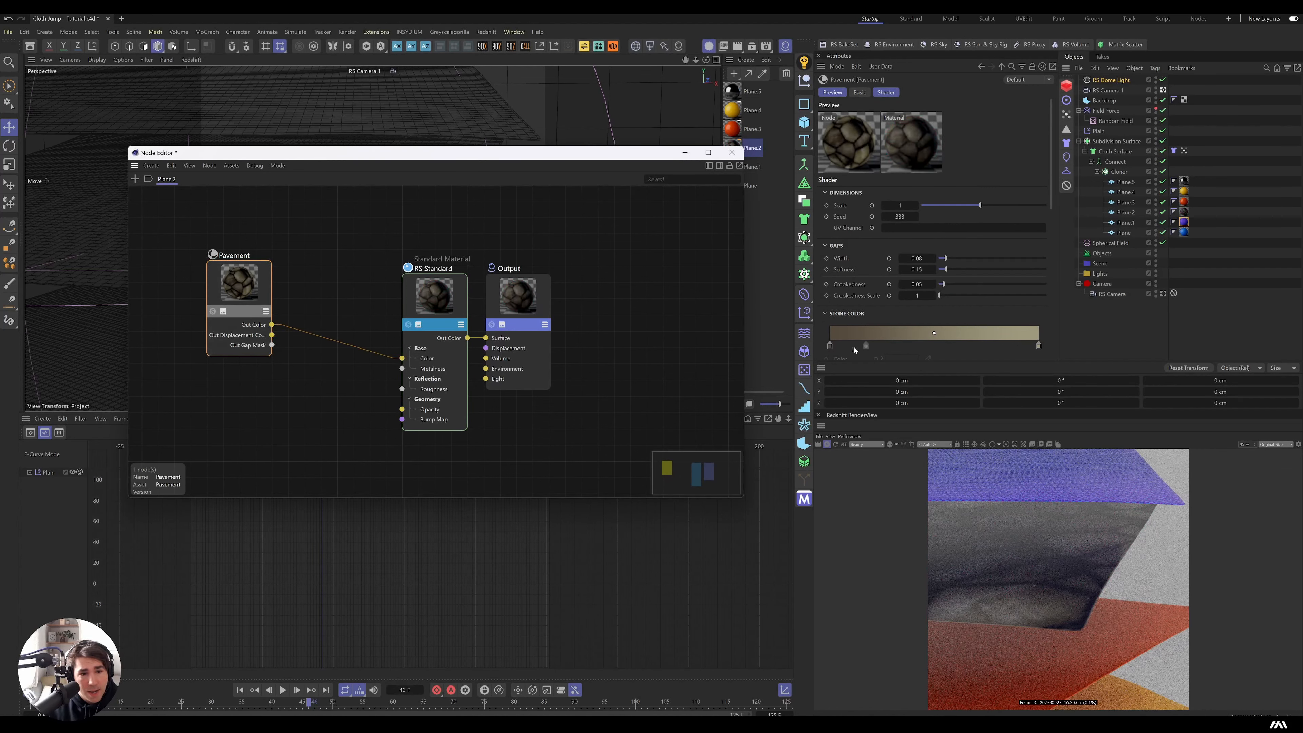
{"action": "double_click", "coordinate": [830, 351]}
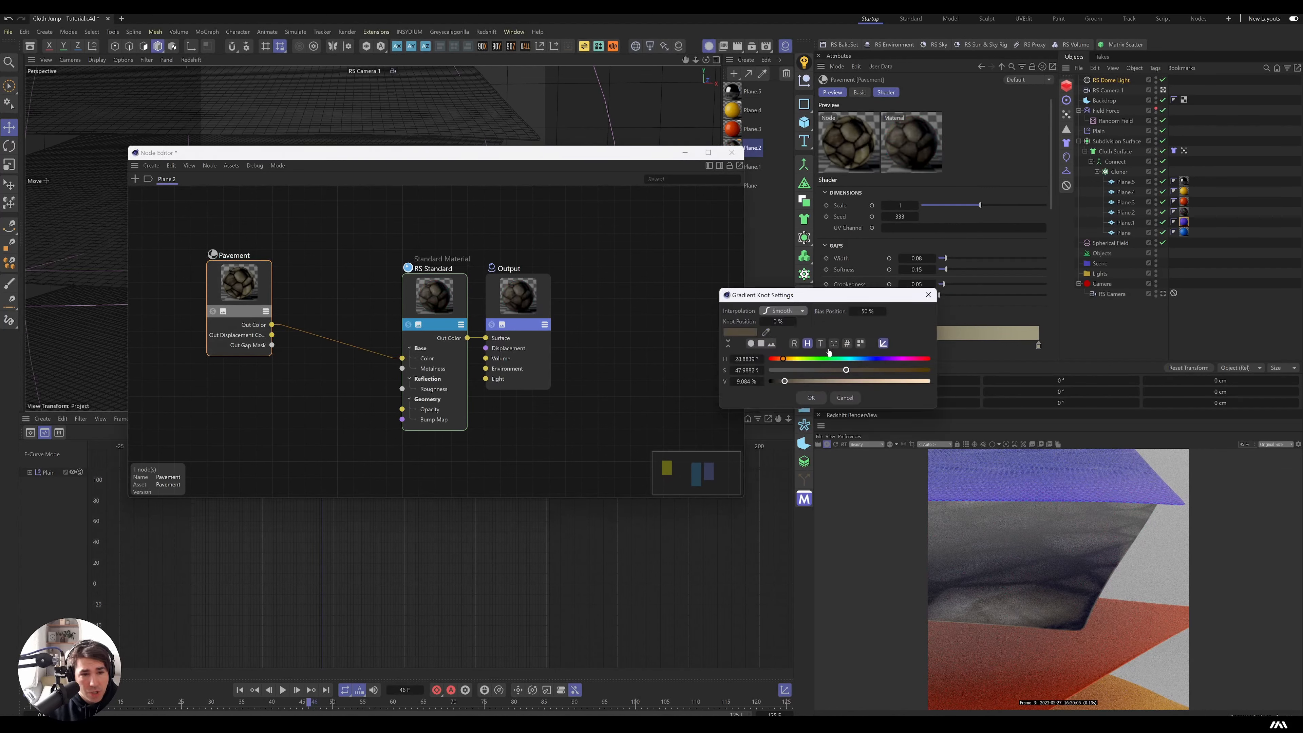
{"action": "left_click", "coordinate": [928, 295]}
{"action": "left_click", "coordinate": [513, 32]}
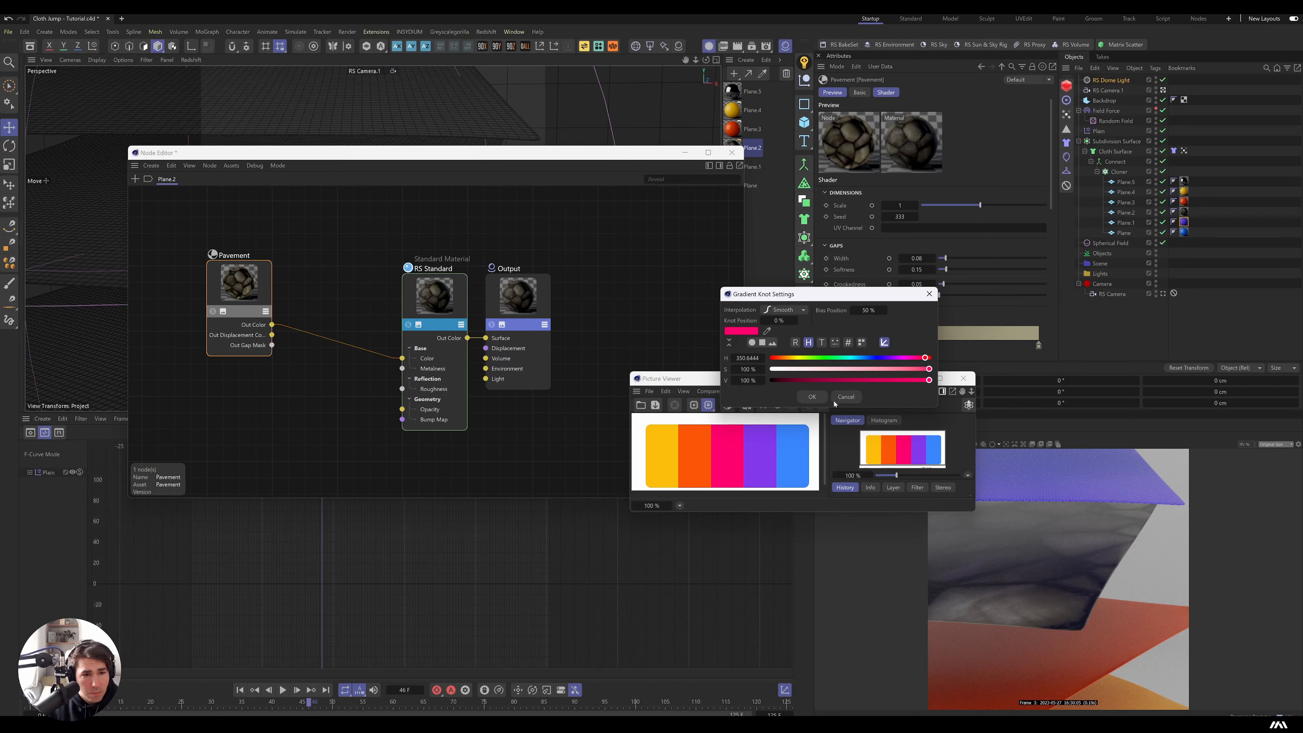
{"action": "left_click", "coordinate": [811, 397]}
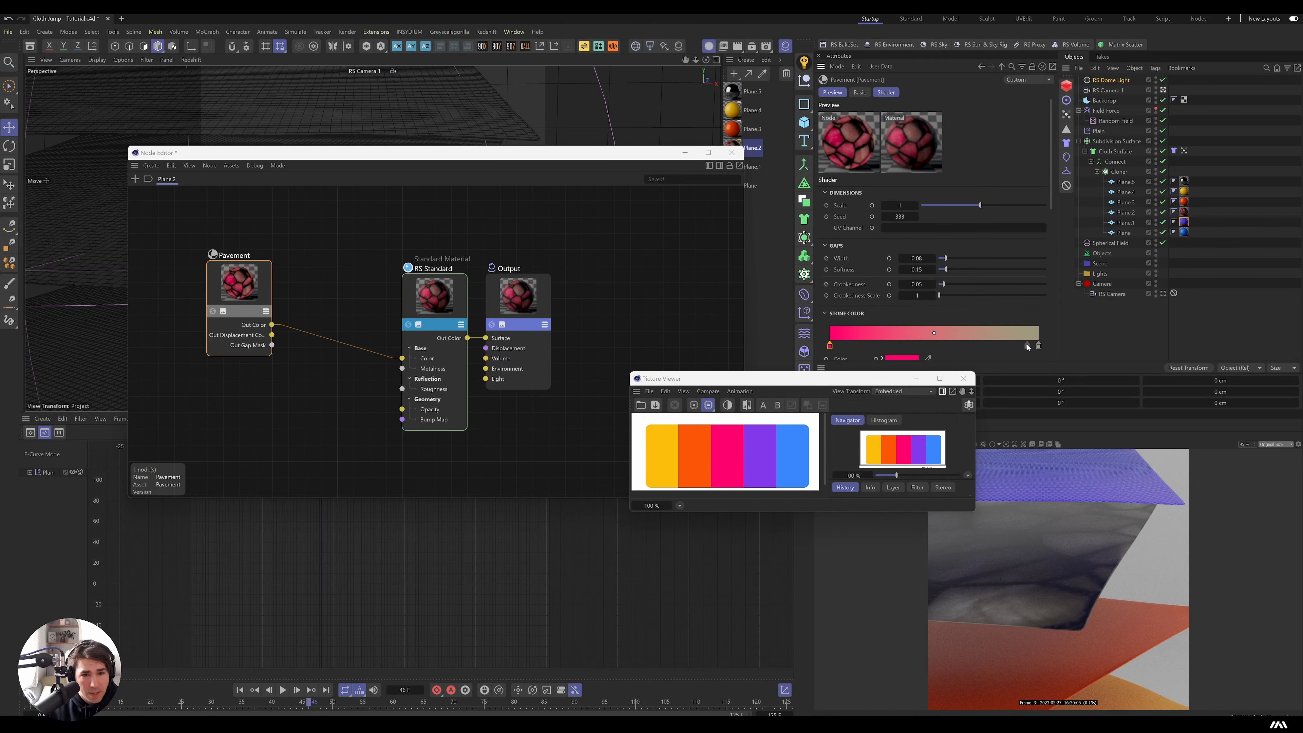
Sample the palette pink for the end knot of the Stone Color gradient and lower its saturation to a lighter pink.
{"action": "double_click", "coordinate": [1038, 345]}
{"action": "left_click", "coordinate": [974, 329]}
{"action": "left_click", "coordinate": [731, 464]}
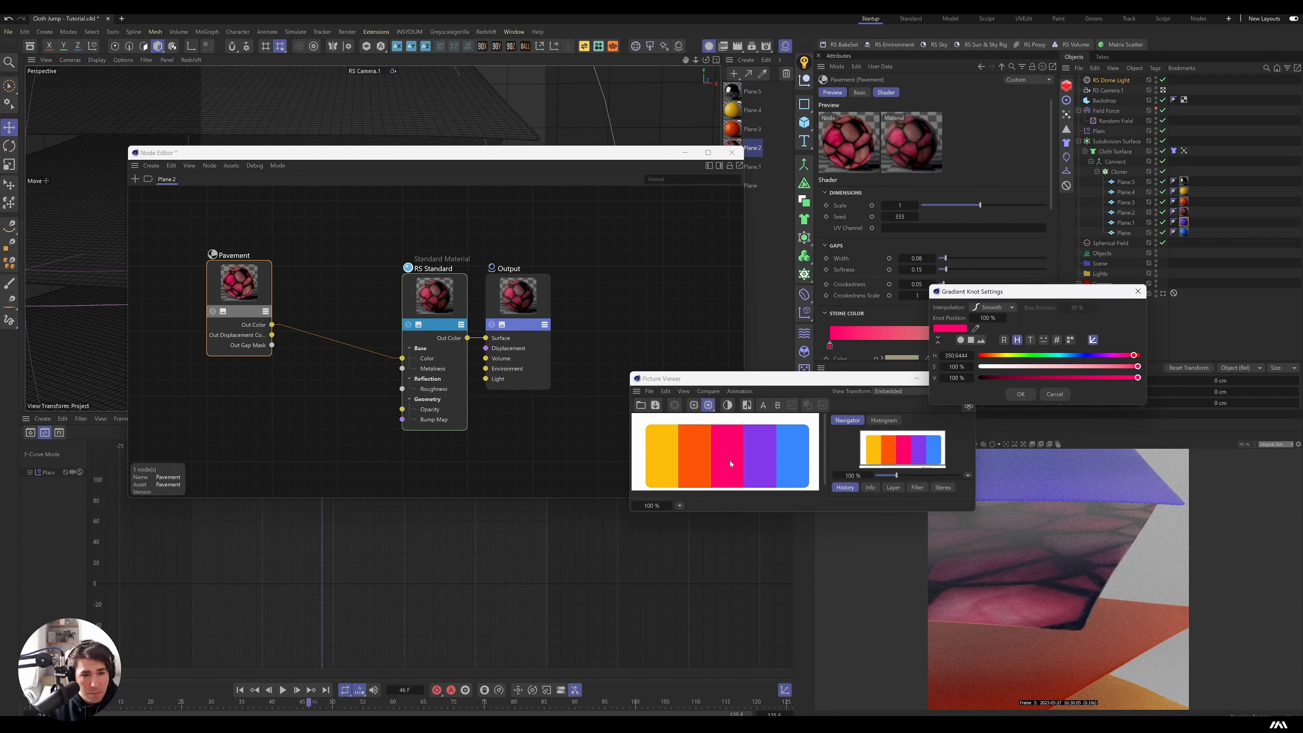
{"action": "left_click_drag", "start_coordinate": [1116, 368], "coordinate": [1096, 369]}
{"action": "left_click", "coordinate": [1020, 394]}
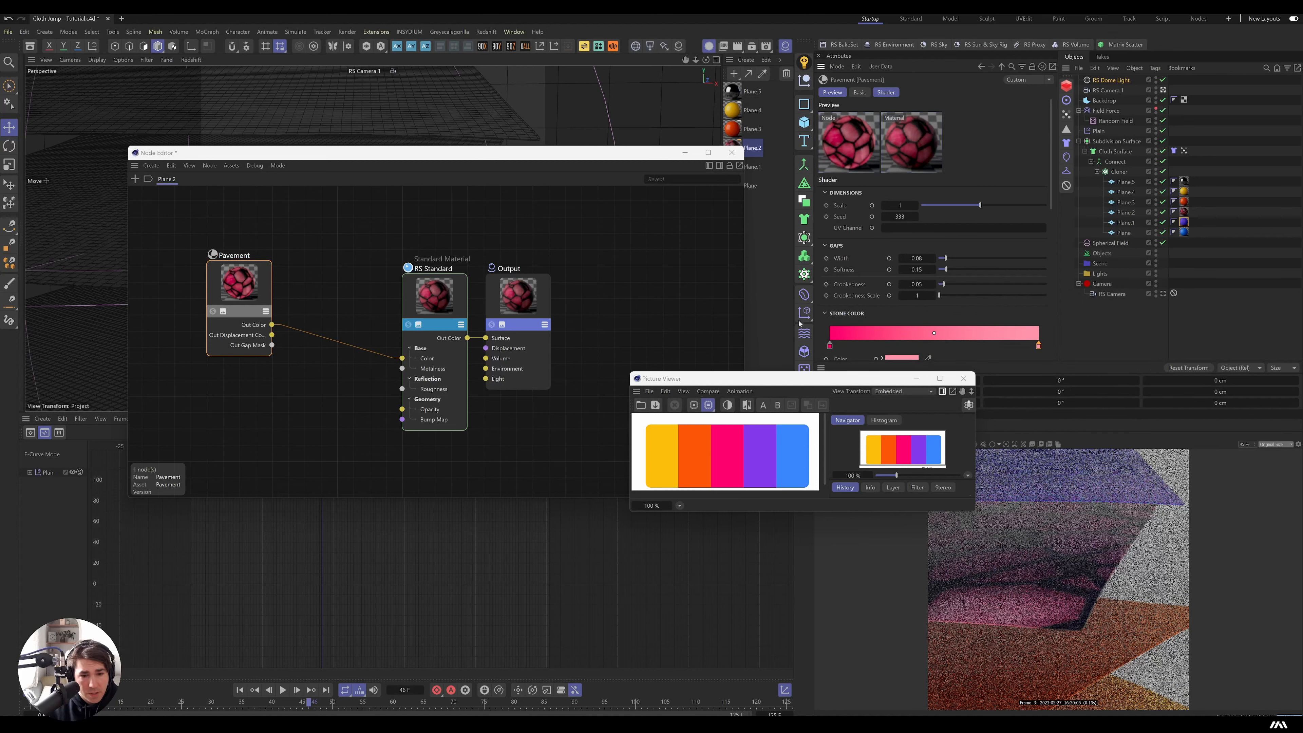
Color the start knot of the Pavement's Gap Color gradient with the purple sampled from the plane in the render view.
{"action": "scroll", "coordinate": [826, 309], "scroll_direction": "down", "scroll_amount": 4}
{"action": "double_click", "coordinate": [829, 298]}
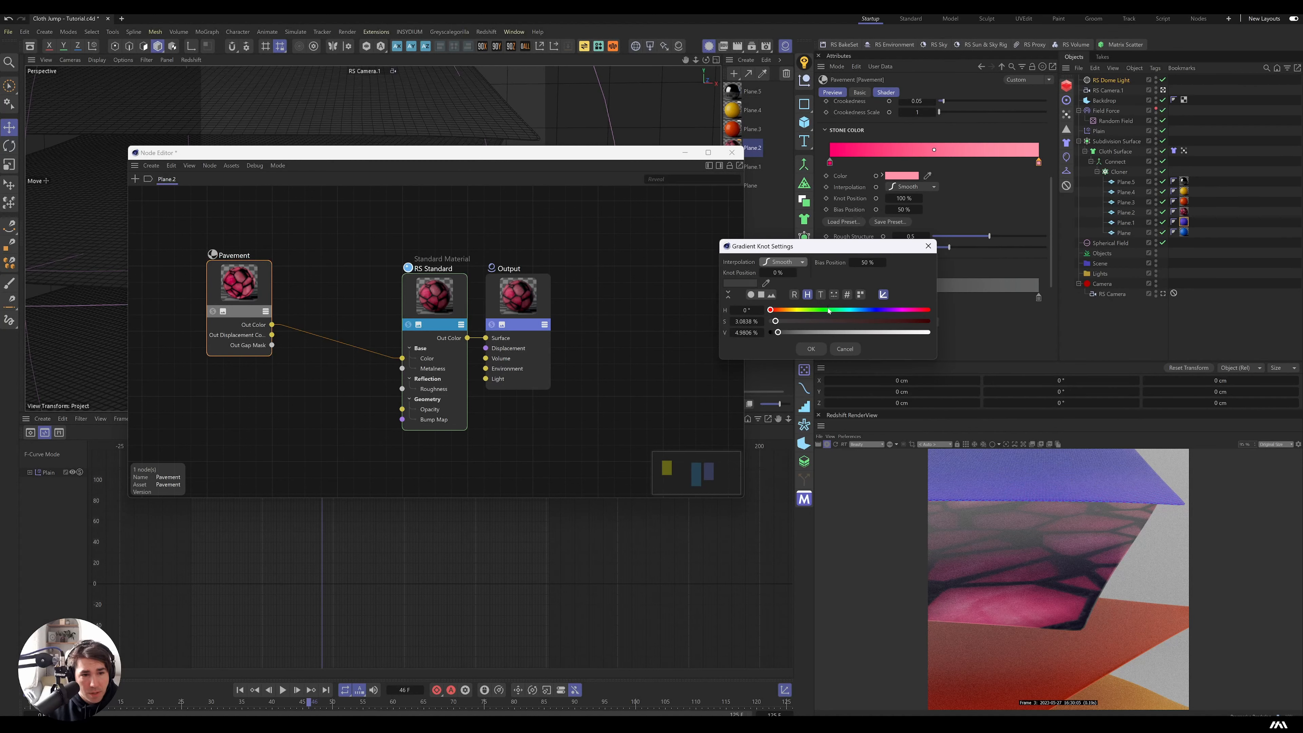
{"action": "left_click", "coordinate": [765, 285]}
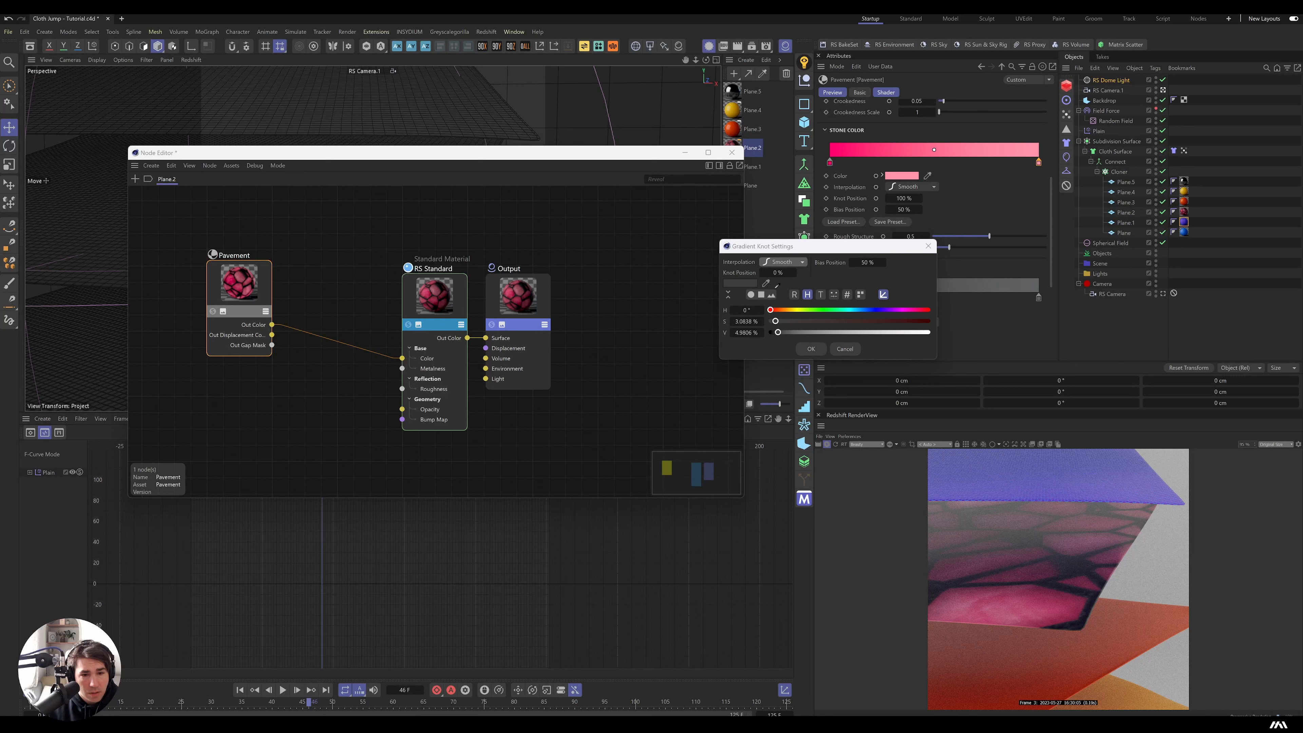
{"action": "left_click", "coordinate": [1050, 489]}
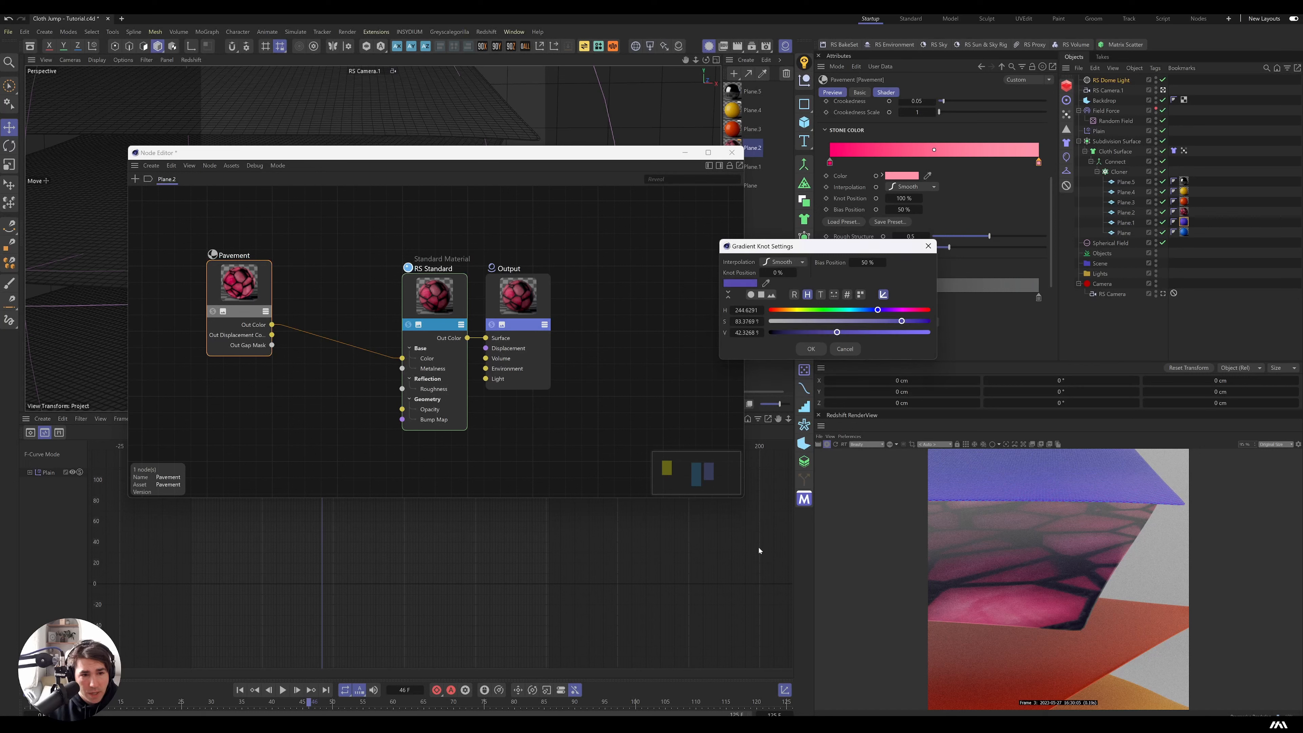
{"action": "left_click", "coordinate": [811, 349]}
Reduce the Pavement's Scale to about 0.11 and set its gap Width to 0.1.
{"action": "scroll", "coordinate": [960, 175], "scroll_direction": "up", "scroll_amount": 5}
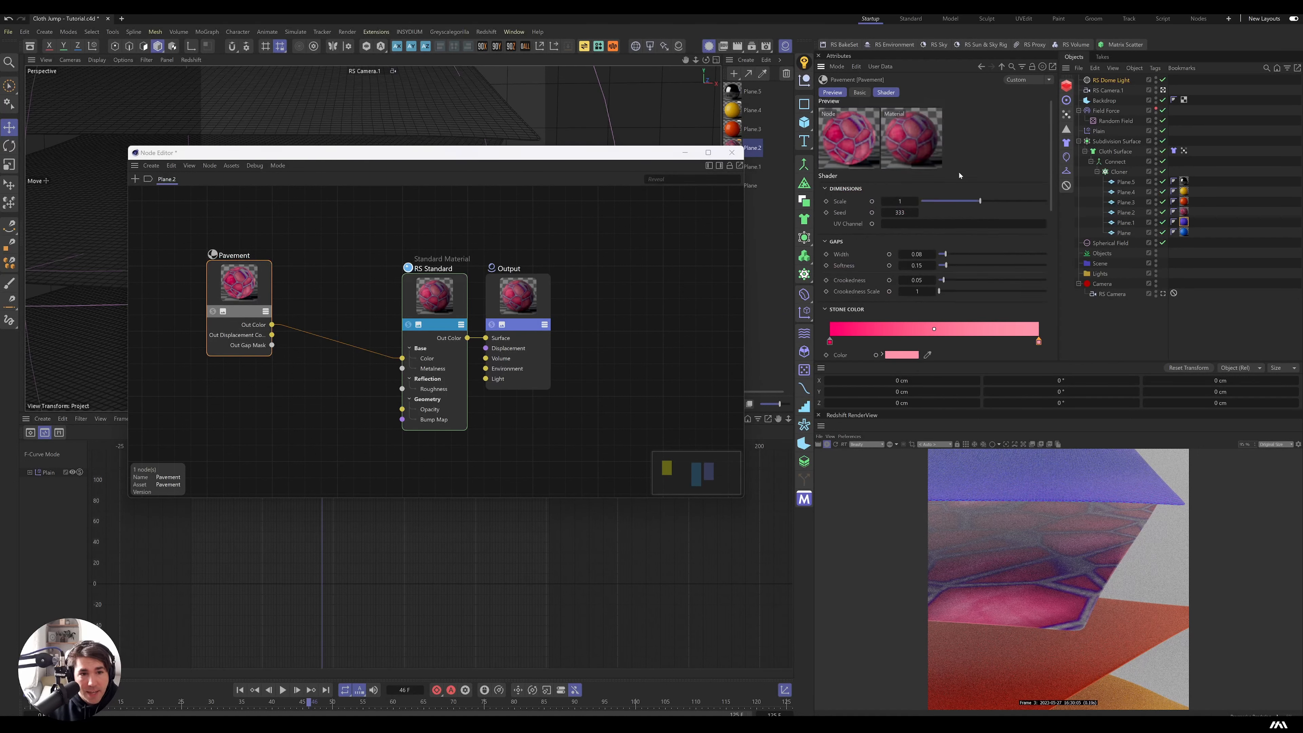
{"action": "scroll", "coordinate": [959, 175], "scroll_direction": "down", "scroll_amount": 2}
{"action": "left_click_drag", "start_coordinate": [980, 144], "coordinate": [947, 144]}
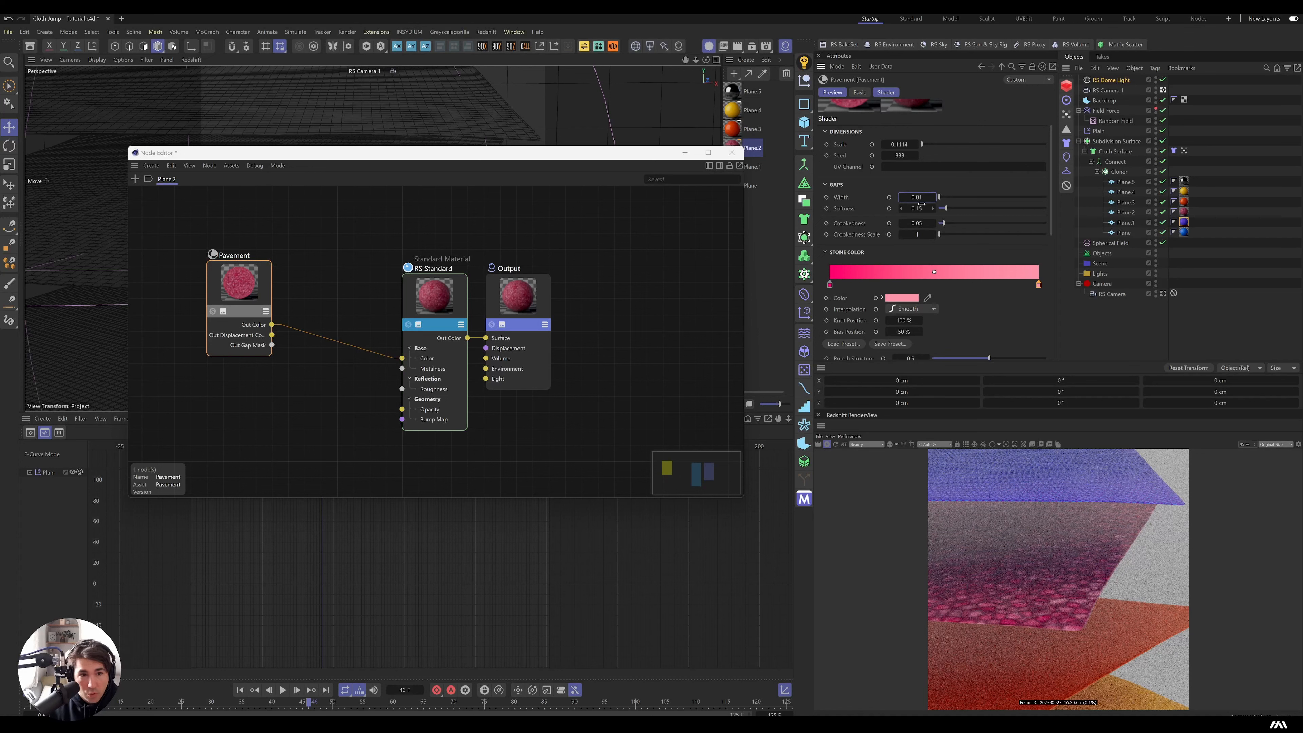
{"action": "left_click", "coordinate": [918, 198]}
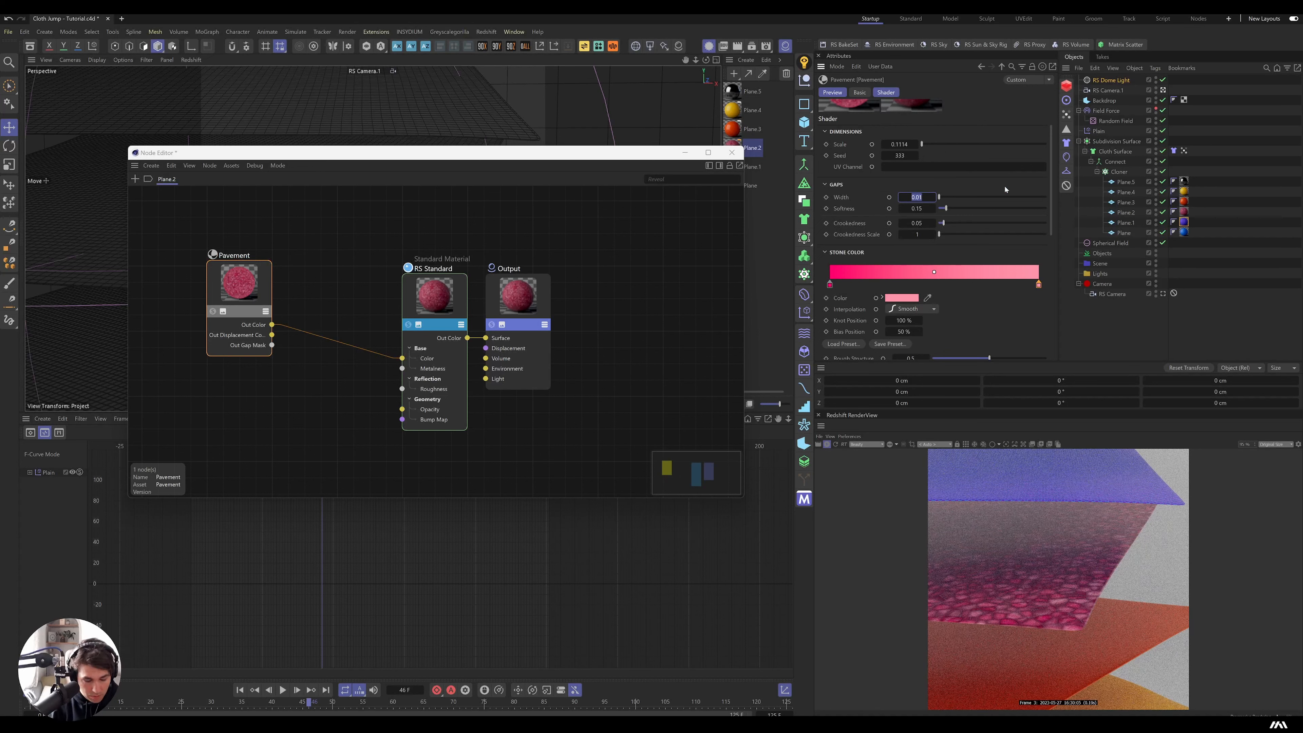
{"action": "type", "text": "0.1"}
{"action": "key", "text": "Return"}
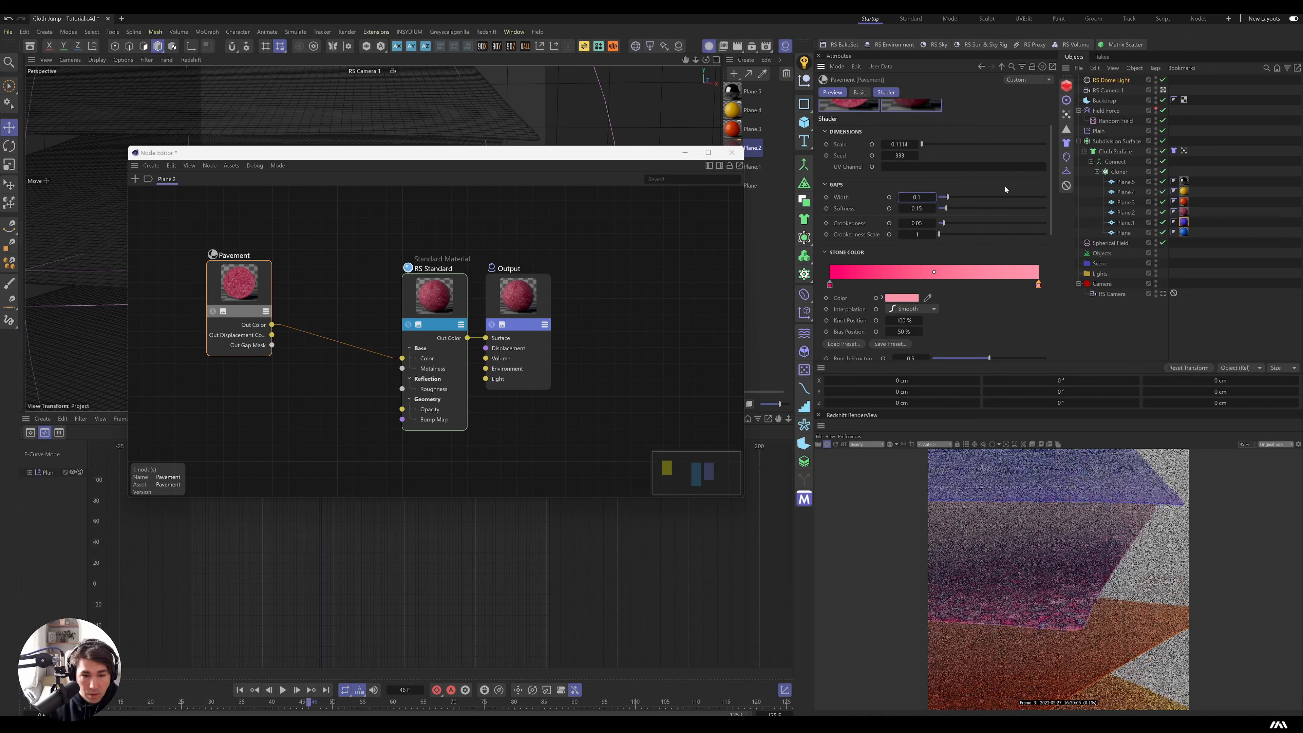
Recolor the Pavement's Gap Color gradient from pale lilac to vivid purple and turn the Smudgy Color gradient's end knot white.
{"action": "scroll", "coordinate": [986, 251], "scroll_direction": "down", "scroll_amount": 5}
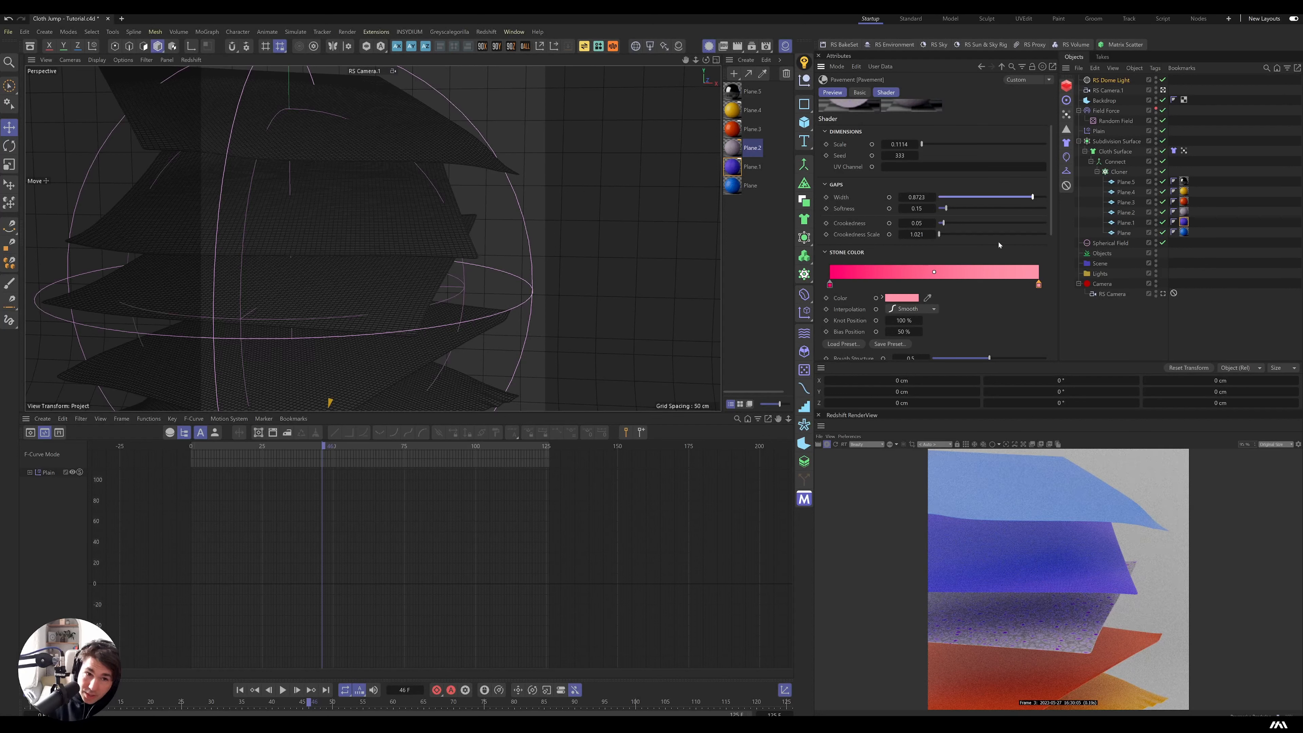
{"action": "scroll", "coordinate": [999, 245], "scroll_direction": "down", "scroll_amount": 3}
{"action": "left_click_drag", "start_coordinate": [855, 292], "coordinate": [816, 313]}
{"action": "double_click", "coordinate": [831, 294]}
{"action": "left_click", "coordinate": [820, 340]}
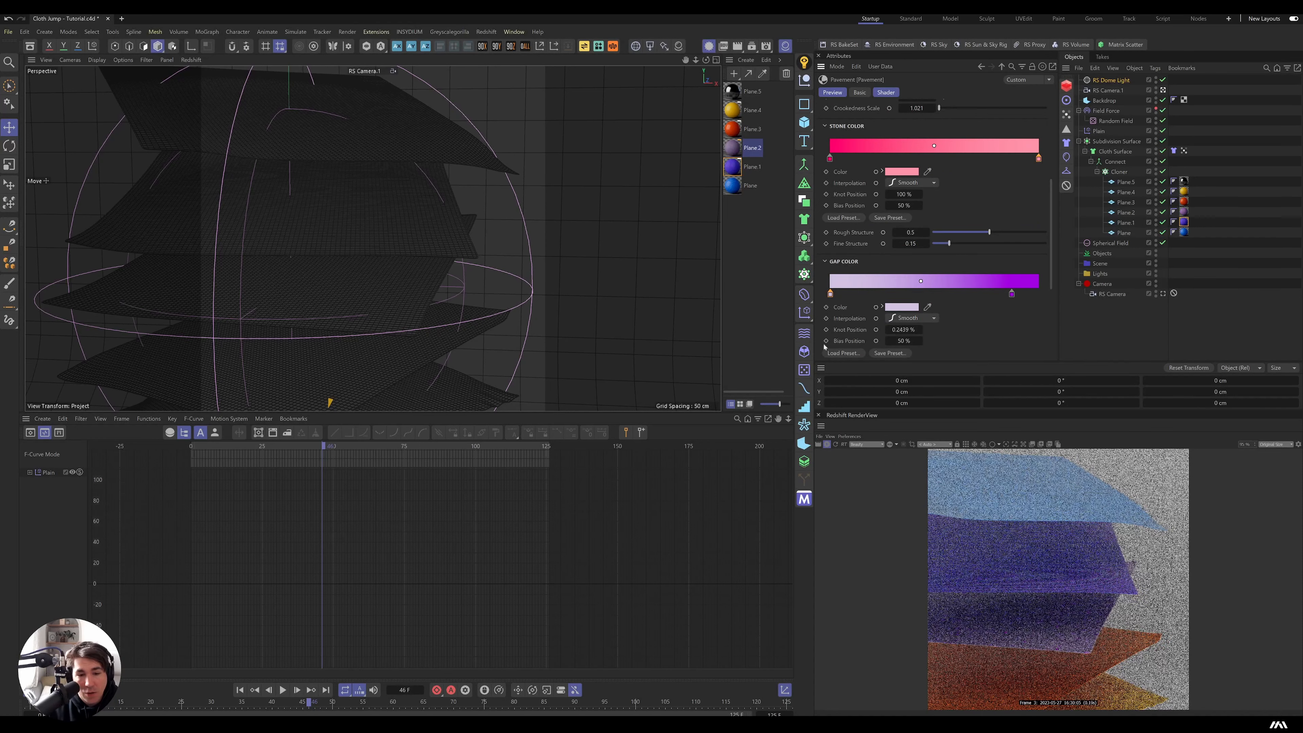
{"action": "scroll", "coordinate": [922, 246], "scroll_direction": "down", "scroll_amount": 3}
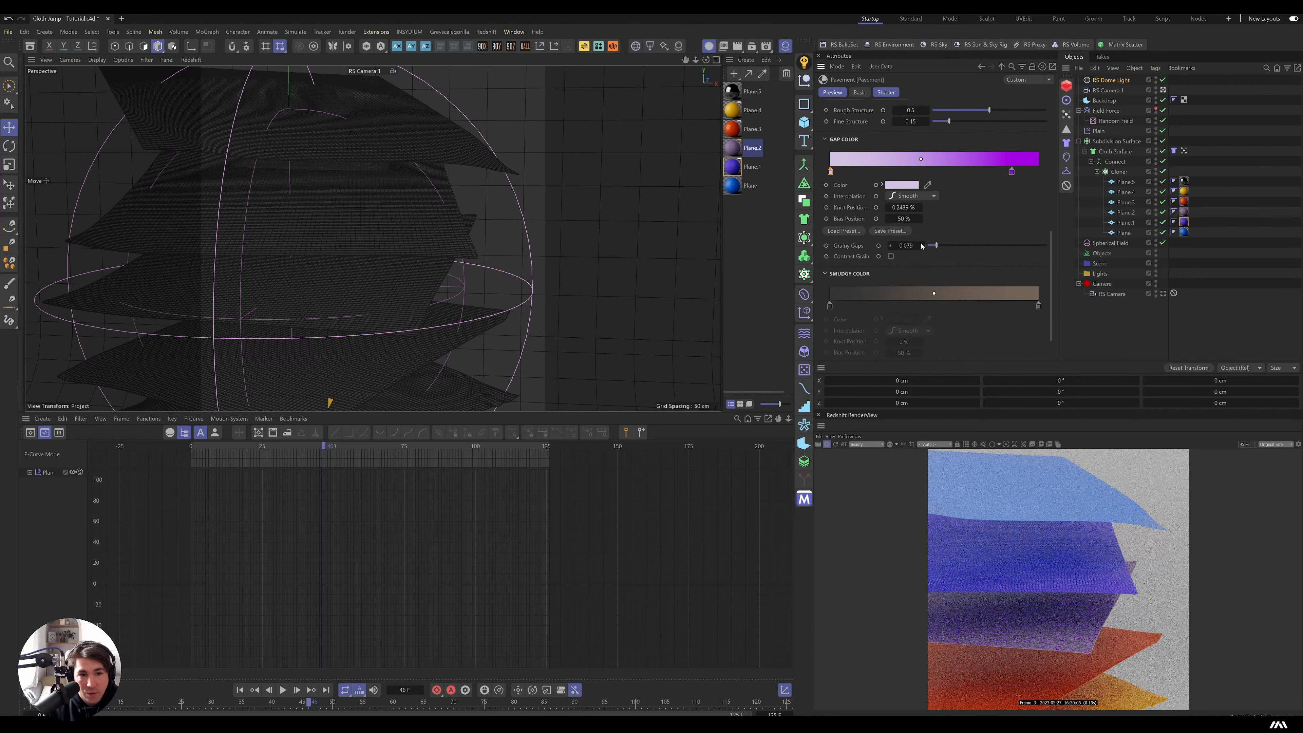
{"action": "left_click_drag", "start_coordinate": [881, 306], "coordinate": [1034, 305]}
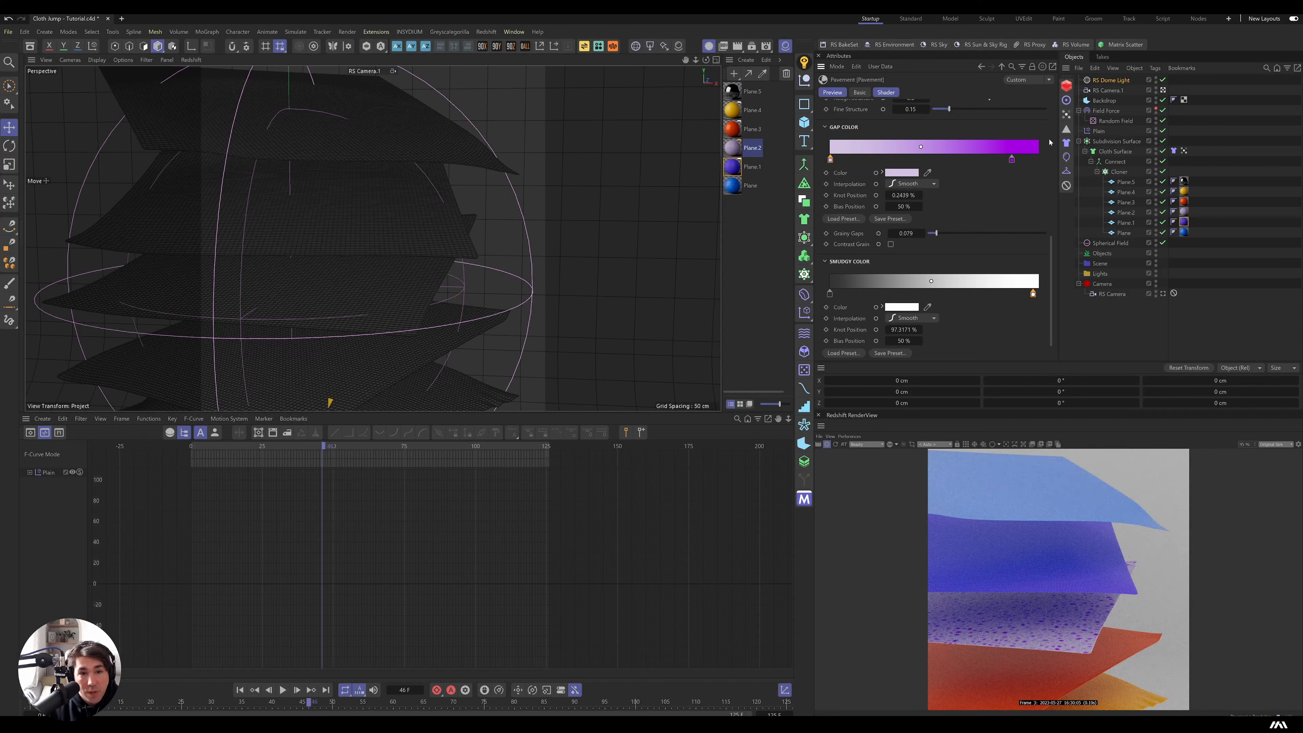
Open the Plane.3 material's node graph and add a Brick texture node.
{"action": "double_click", "coordinate": [733, 129]}
{"action": "double_click", "coordinate": [762, 314]}
{"action": "type", "text": "brick"}
{"action": "key", "text": "Return"}
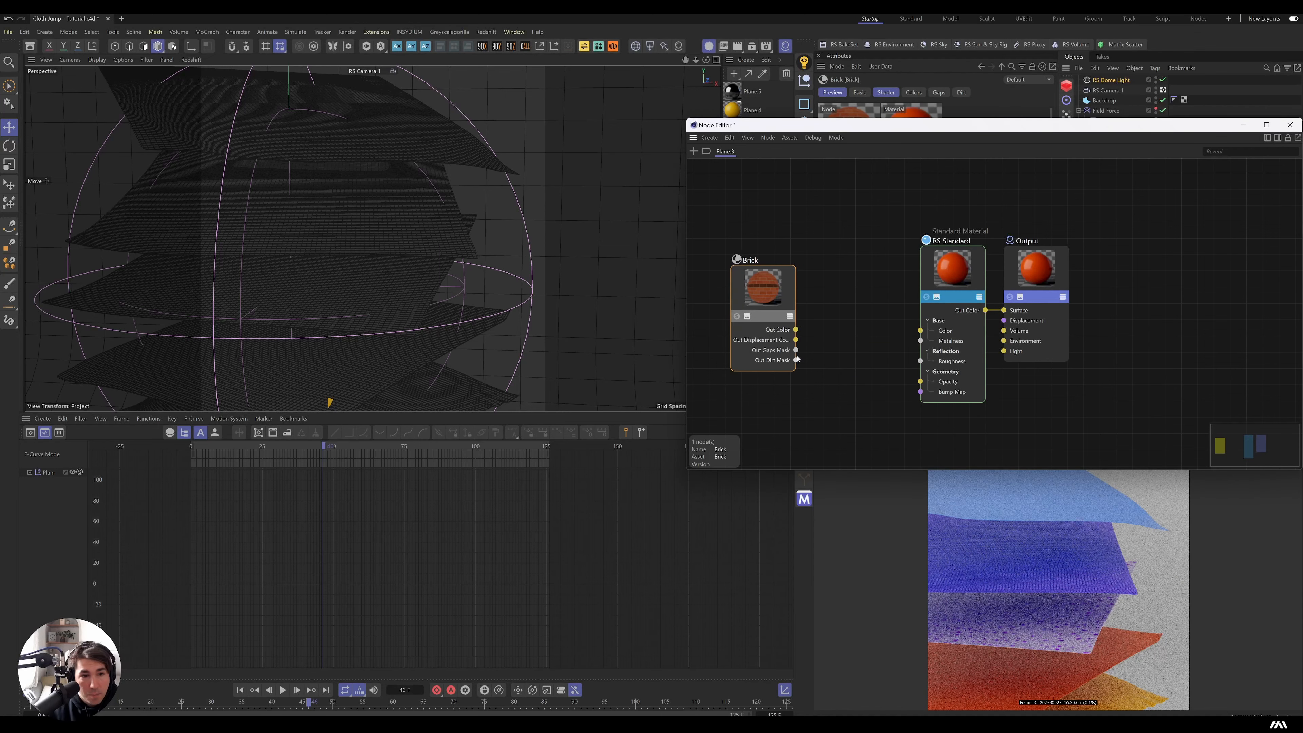
Route the Brick's Out Color through a new Bump Map node into the RS Standard's Bump Map, and tidy the node layout.
{"action": "left_click_drag", "start_coordinate": [795, 330], "coordinate": [827, 358]}
{"action": "type", "text": "bump"}
{"action": "key", "text": "Return"}
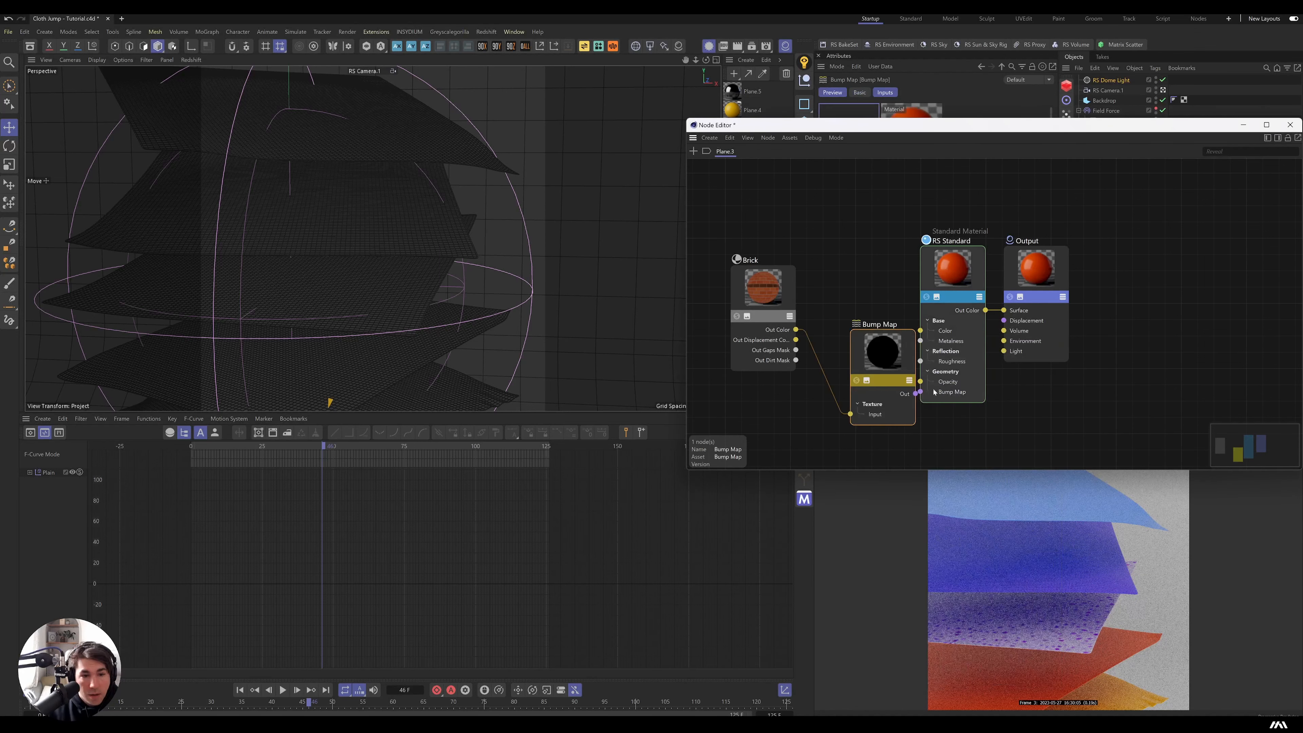
{"action": "left_click_drag", "start_coordinate": [914, 393], "coordinate": [920, 393]}
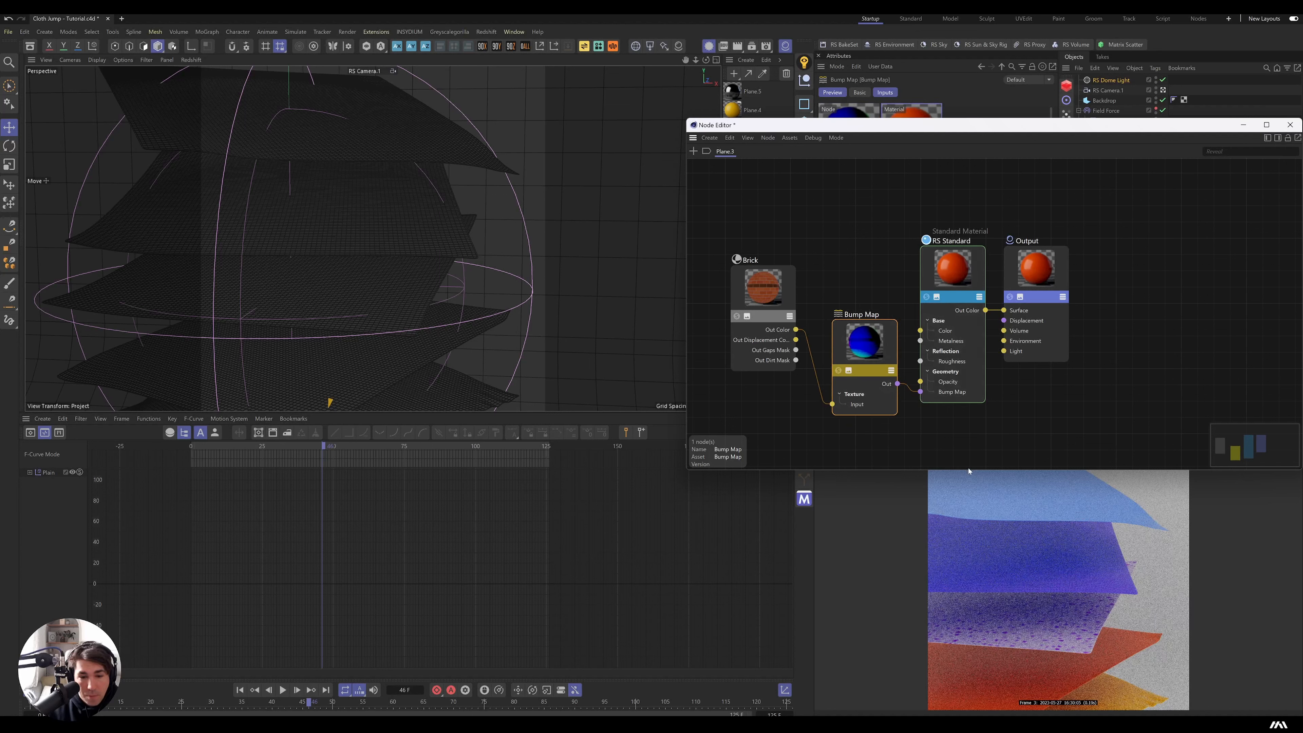
{"action": "left_click_drag", "start_coordinate": [759, 297], "coordinate": [756, 307]}
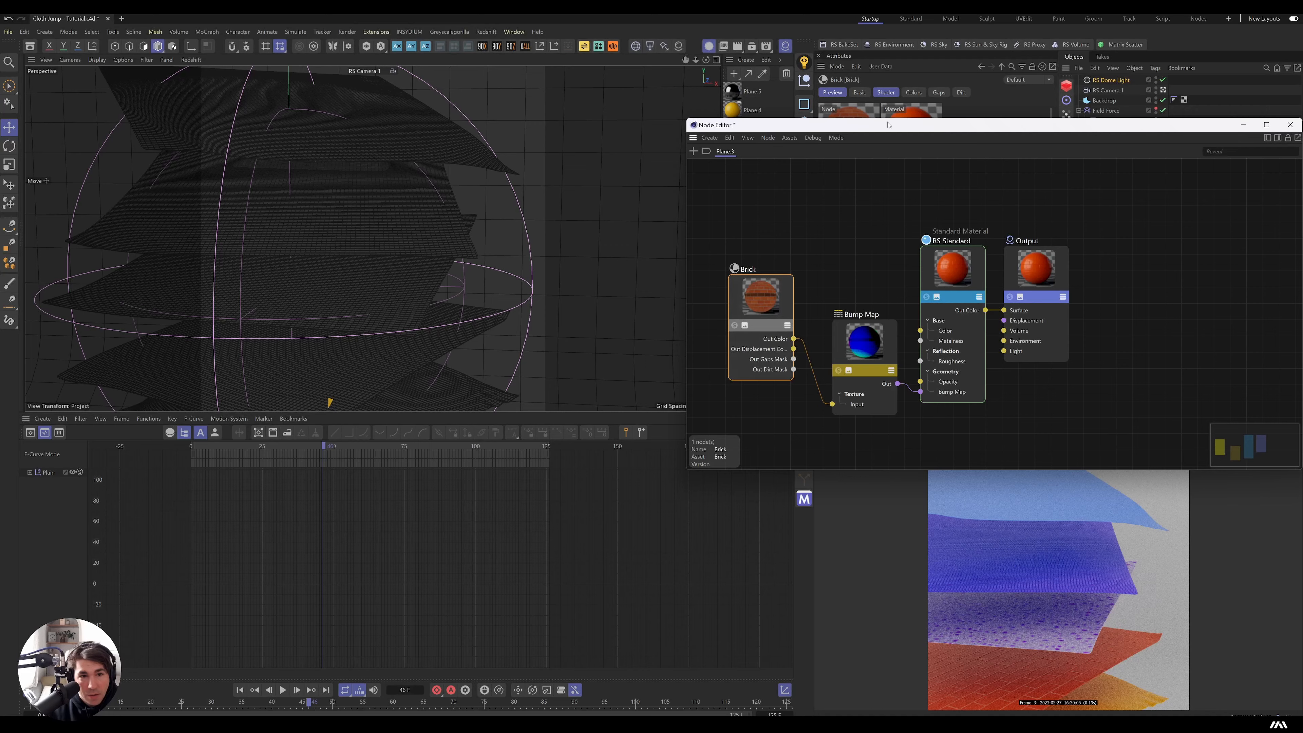
Shrink the brick pattern to Scale 0.1266, Brick Width 0.1 and Brick Height 0.1266, with Shift at 0.231.
{"action": "left_click_drag", "start_coordinate": [906, 129], "coordinate": [429, 128]}
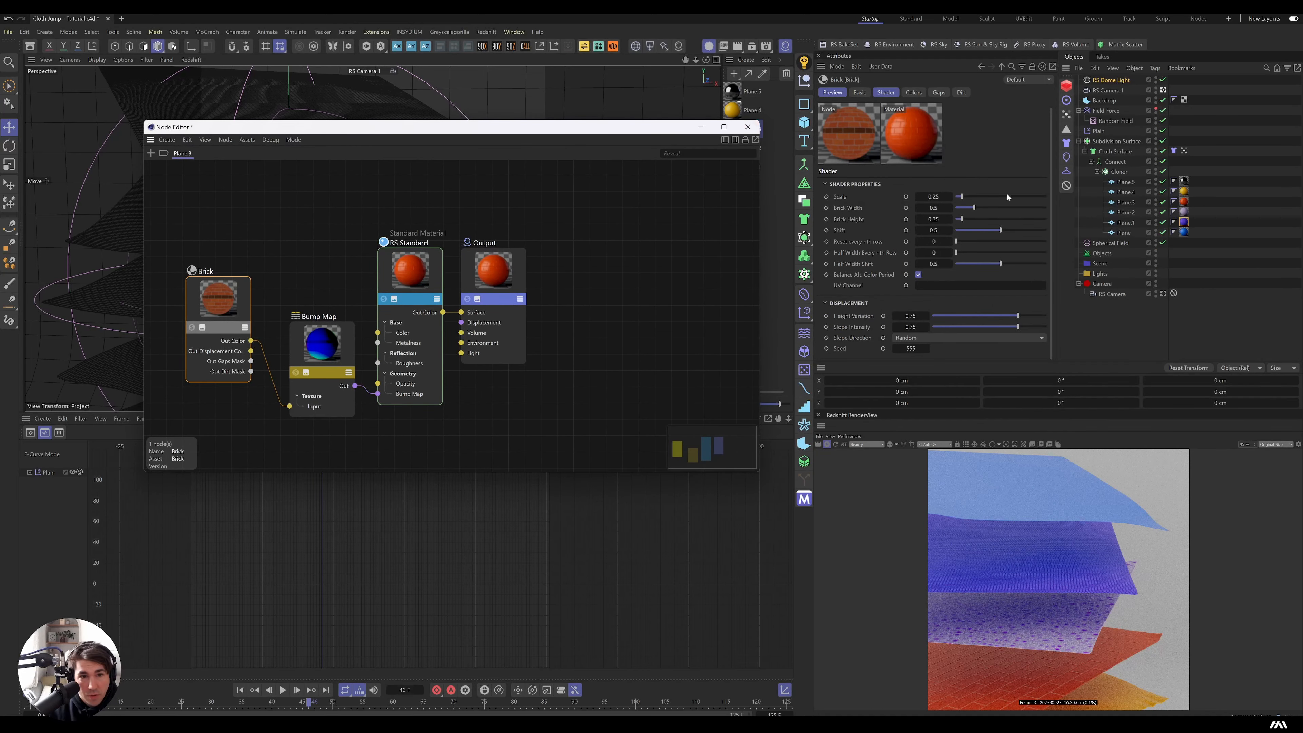
{"action": "left_click_drag", "start_coordinate": [967, 198], "coordinate": [960, 200]}
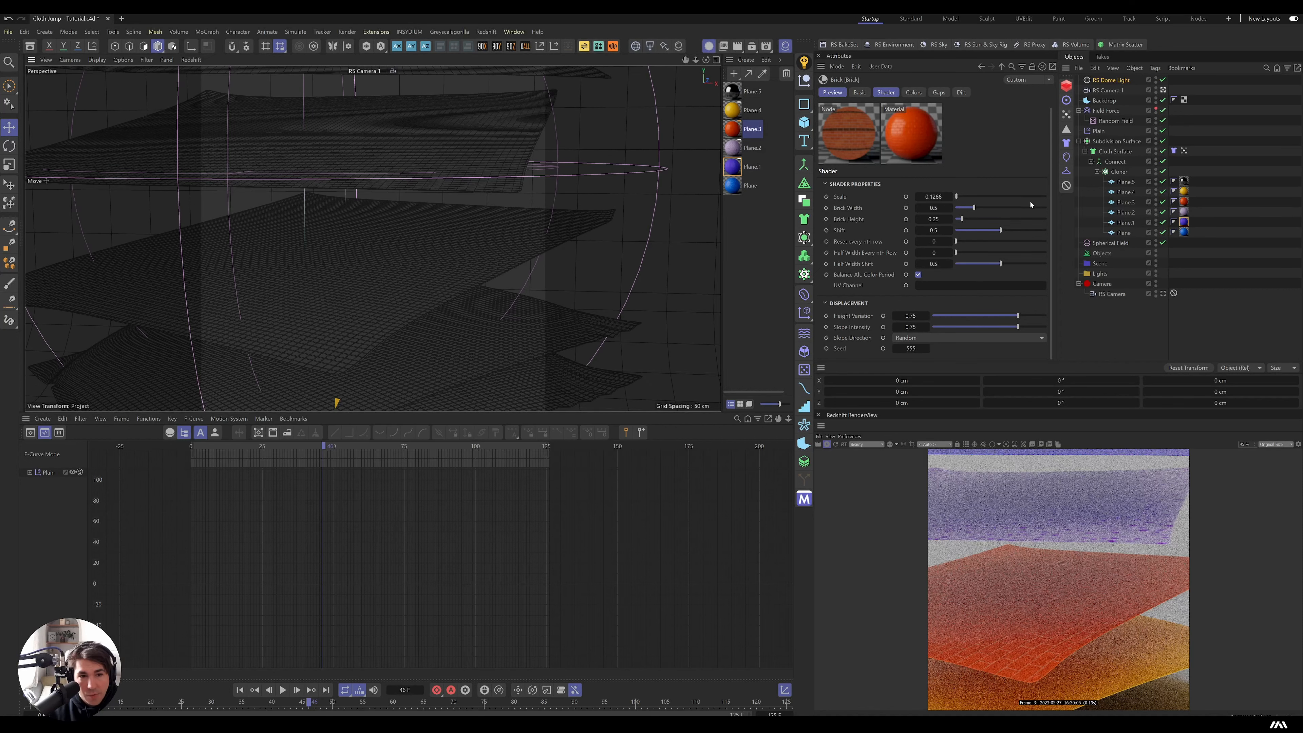
{"action": "left_click_drag", "start_coordinate": [990, 234], "coordinate": [958, 224]}
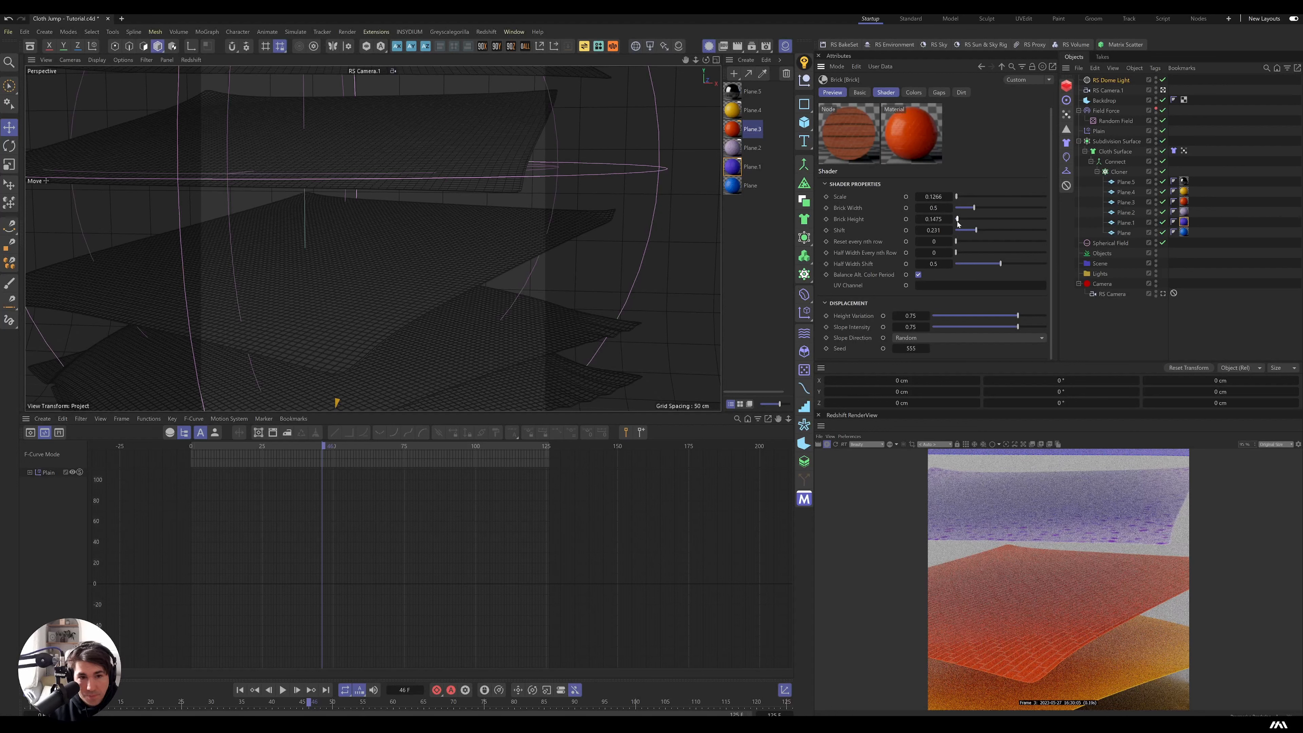
{"action": "left_click_drag", "start_coordinate": [957, 222], "coordinate": [956, 221]}
{"action": "left_click_drag", "start_coordinate": [973, 208], "coordinate": [955, 208]}
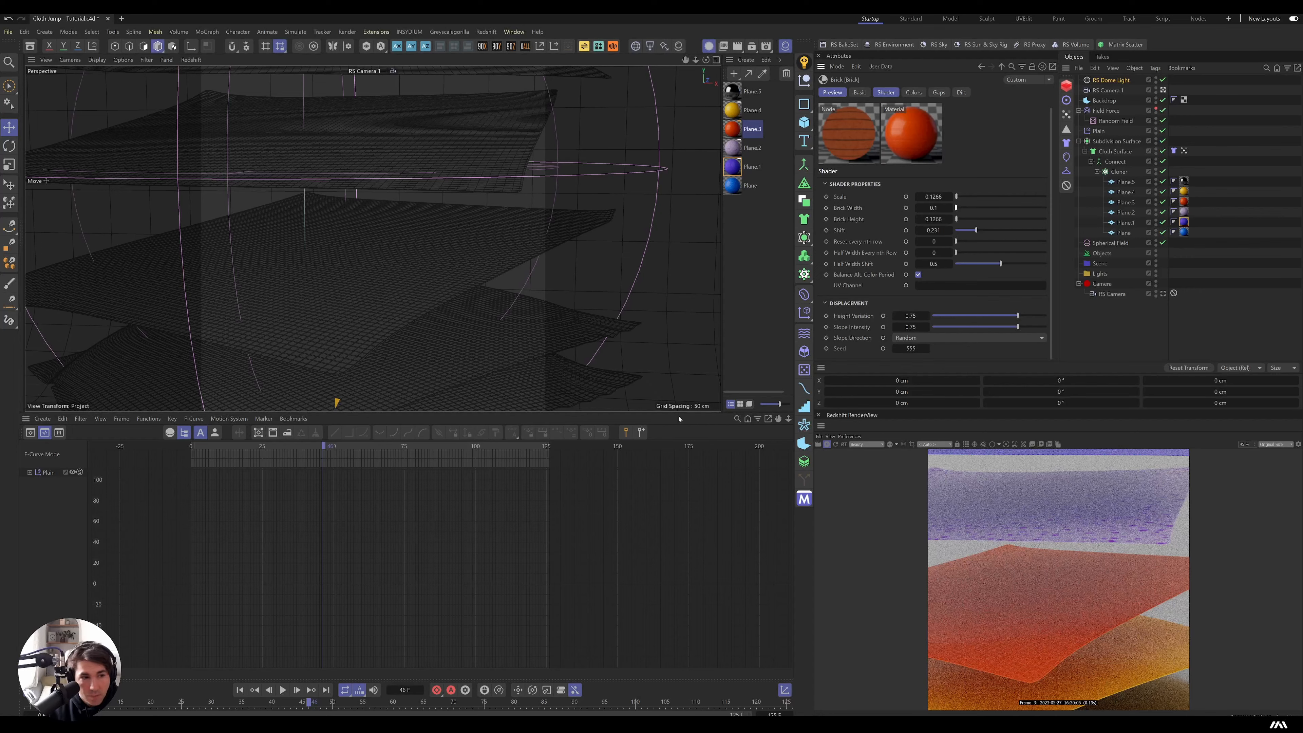
Set the Brick's Half Width Shift and Shift to 0 and check the pattern up close in the render.
{"action": "scroll", "coordinate": [403, 311], "scroll_direction": "up", "scroll_amount": 3}
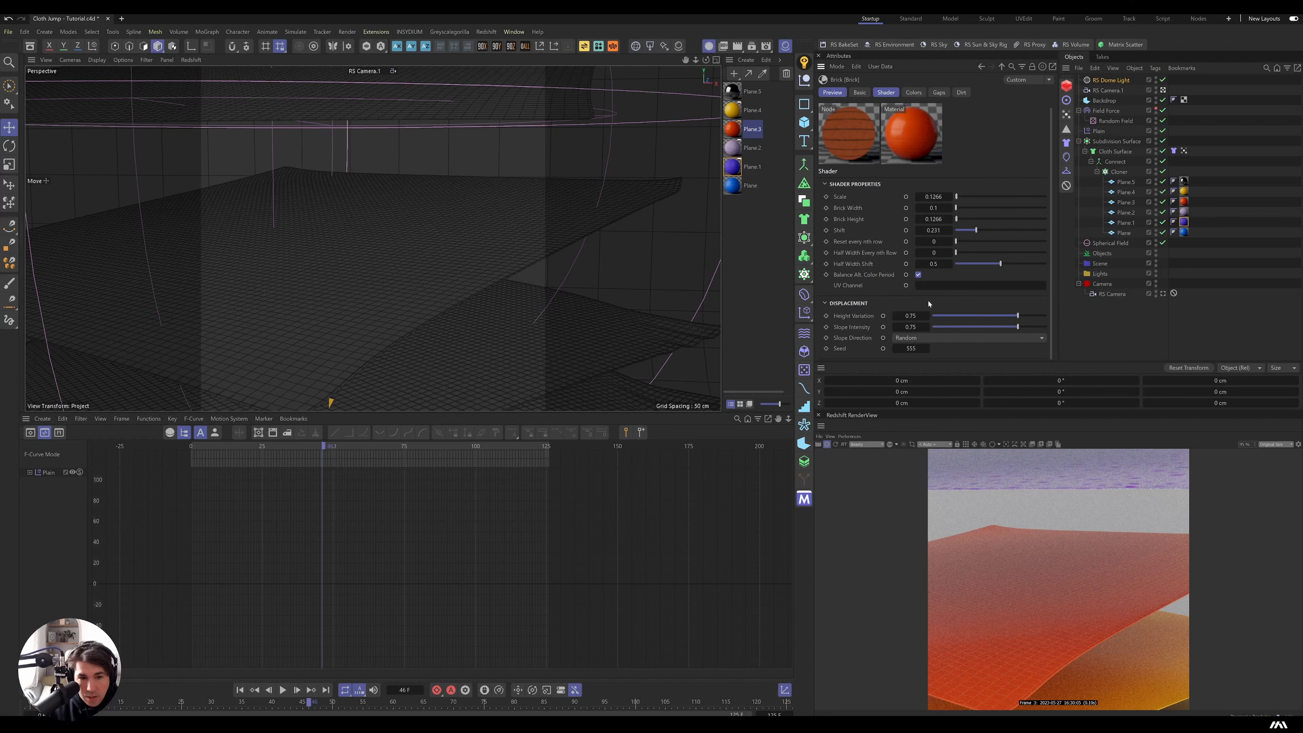
{"action": "left_click", "coordinate": [953, 316]}
{"action": "key", "text": "ctrl+z"}
{"action": "key", "text": "ctrl+z"}
{"action": "scroll", "coordinate": [1086, 666], "scroll_direction": "up", "scroll_amount": 2}
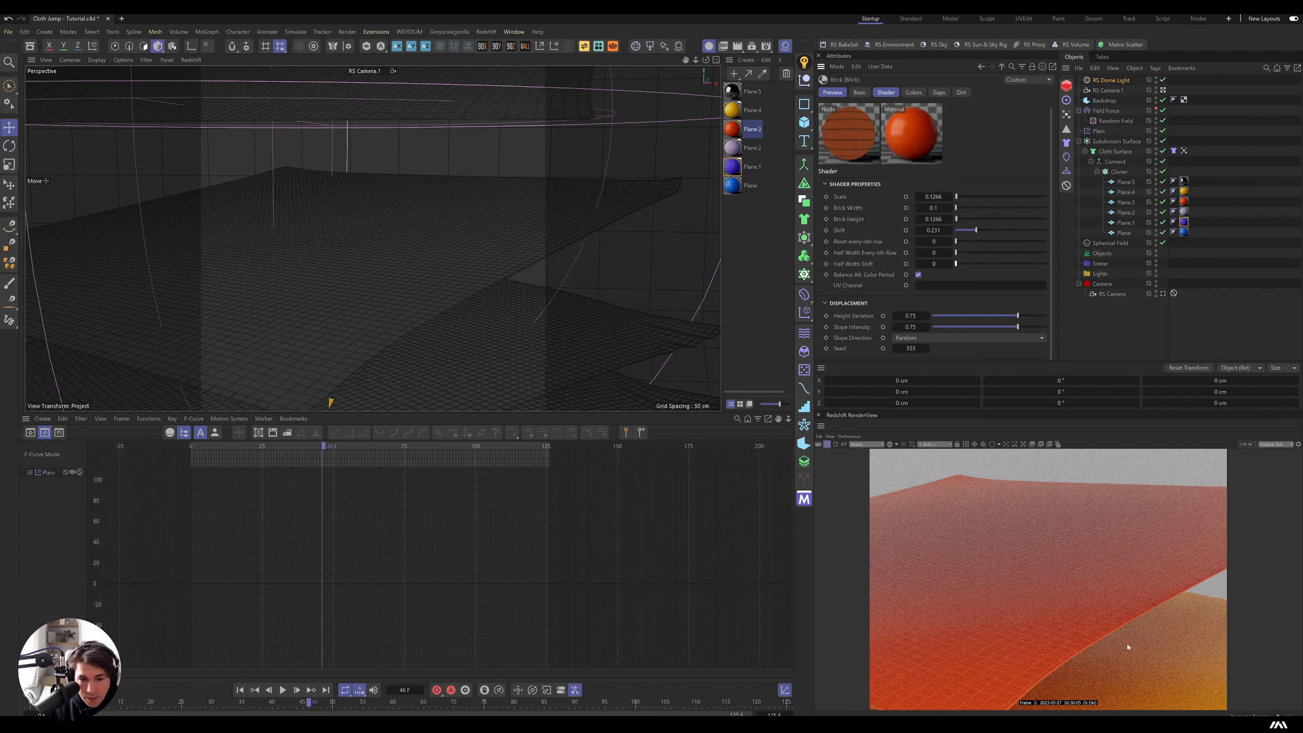
{"action": "scroll", "coordinate": [1127, 648], "scroll_direction": "down", "scroll_amount": 2}
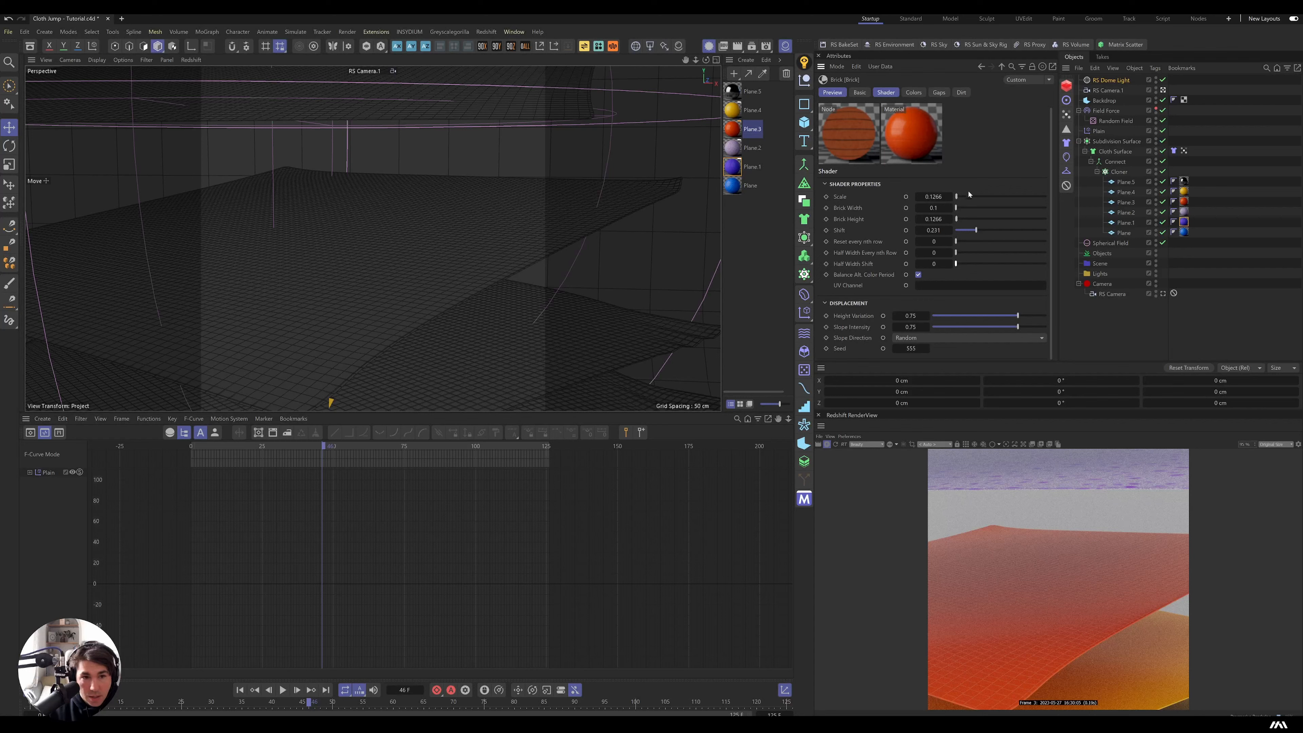
{"action": "left_click_drag", "start_coordinate": [964, 225], "coordinate": [954, 232]}
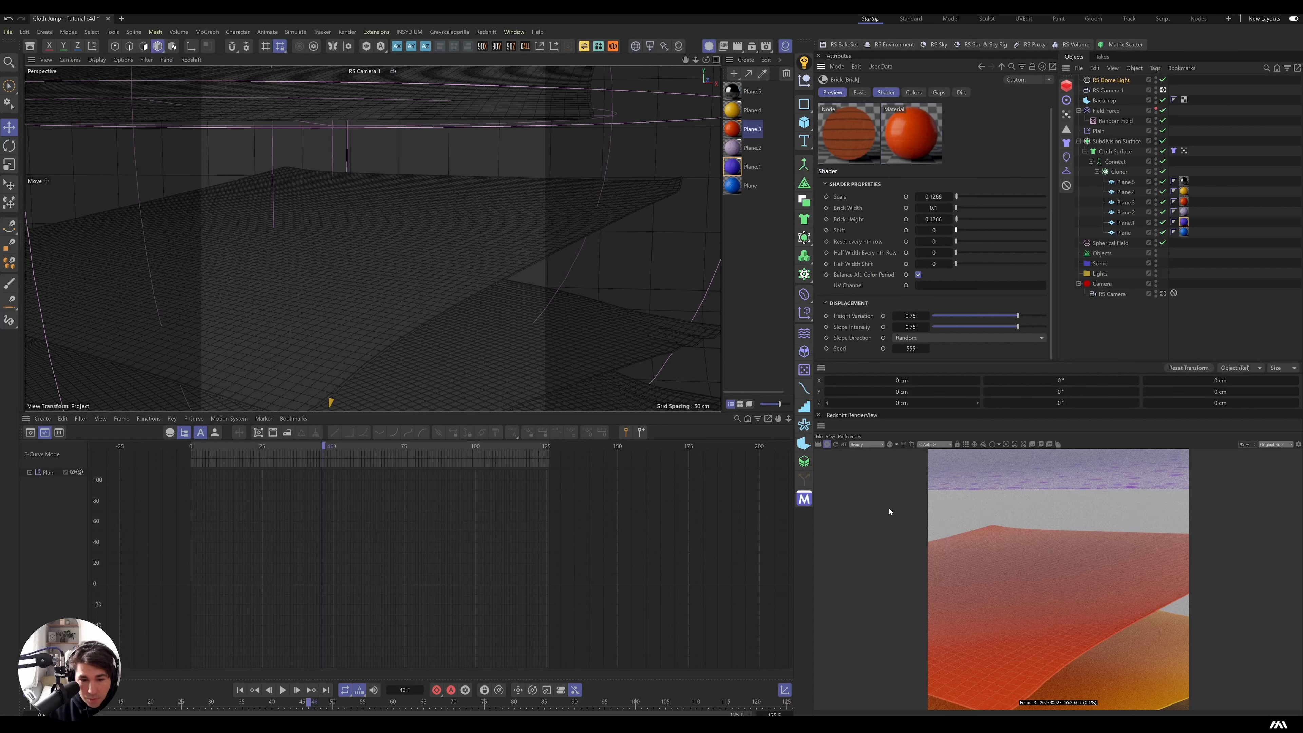
{"action": "scroll", "coordinate": [1050, 690], "scroll_direction": "up", "scroll_amount": 4}
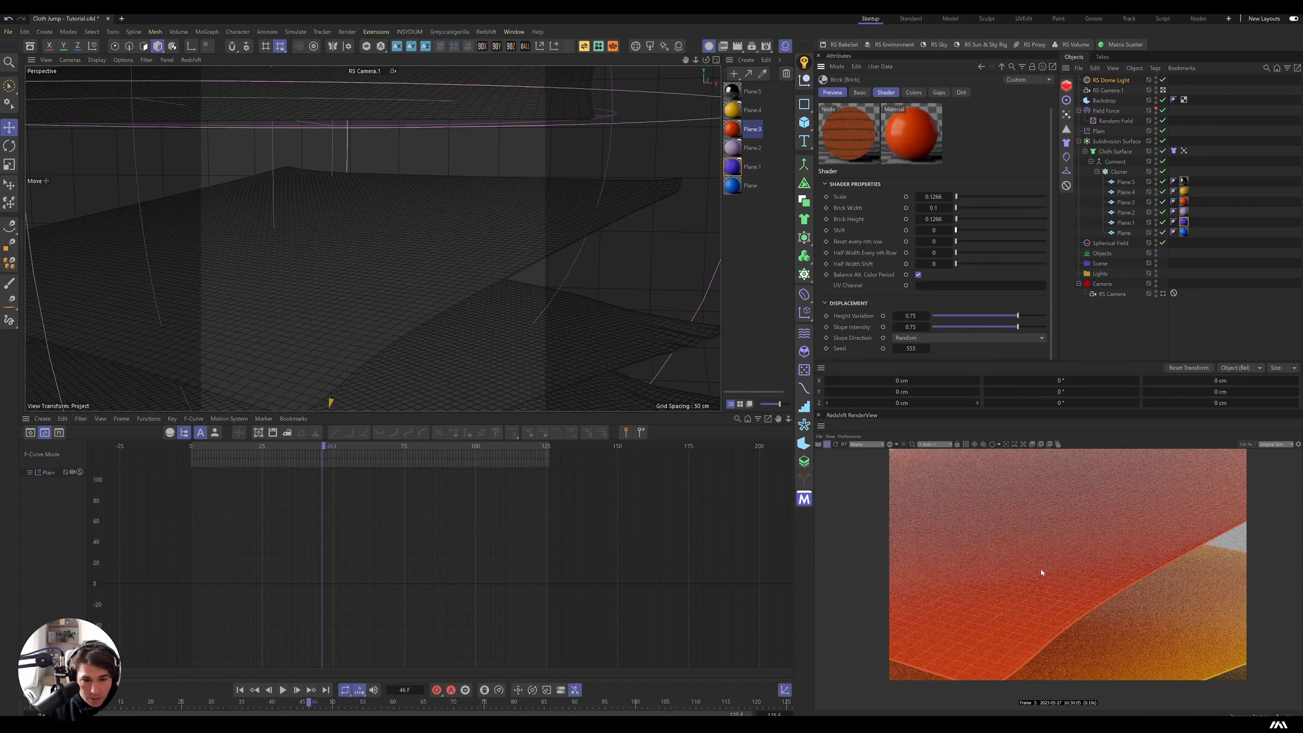
{"action": "scroll", "coordinate": [1047, 572], "scroll_direction": "down", "scroll_amount": 4}
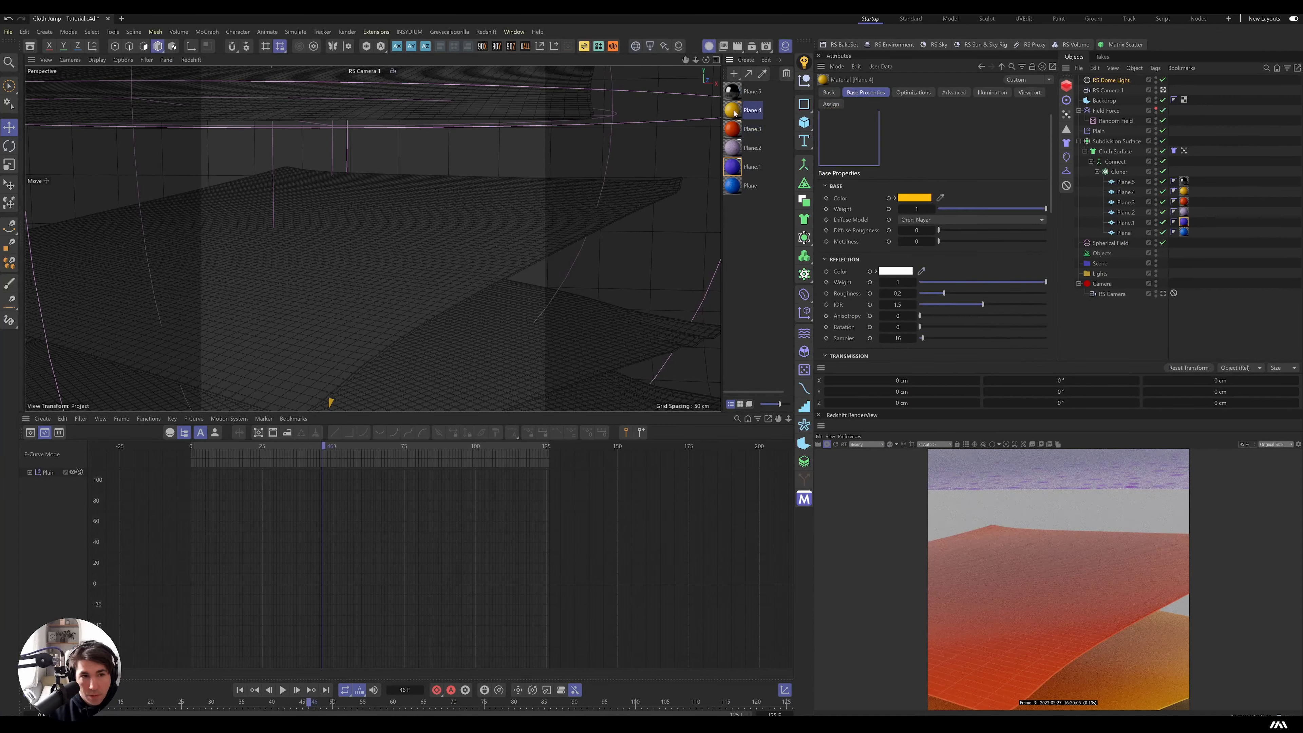
Open the Plane.4 material's node graph and add a Tiles texture node, without keeping a Pavement node.
{"action": "double_click", "coordinate": [732, 110]}
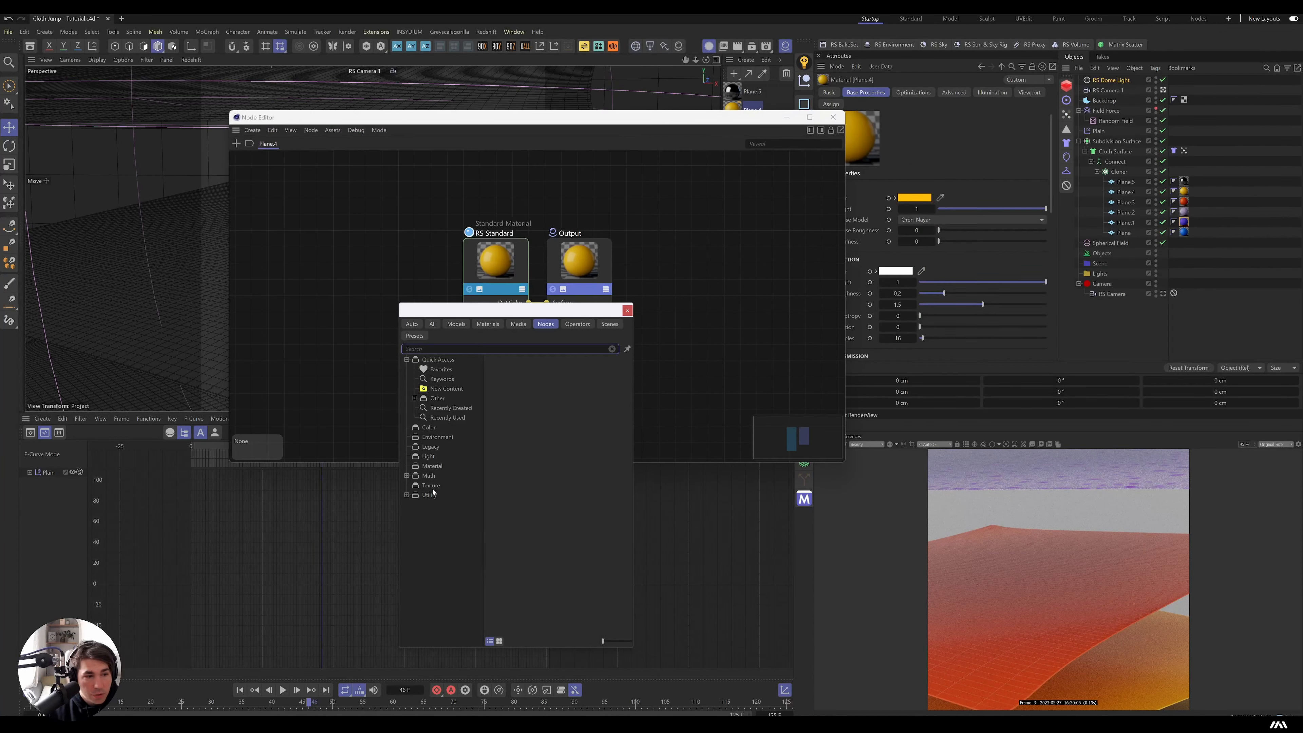
{"action": "left_click", "coordinate": [431, 486]}
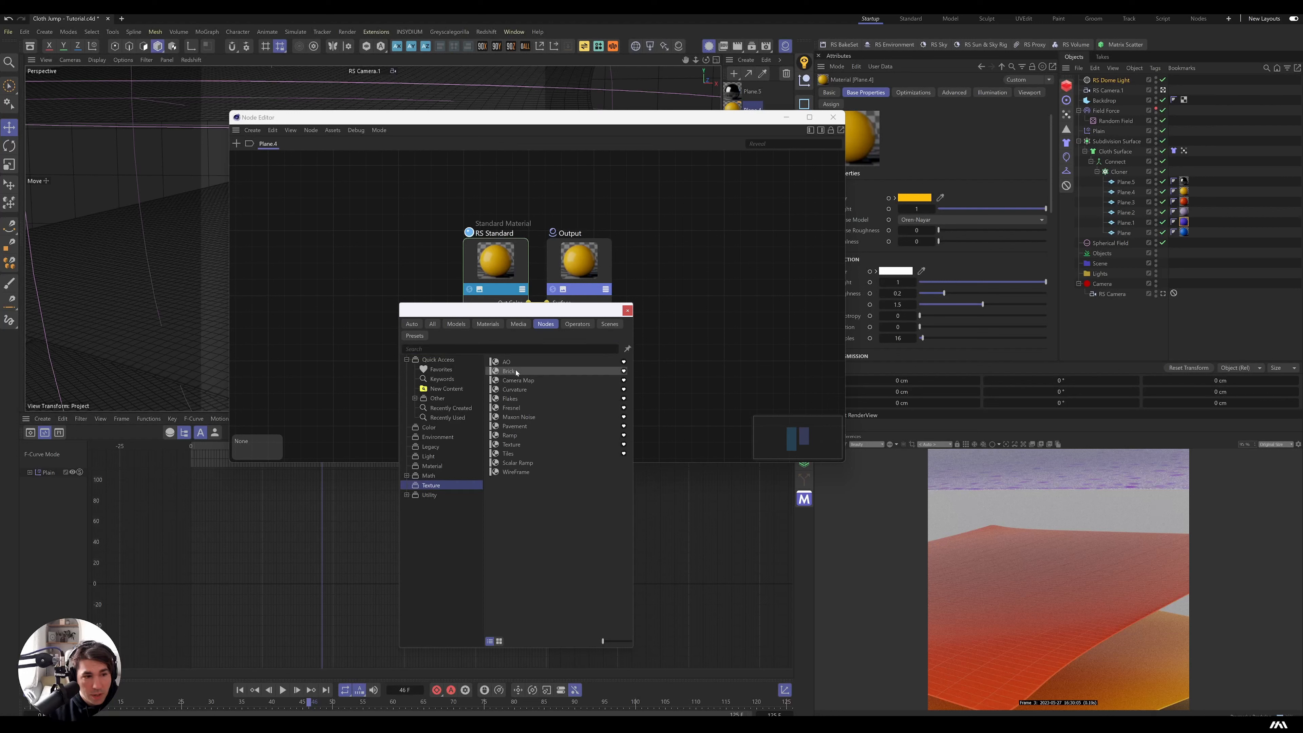
{"action": "double_click", "coordinate": [528, 426]}
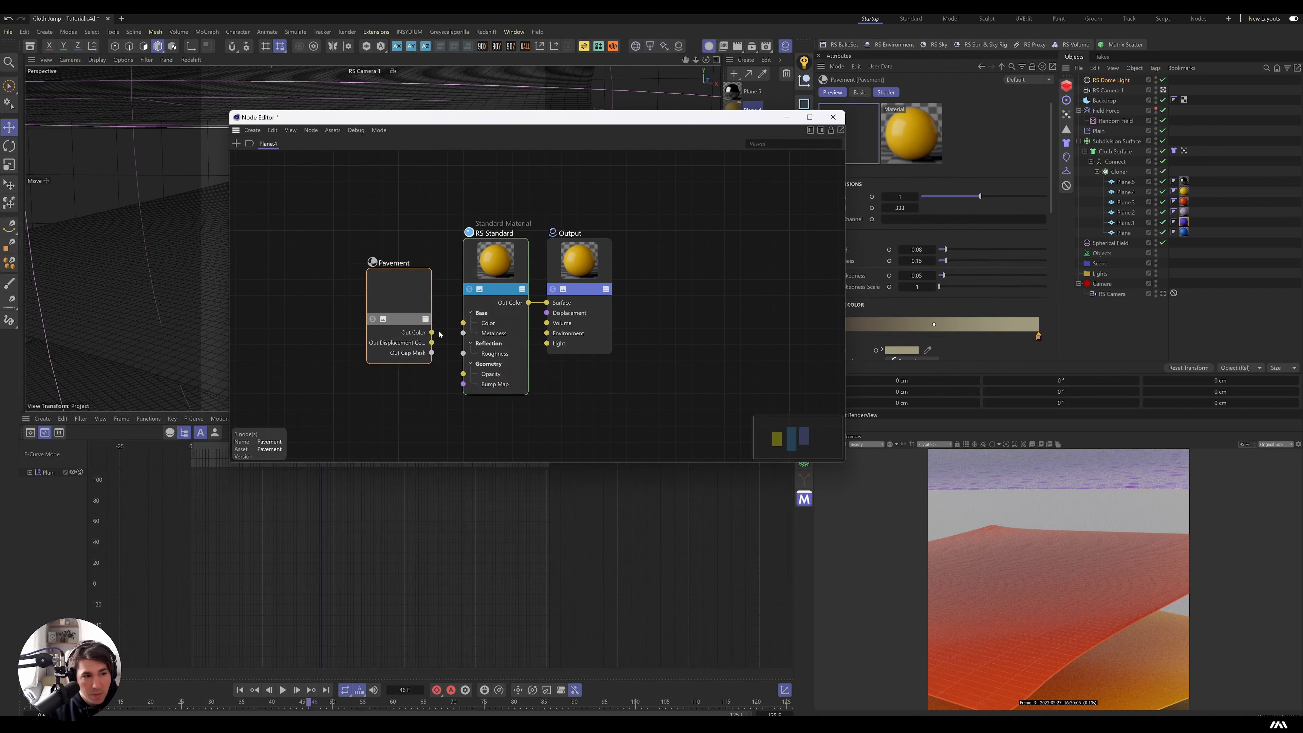
{"action": "left_click", "coordinate": [381, 457]}
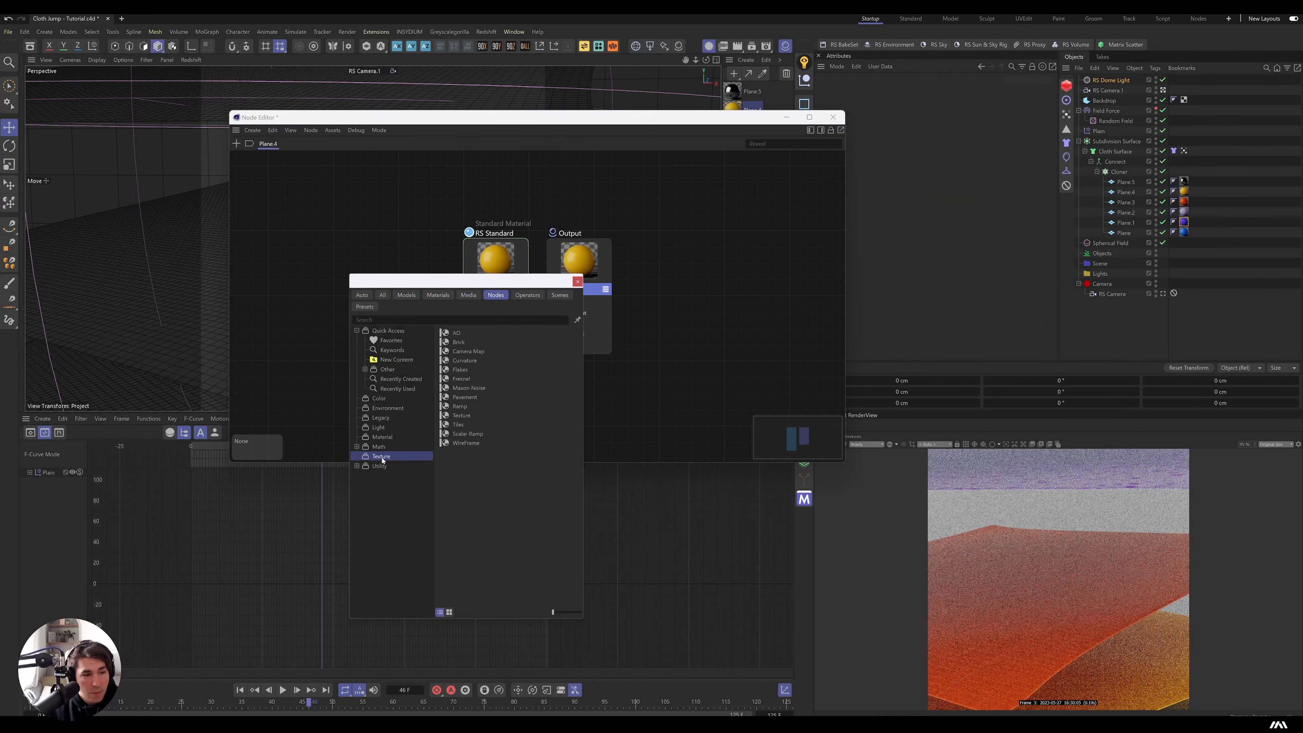
{"action": "double_click", "coordinate": [462, 426]}
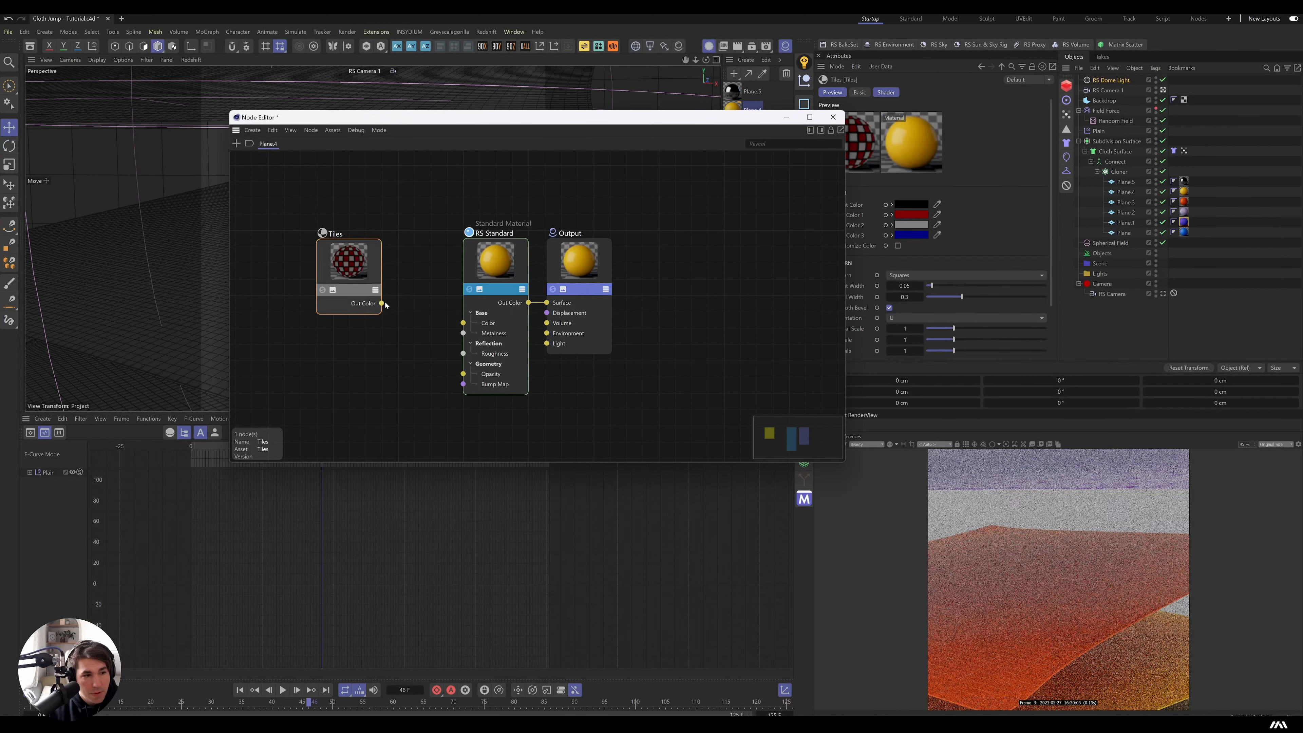
Route the Tiles node's Out Color through a new Bump Map node into the RS Standard's Bump Map, and tidy the node layout.
{"action": "left_click_drag", "start_coordinate": [382, 303], "coordinate": [465, 388]}
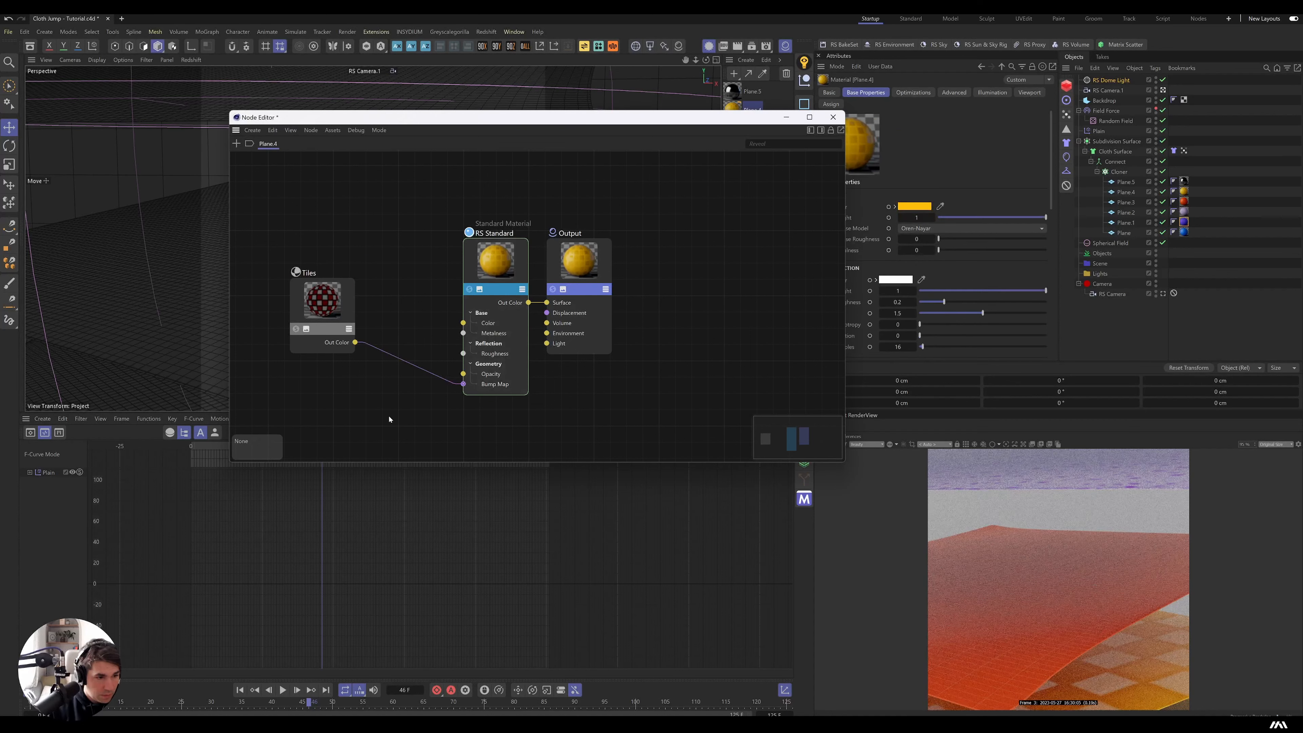
{"action": "double_click", "coordinate": [389, 421]}
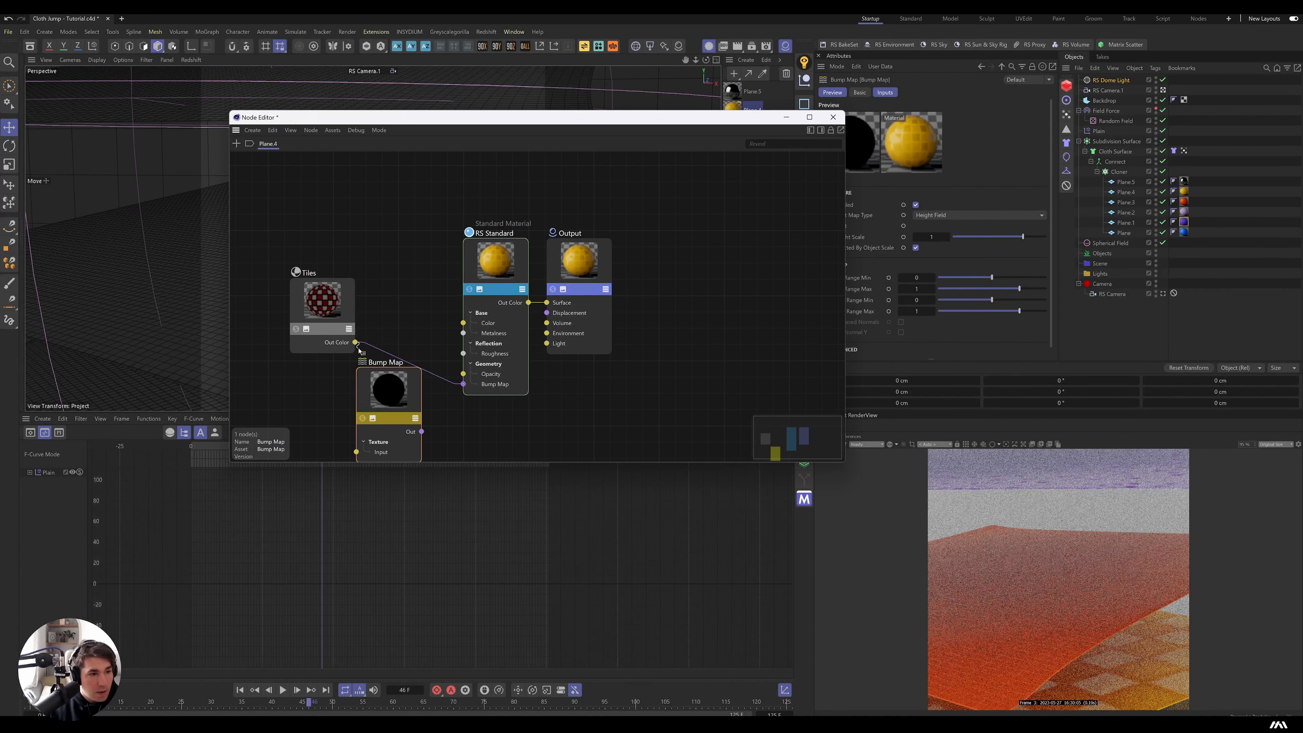
{"action": "left_click_drag", "start_coordinate": [355, 342], "coordinate": [363, 462]}
{"action": "left_click", "coordinate": [395, 484]}
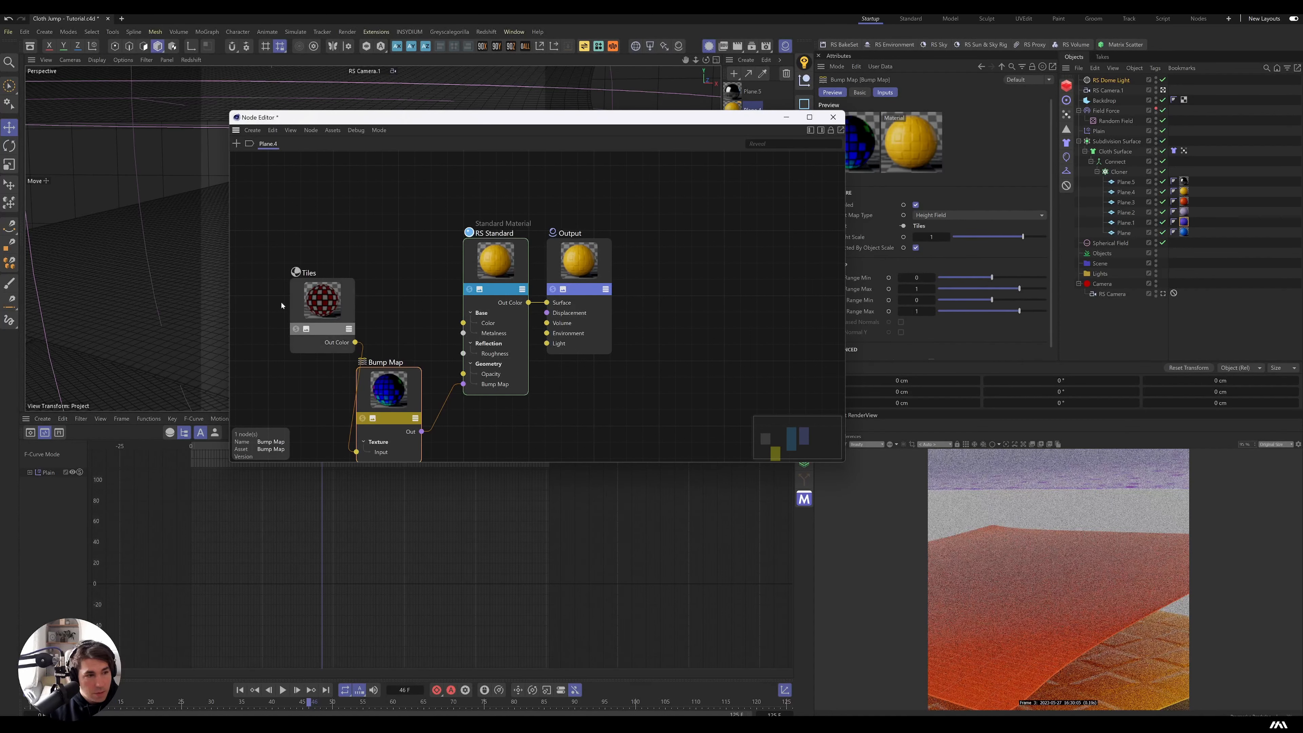
{"action": "left_click_drag", "start_coordinate": [331, 321], "coordinate": [315, 336]}
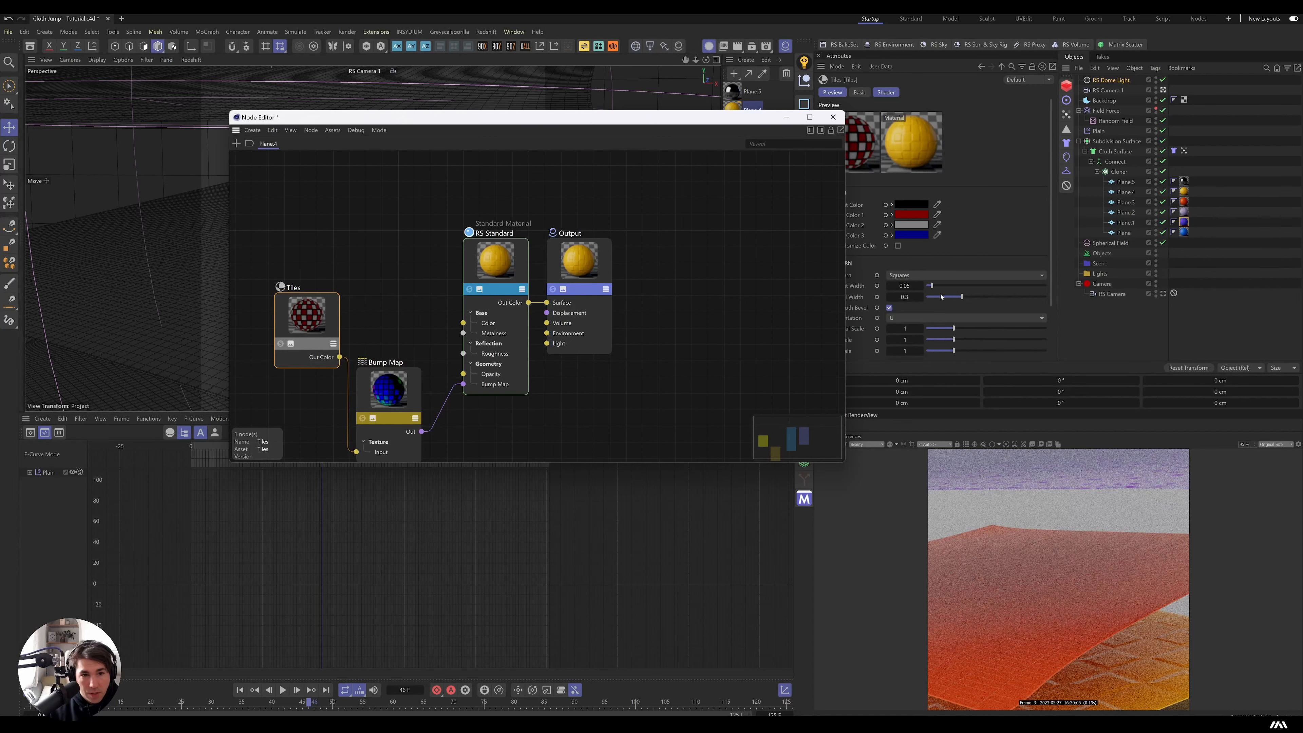
Try a Grout Width of 0.006 on the Tiles node, uncover its attributes, and undo the width change.
{"action": "left_click_drag", "start_coordinate": [931, 286], "coordinate": [926, 286]}
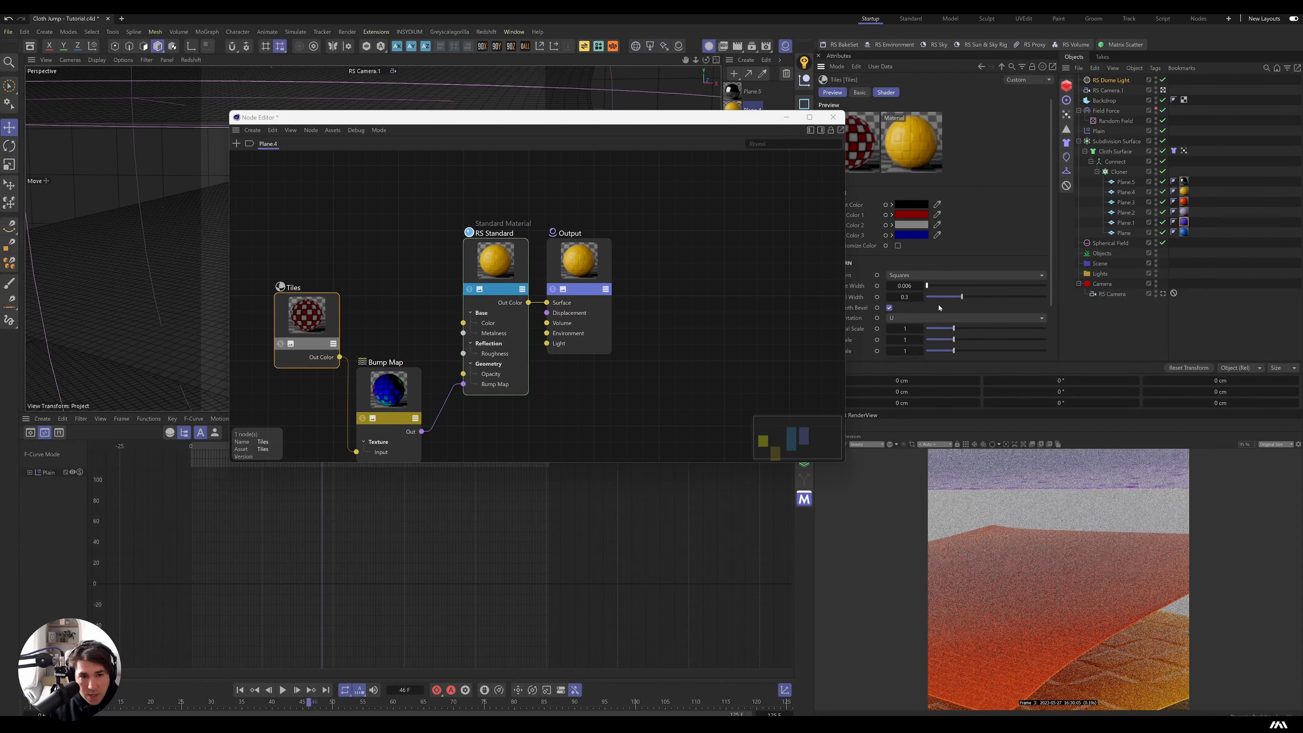
{"action": "left_click_drag", "start_coordinate": [734, 129], "coordinate": [602, 126]}
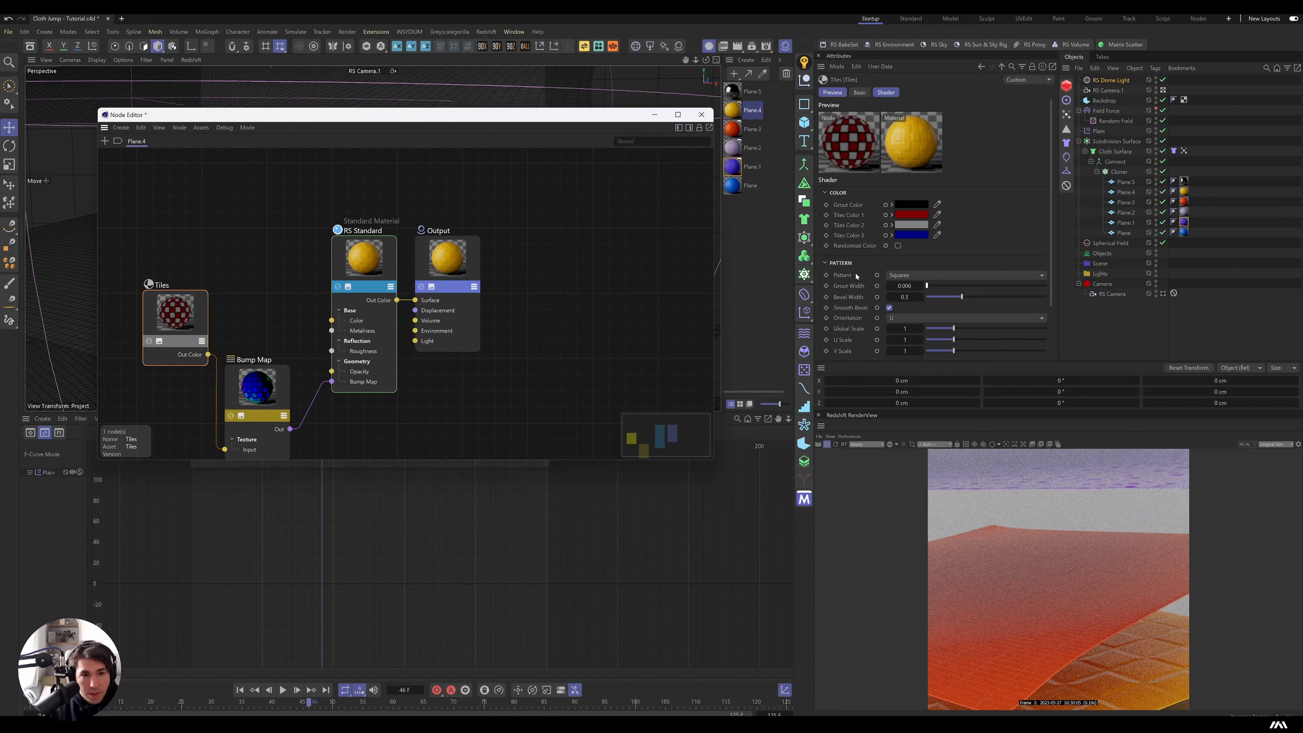
{"action": "key", "text": "ctrl+z"}
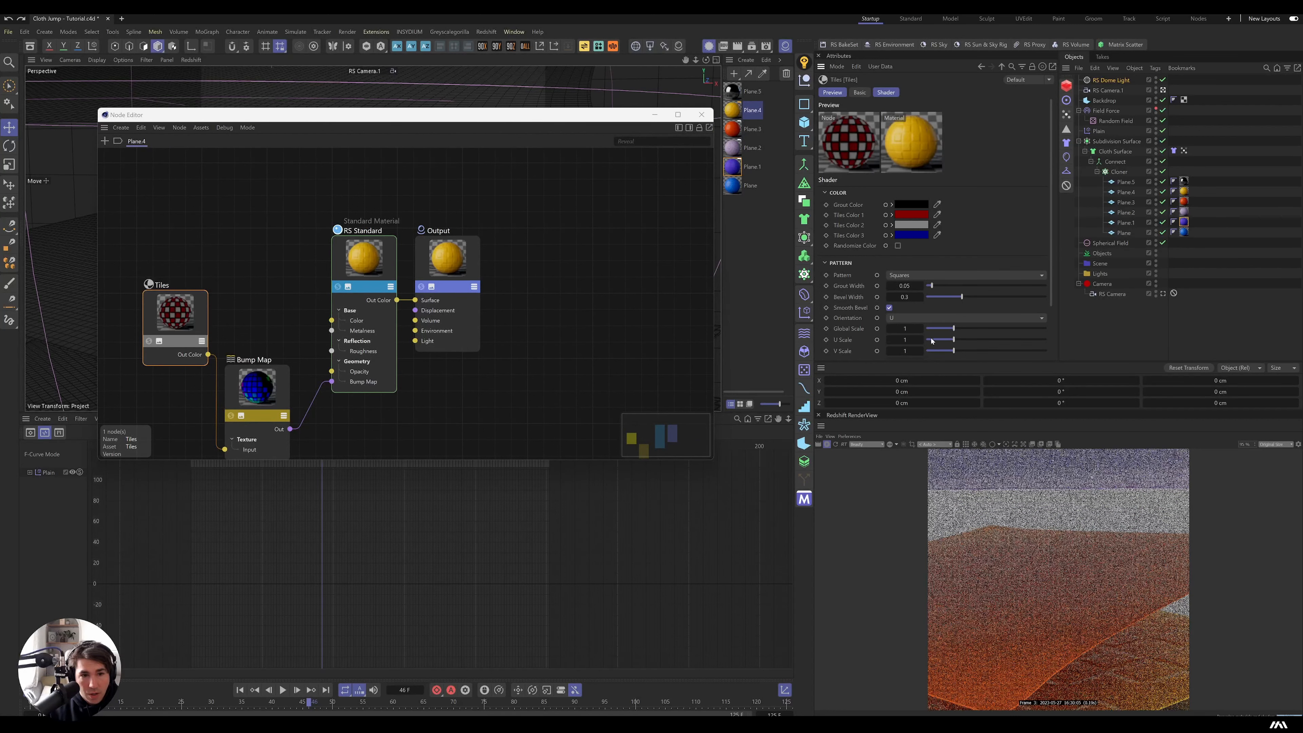
Set the Tiles pattern to Lines 1 with a Global Scale of 0.1, and return to the RS Camera view.
{"action": "left_click_drag", "start_coordinate": [953, 328], "coordinate": [930, 330]}
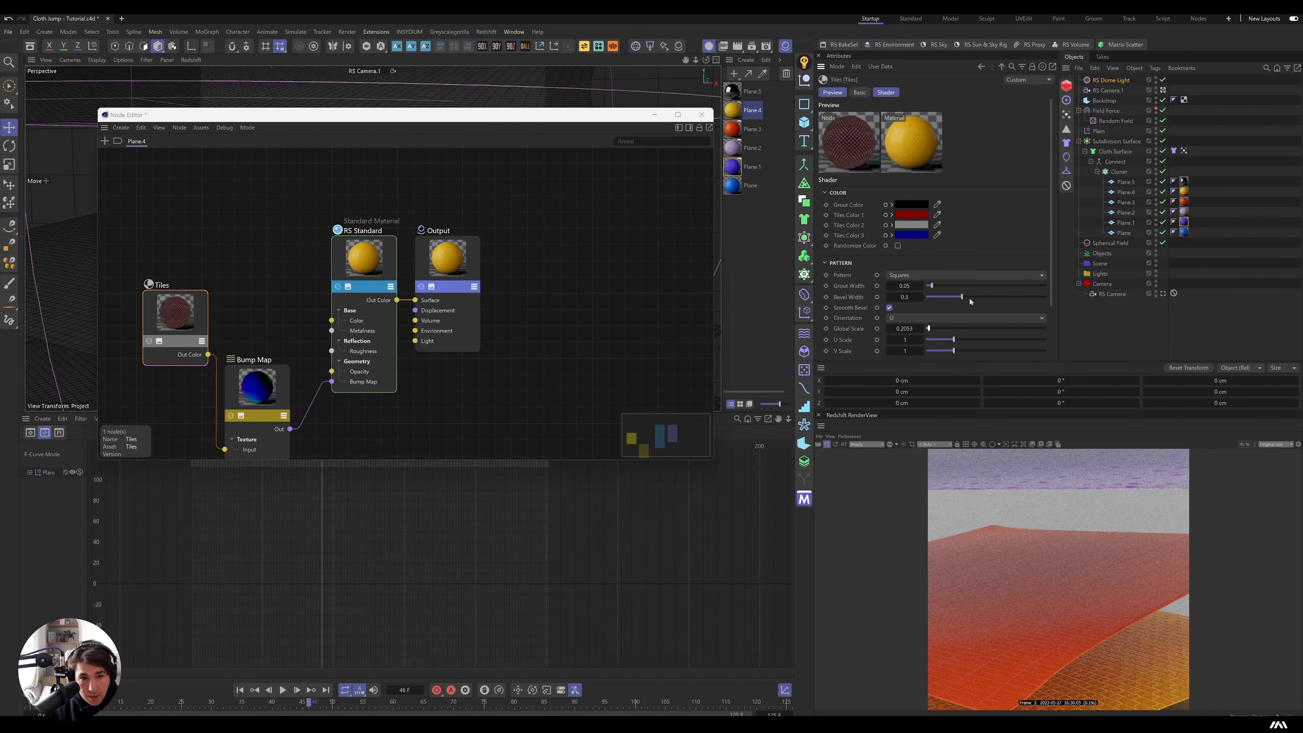
{"action": "left_click", "coordinate": [931, 276]}
{"action": "left_click", "coordinate": [930, 371]}
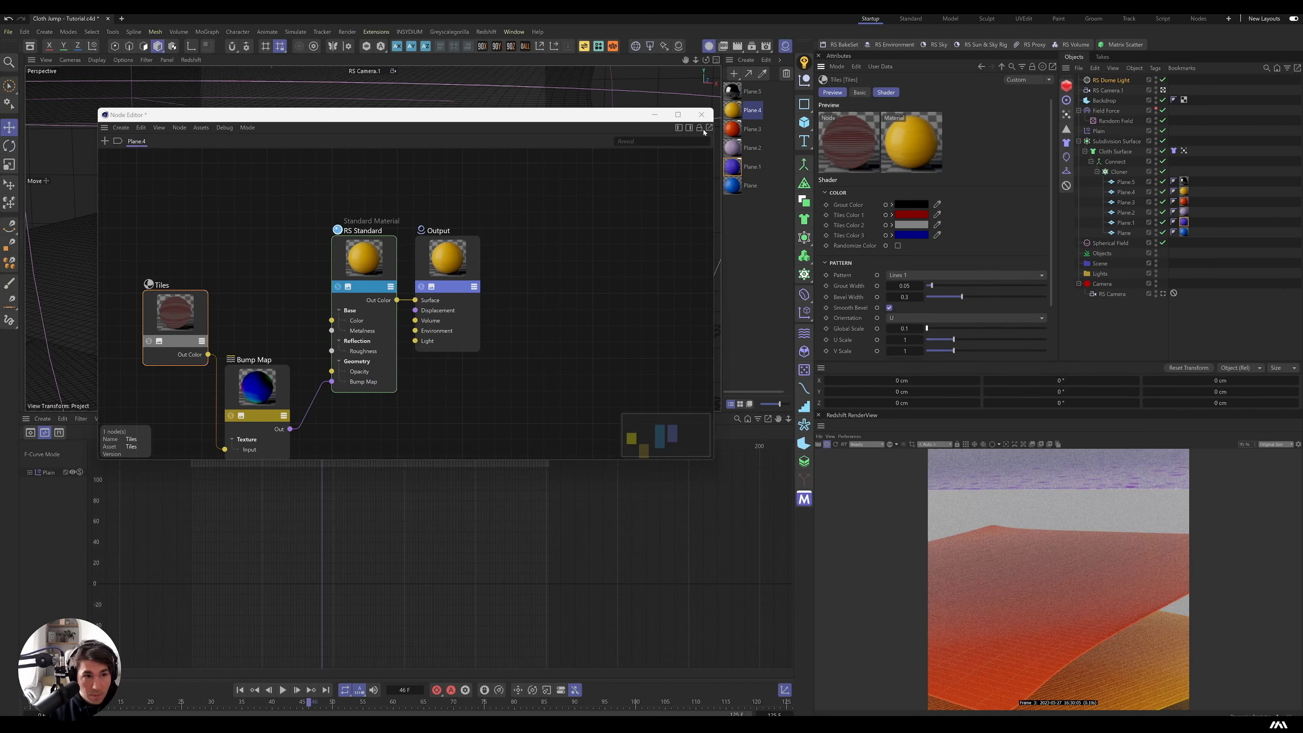
{"action": "left_click", "coordinate": [702, 115]}
{"action": "left_click", "coordinate": [1162, 293]}
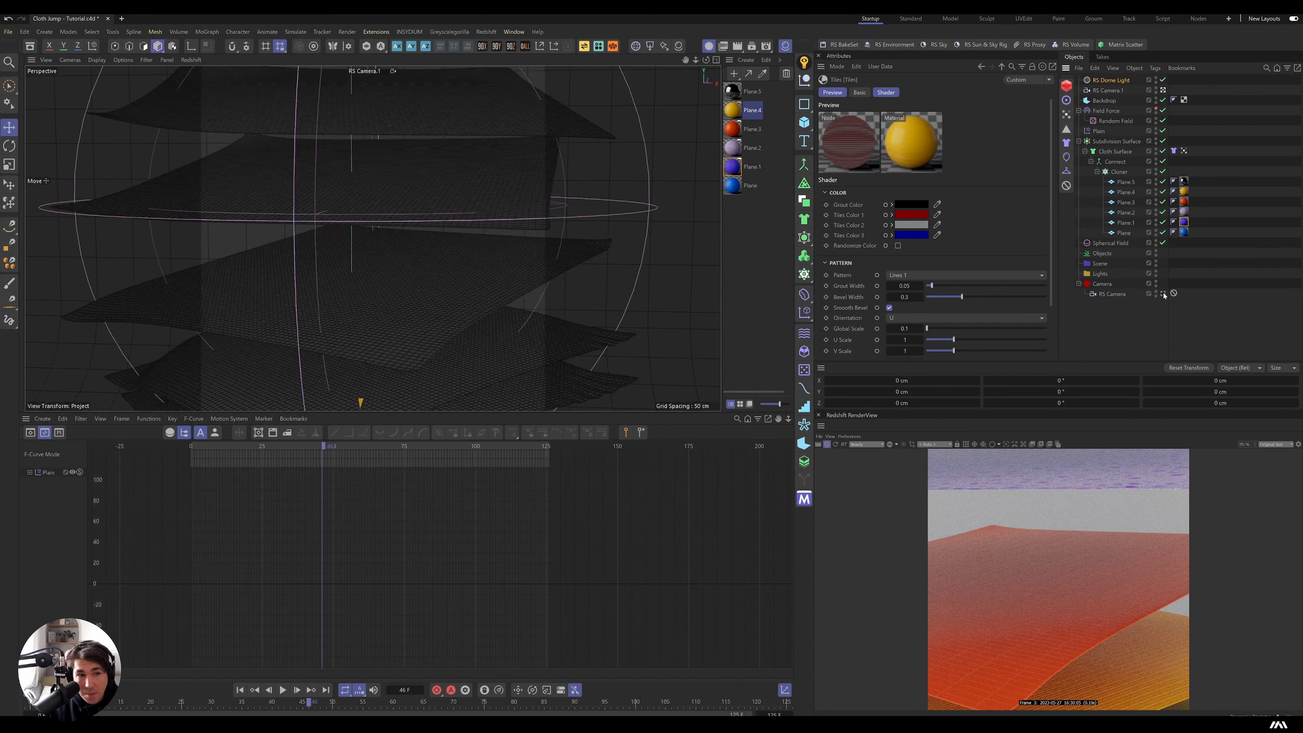